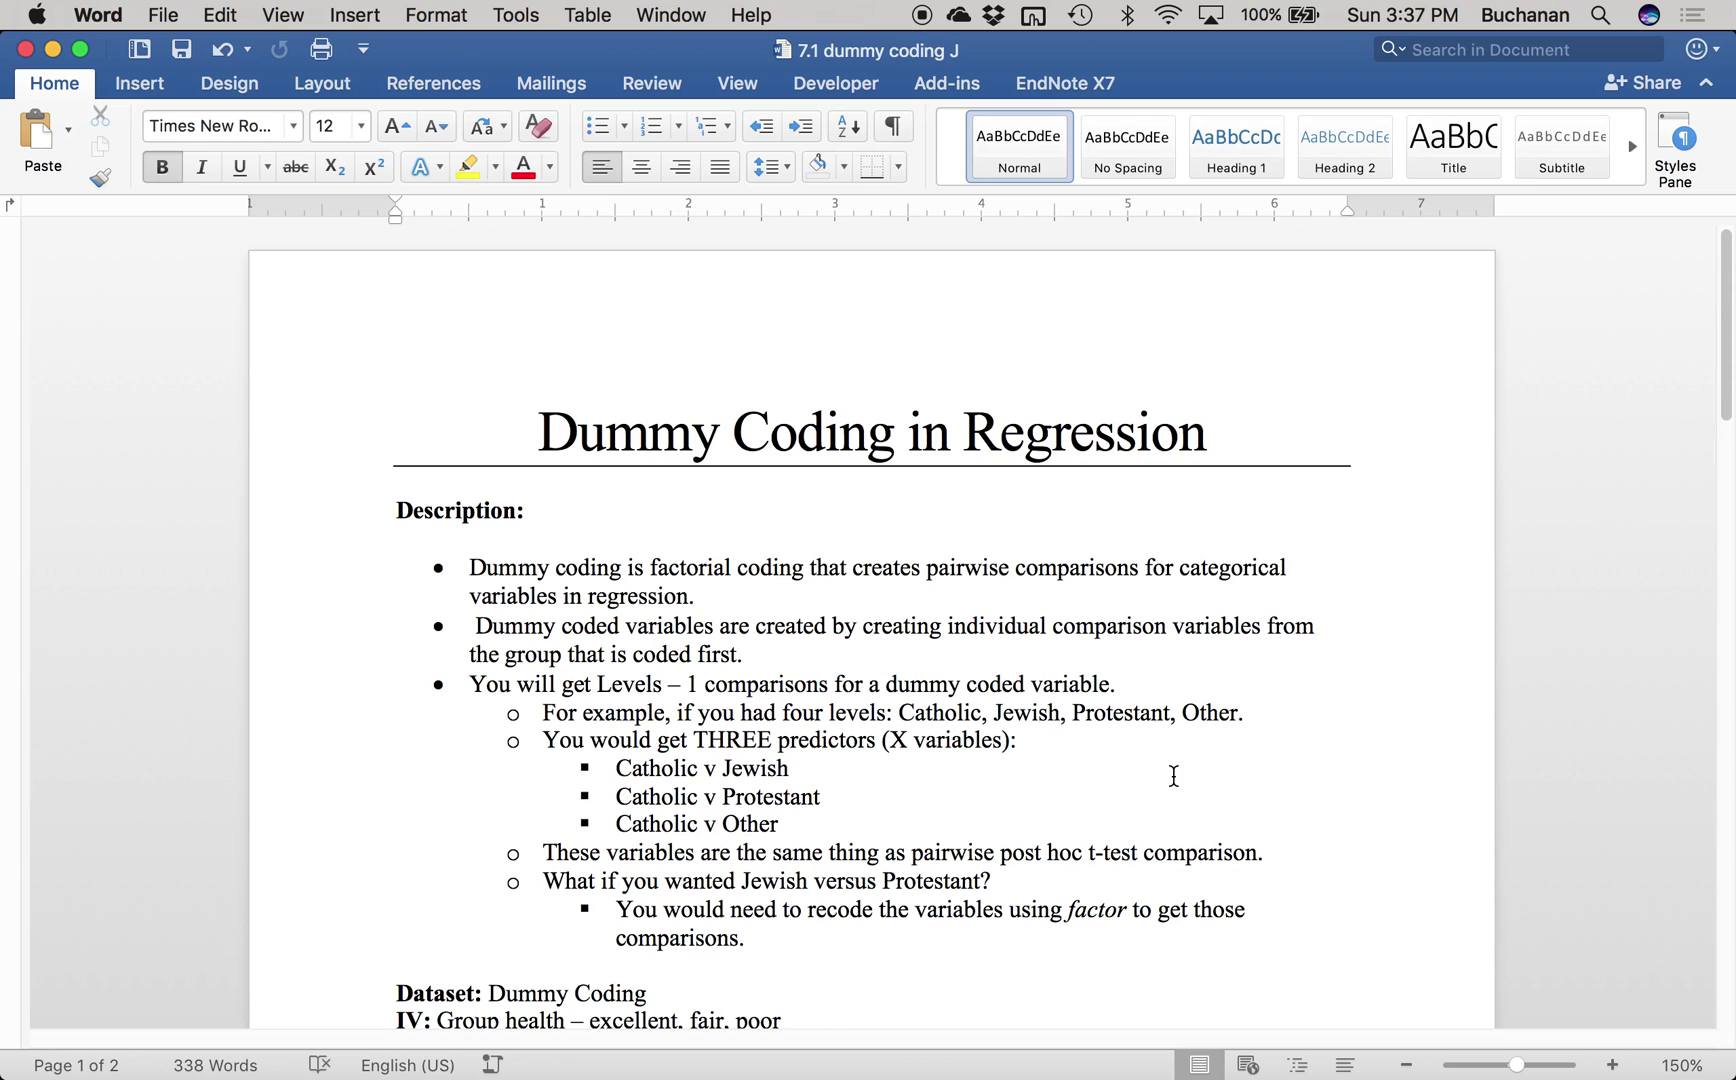
# Step: Remove the extra space at the start of the second description bullet, "Dummy coded variables are created", and save the document
pyautogui.moveTo(1517, 1064); pyautogui.dragTo(1527, 1068)
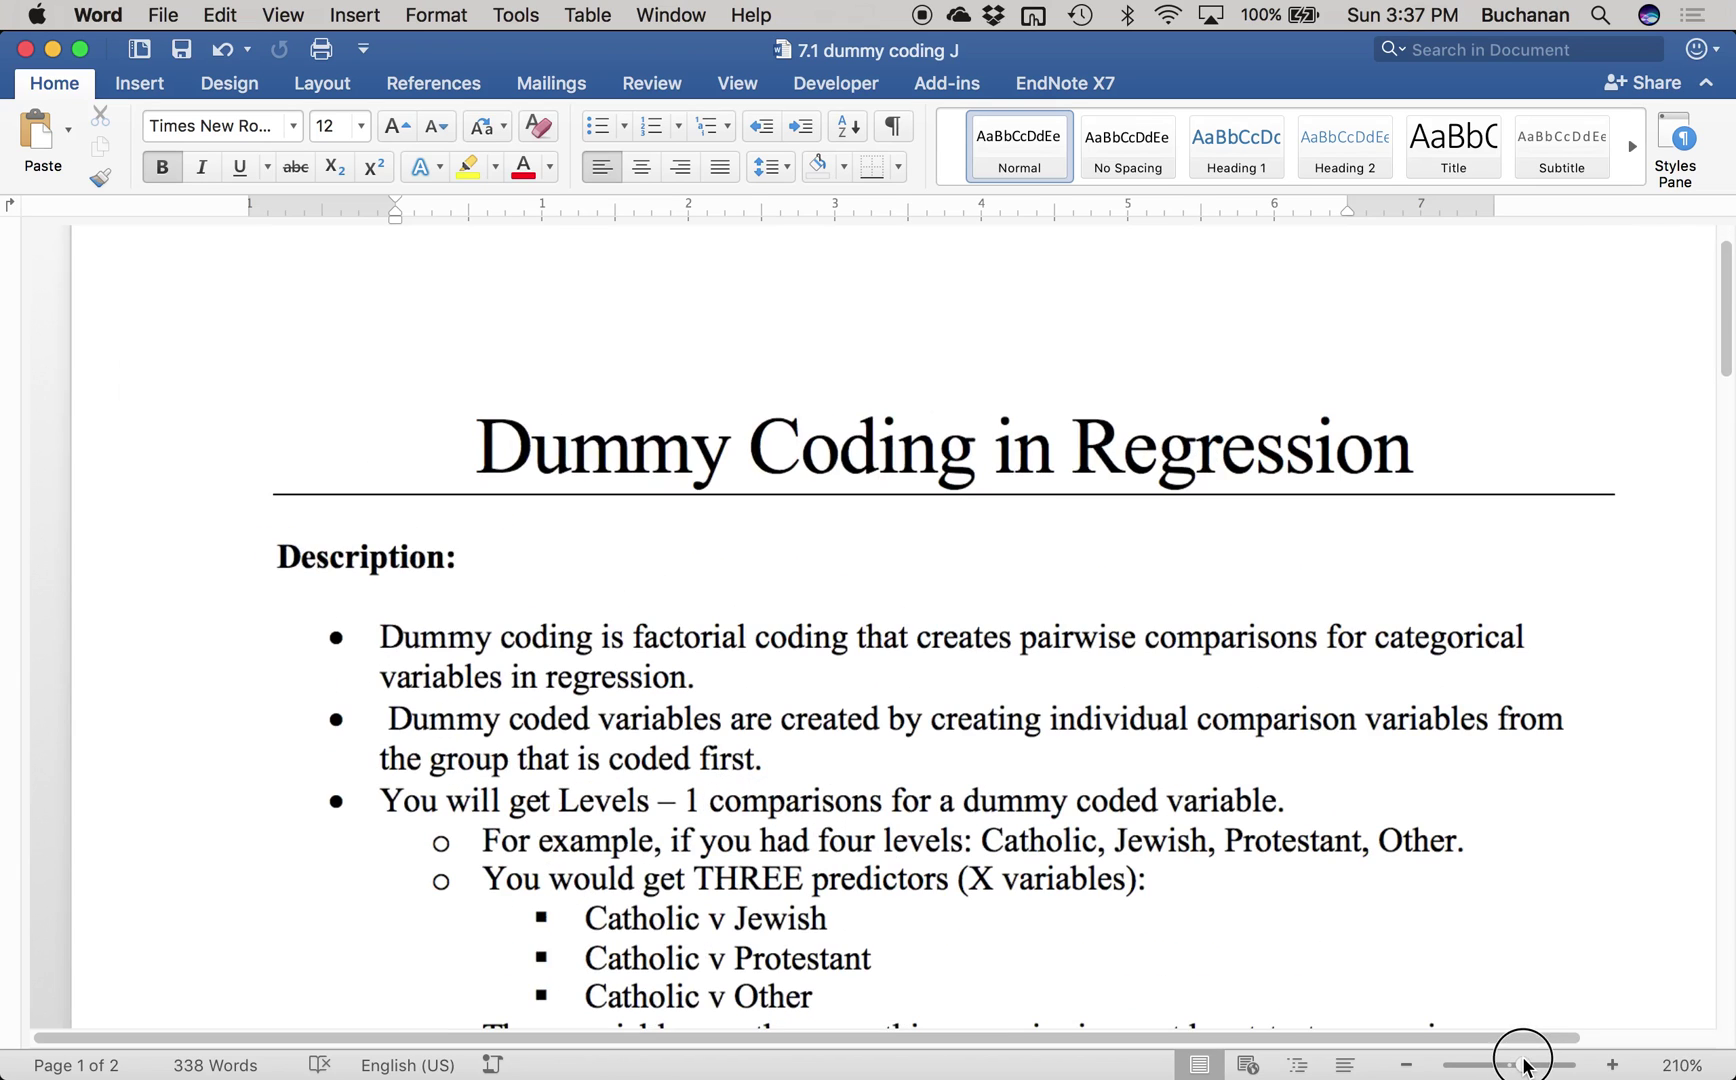
pyautogui.scroll(-2, 1287, 740)
pyautogui.hscroll(1, 1287, 740)
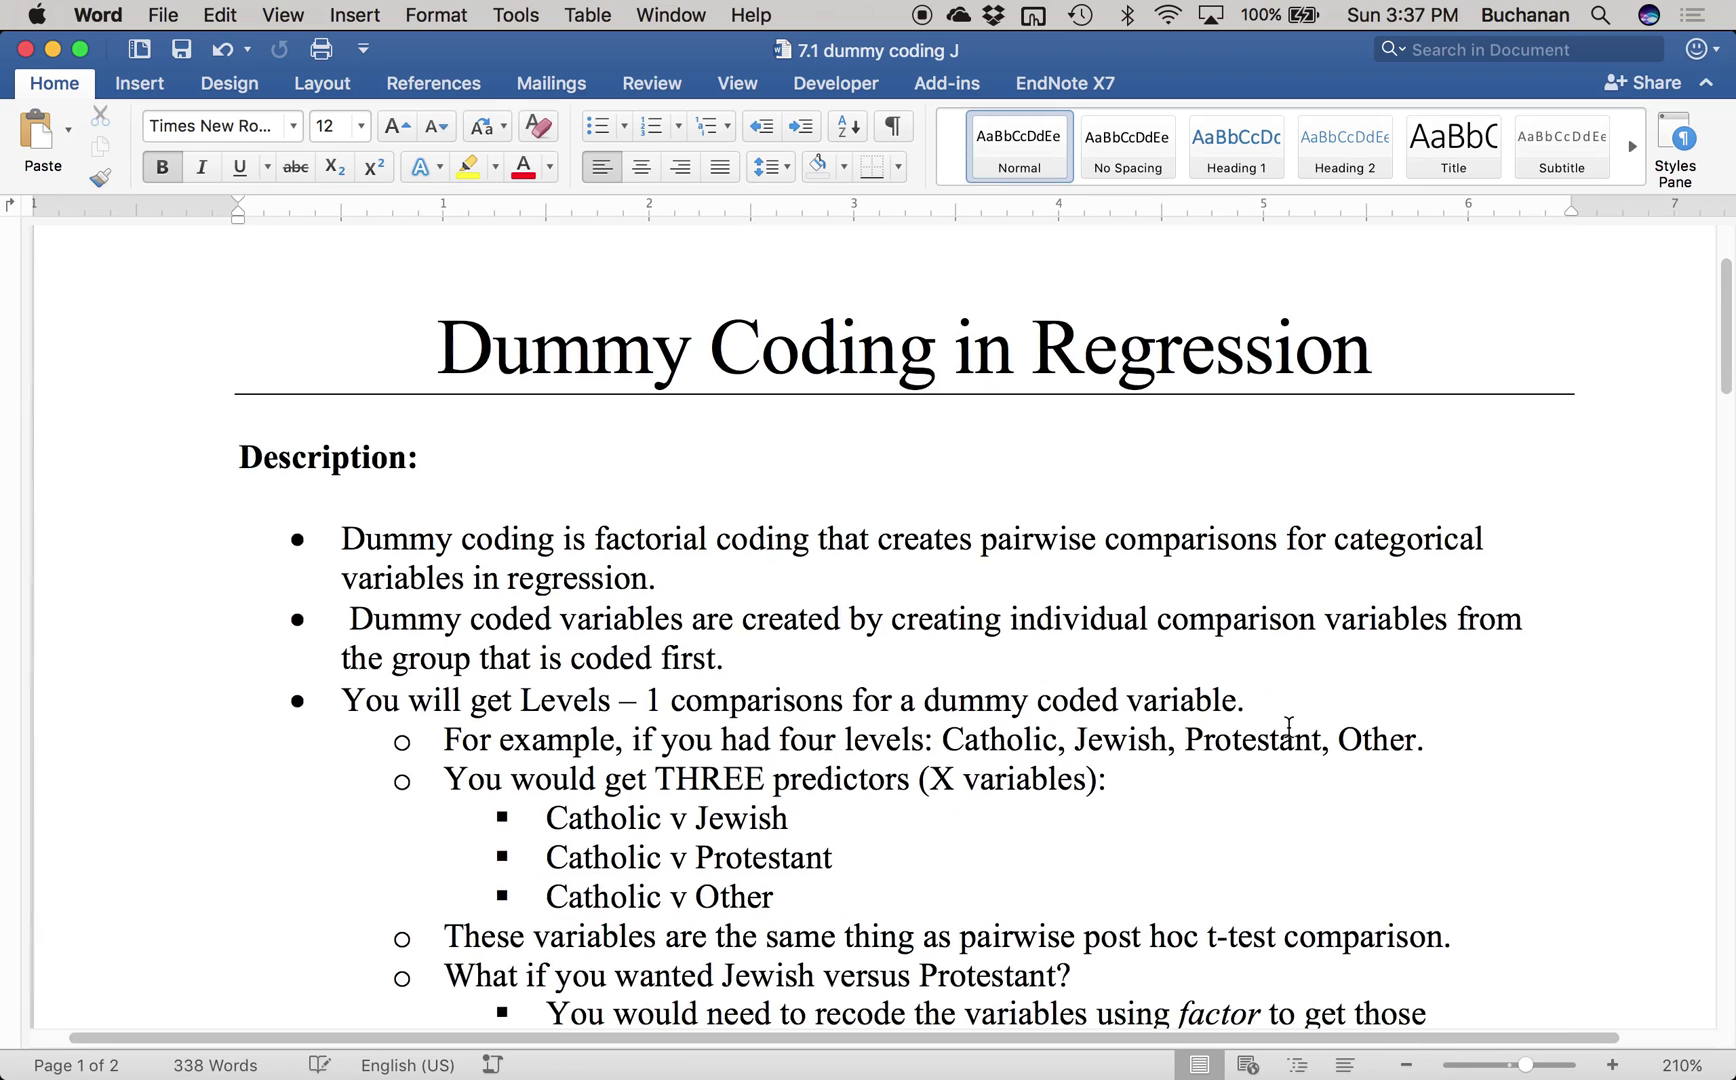
pyautogui.scroll(1, 1289, 727)
pyautogui.scroll(-5, 1289, 727)
pyautogui.scroll(1, 1289, 727)
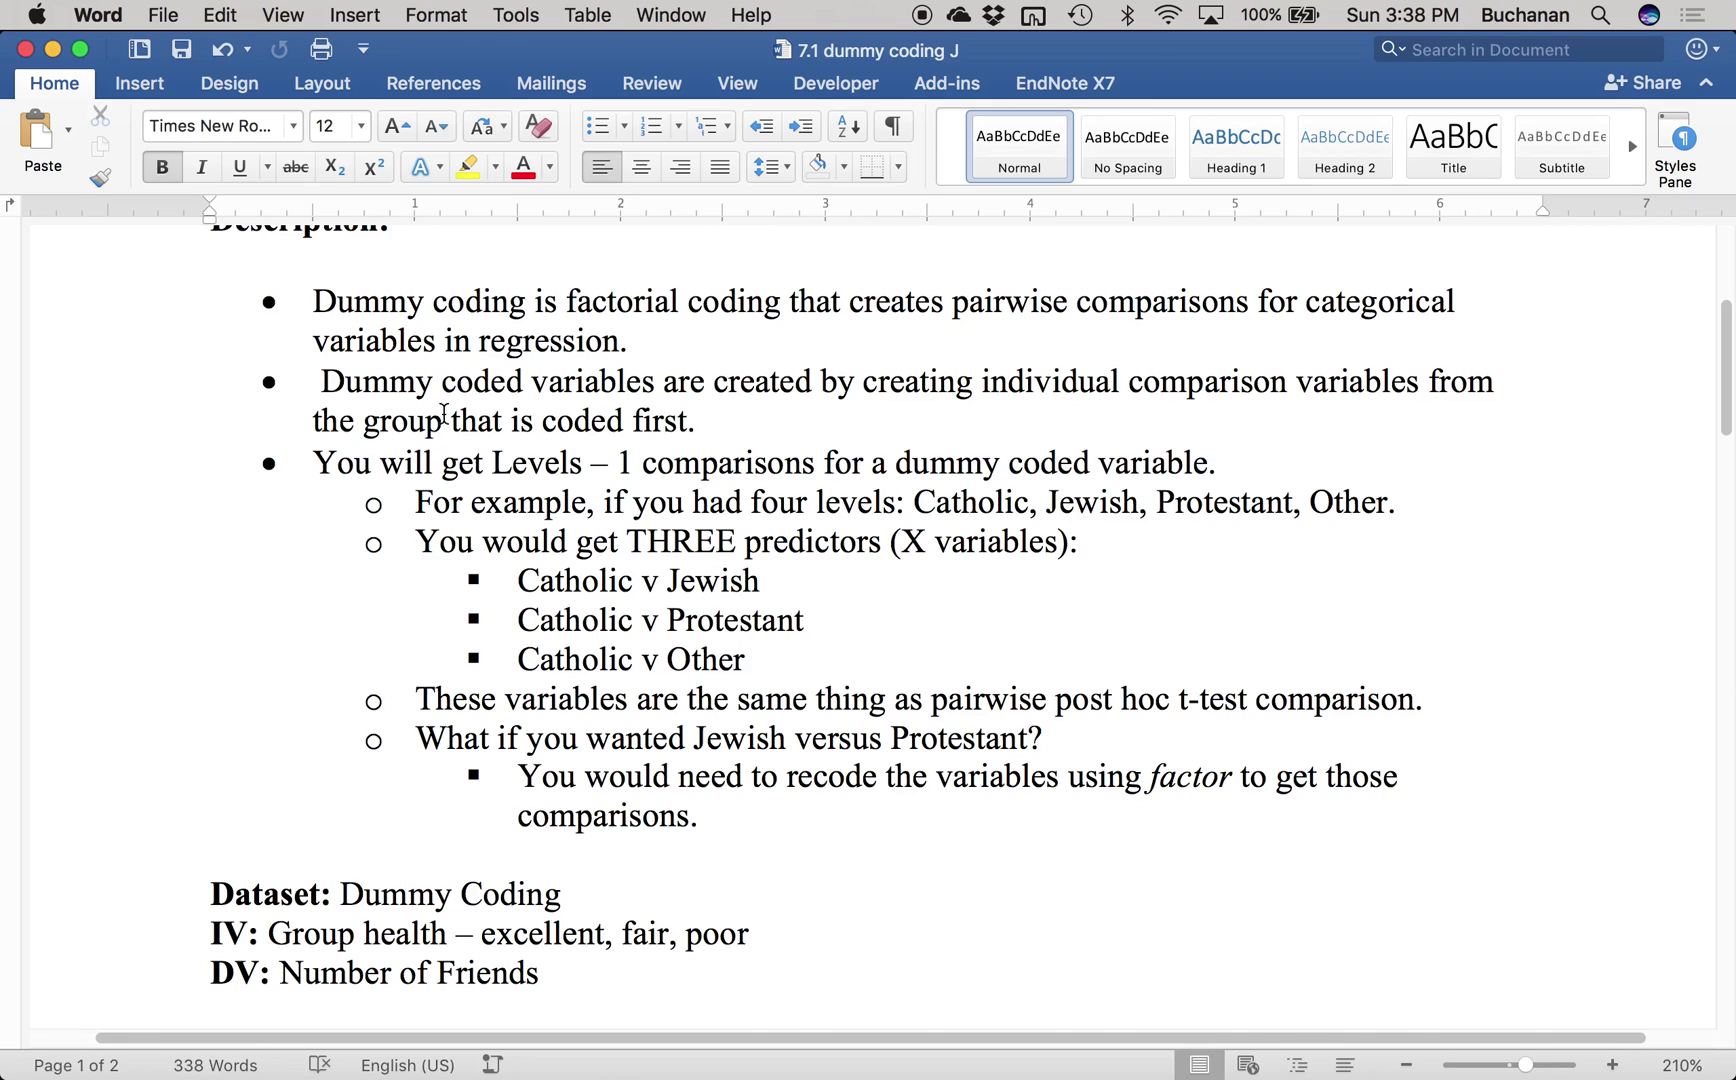
pyautogui.click(322, 381)
pyautogui.press('BackSpace')
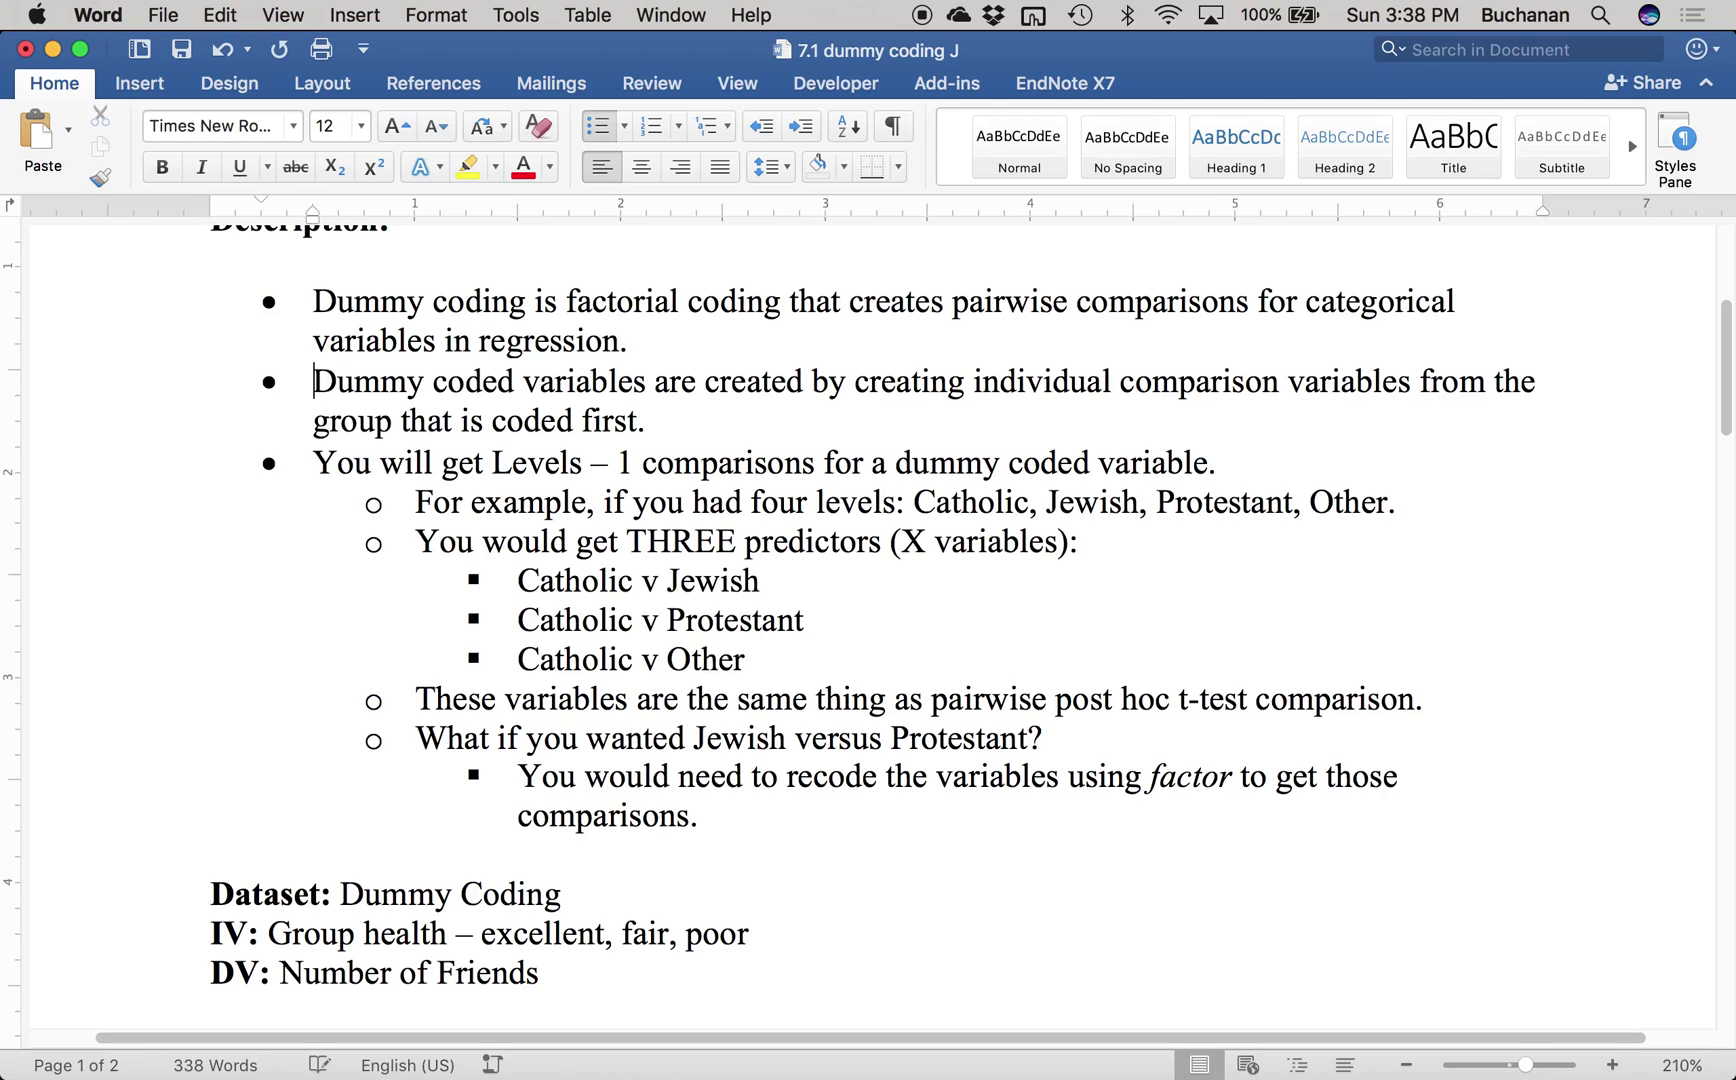
pyautogui.press('super+s')
# Step: Replace "using factor" with "manually" in the bullet on recoding the variables and save the document
pyautogui.click(316, 460)
pyautogui.moveTo(405, 458); pyautogui.dragTo(1232, 461)
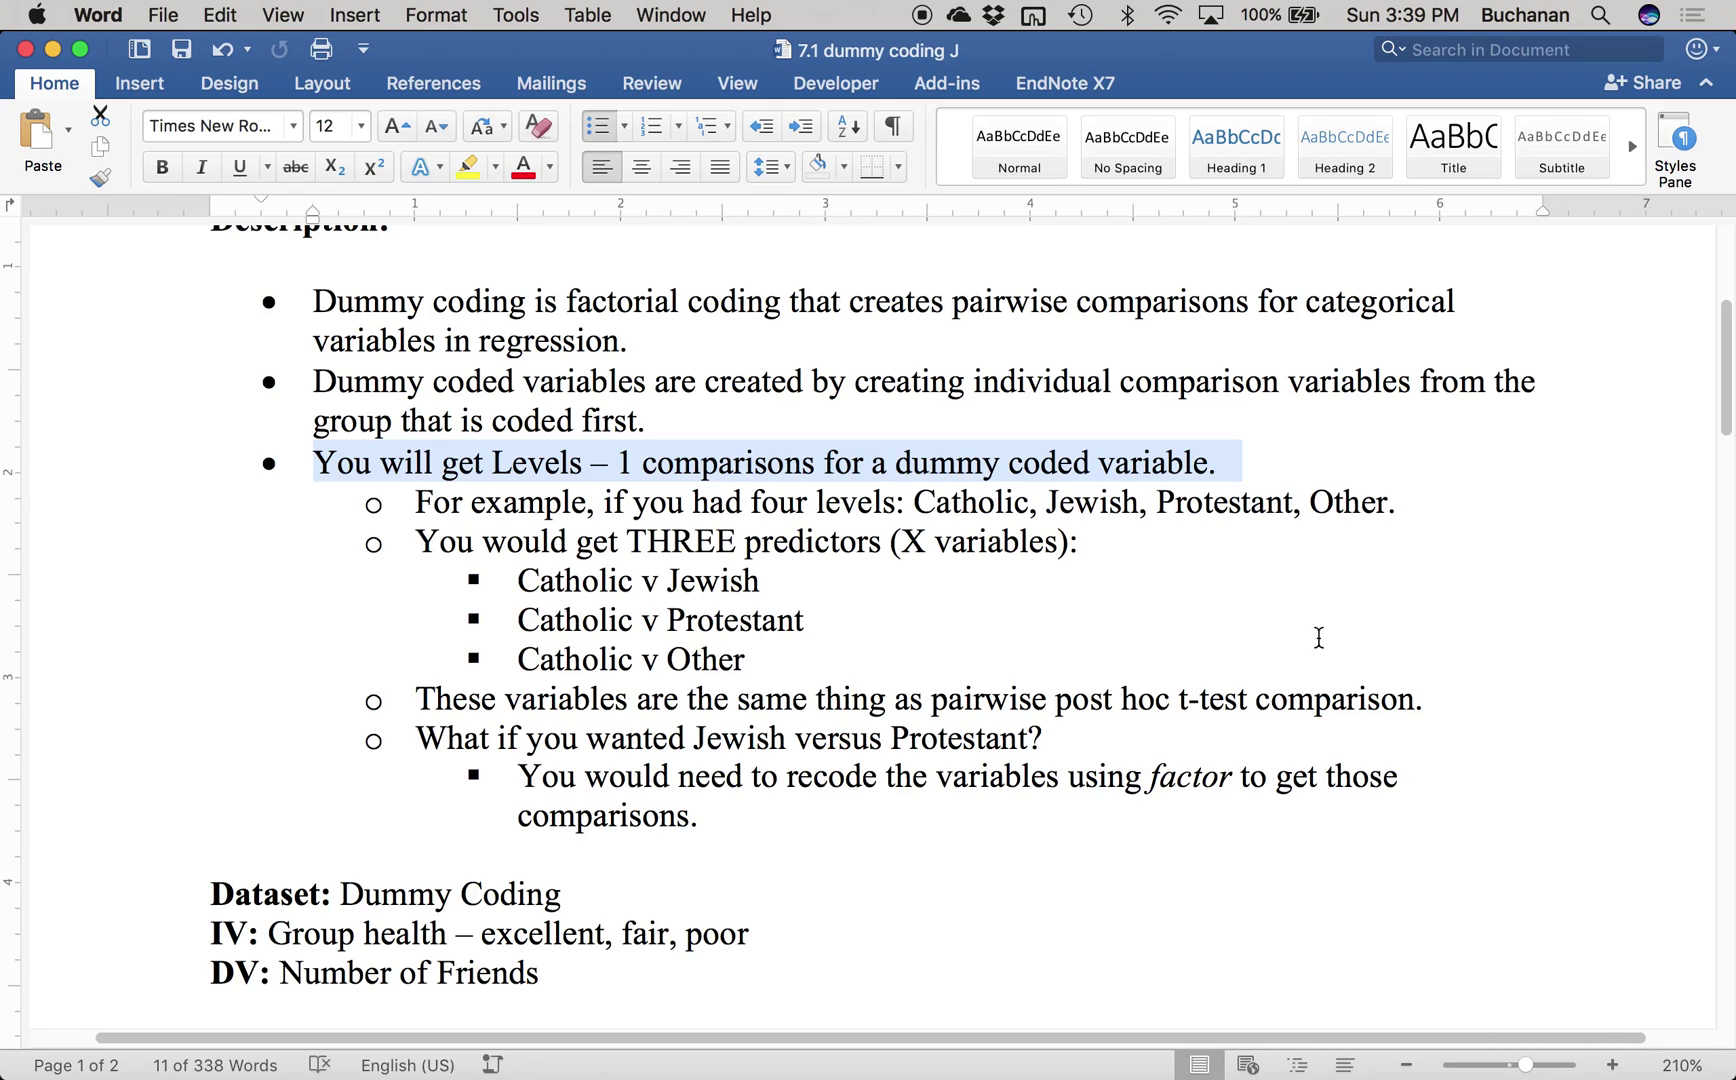
pyautogui.click(1068, 786)
pyautogui.moveTo(1068, 786); pyautogui.dragTo(1232, 776)
pyautogui.write('mnu')
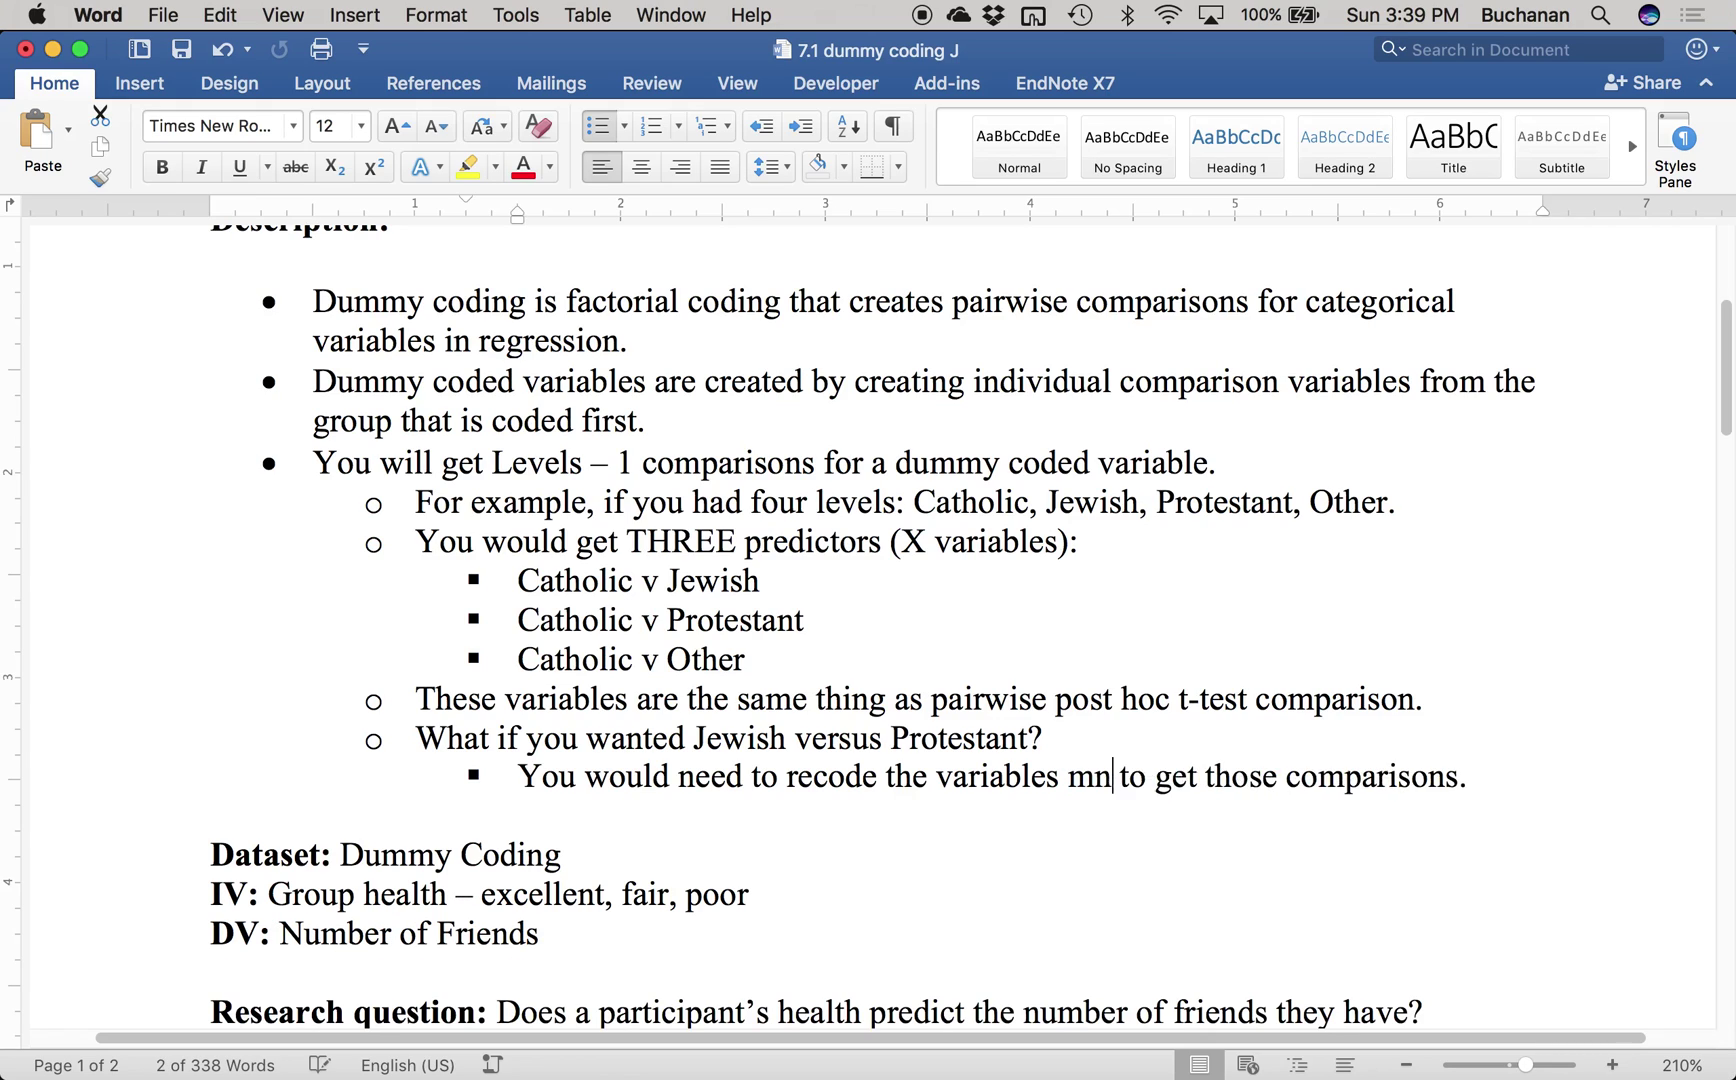
pyautogui.press('BackSpace')
pyautogui.press('BackSpace')
pyautogui.write('anually')
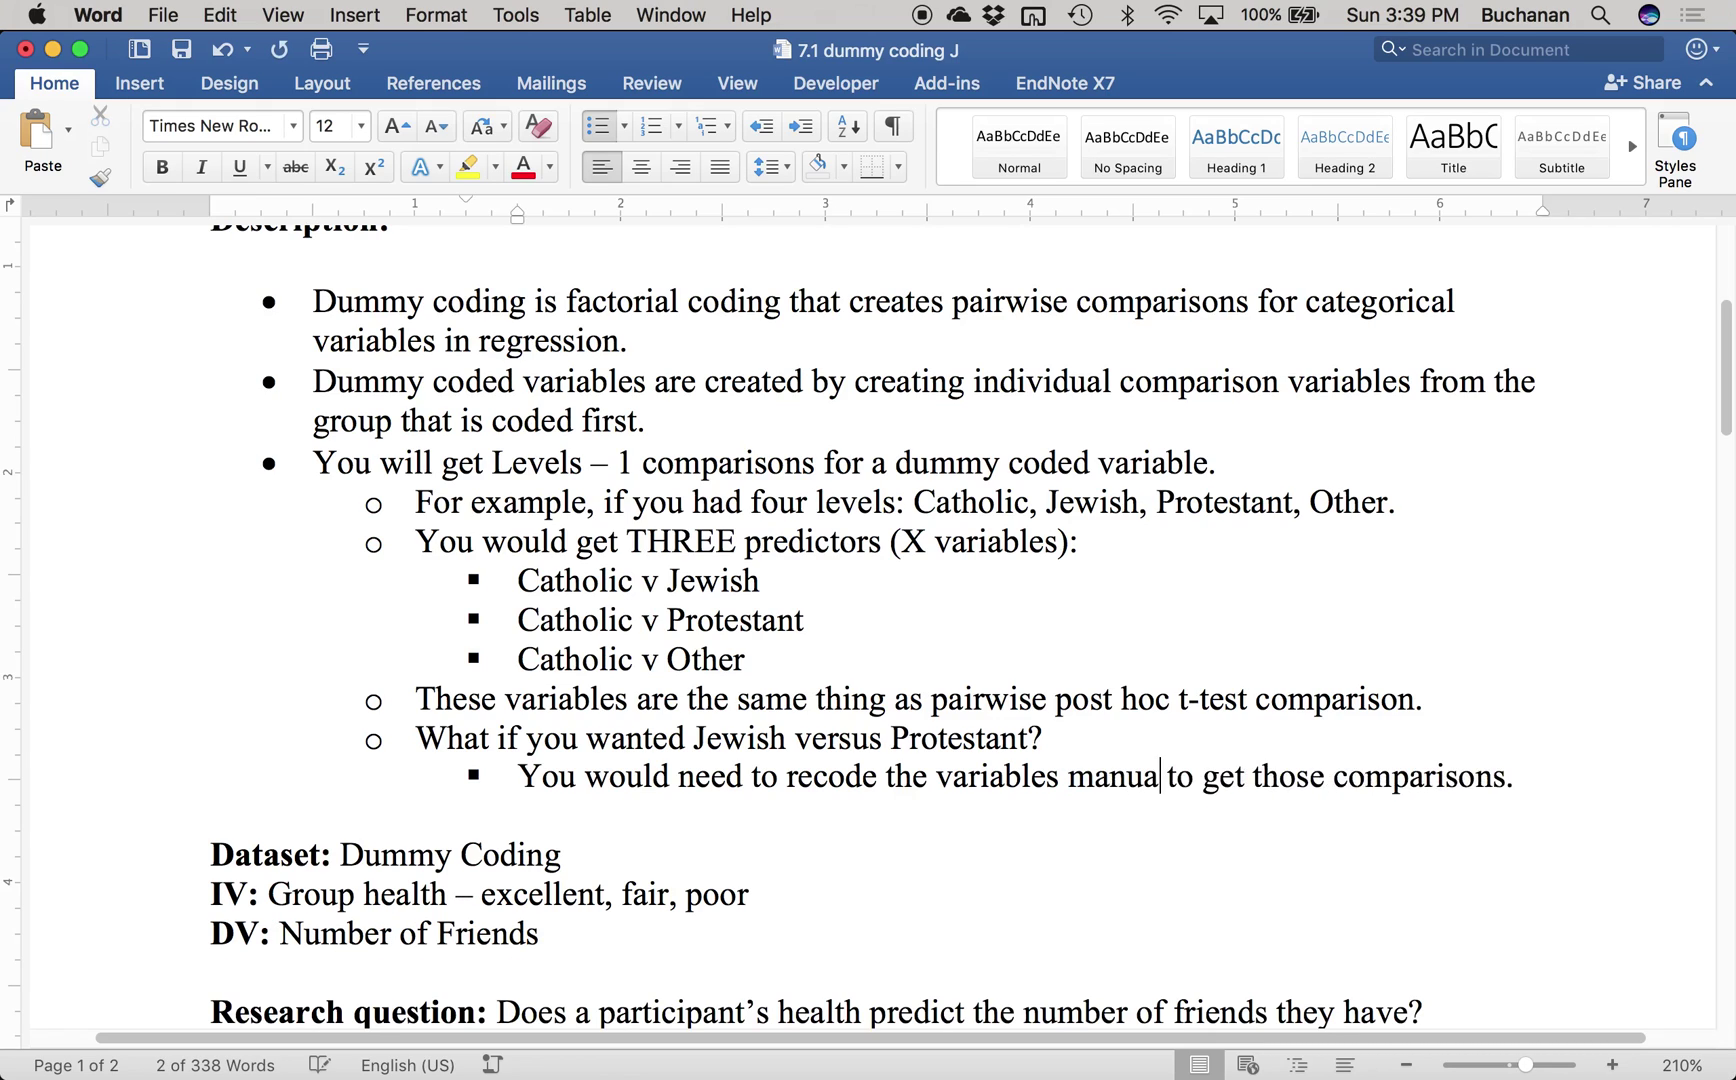
pyautogui.press('super+s')
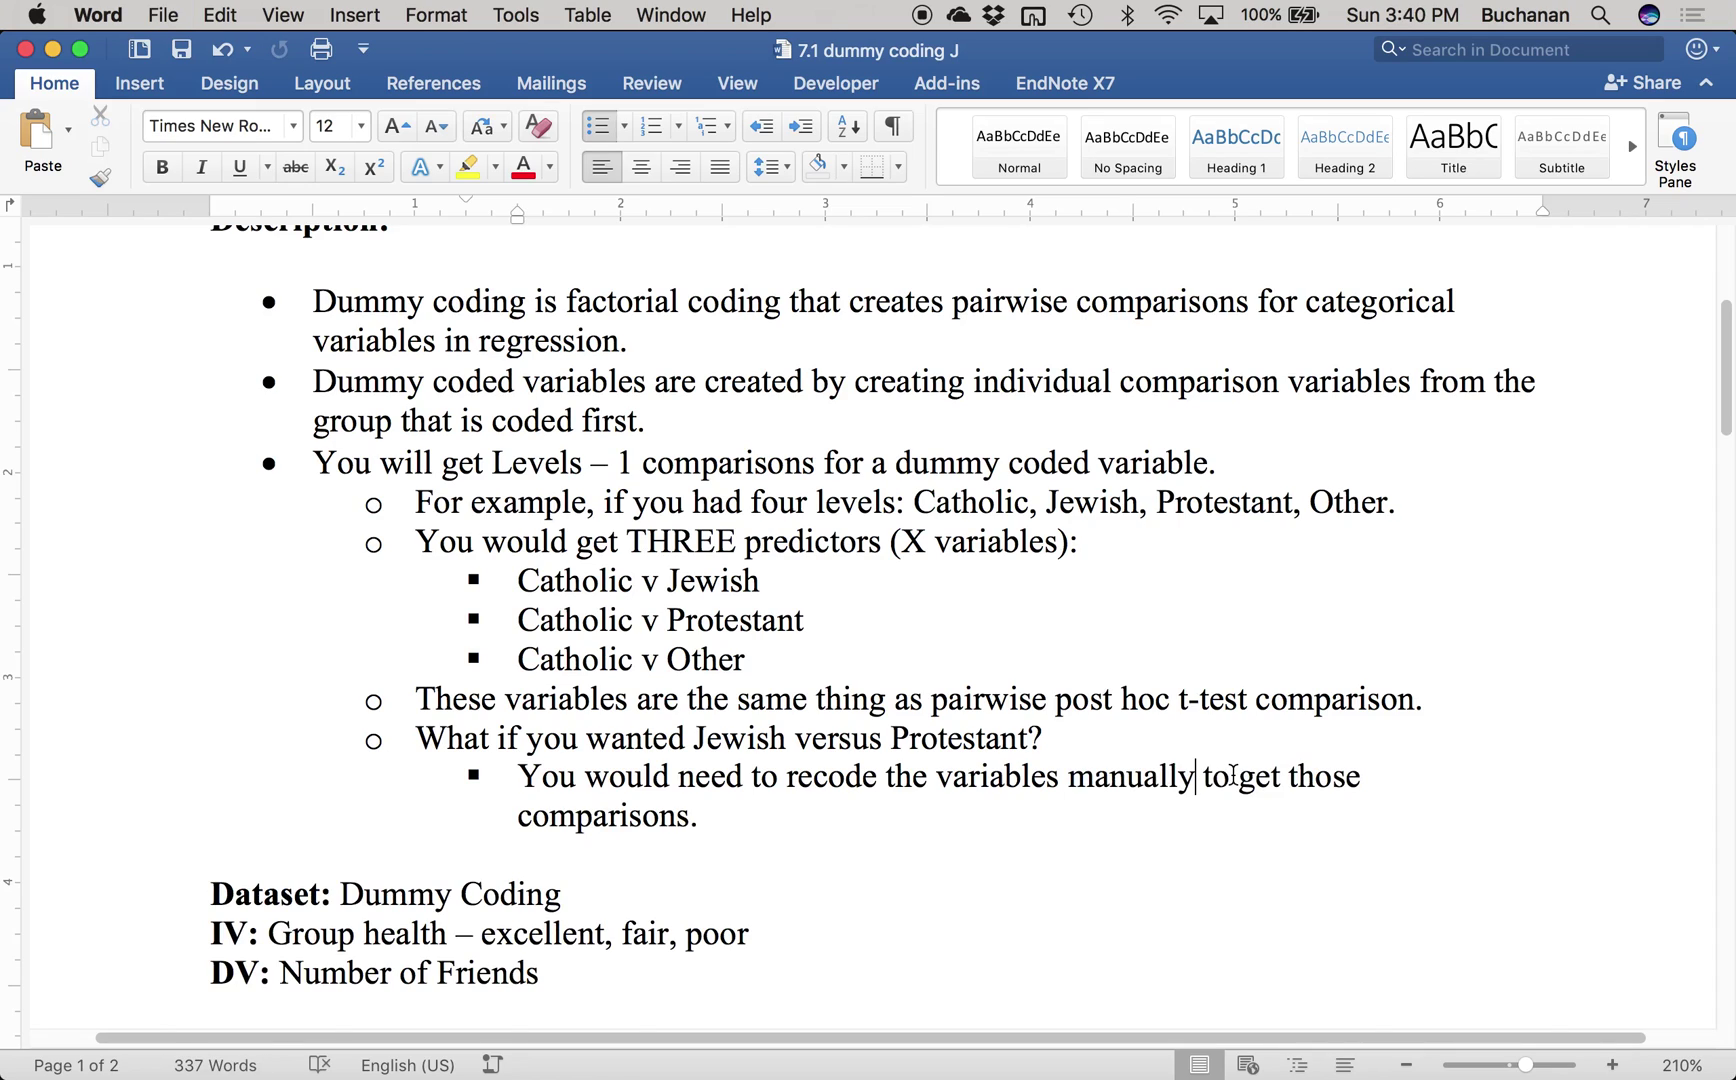
# Step: Read through the dataset, research question and regression type sections, then switch to the dummy code workbook in Excel
pyautogui.scroll(-3, 891, 822)
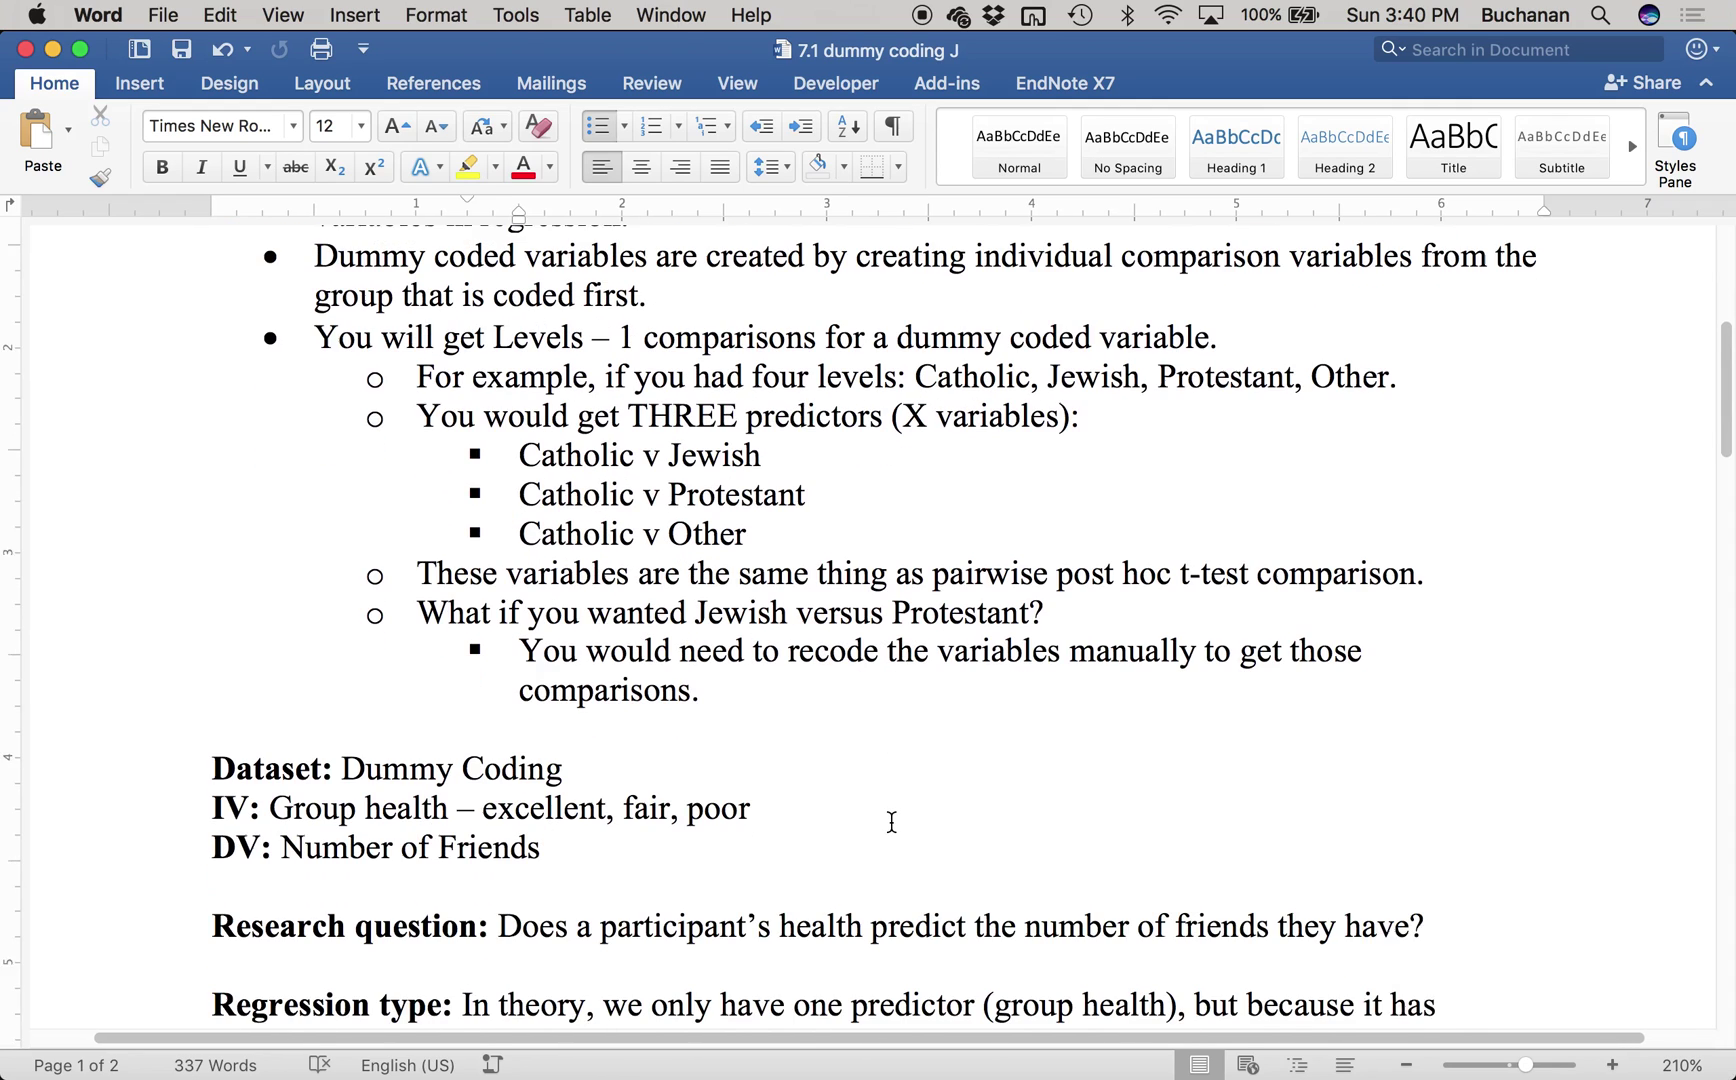
pyautogui.scroll(-1, 891, 822)
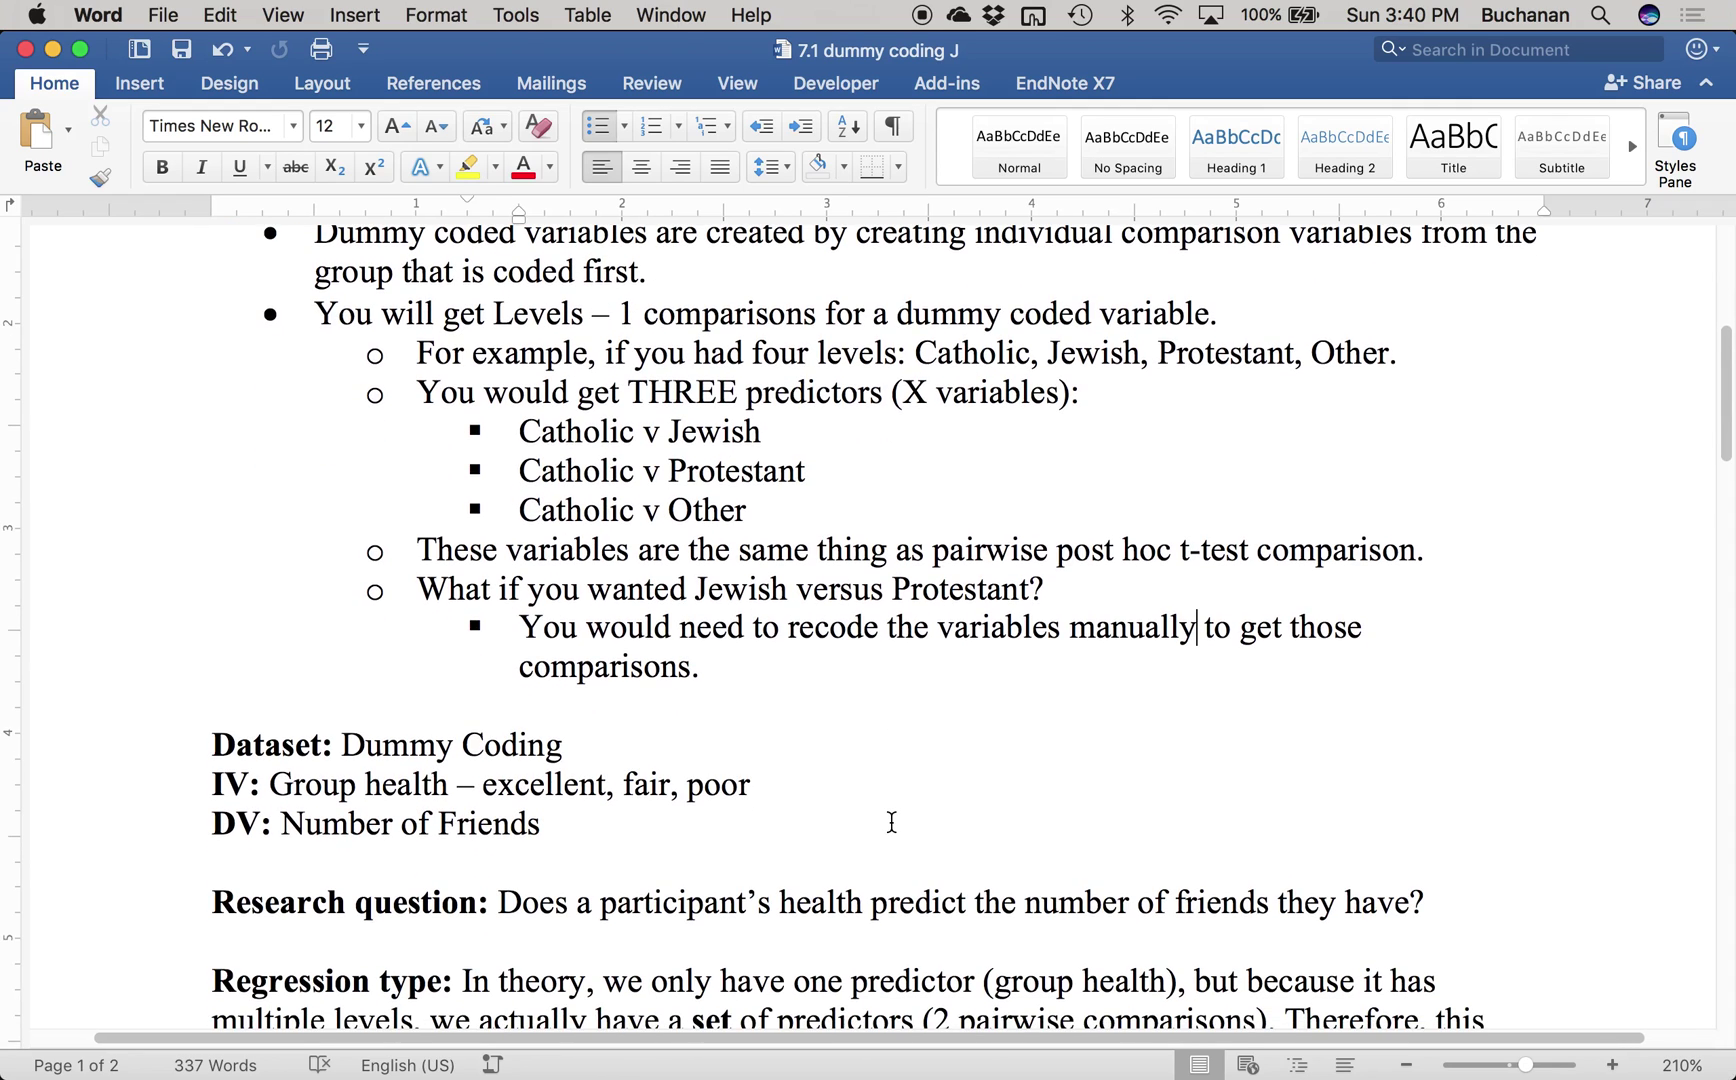
pyautogui.scroll(-5, 891, 822)
pyautogui.scroll(-3, 891, 815)
pyautogui.scroll(4, 891, 815)
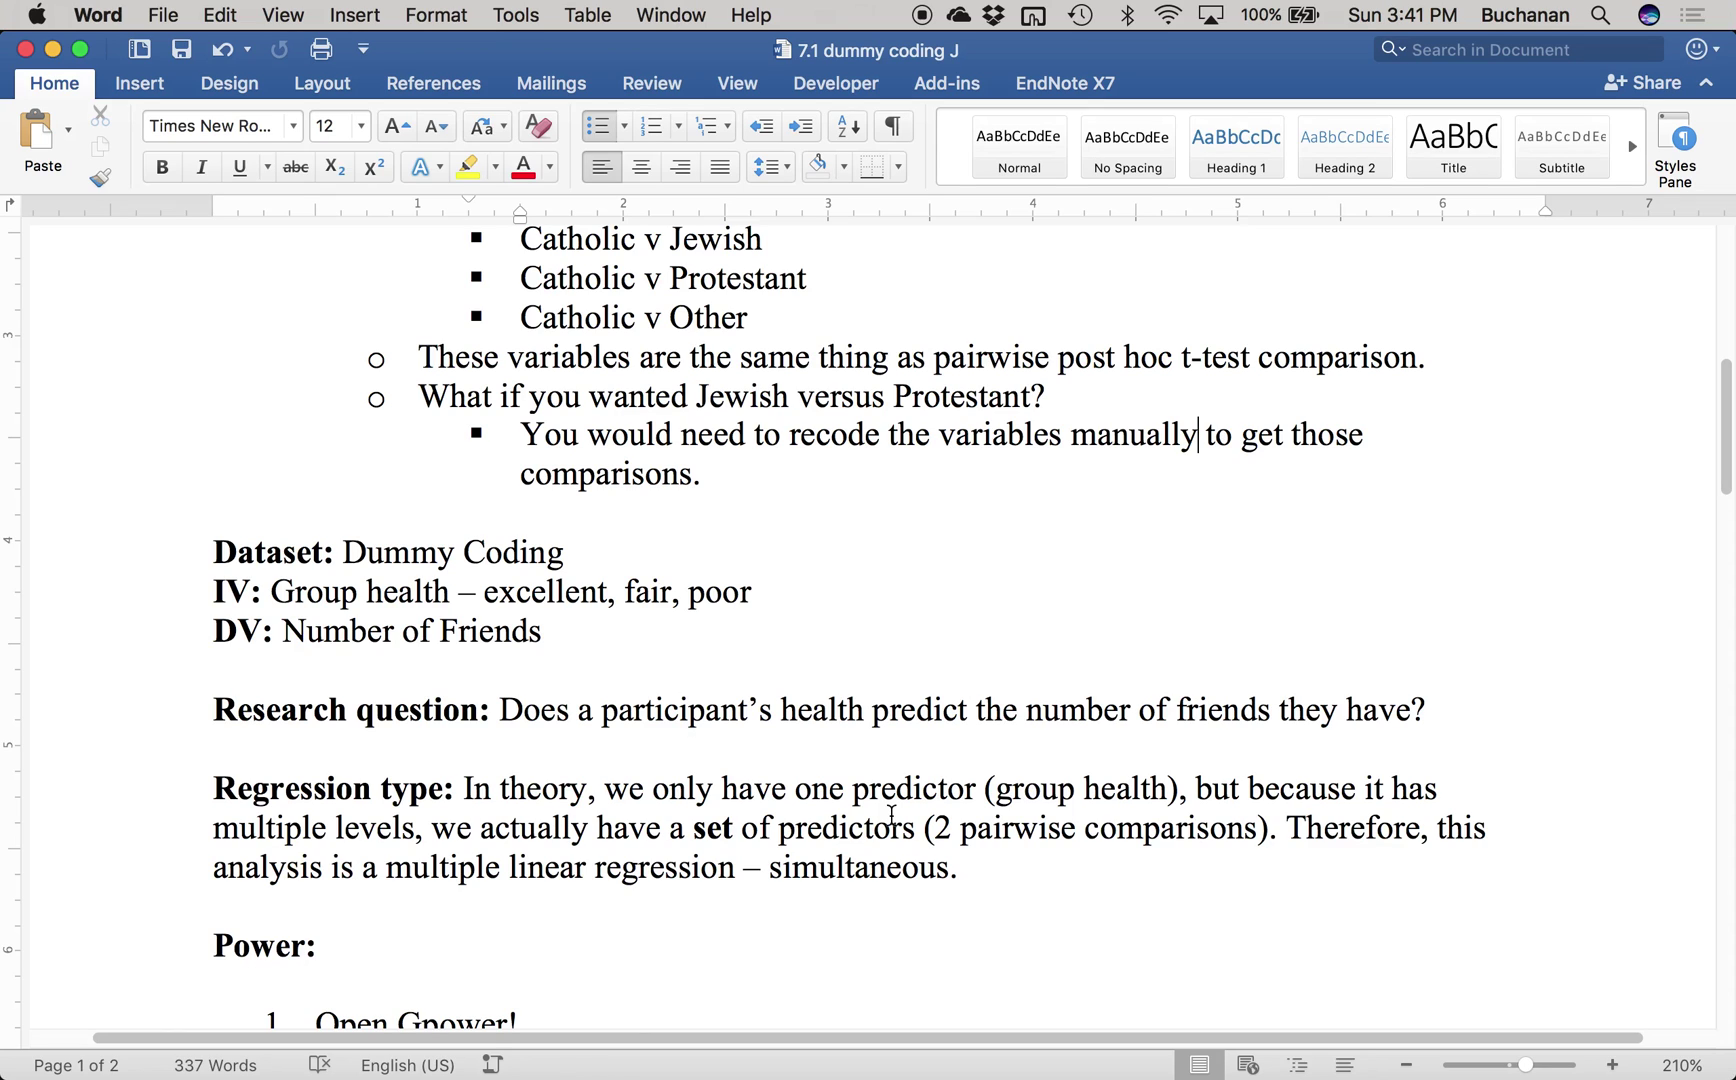
pyautogui.hotkey('ctrl', 'Up')
pyautogui.click(948, 385)
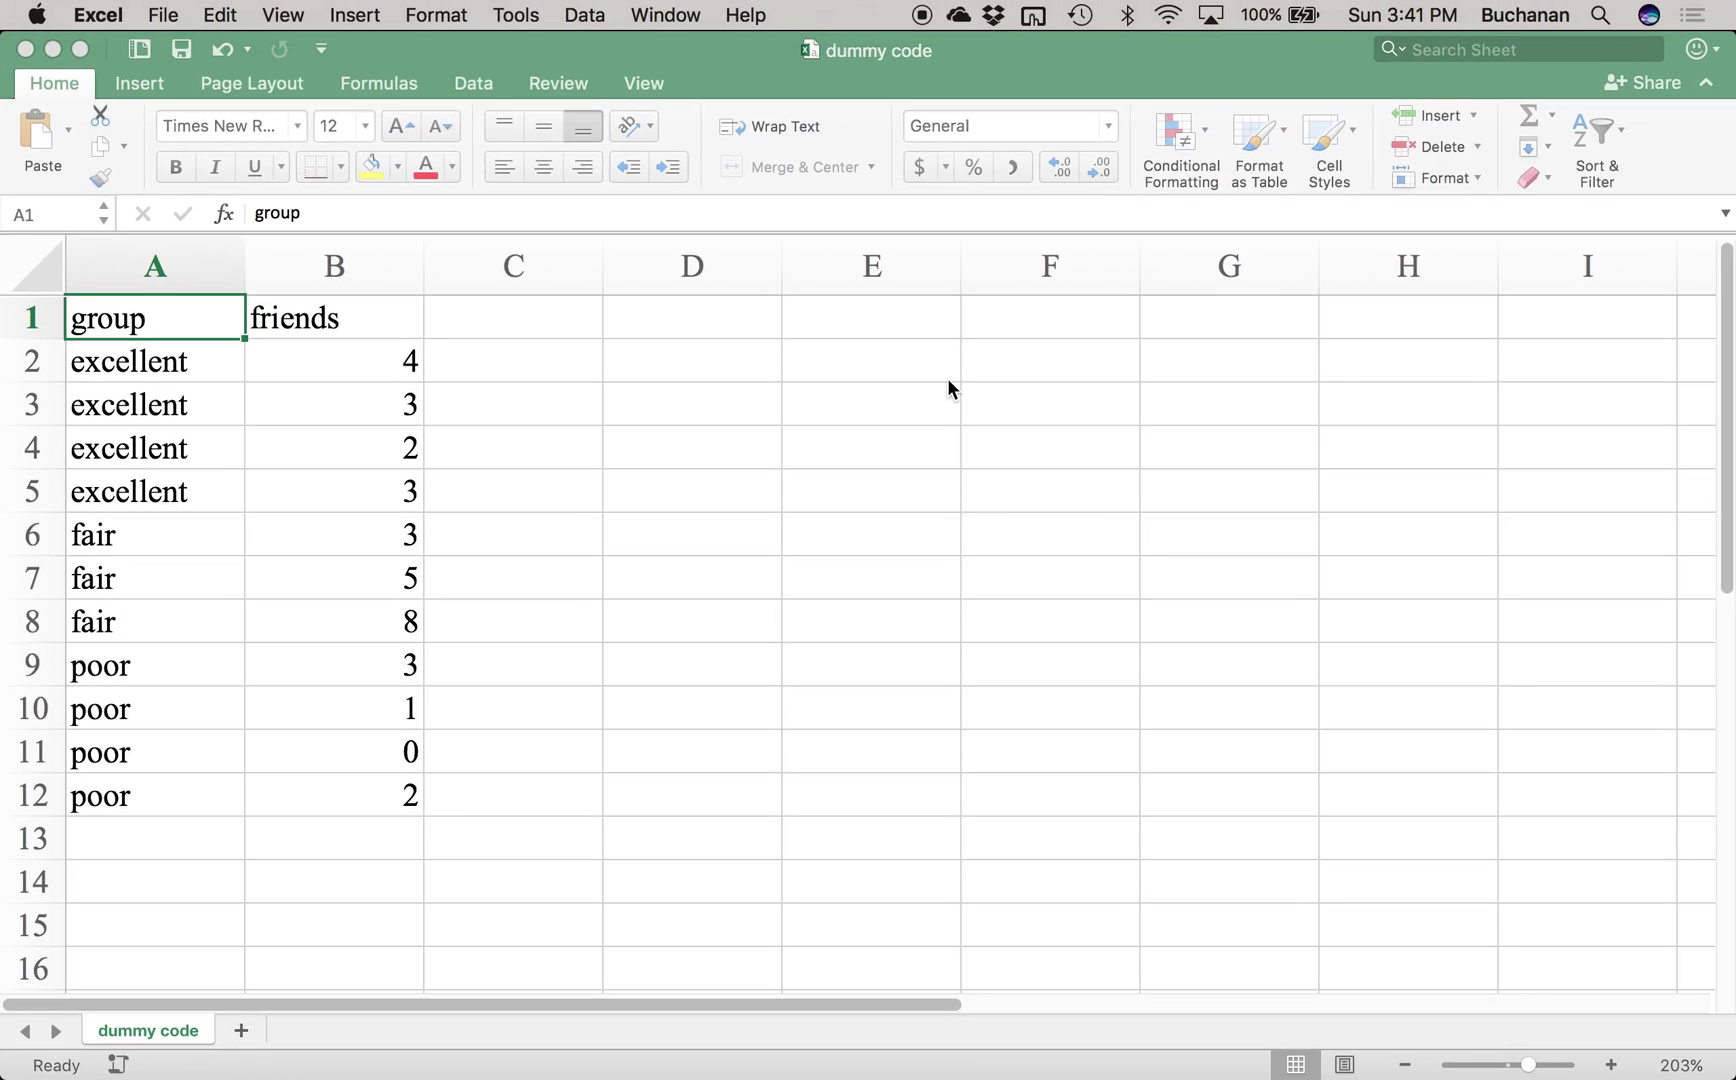
# Step: Enter 0 in C9 and 0 in D9 as the dummy codes of the first poor row
pyautogui.click(553, 318)
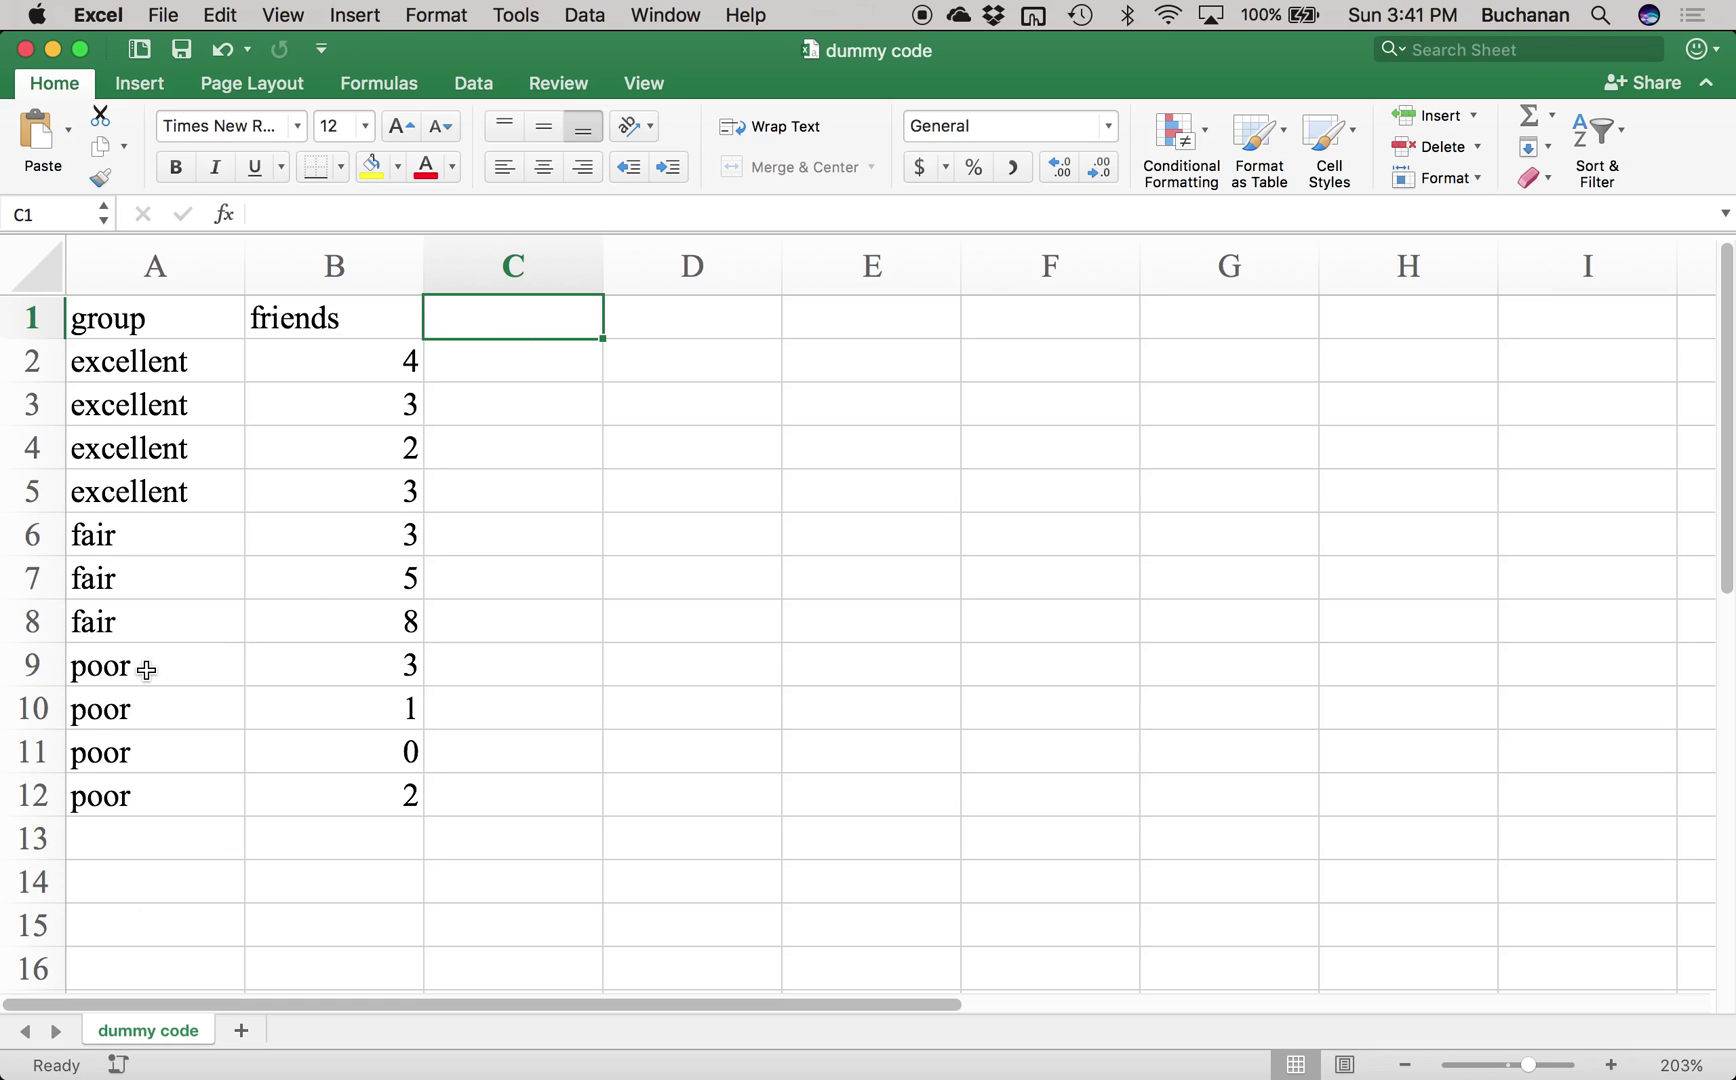
pyautogui.moveTo(122, 674); pyautogui.dragTo(469, 799)
pyautogui.click(469, 799)
pyautogui.click(489, 652)
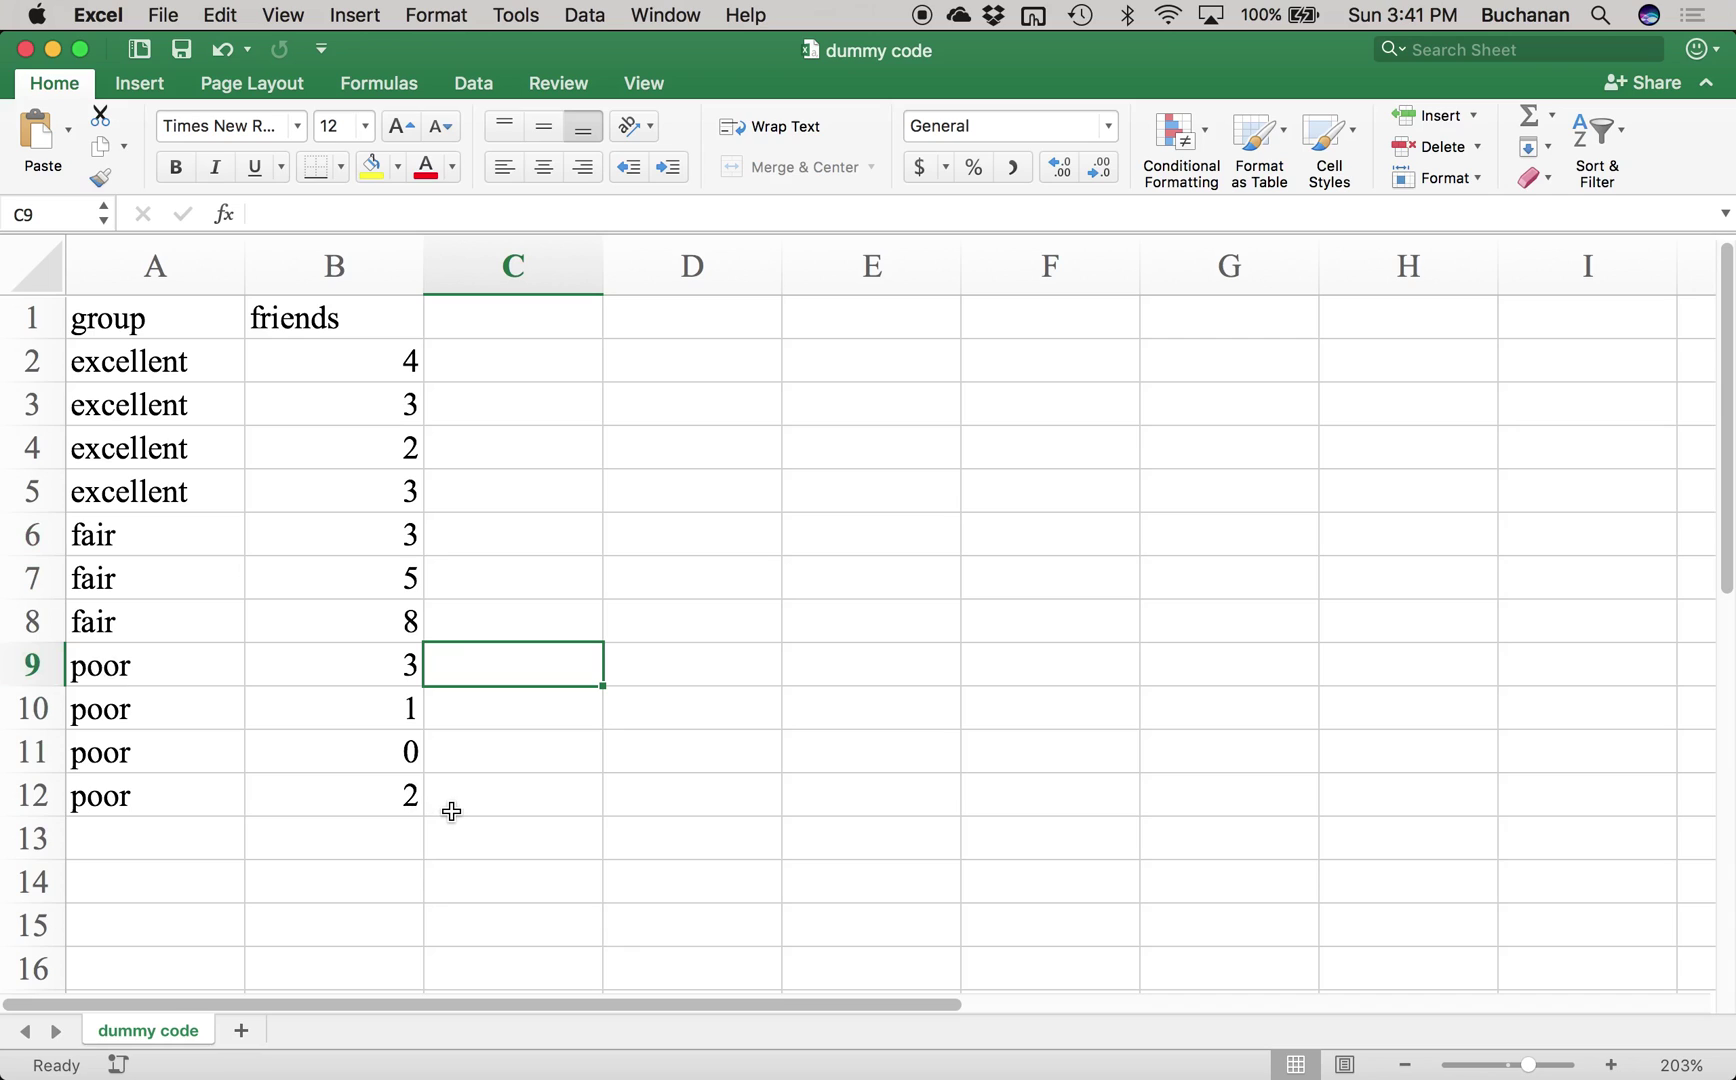
pyautogui.write('0')
pyautogui.press('Tab')
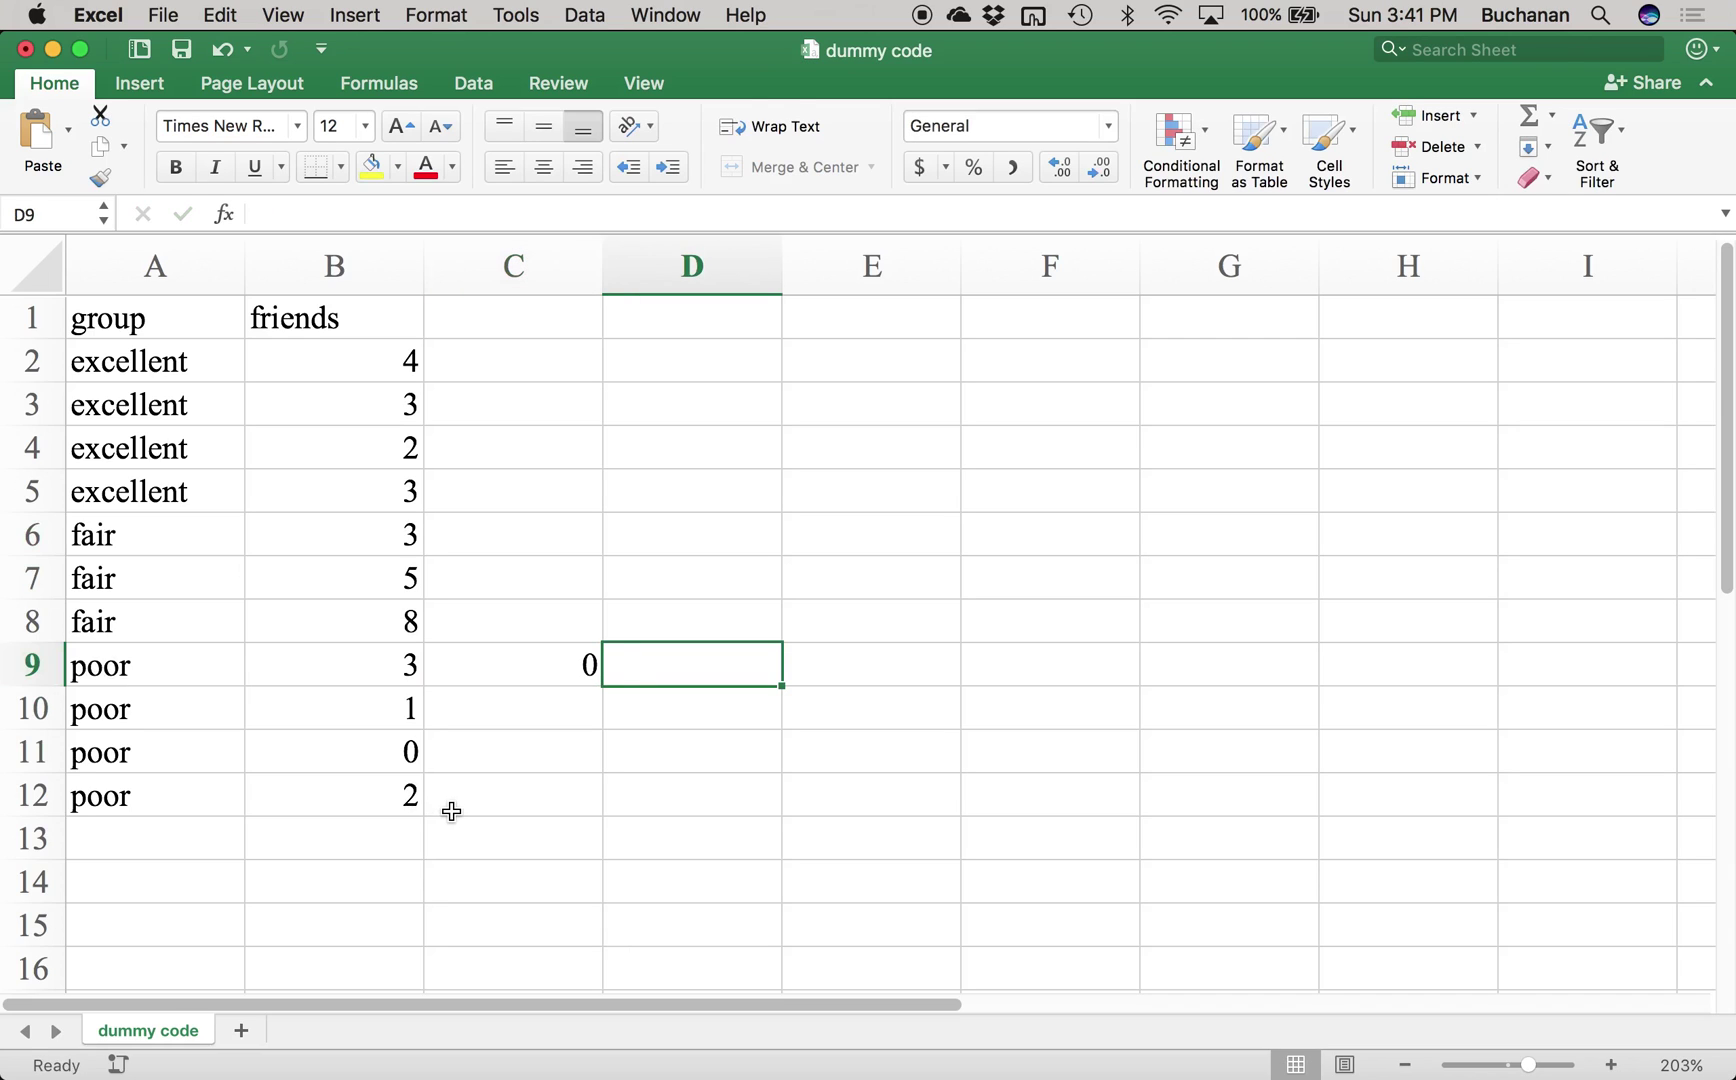
pyautogui.write('0')
pyautogui.press('Tab')
pyautogui.press('Left')
pyautogui.hotkey('shift', 'Left')
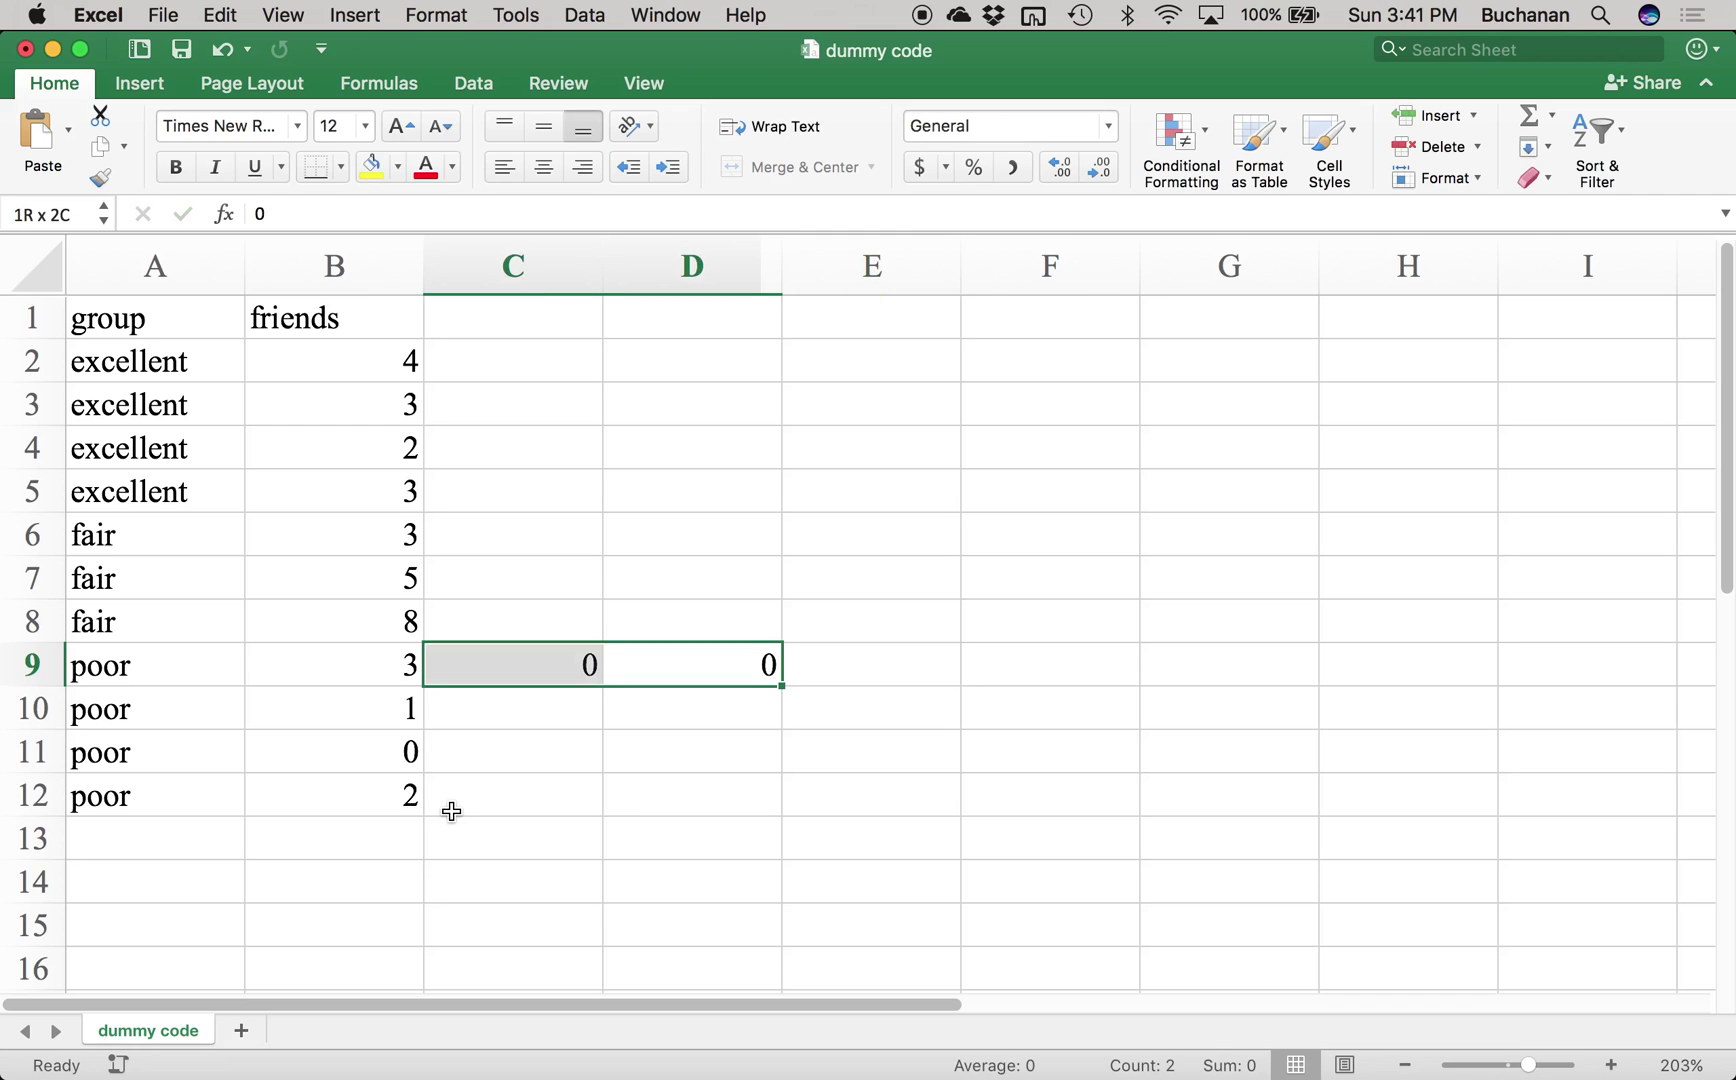
# Step: Copy the codes in C9:D9 down to the remaining poor rows, through row 12
pyautogui.press('super+c')
pyautogui.hotkey('shift', 'Down')
pyautogui.hotkey('shift', 'Down')
pyautogui.hotkey('shift', 'Down')
pyautogui.press('super+v')
# Step: Select the poor group's data and dummy codes in A9:D12 for review
pyautogui.hotkey('shift', 'Up')
pyautogui.hotkey('shift', 'Up')
pyautogui.hotkey('shift', 'Up')
pyautogui.hotkey('shift', 'Left')
pyautogui.press('Left')
pyautogui.press('Left')
pyautogui.hotkey('shift', 'Down')
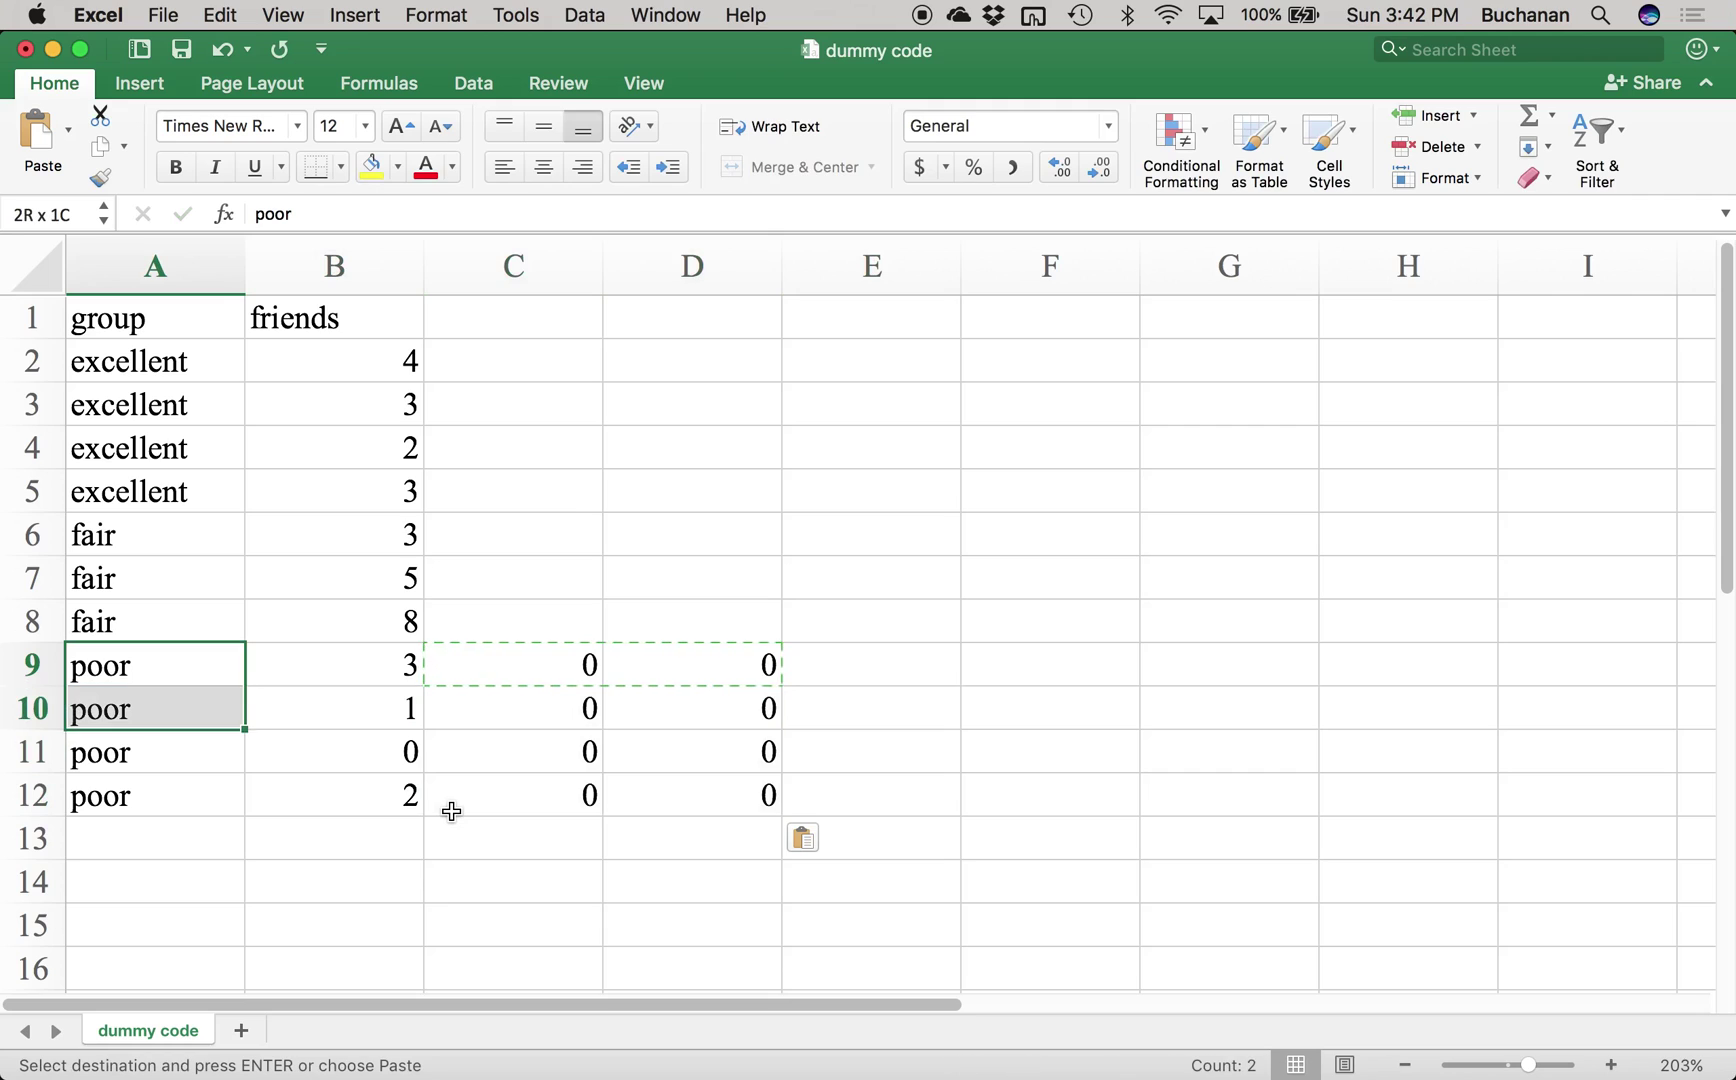
pyautogui.hotkey('shift', 'Down')
pyautogui.hotkey('shift', 'Down')
pyautogui.hotkey('shift', 'Right')
pyautogui.hotkey('shift', 'Right')
pyautogui.hotkey('shift', 'Right')
pyautogui.hotkey('shift', 'Right')
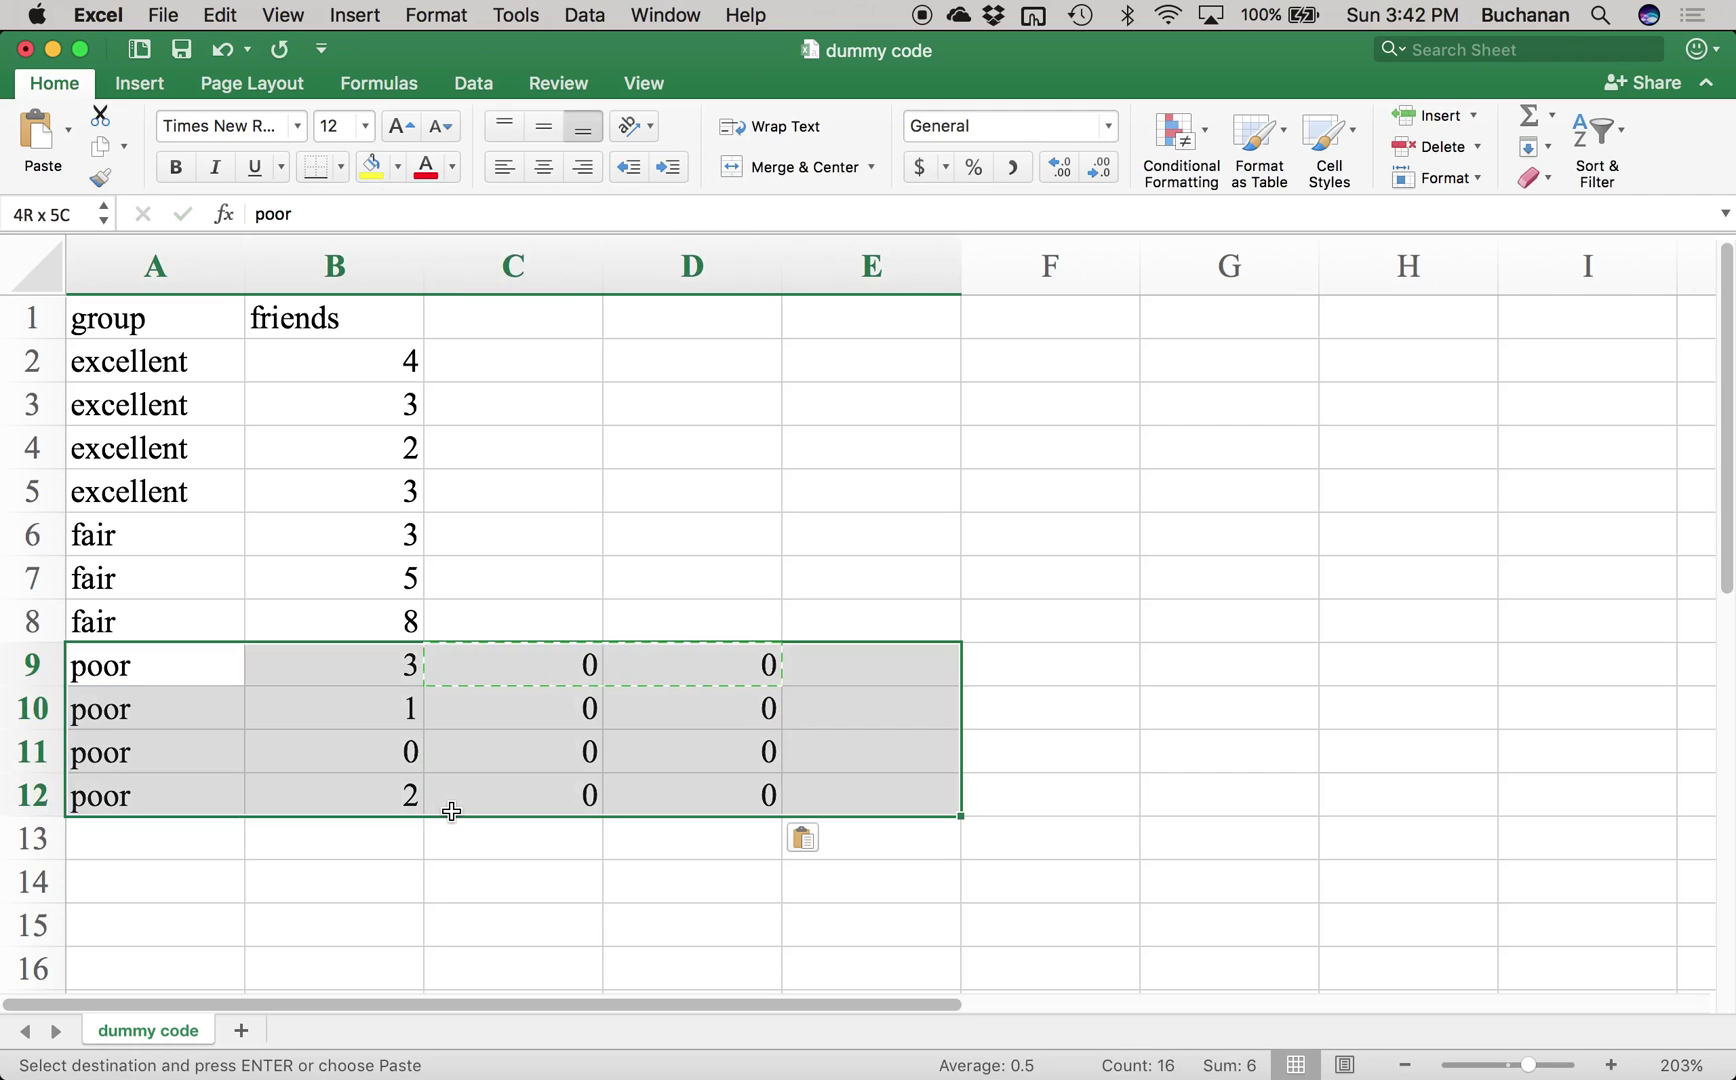
pyautogui.hotkey('shift', 'Left')
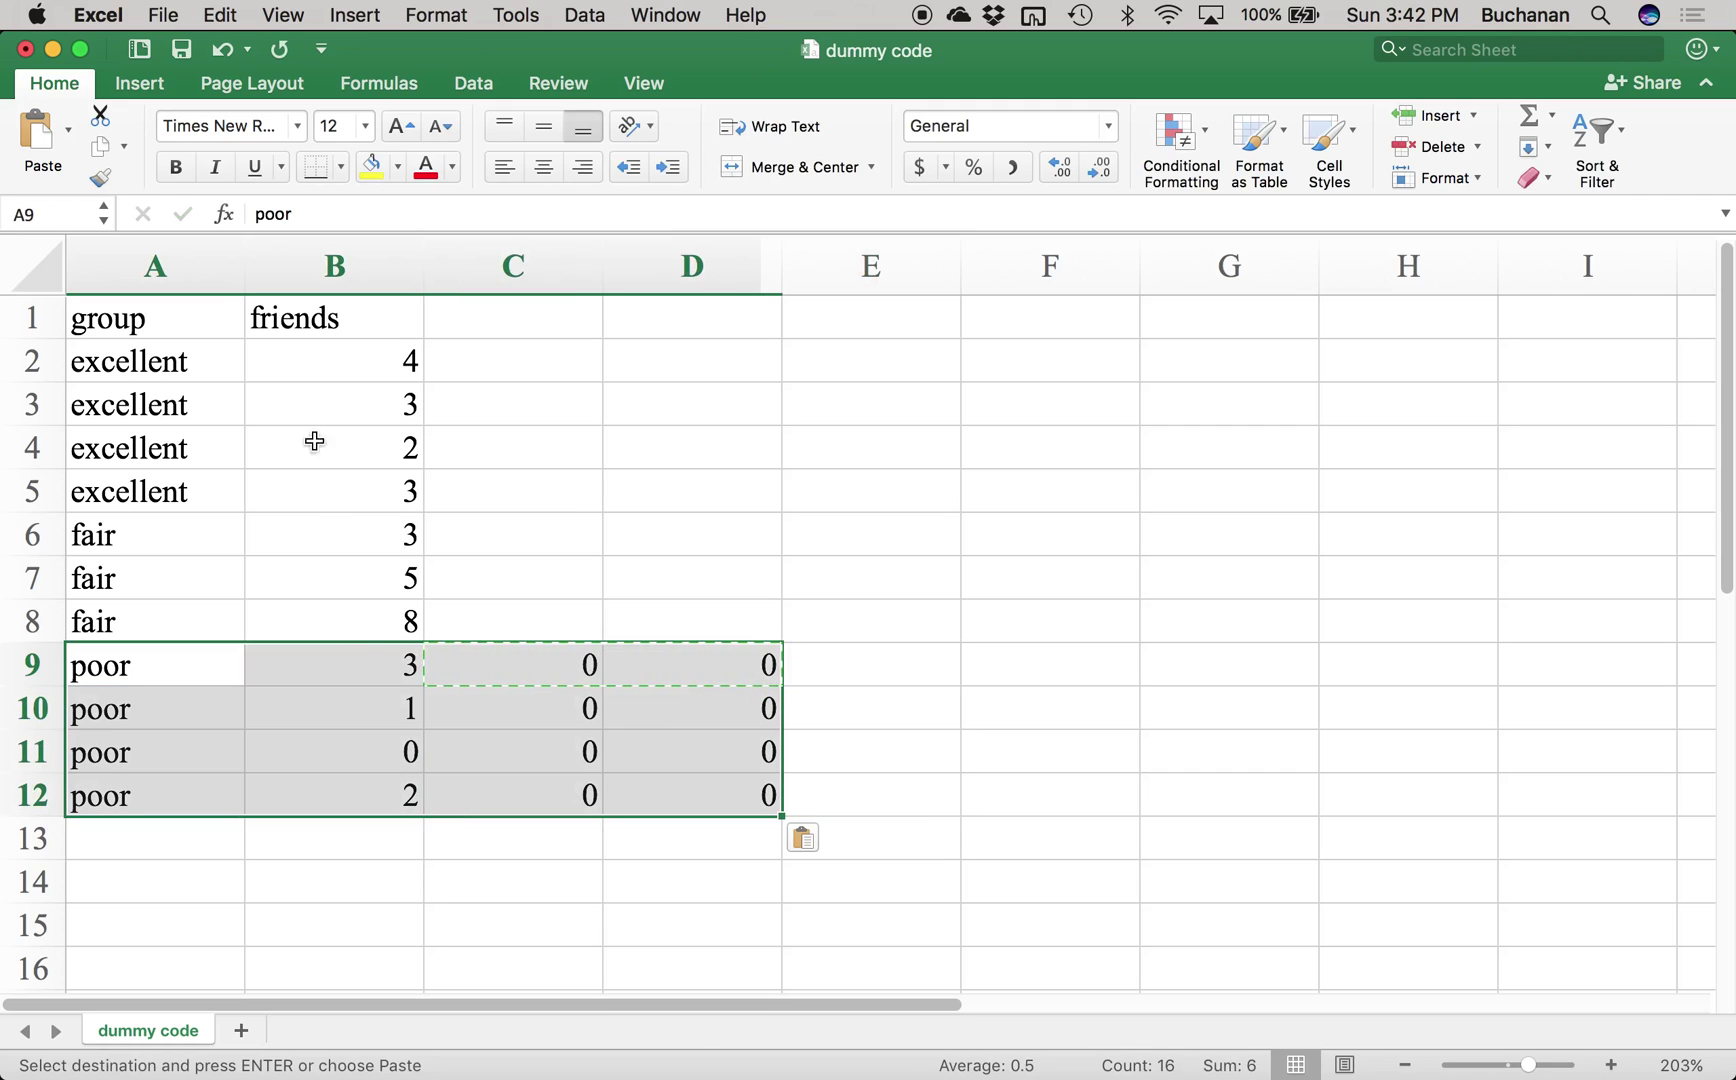
# Step: Turn on filtering for the data and filter the group column to show only poor
pyautogui.click(198, 359)
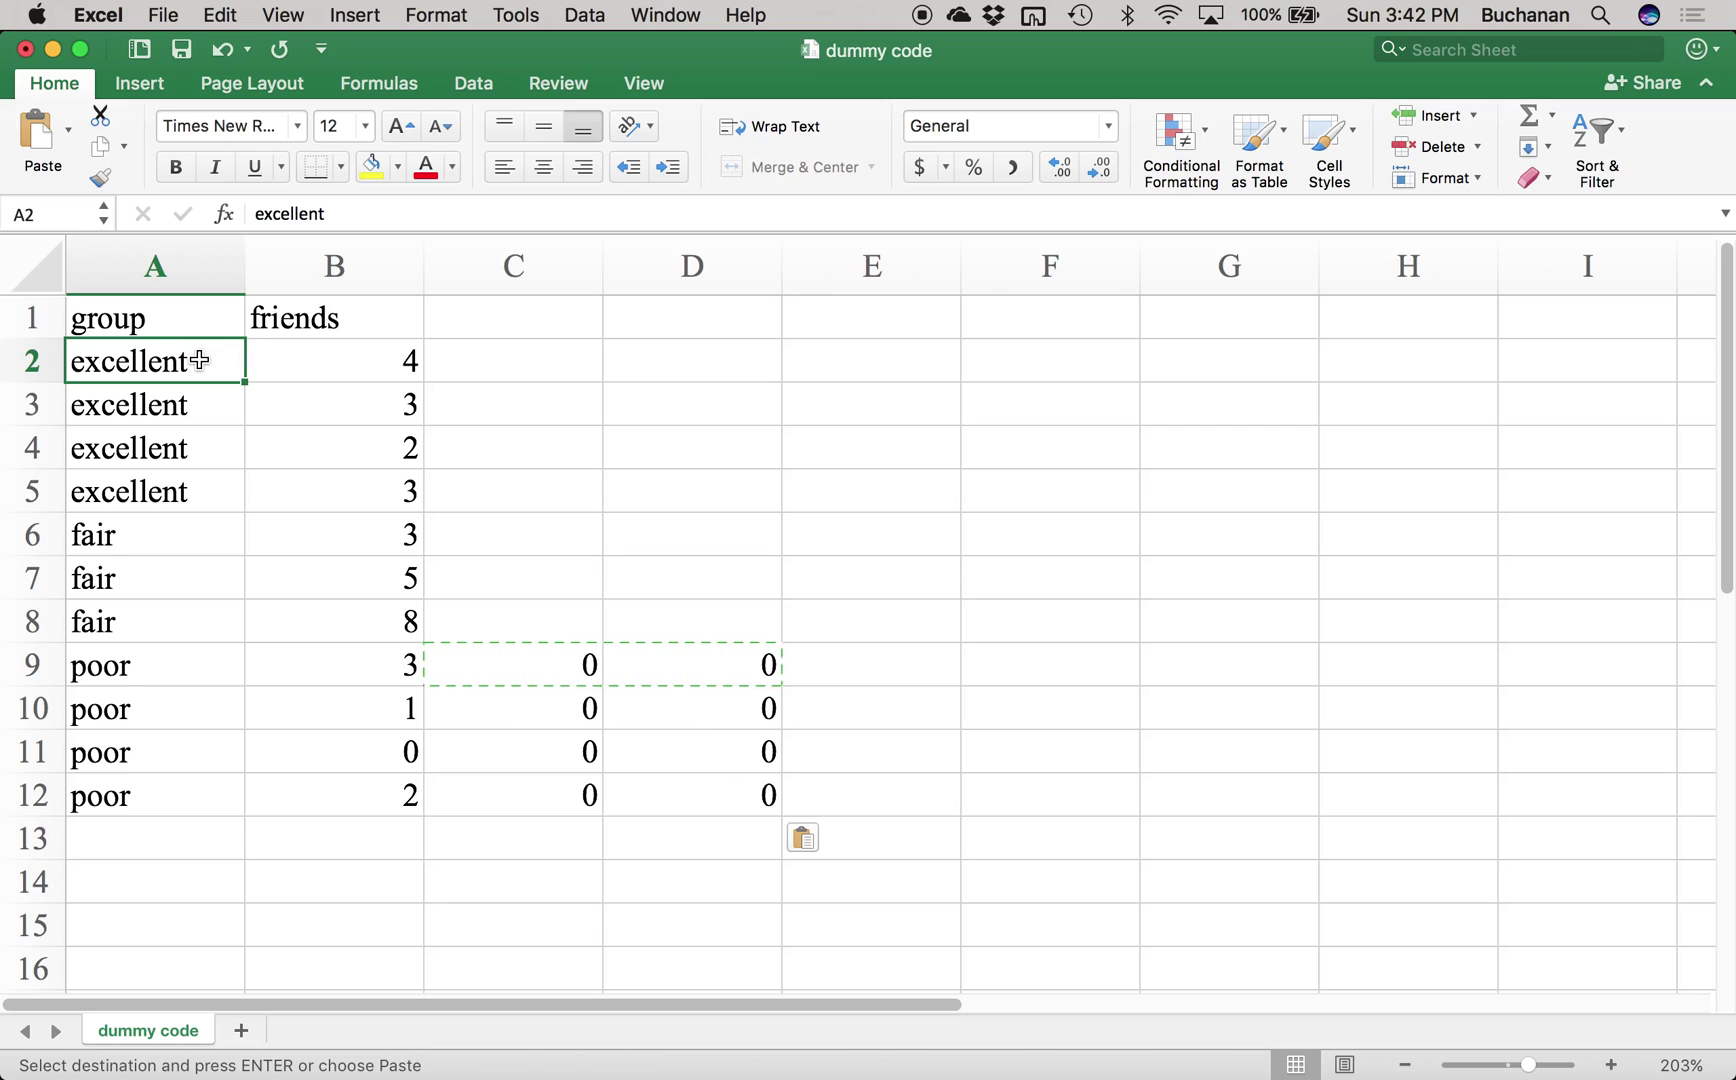
pyautogui.click(218, 310)
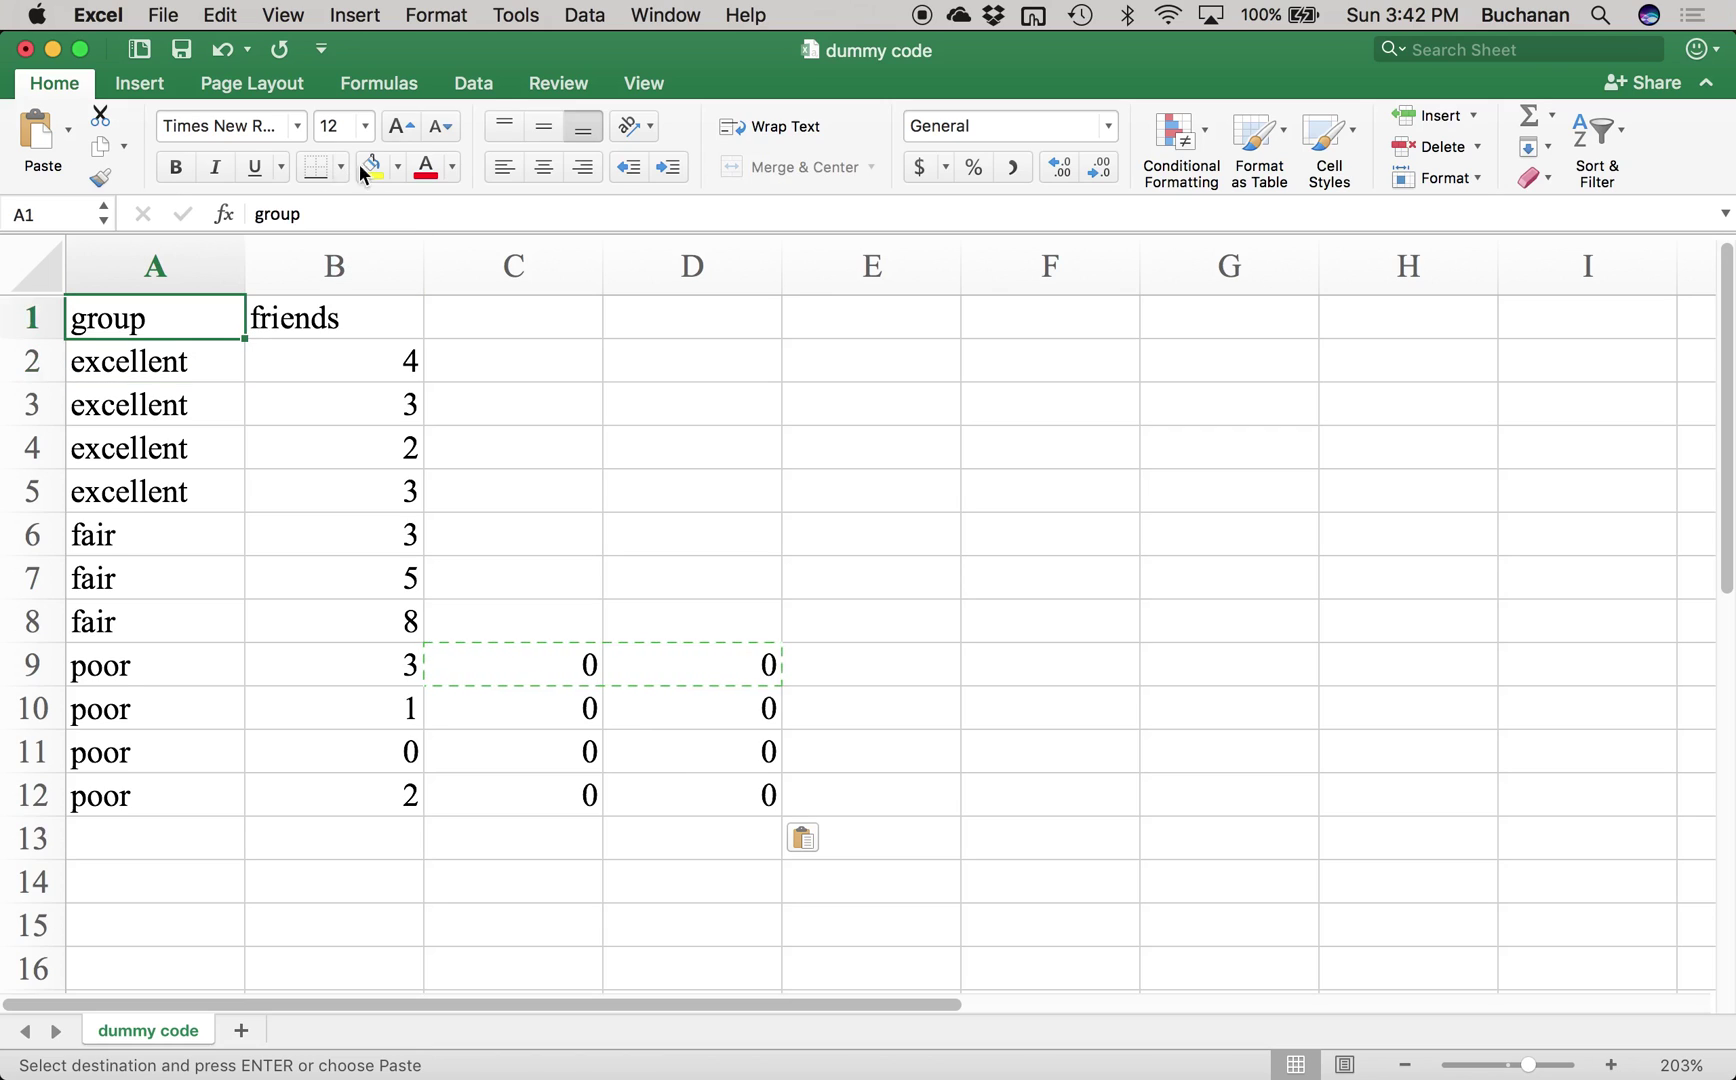
pyautogui.click(494, 90)
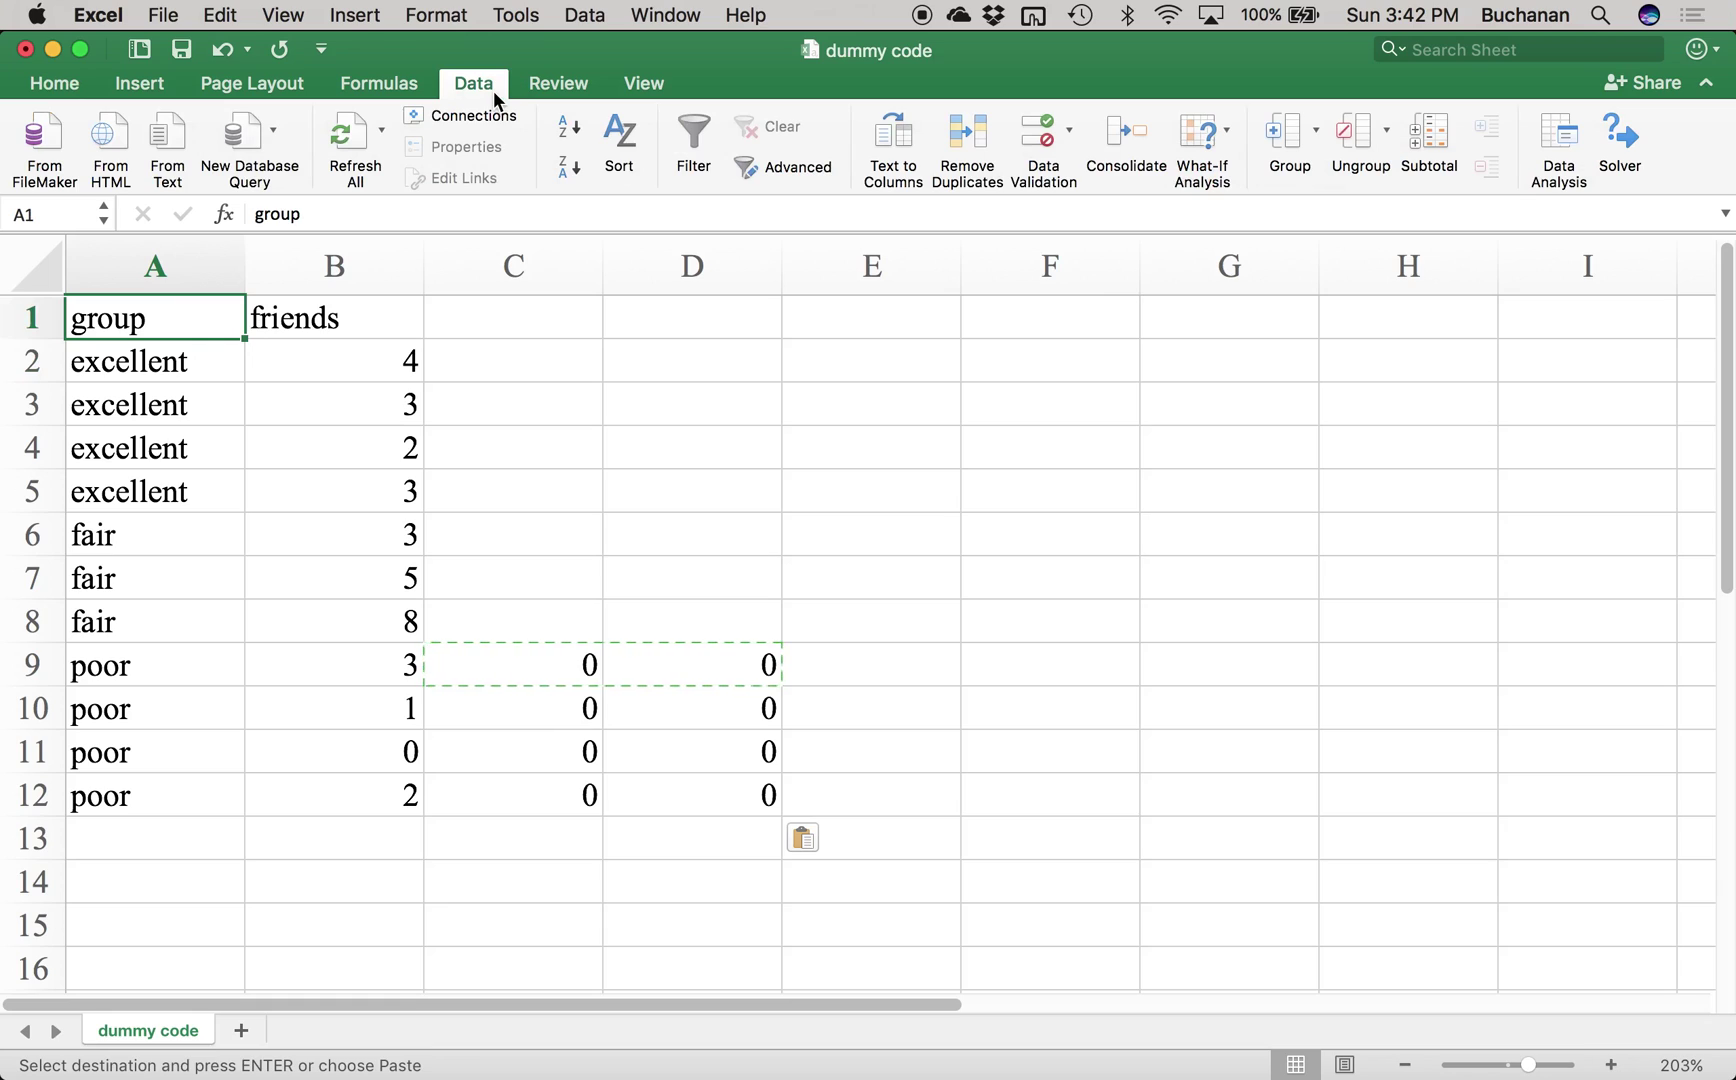
pyautogui.click(690, 140)
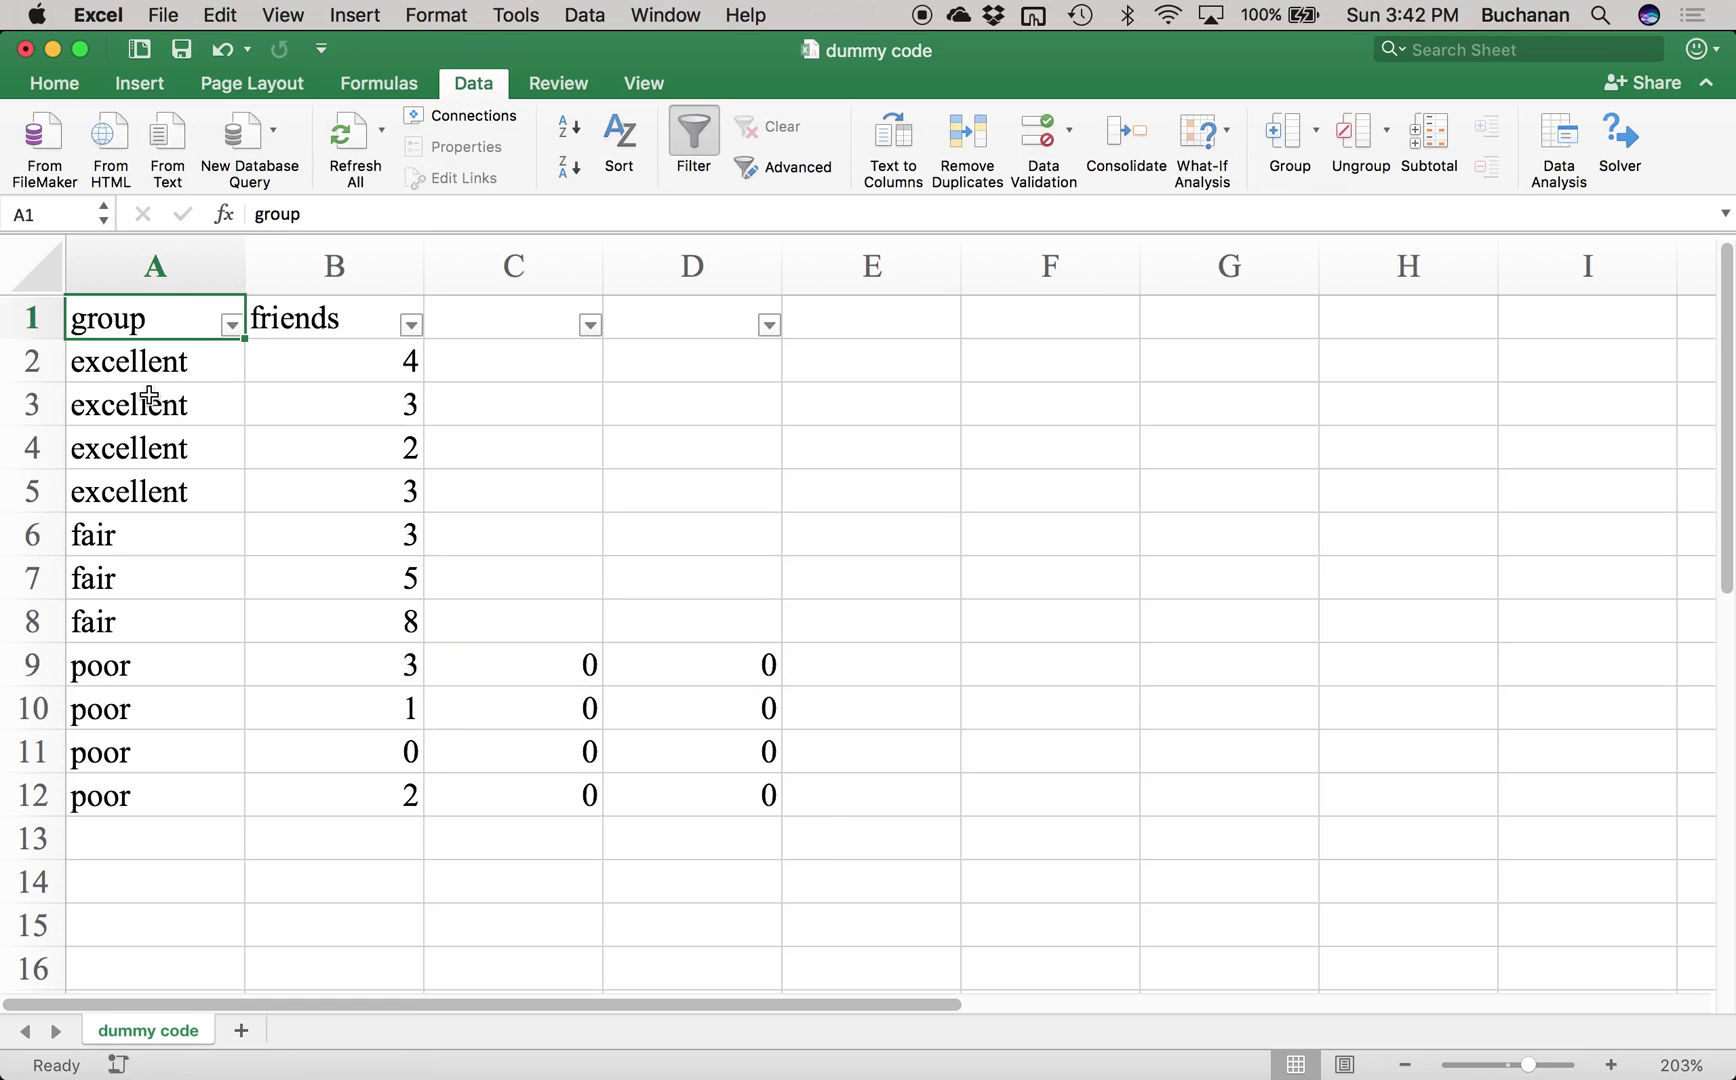
pyautogui.click(231, 326)
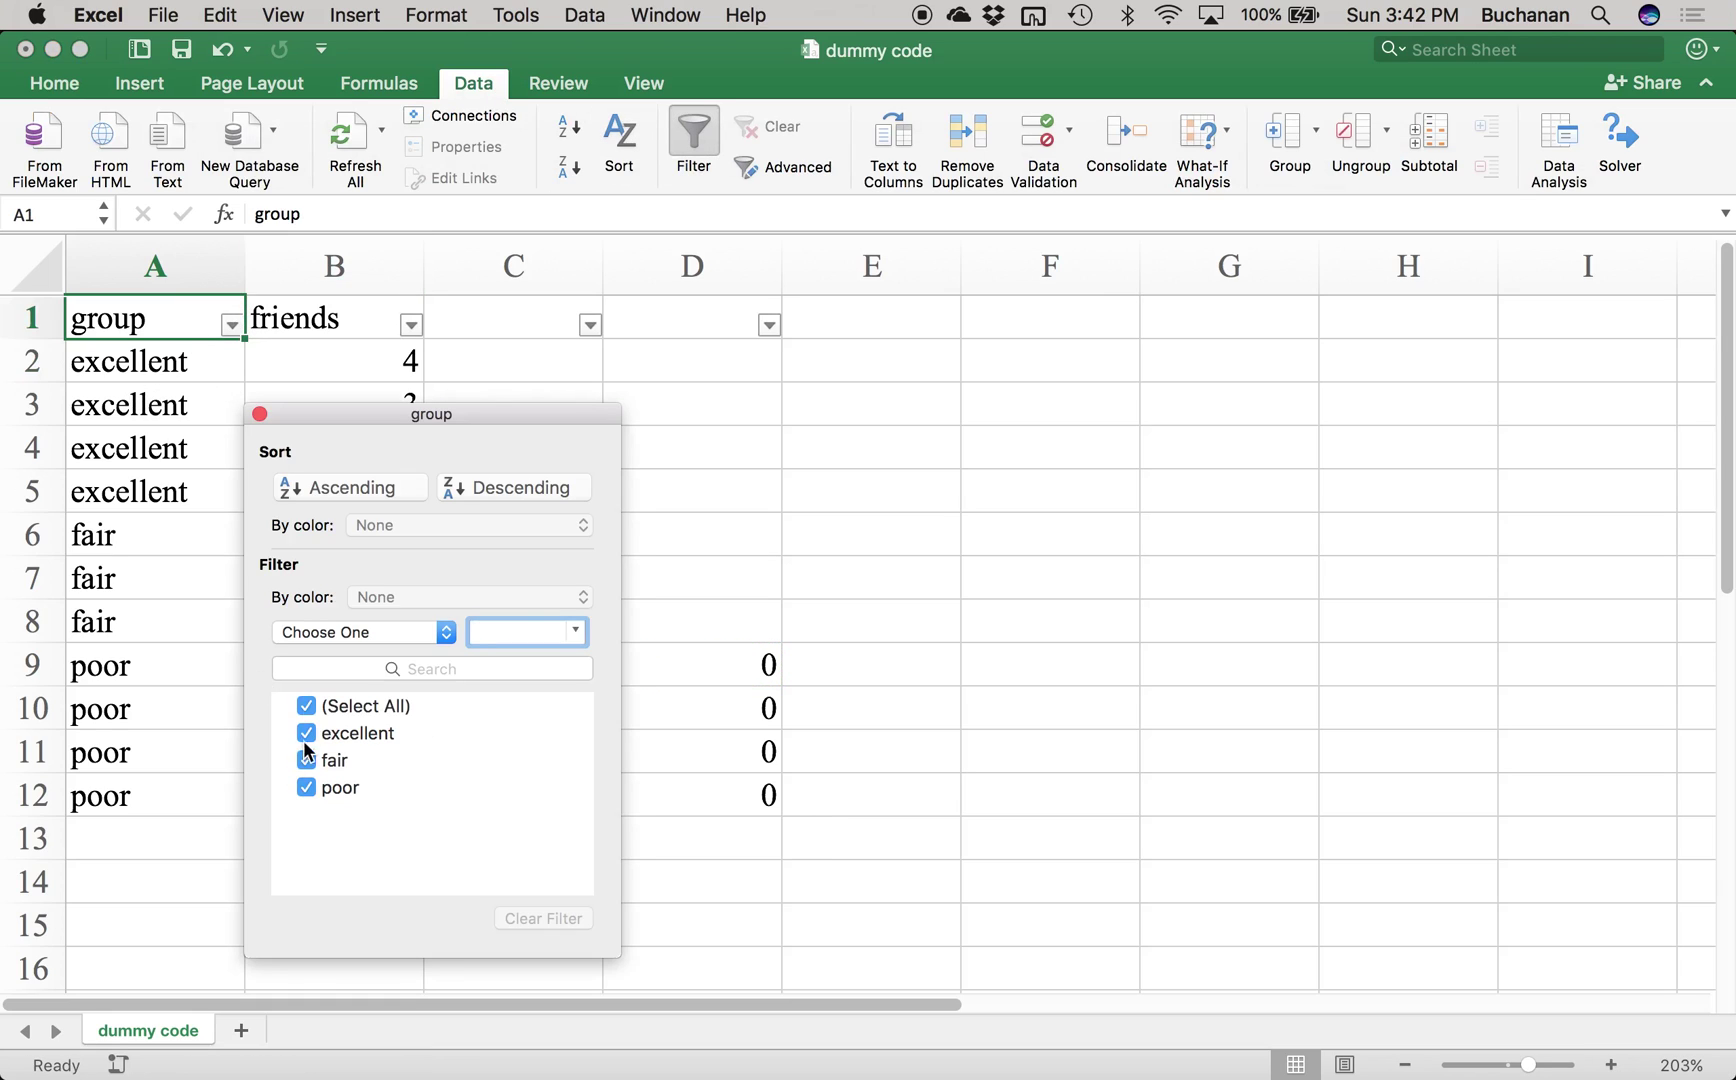
pyautogui.click(306, 706)
pyautogui.click(306, 787)
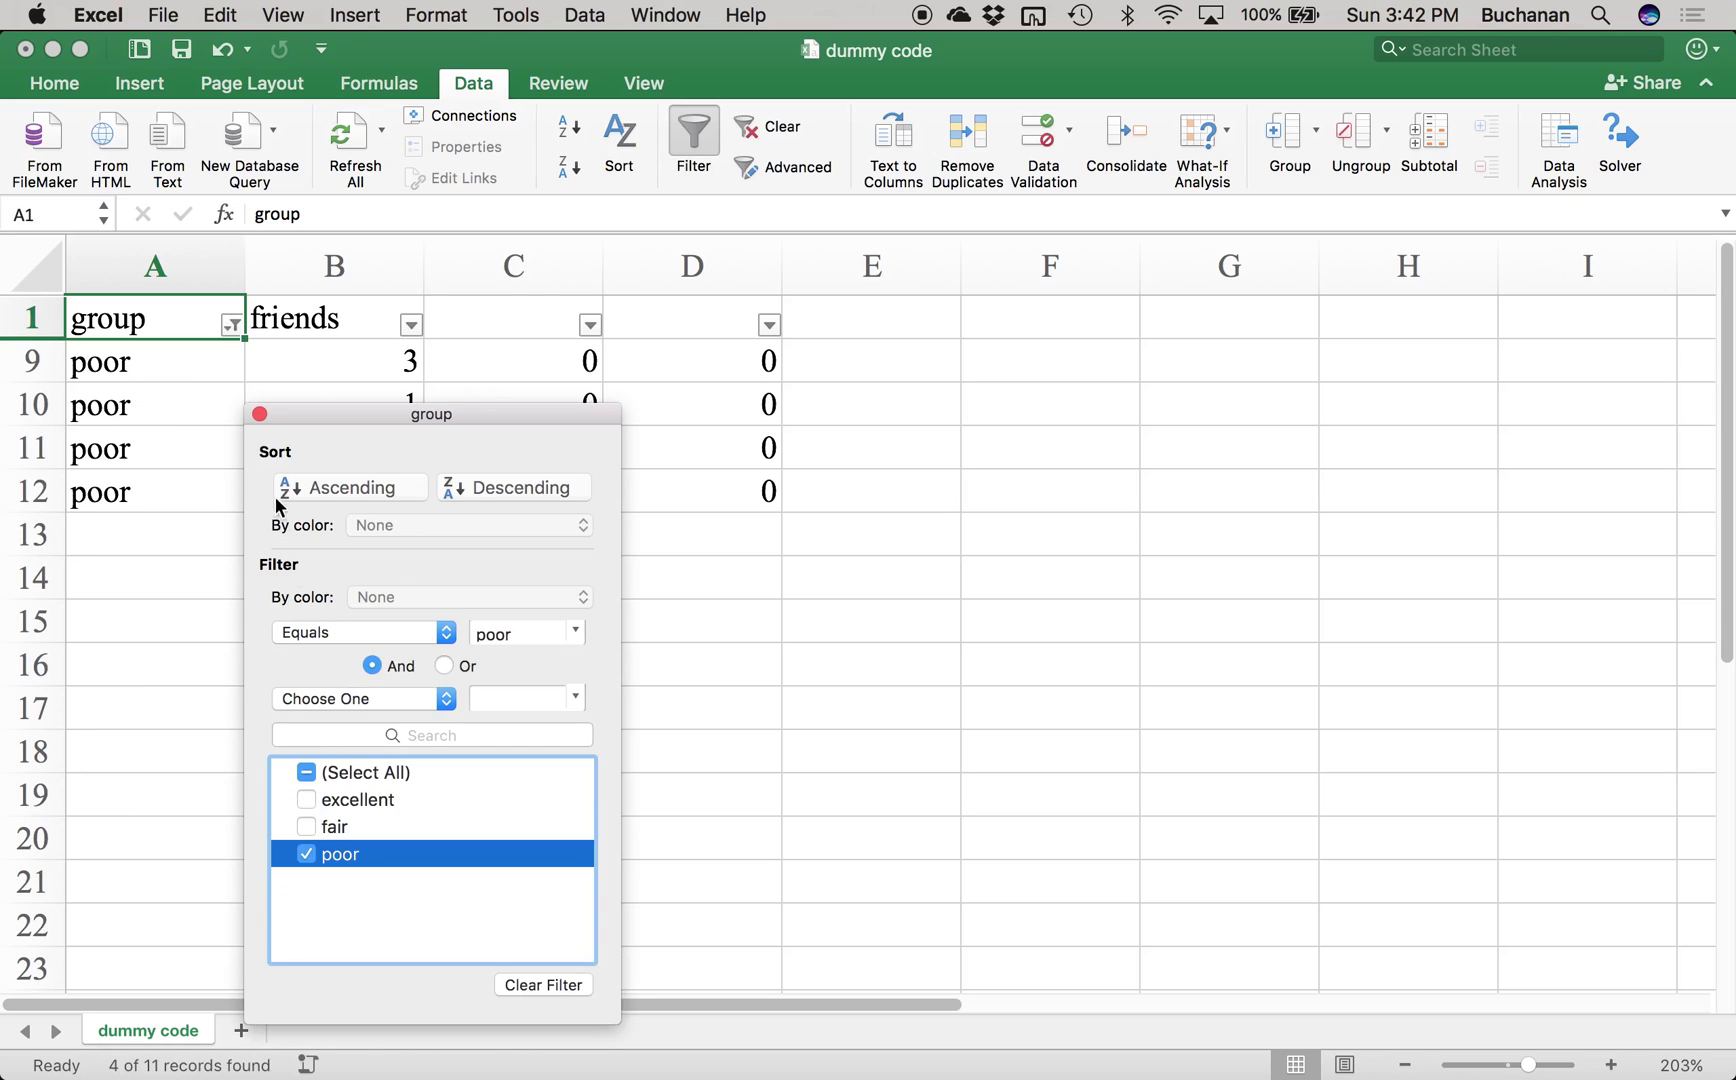
pyautogui.click(259, 414)
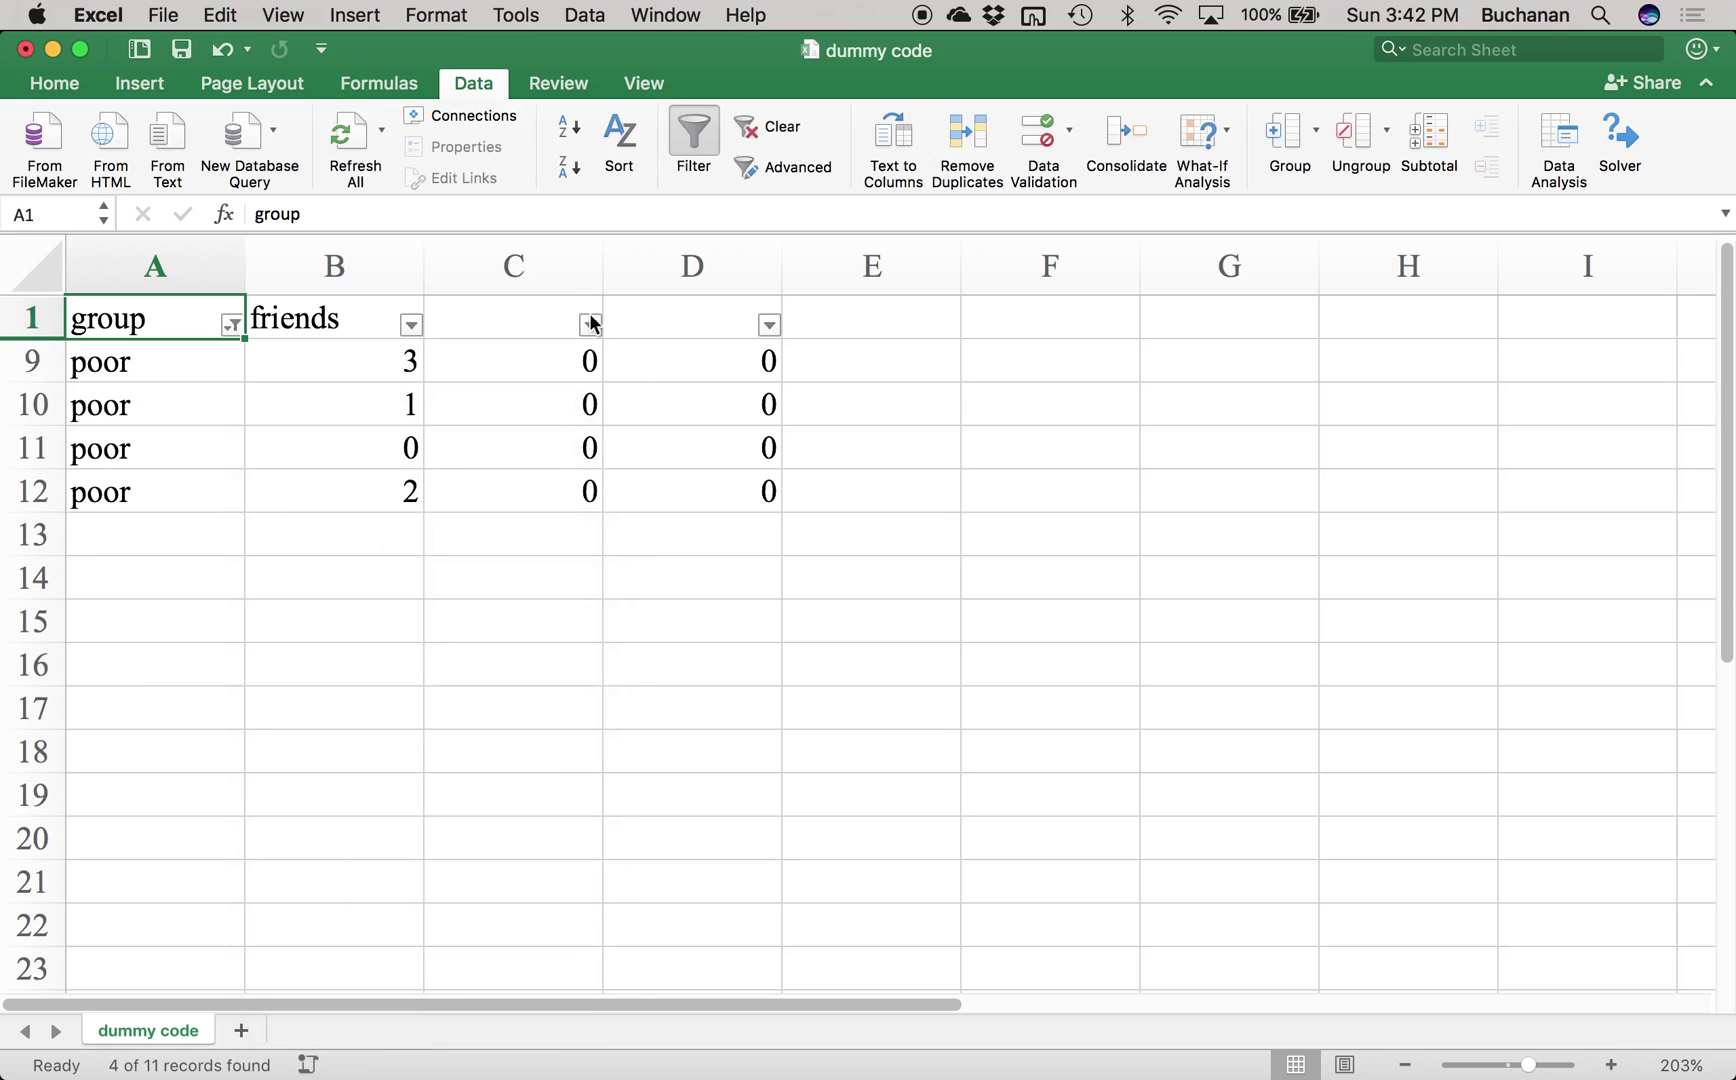
pyautogui.click(476, 325)
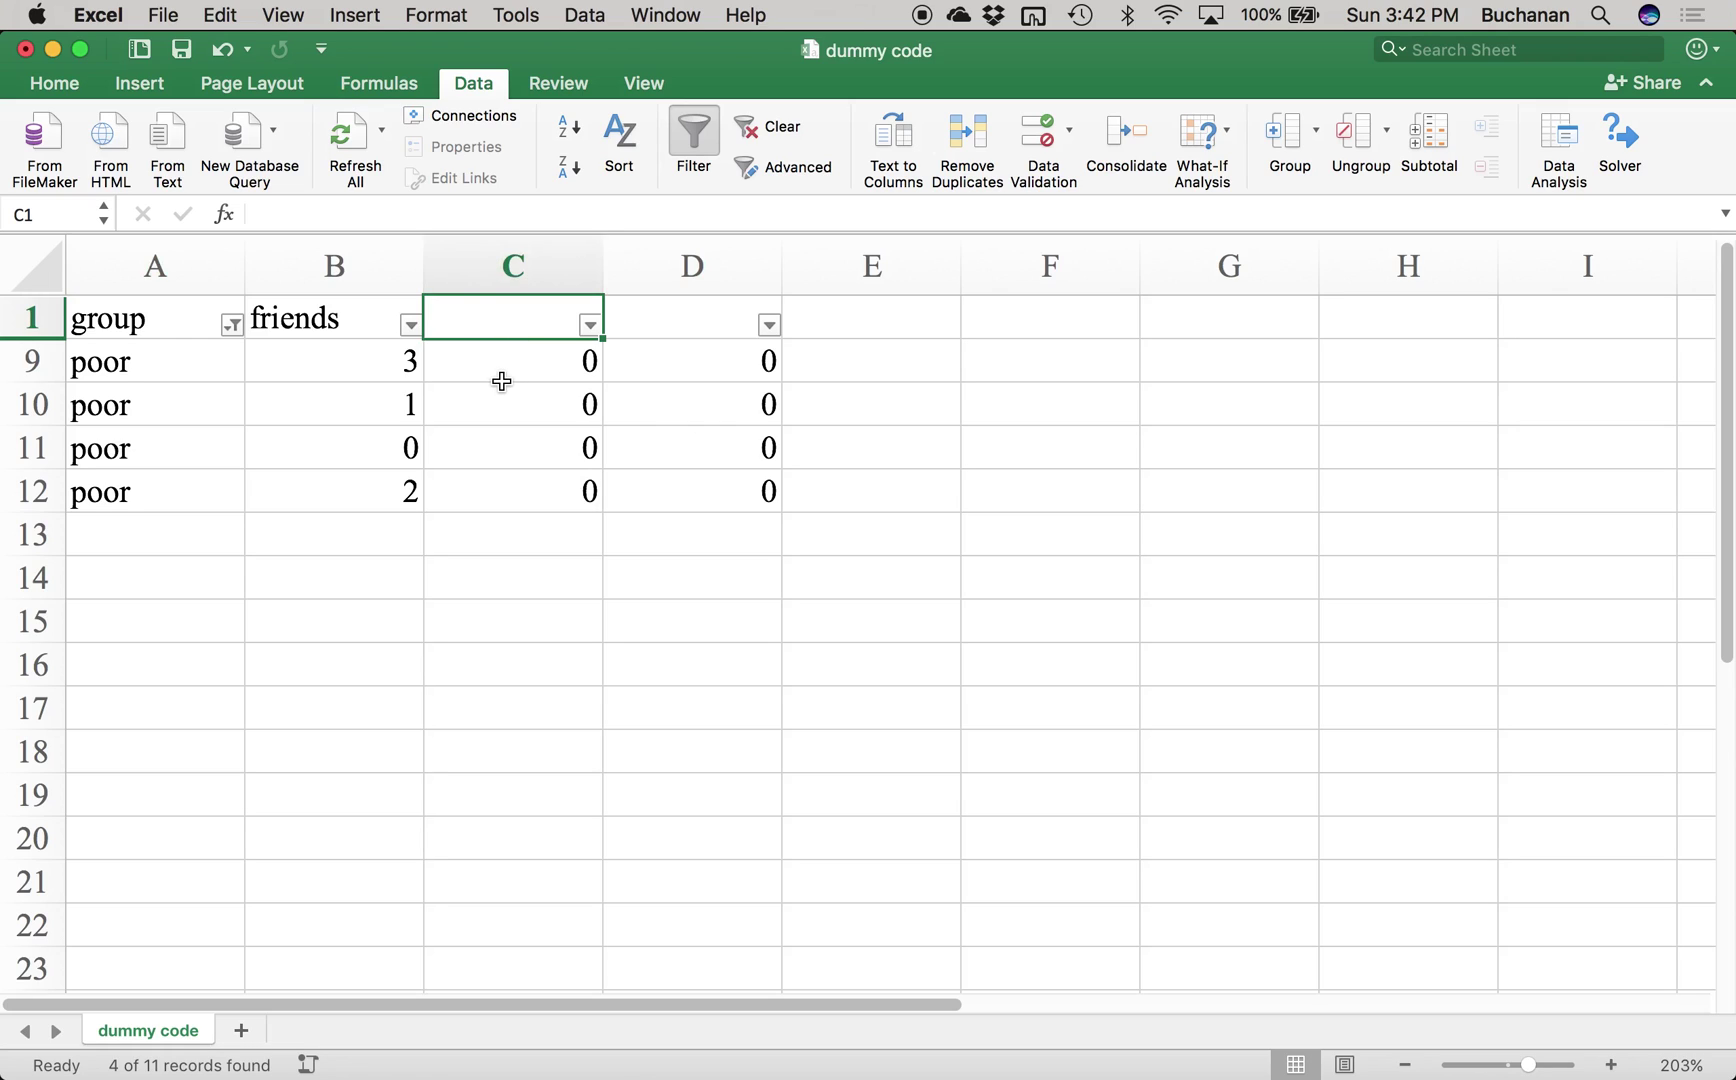
# Step: Change the group column's filter to show only fair
pyautogui.click(231, 323)
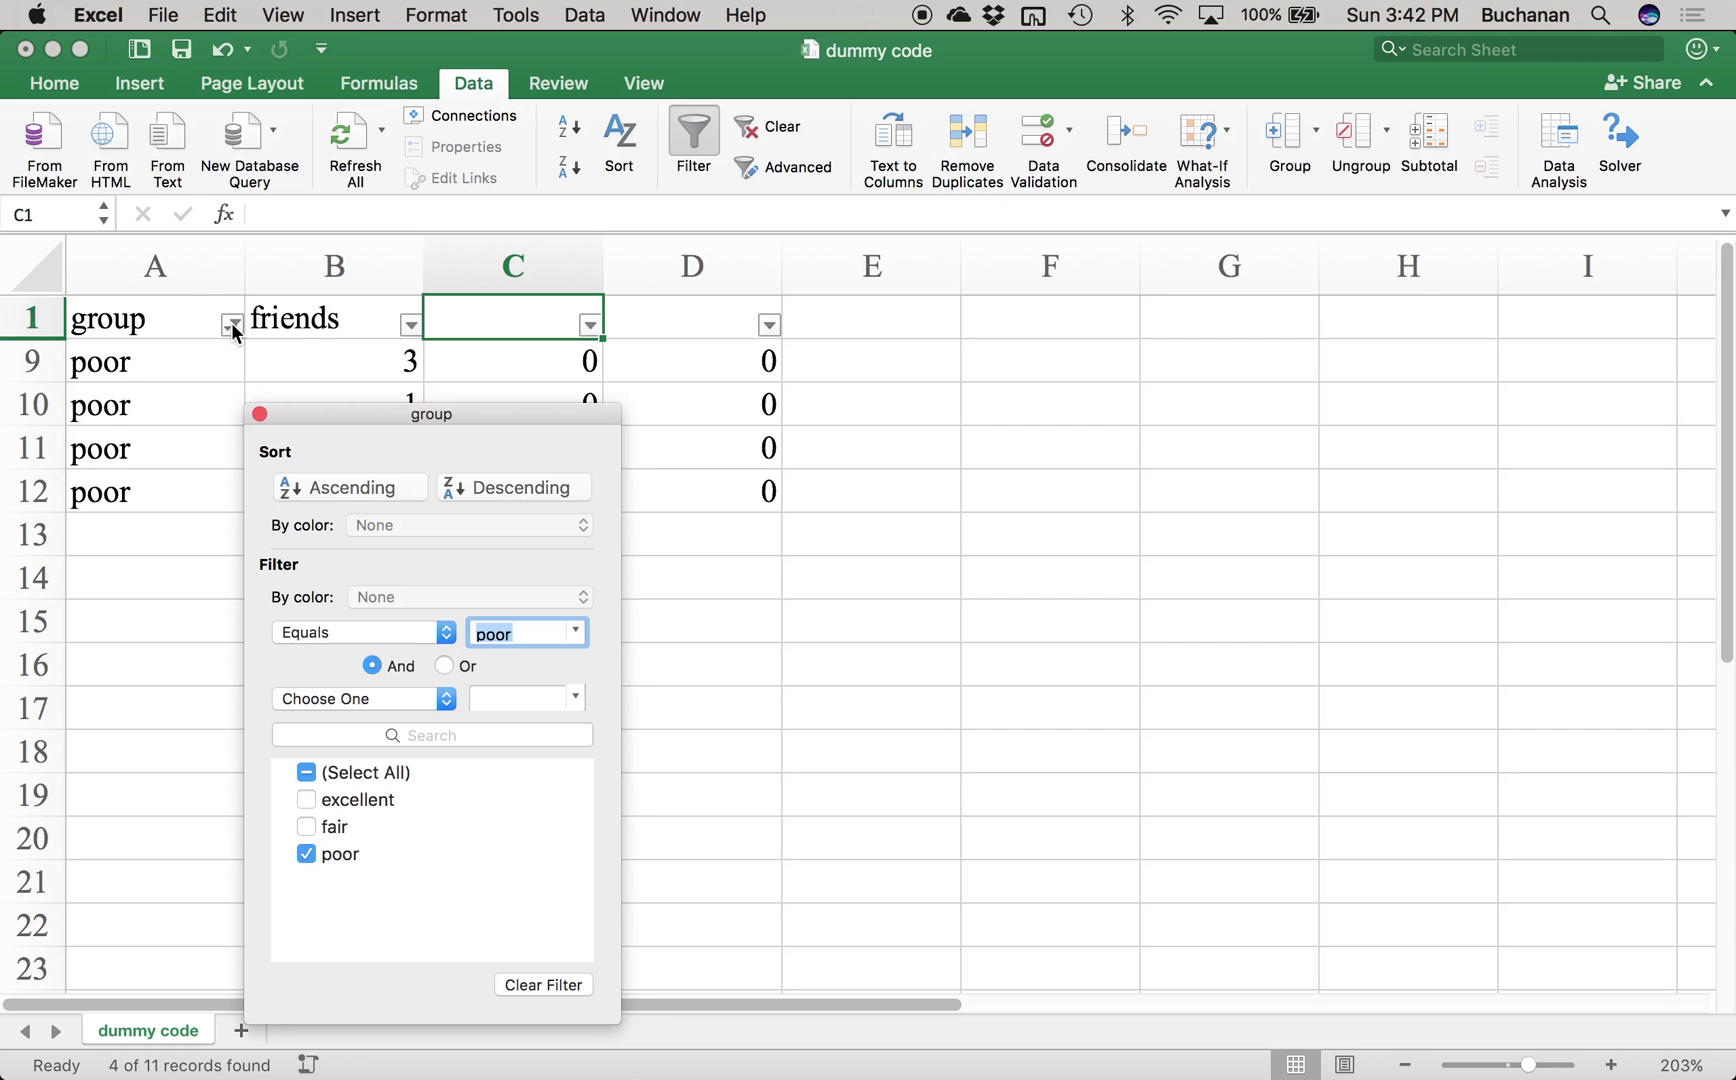
pyautogui.click(307, 855)
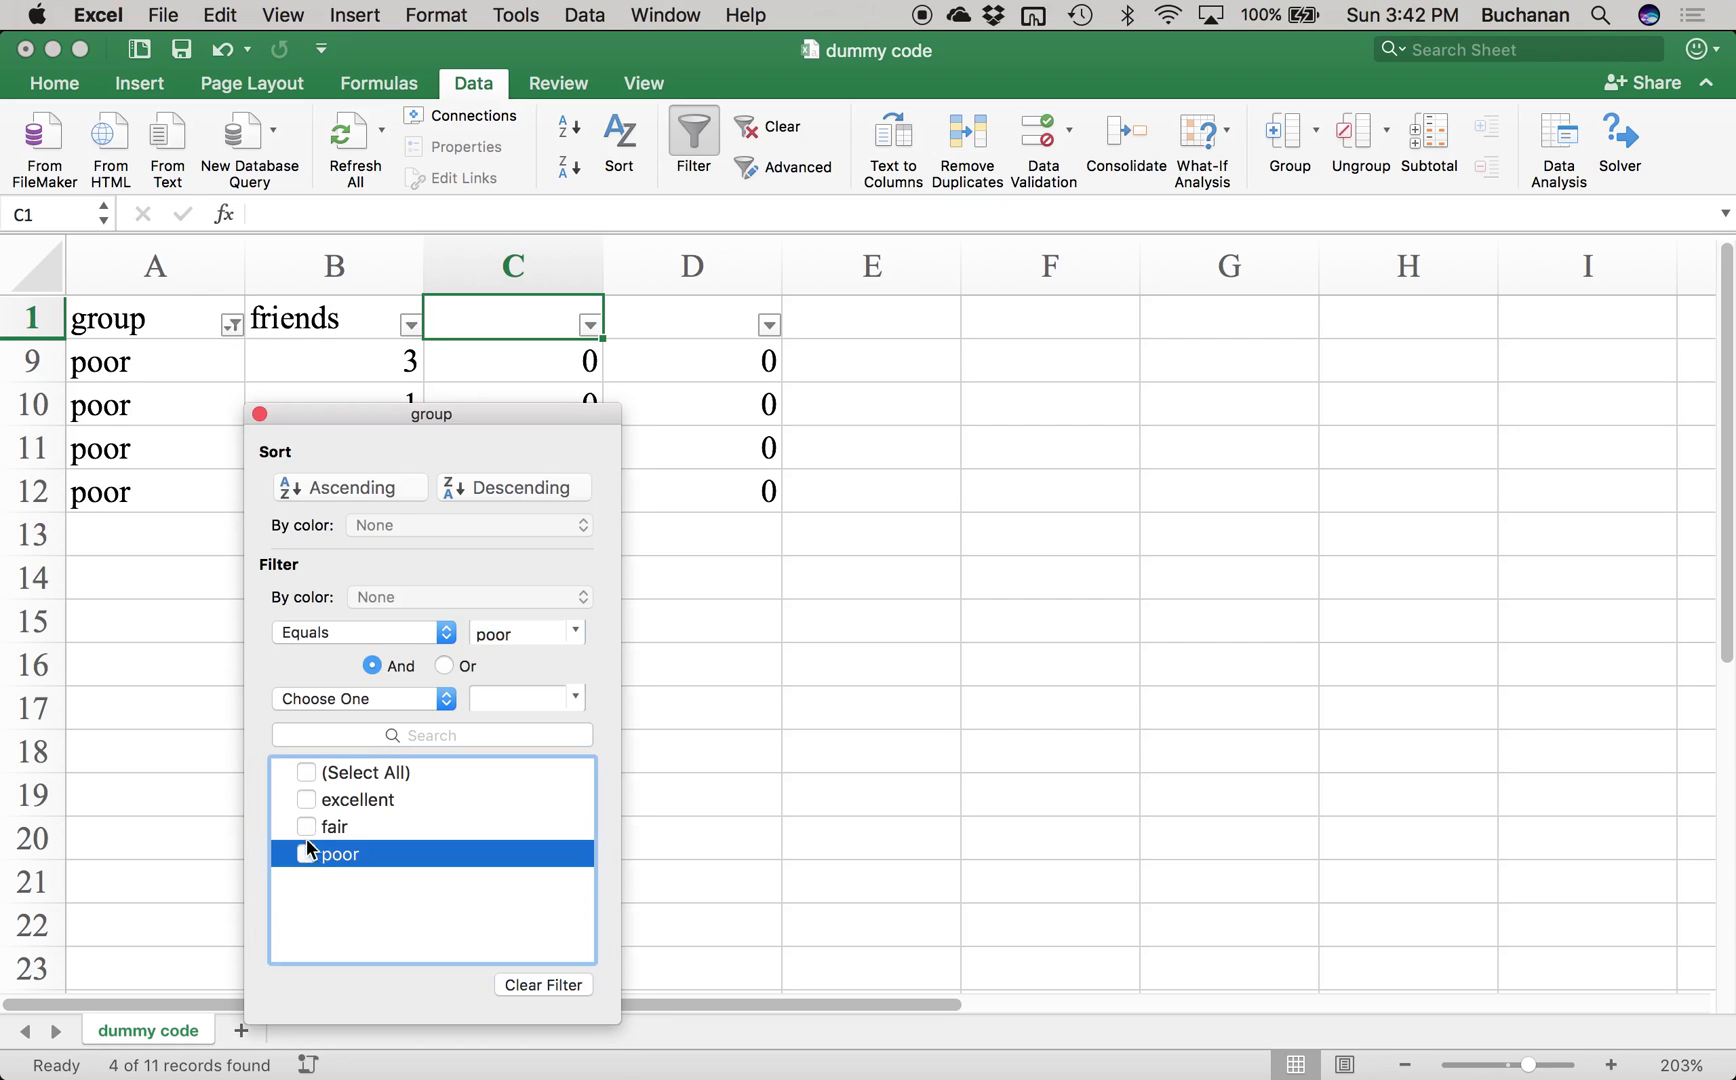
pyautogui.click(309, 828)
pyautogui.click(307, 828)
pyautogui.click(259, 413)
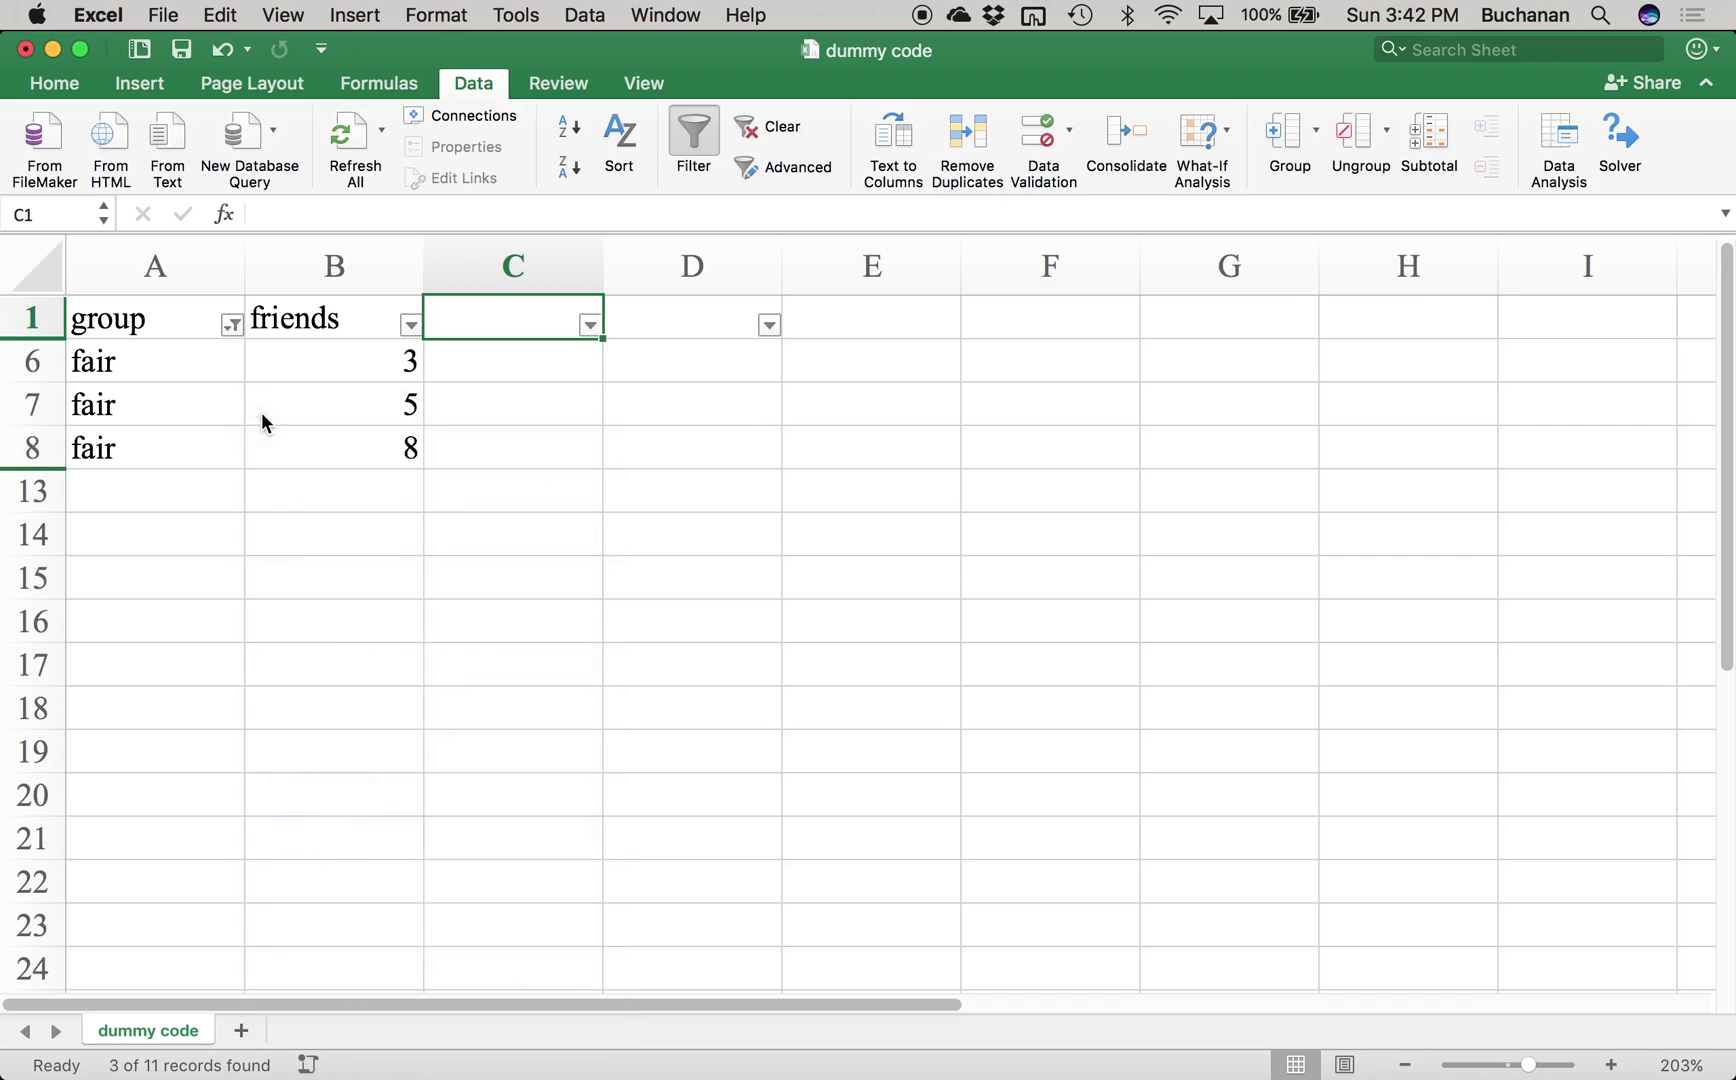
# Step: Enter 1 in C6 and 0 in D6 as the dummy codes of the first fair row
pyautogui.click(436, 366)
pyautogui.write('1')
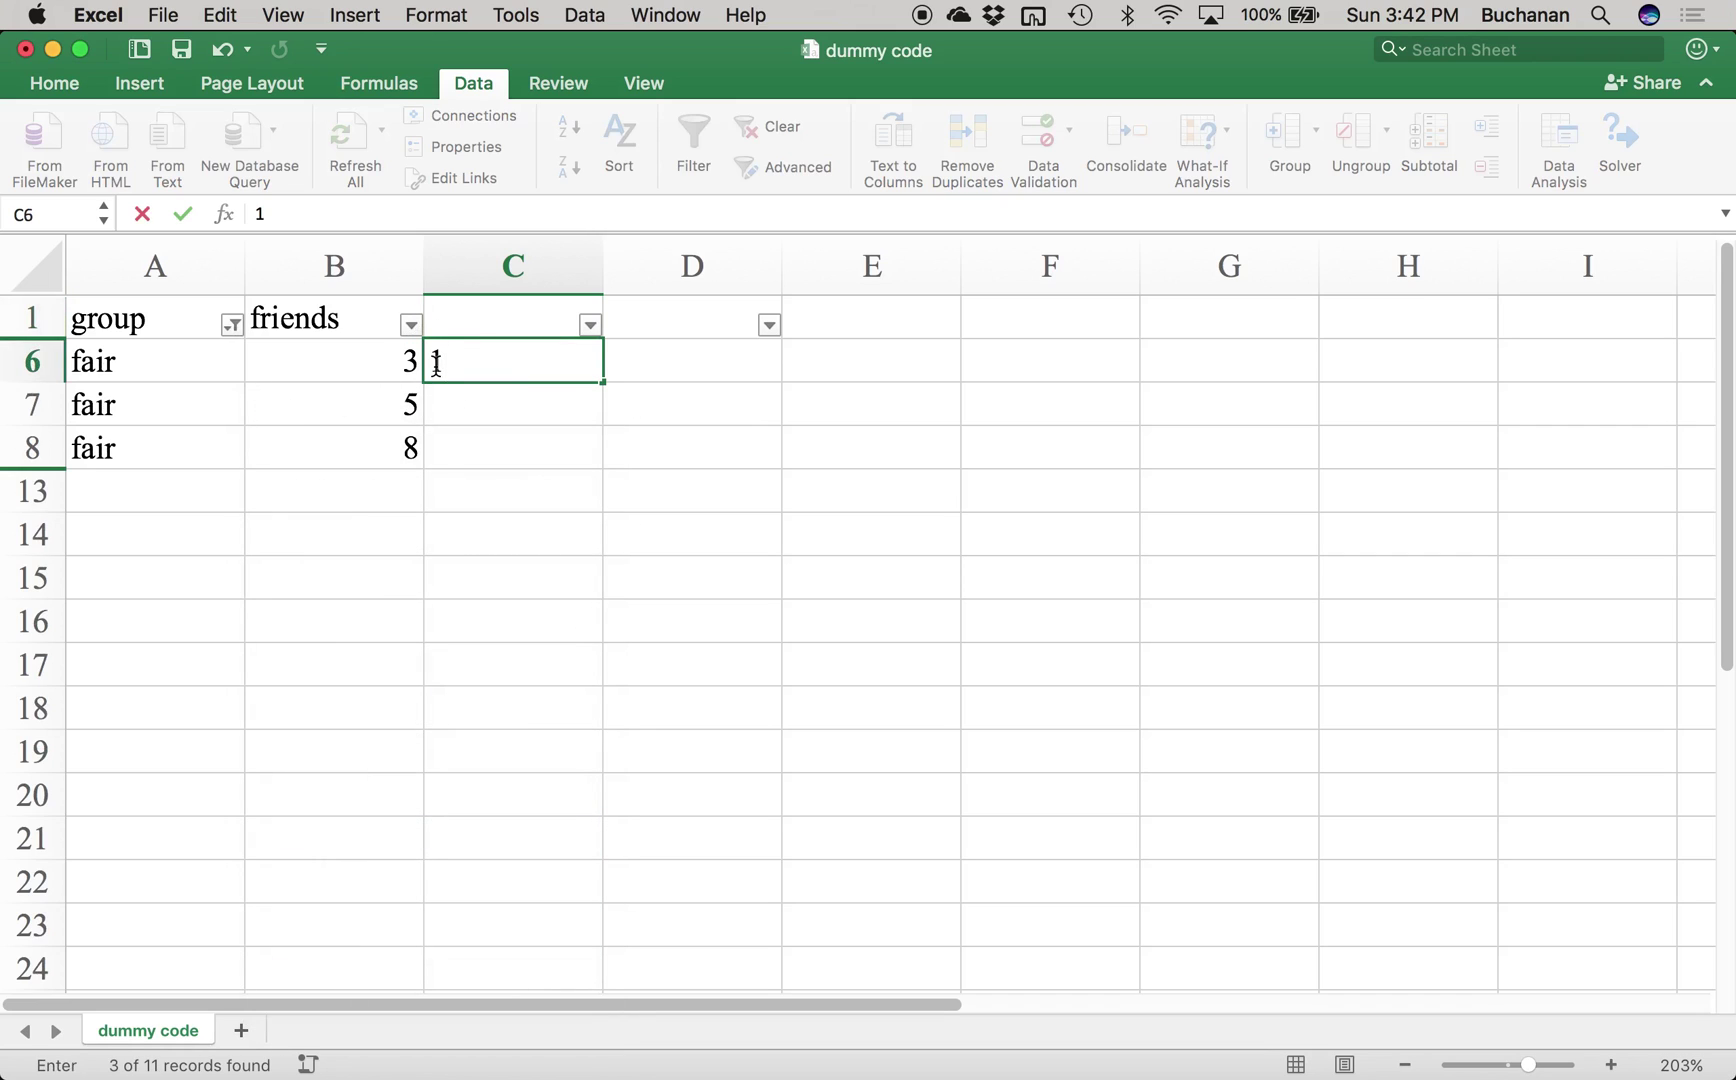
pyautogui.press('Tab')
pyautogui.write('0')
pyautogui.press('Return')
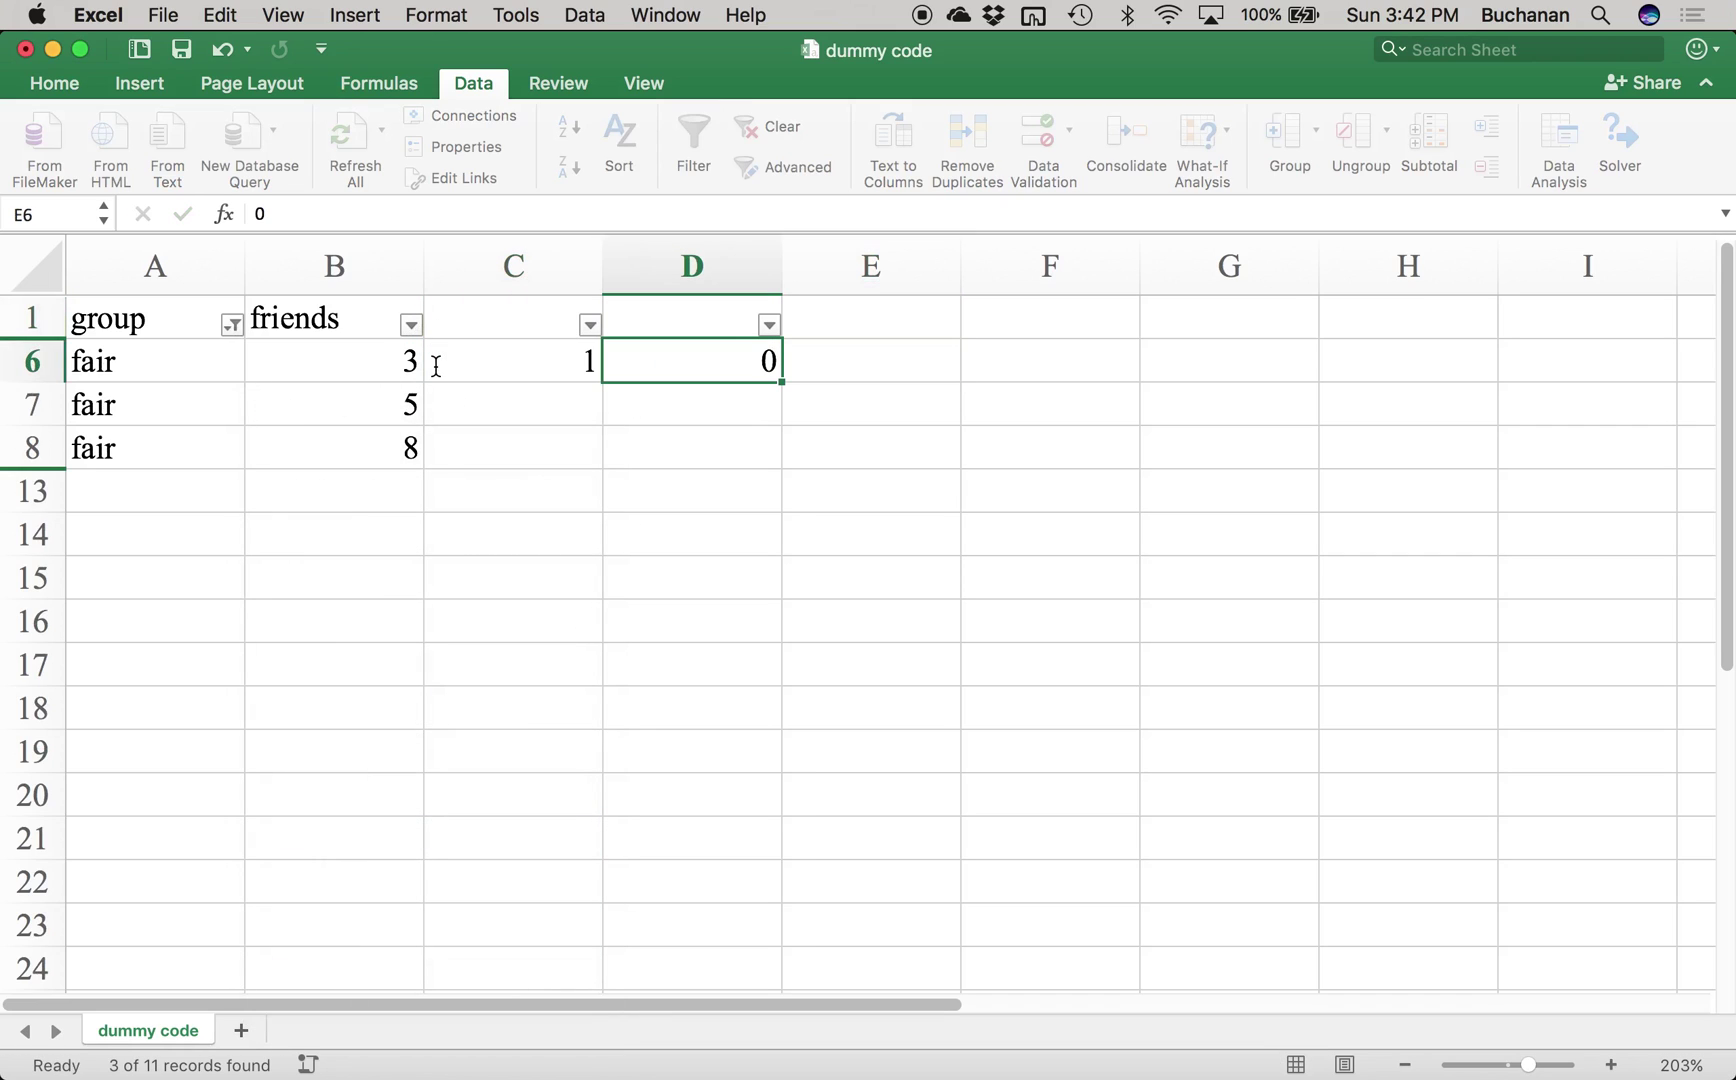
# Step: Copy the codes in C6:D6 into the other two fair rows, 7 and 8
pyautogui.hotkey('shift', 'Left')
pyautogui.press('super+c')
pyautogui.press('Down')
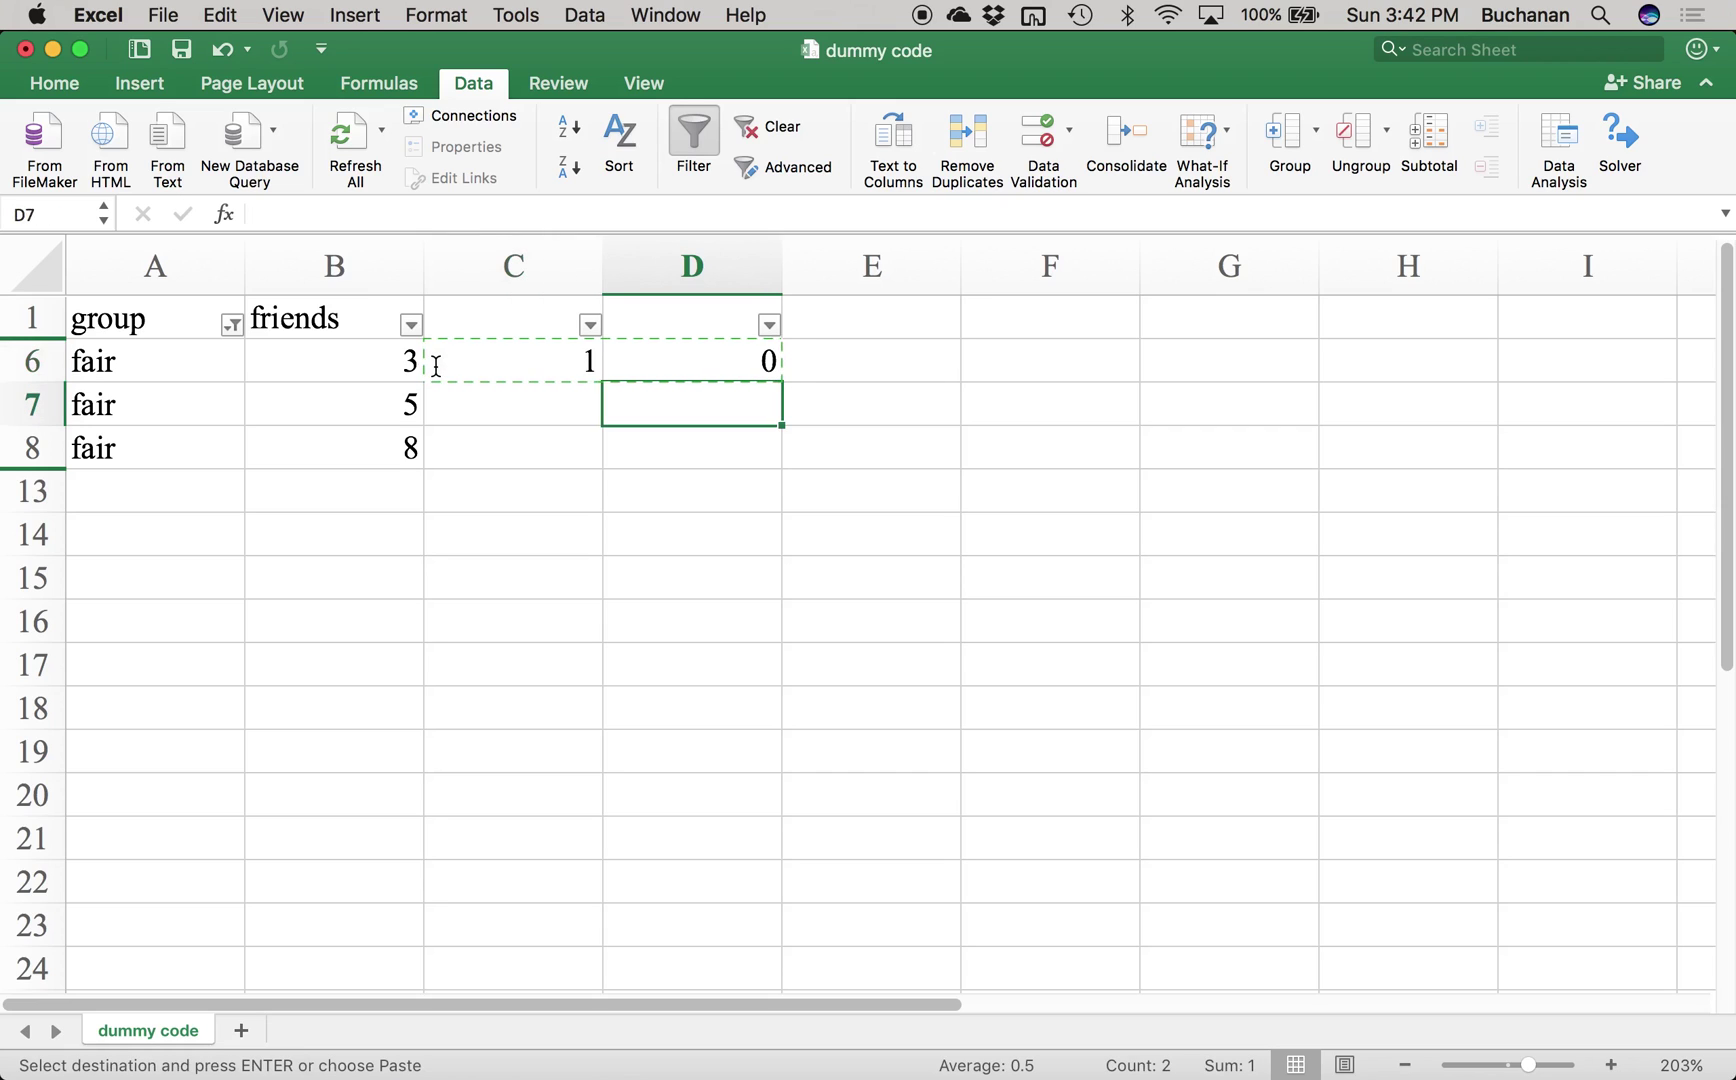
pyautogui.press('Left')
pyautogui.press('super+v')
pyautogui.press('Down')
pyautogui.press('super+v')
pyautogui.press('Right')
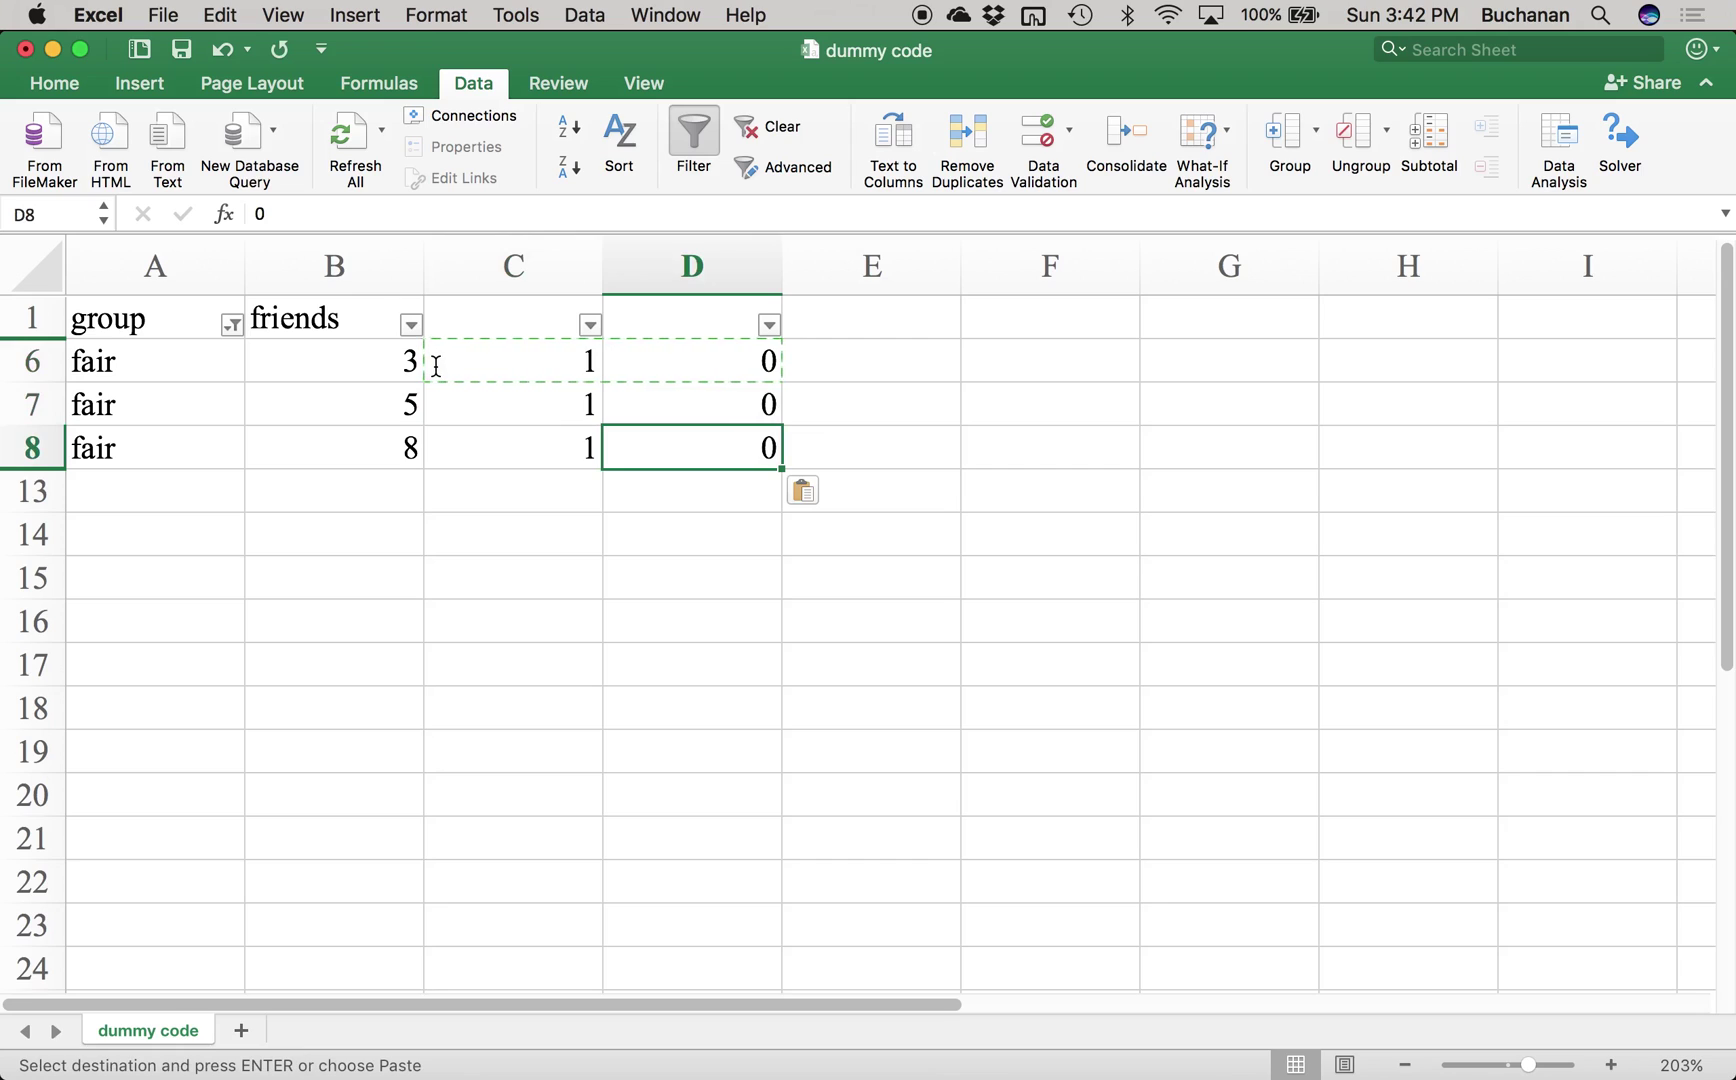
pyautogui.click(476, 311)
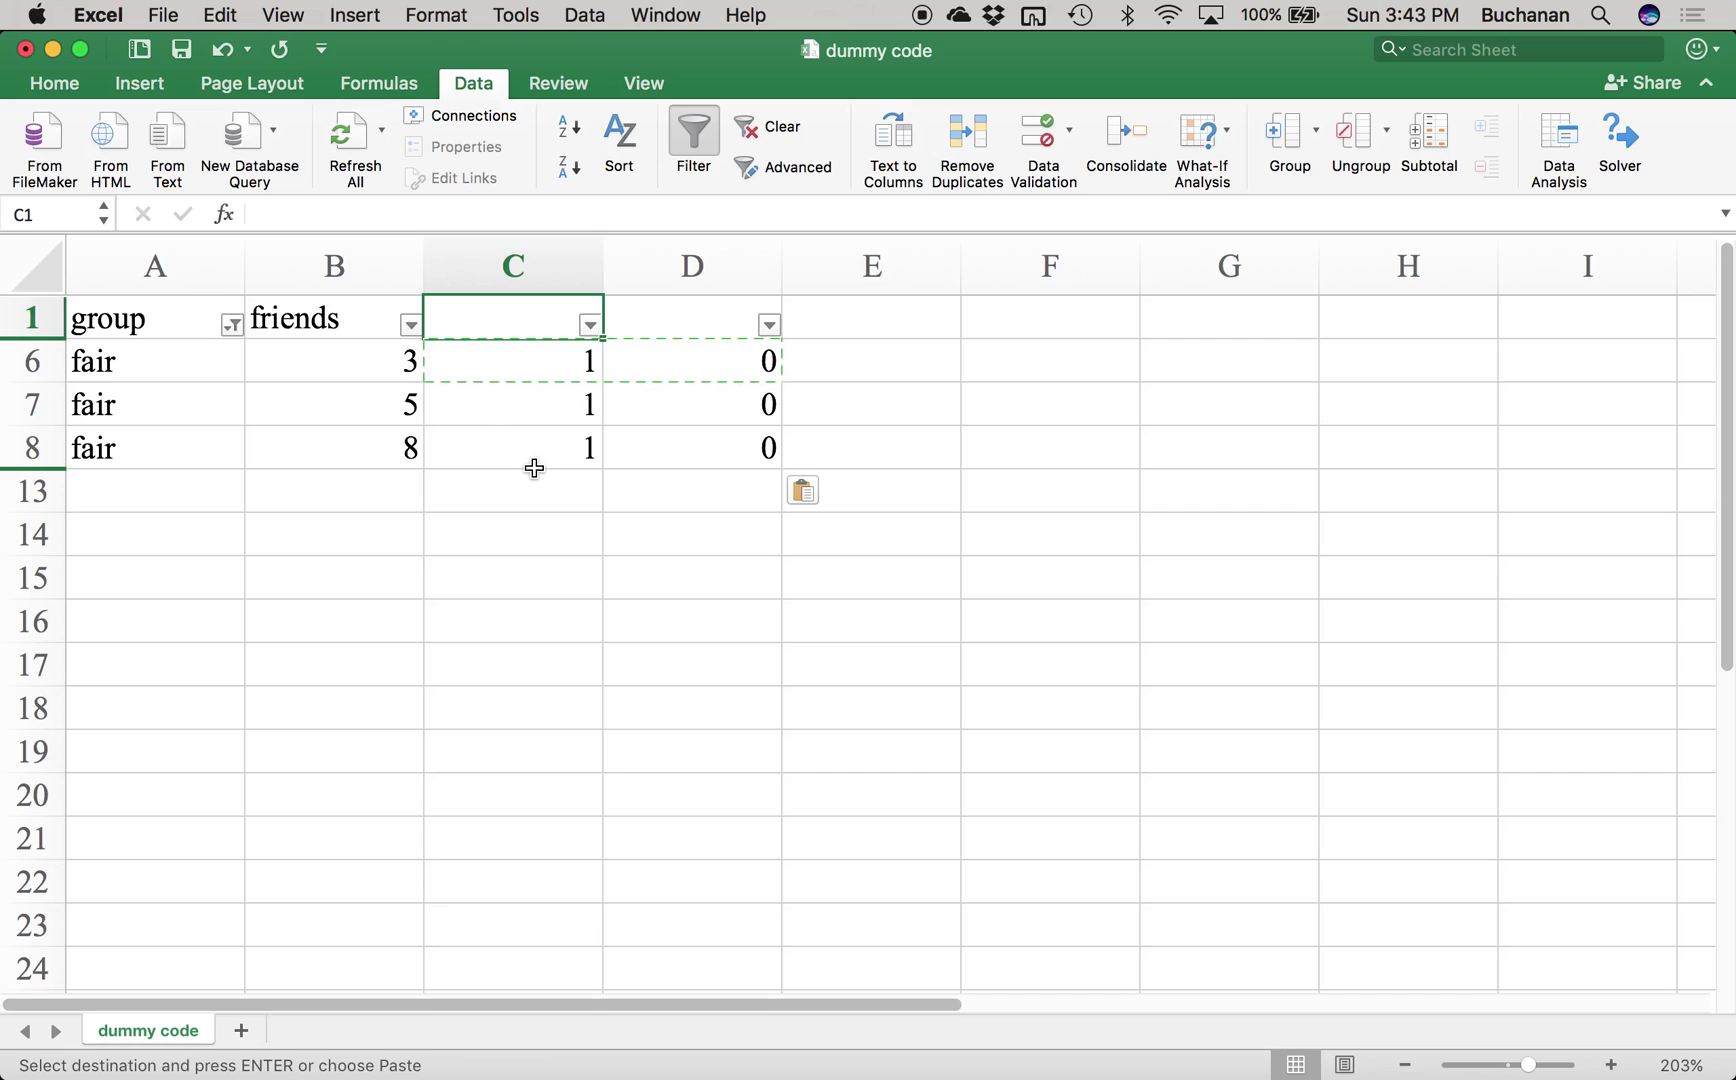
# Step: Enter poorVfair as the header in C1 and turn off filtering so all rows are listed
pyautogui.write('poorv')
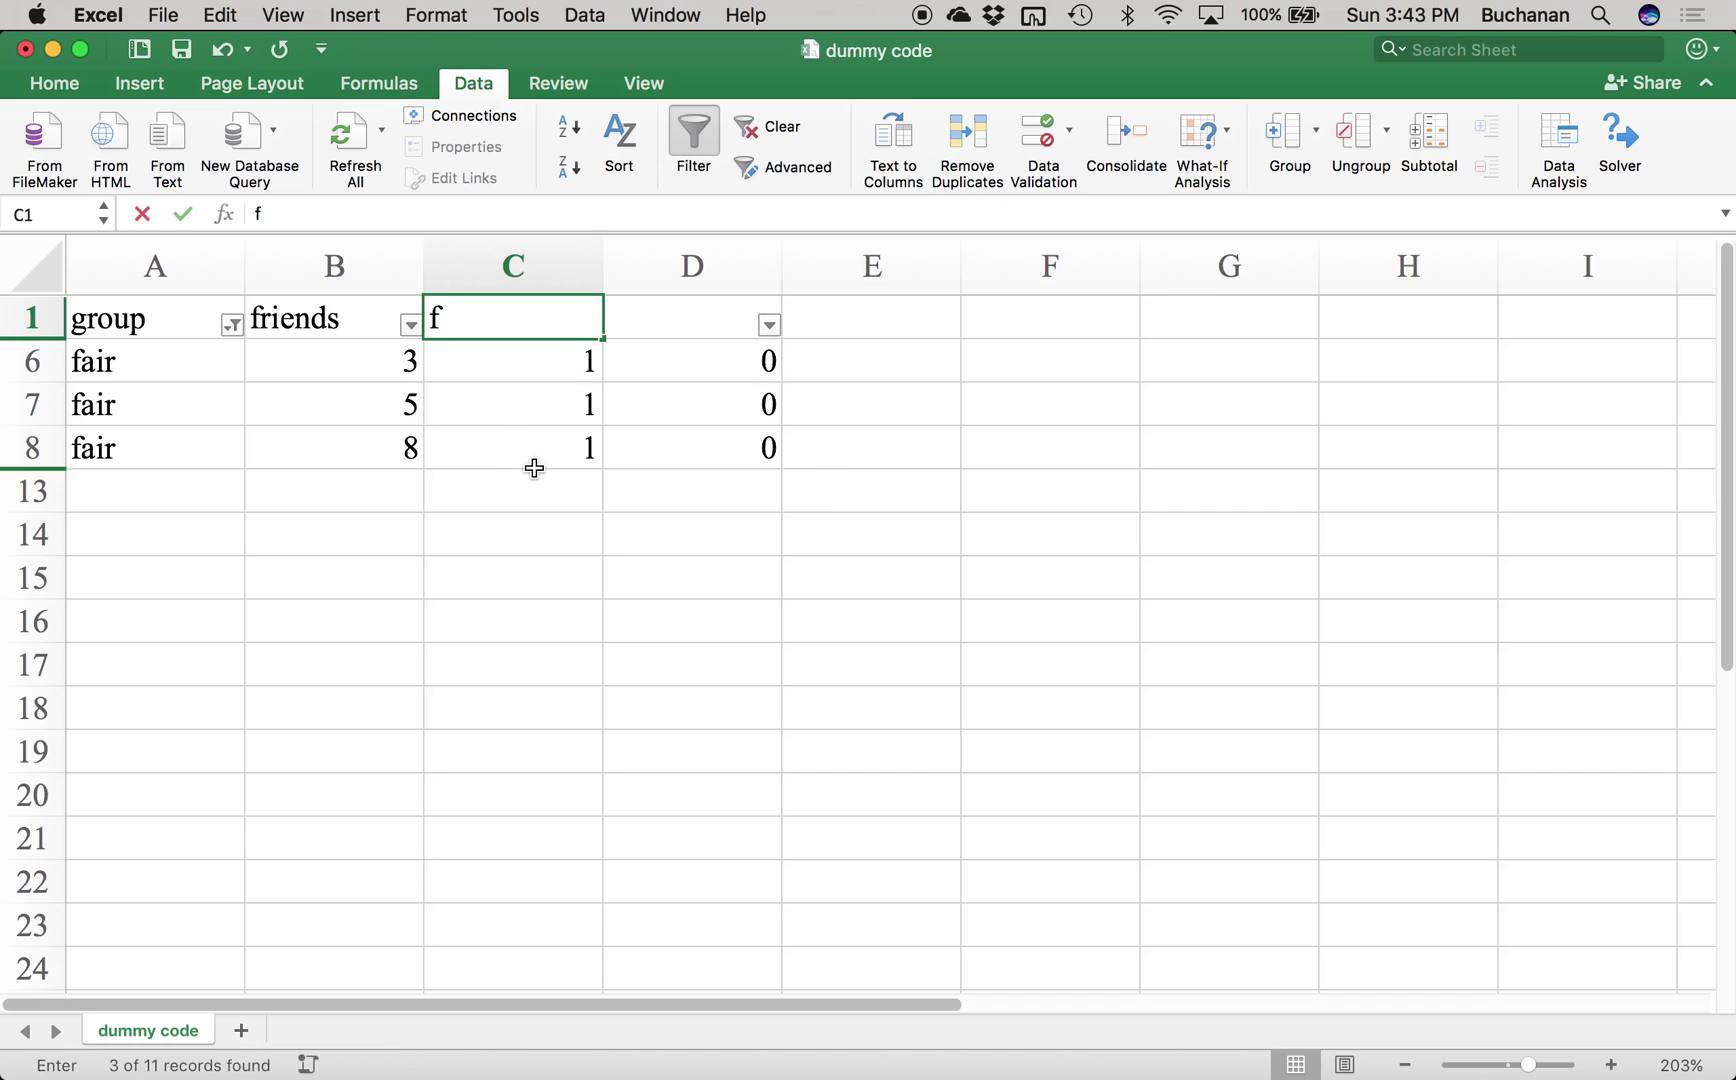
pyautogui.press('BackSpace')
pyautogui.write('Vfair')
pyautogui.press('Return')
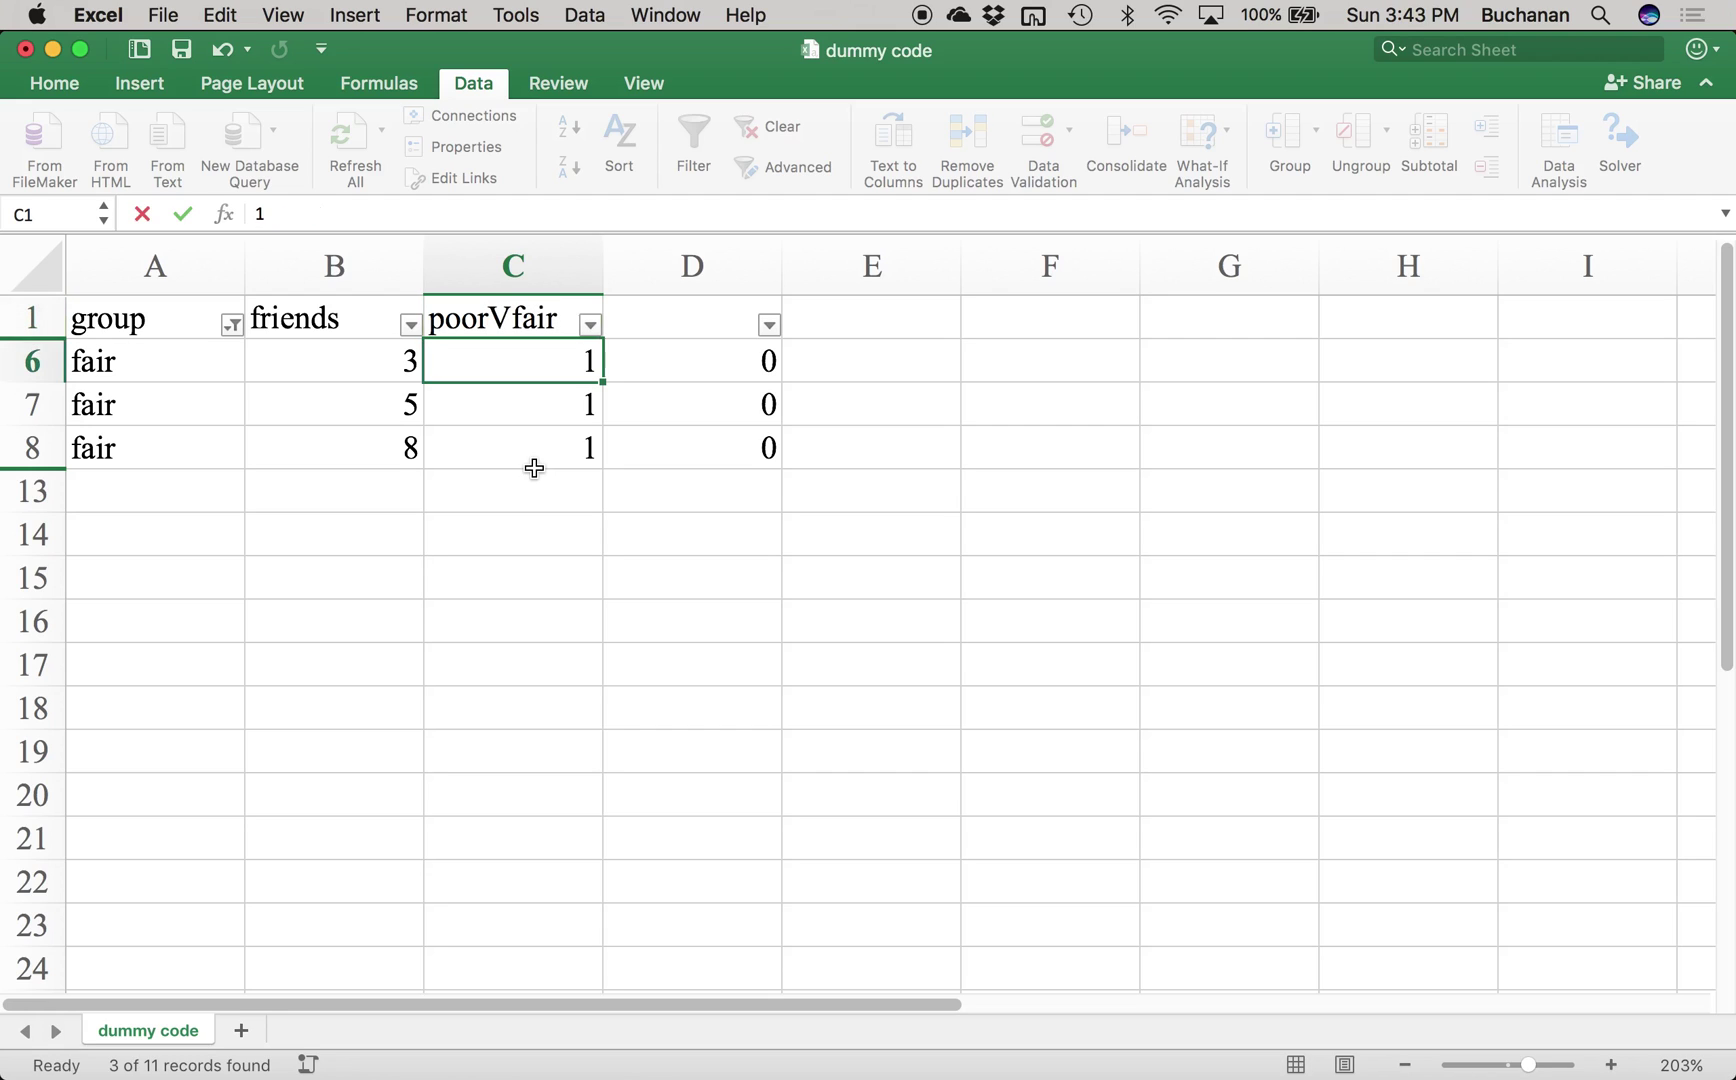
pyautogui.click(692, 140)
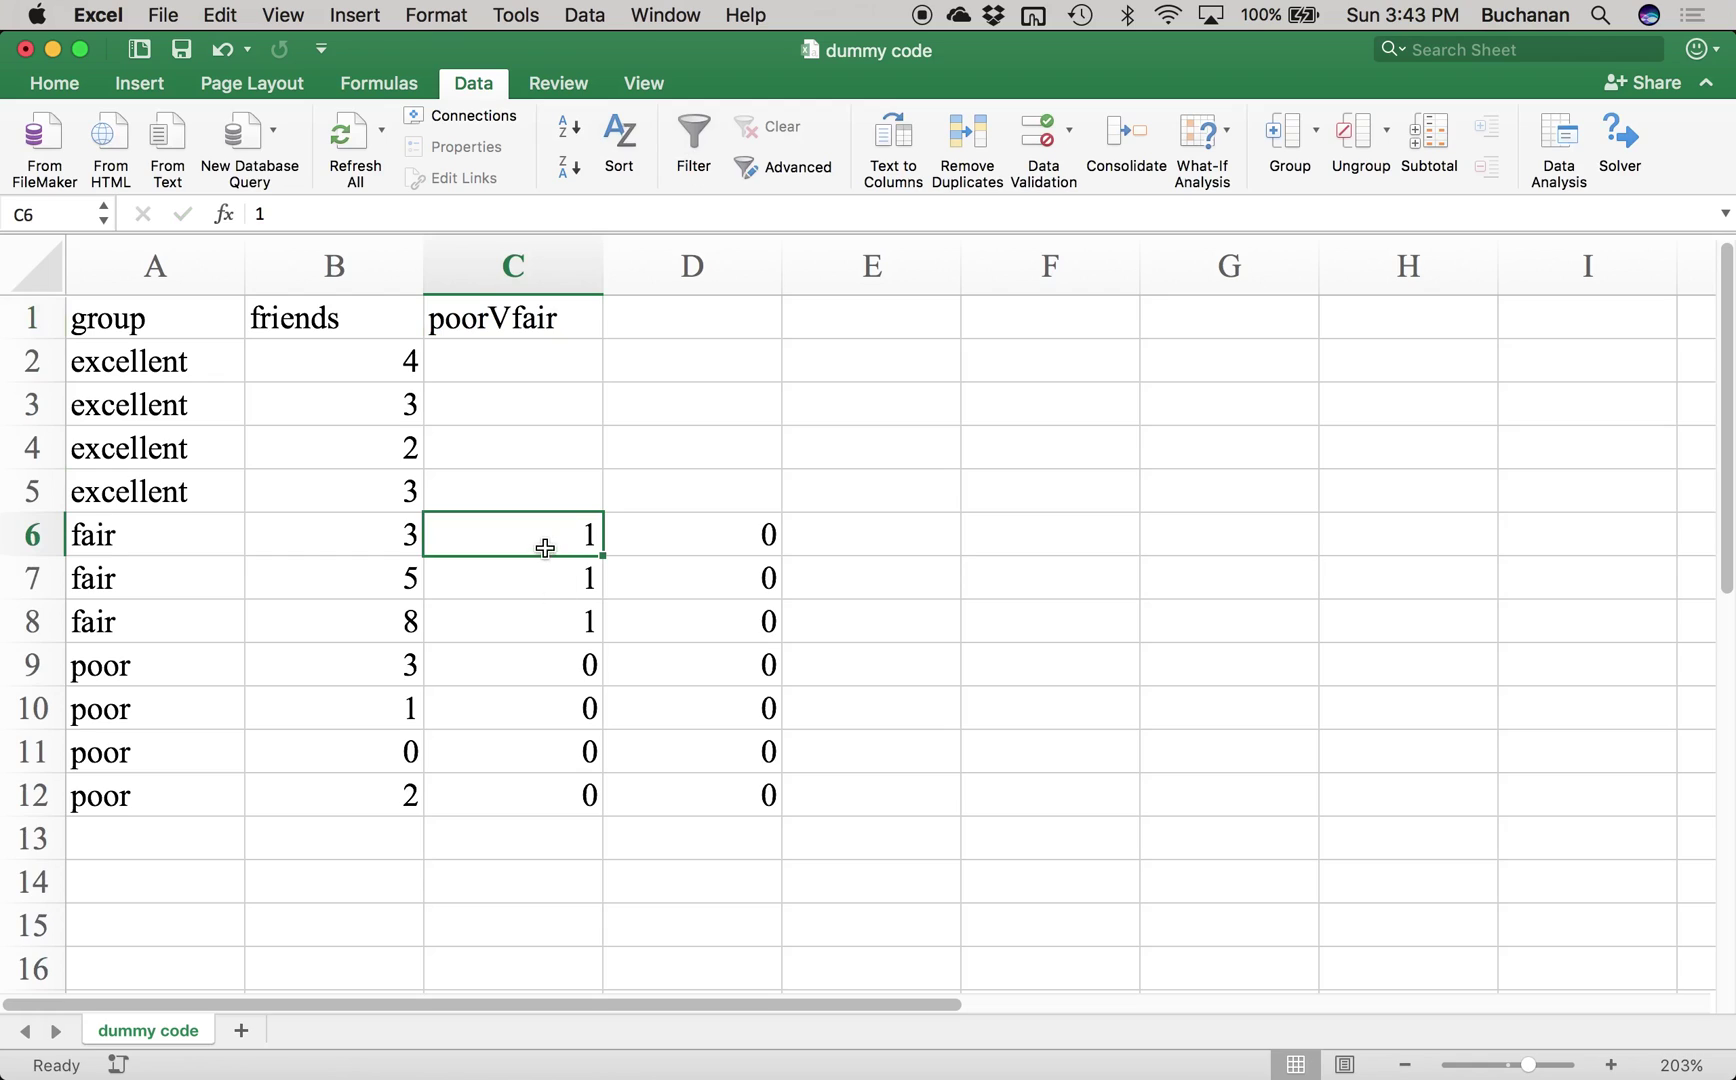
pyautogui.moveTo(542, 655); pyautogui.dragTo(540, 535)
pyautogui.click(531, 671)
pyautogui.moveTo(531, 671); pyautogui.dragTo(736, 806)
pyautogui.moveTo(668, 610); pyautogui.dragTo(528, 549)
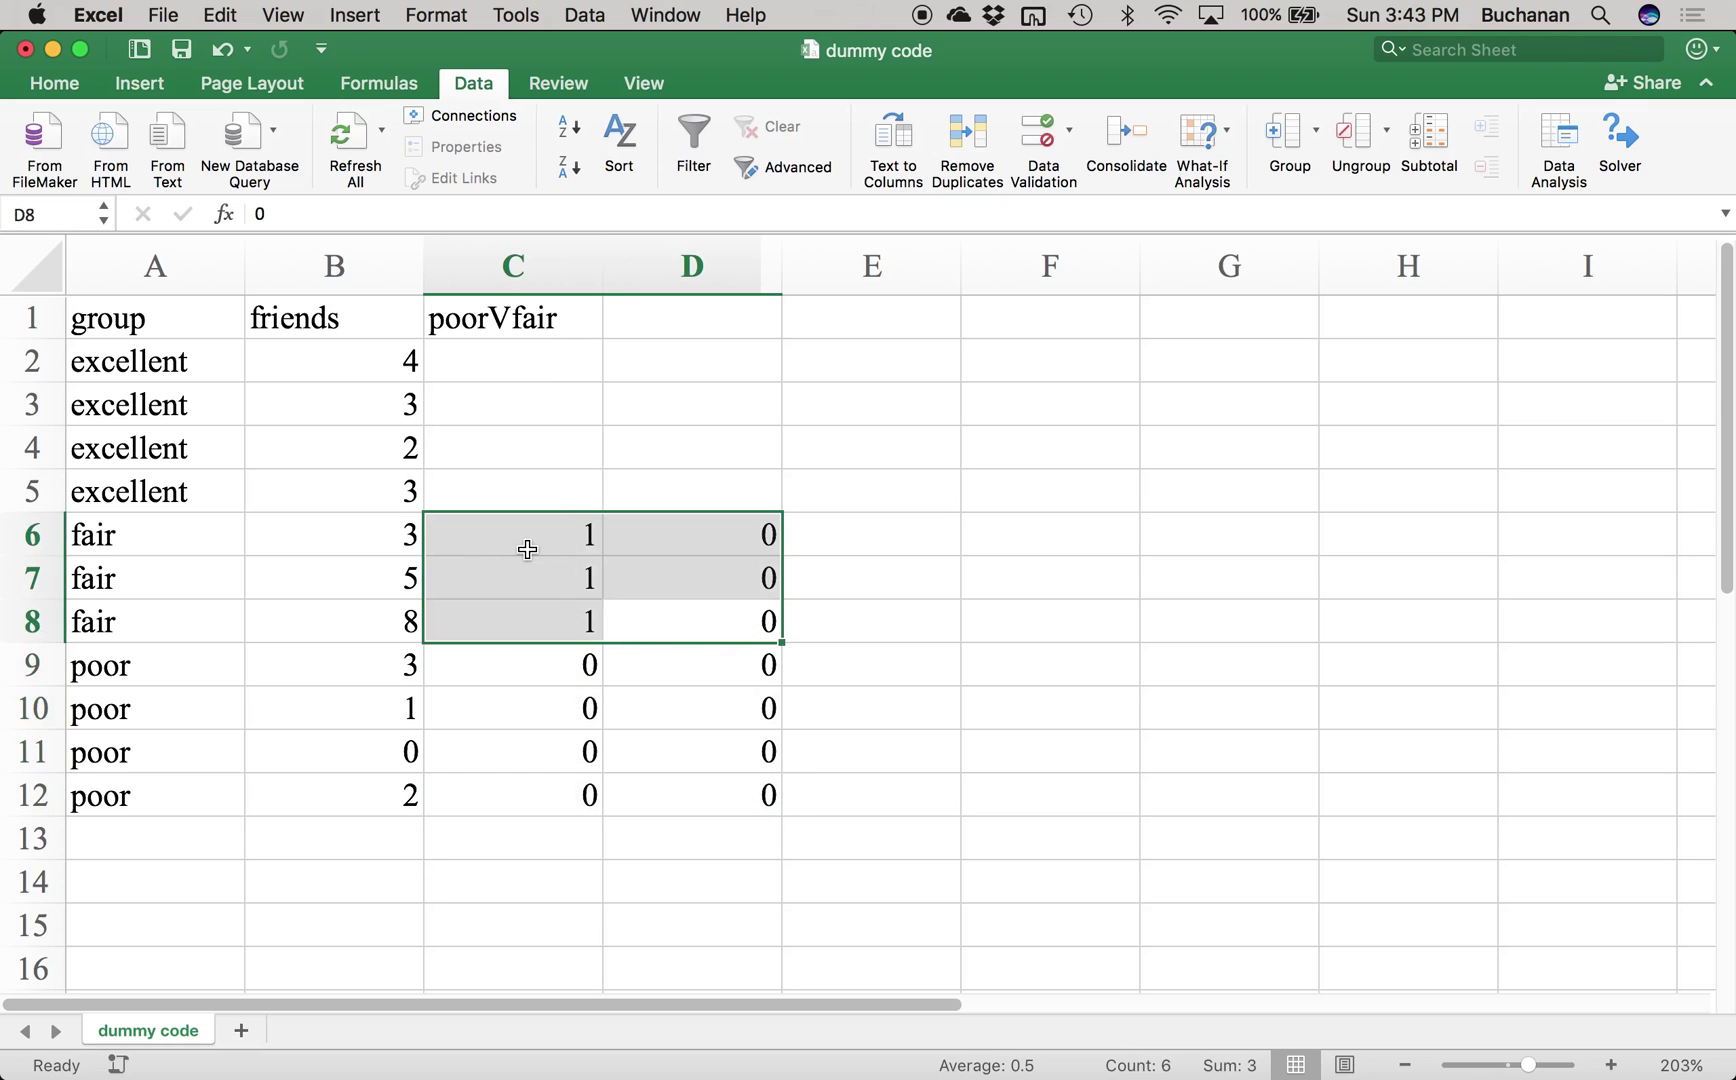
# Step: Enter poorVexcel as the header in D1 for the second dummy variable
pyautogui.click(645, 322)
pyautogui.write('poo')
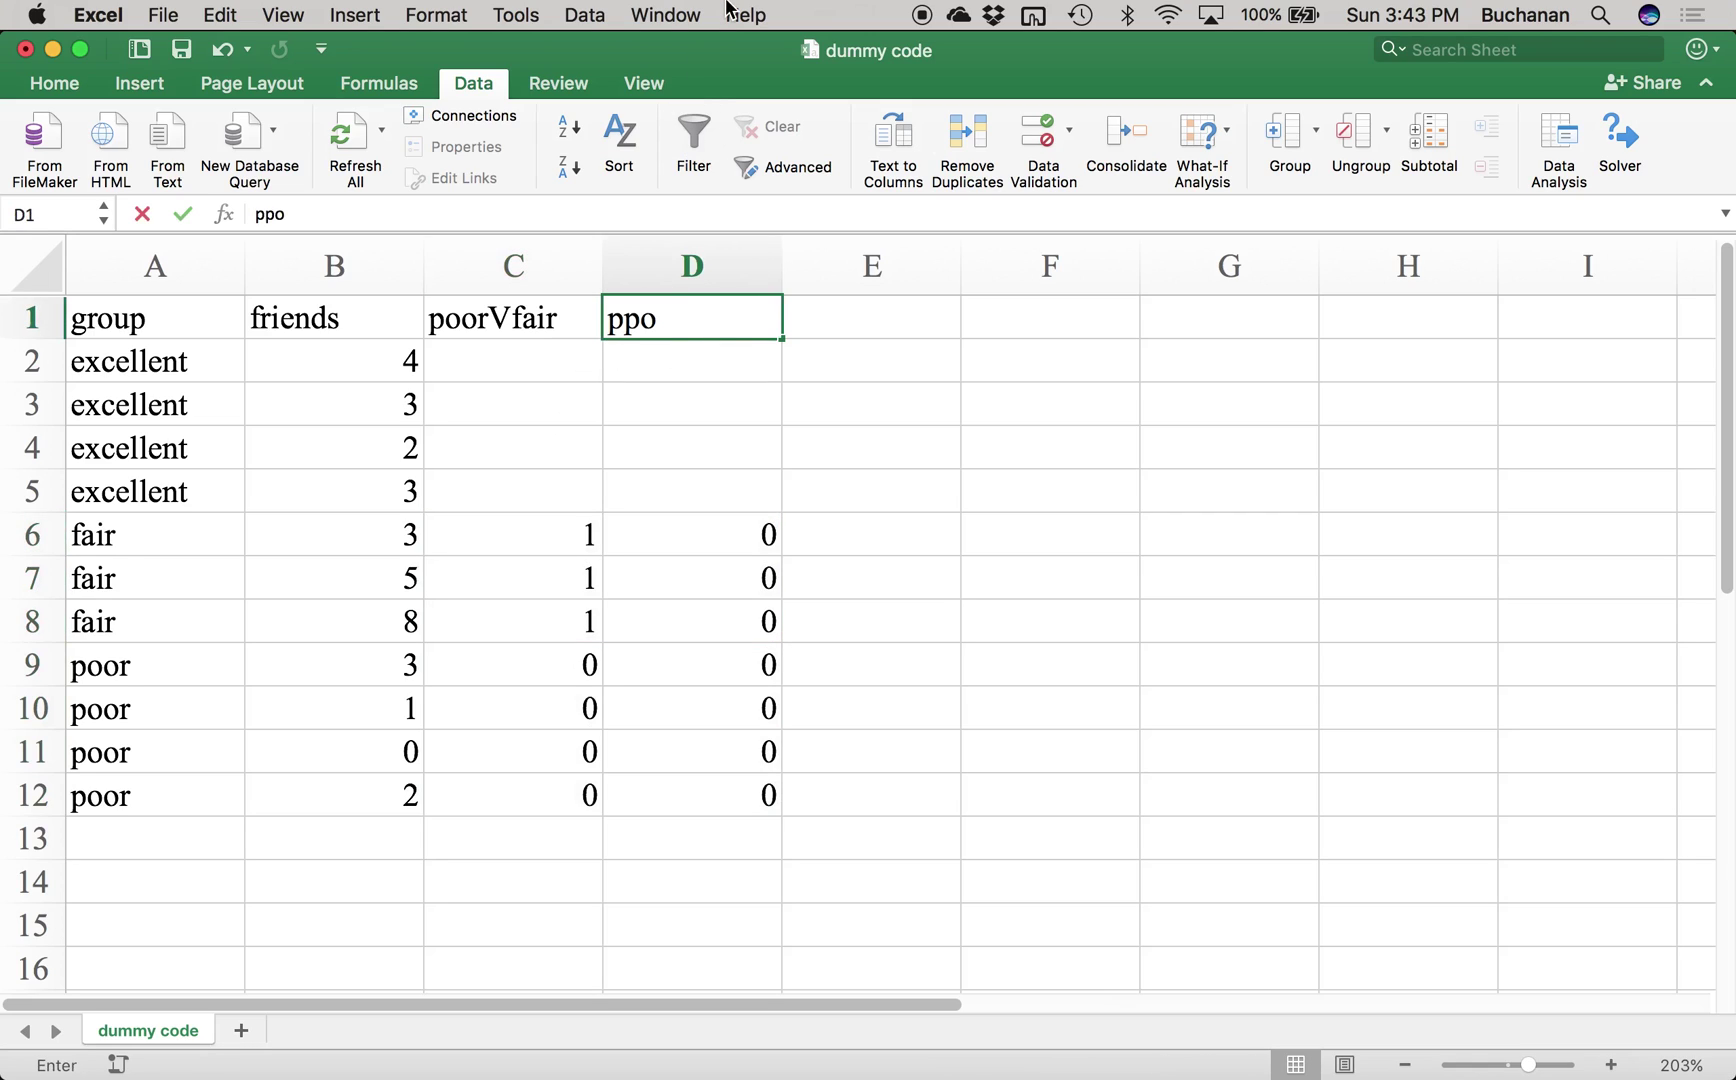
pyautogui.press('BackSpace')
pyautogui.press('BackSpace')
pyautogui.write('oorV')
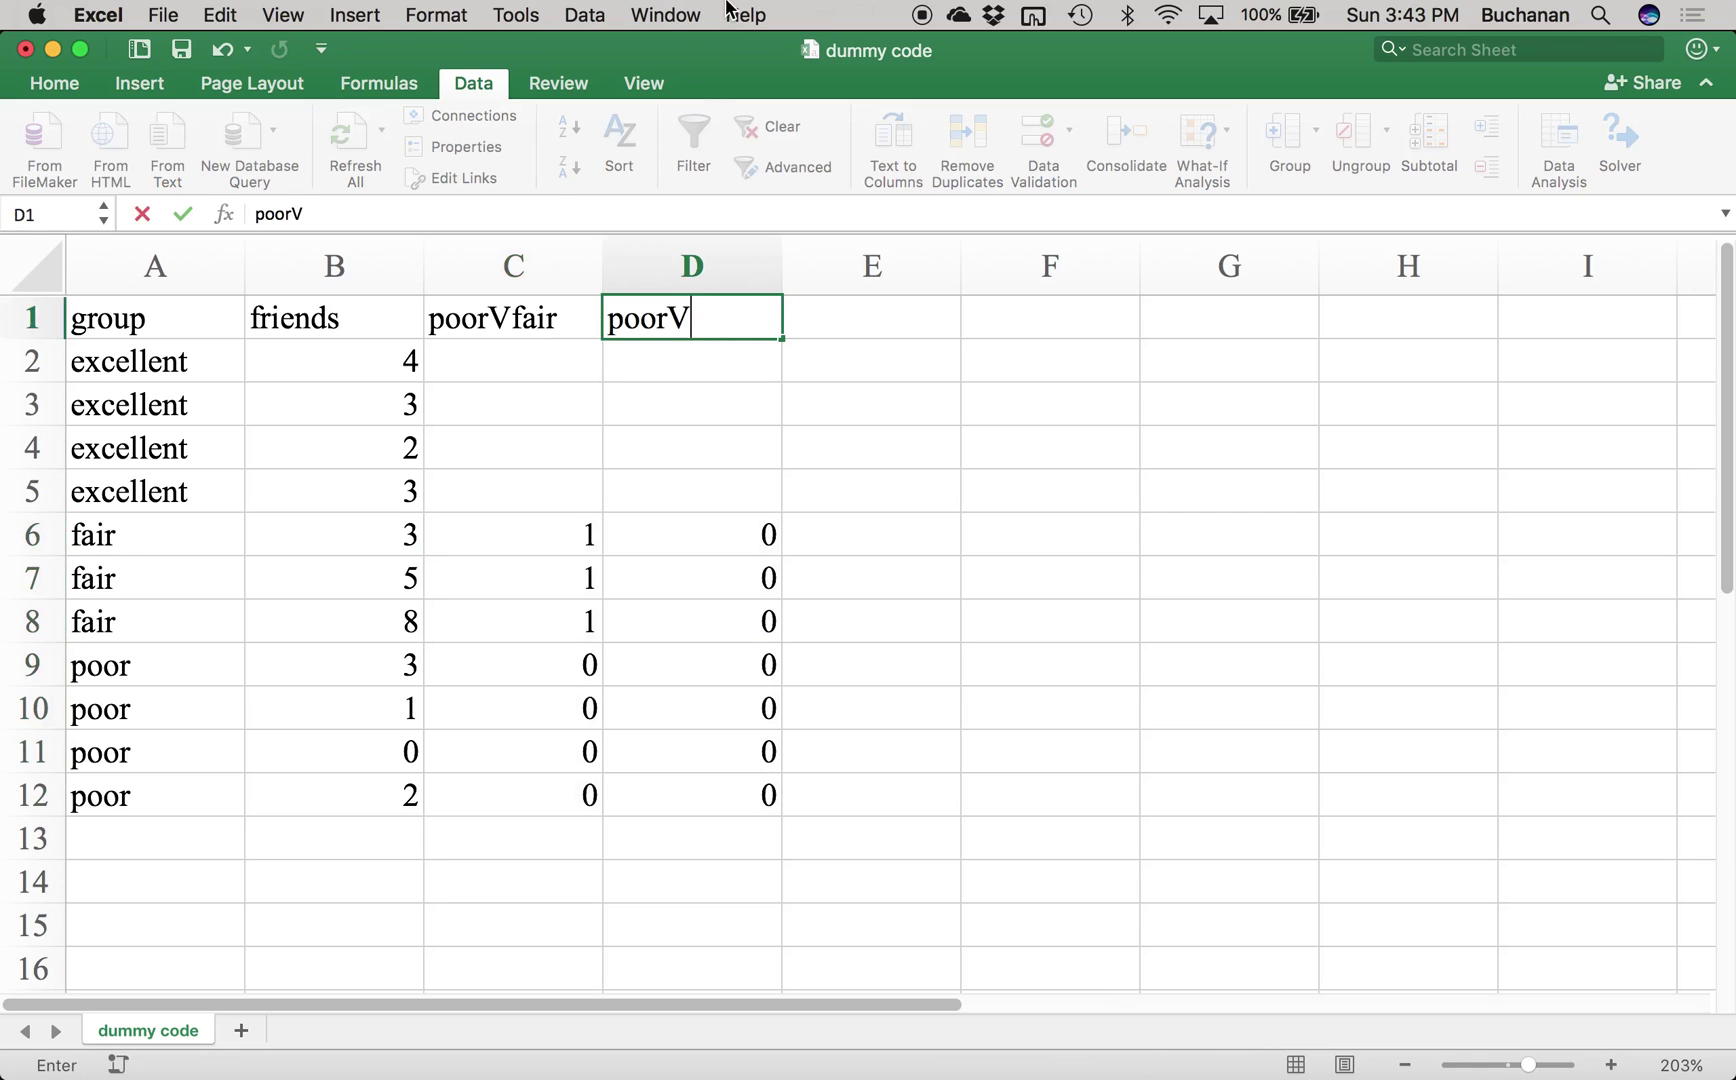
pyautogui.write('excel')
pyautogui.press('Return')
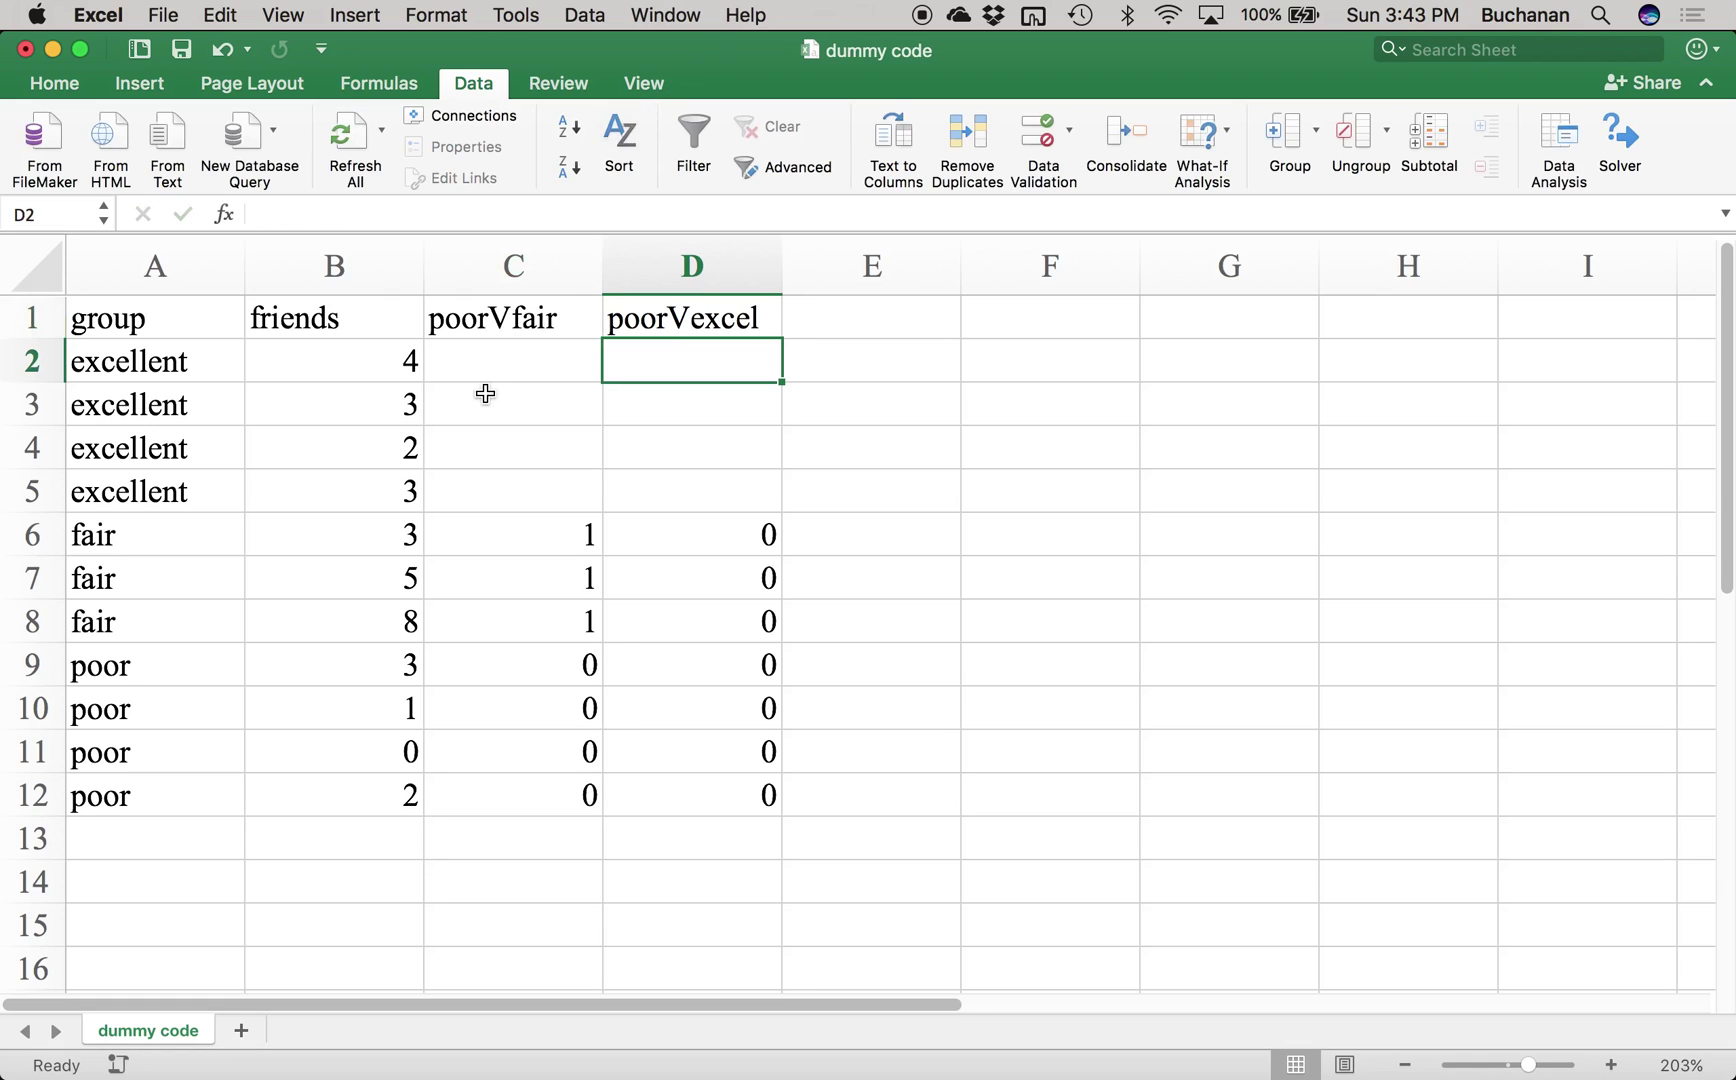
# Step: Enter 0 in C2 and 1 in D2 as the dummy codes of the first excellent row
pyautogui.click(535, 361)
pyautogui.write('-')
pyautogui.press('BackSpace')
pyautogui.write('0')
pyautogui.press('Tab')
pyautogui.write('1')
pyautogui.press('Return')
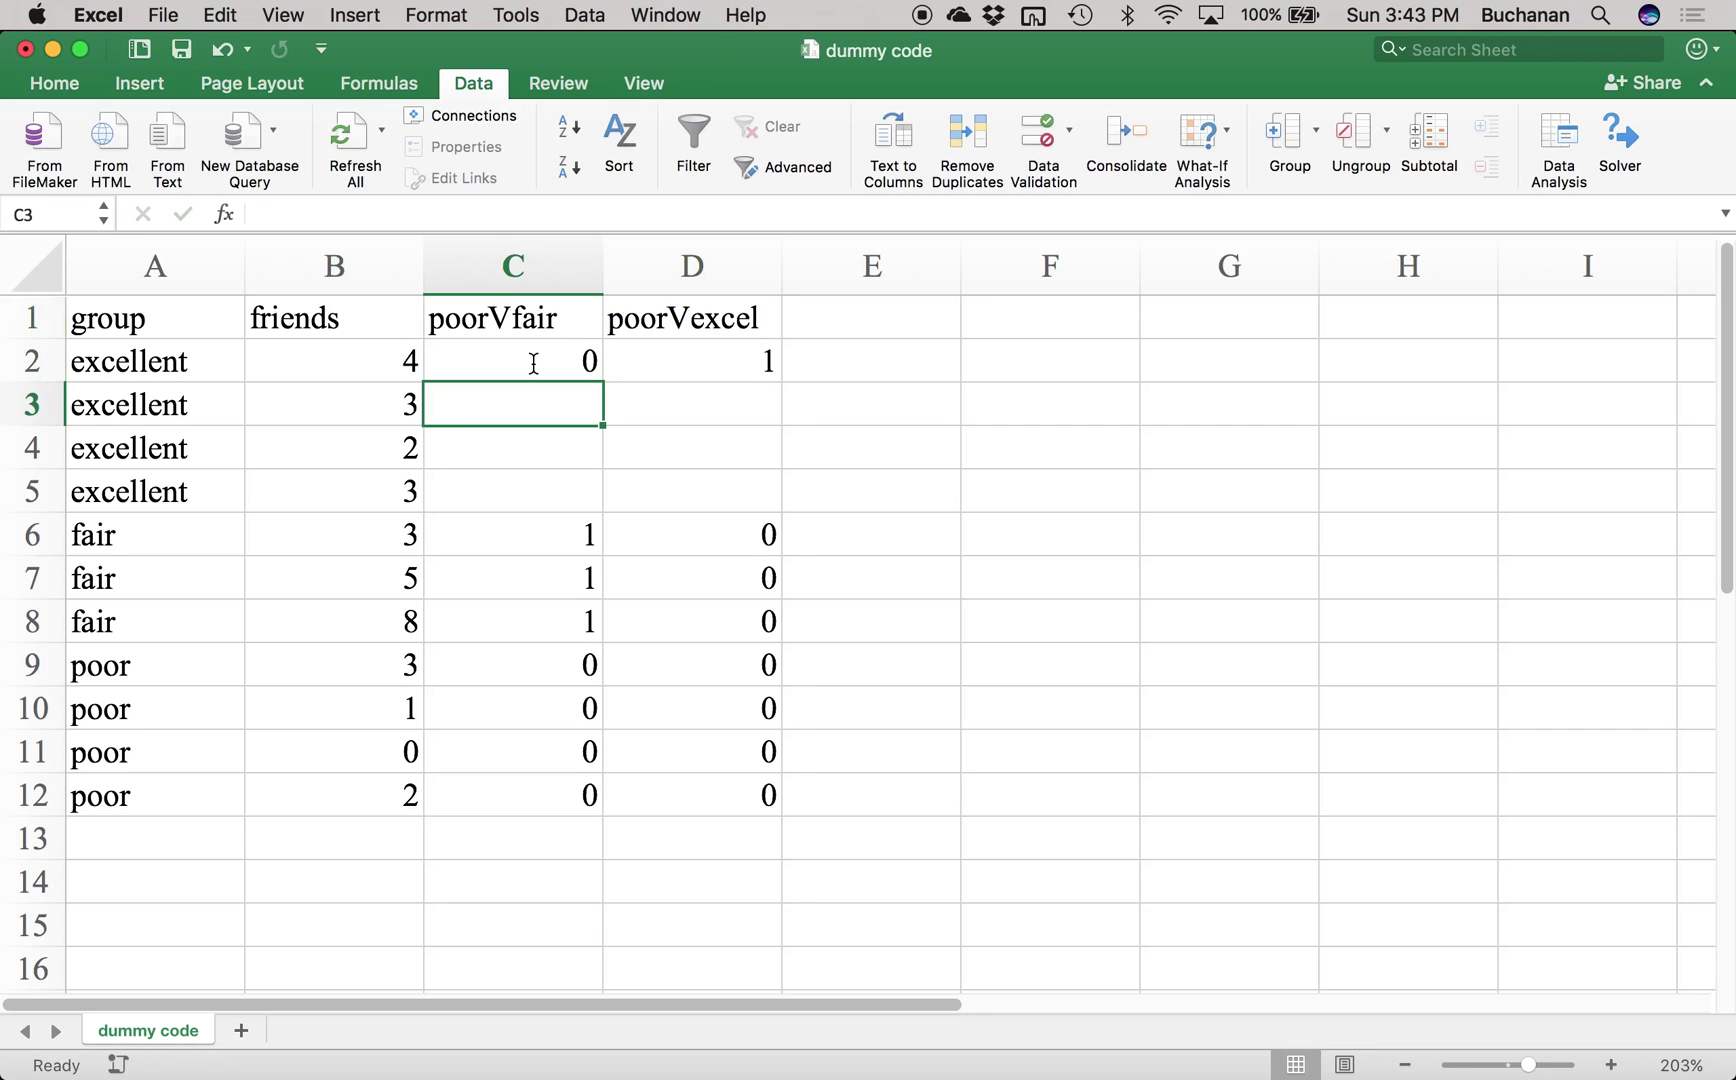
# Step: Copy the codes in C2:D2 into the other excellent rows, 3 to 5
pyautogui.moveTo(533, 359); pyautogui.dragTo(697, 360)
pyautogui.press('super+c')
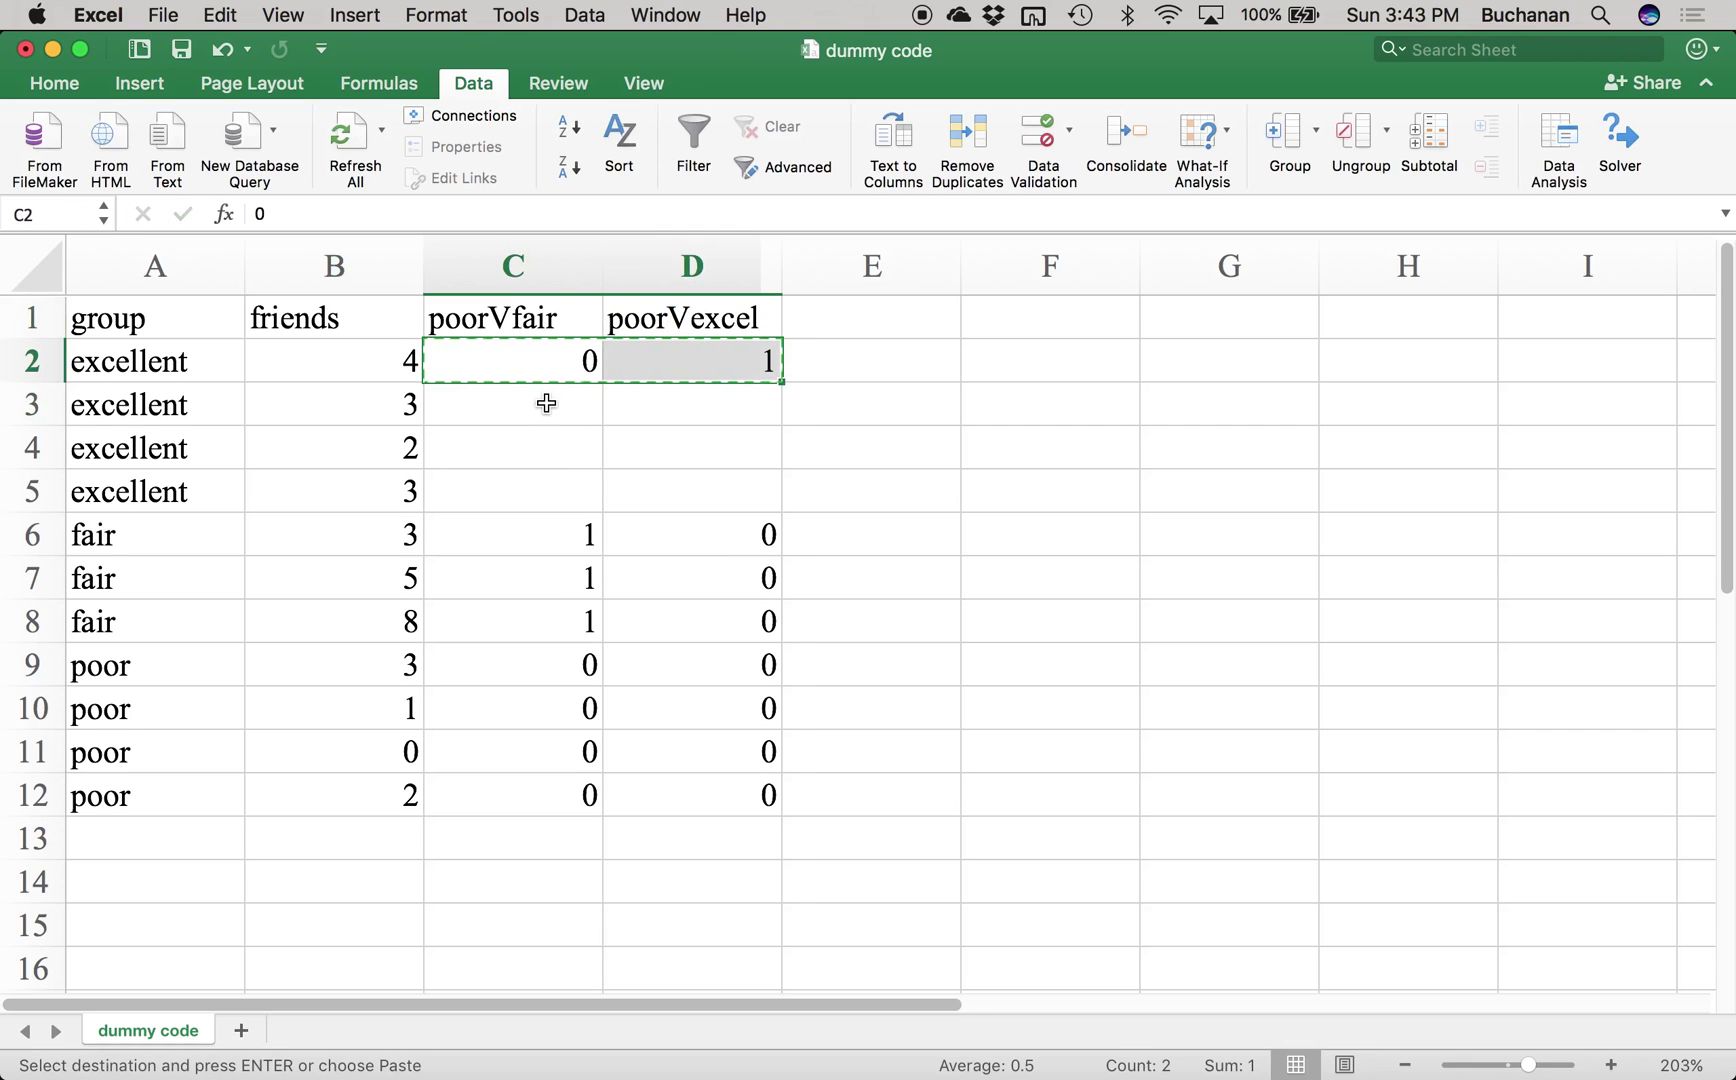
pyautogui.moveTo(535, 404); pyautogui.dragTo(672, 485)
pyautogui.press('super+v')
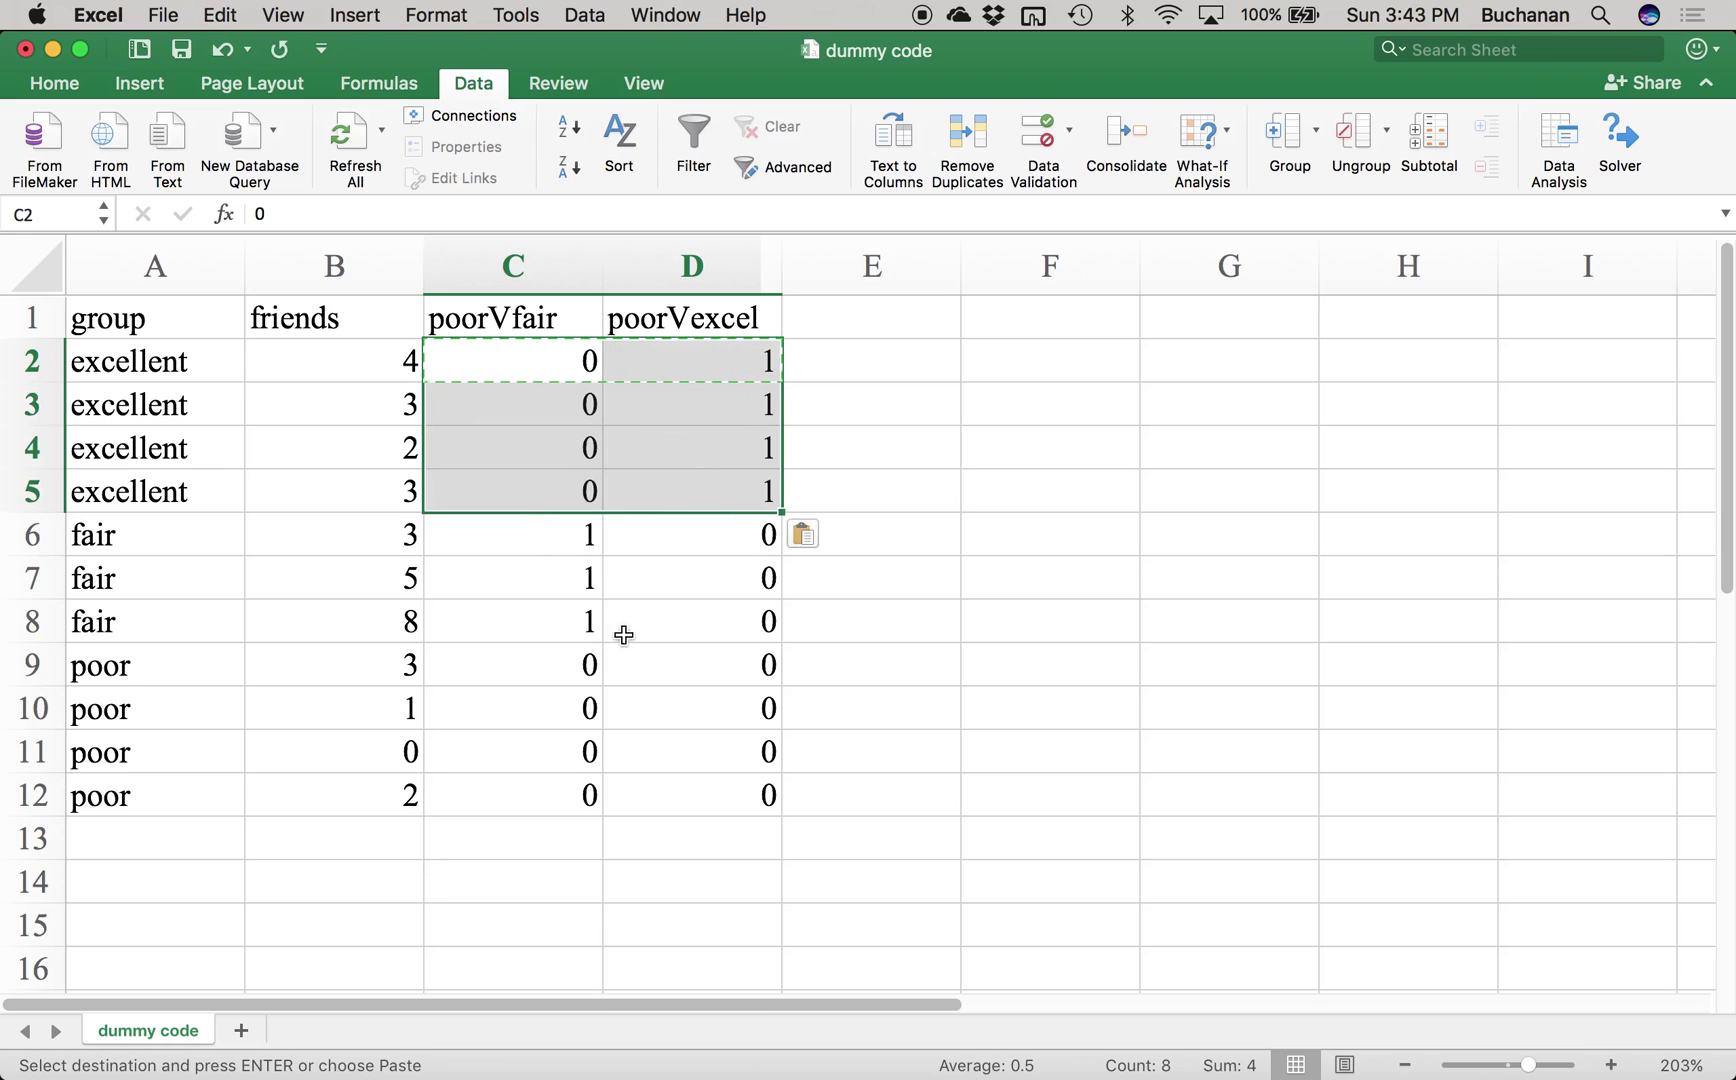
# Step: Compare the poor, fair and excellent rows' codes in the poorVfair and poorVexcel columns, and examine the friends column as the outcome
pyautogui.click(720, 617)
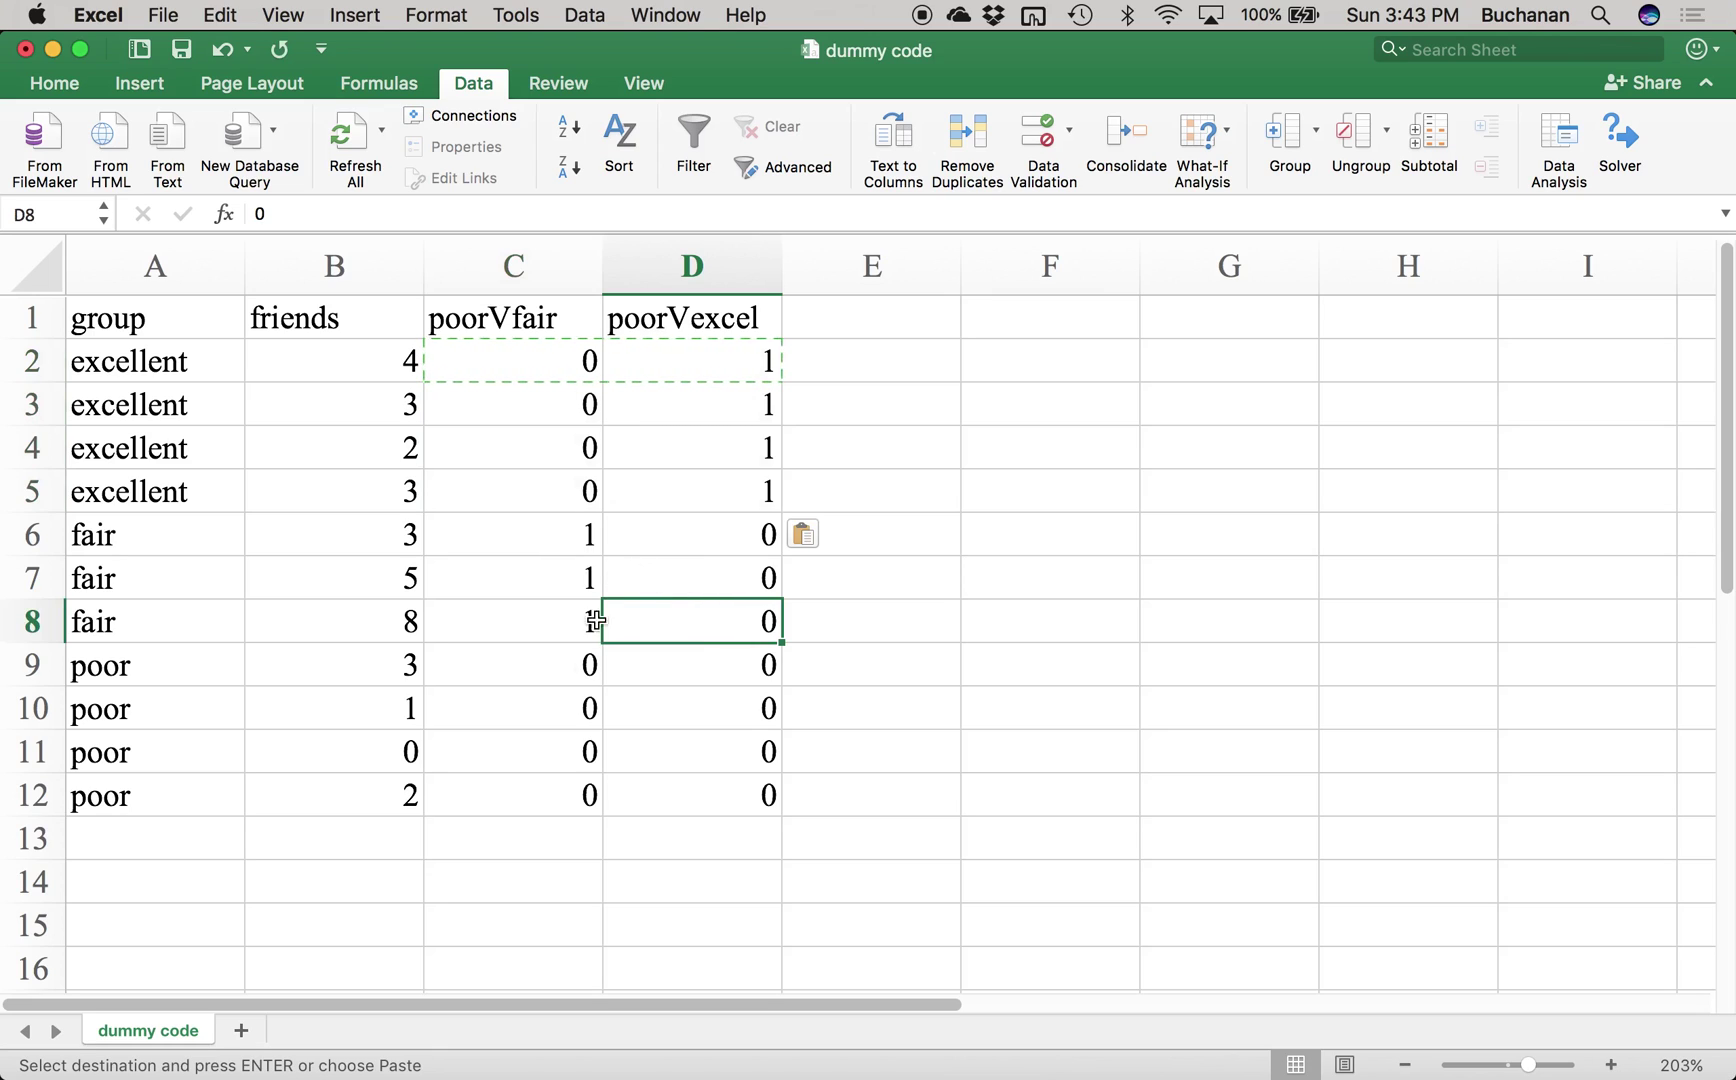
pyautogui.click(555, 553)
pyautogui.moveTo(555, 562); pyautogui.dragTo(768, 796)
pyautogui.click(589, 678)
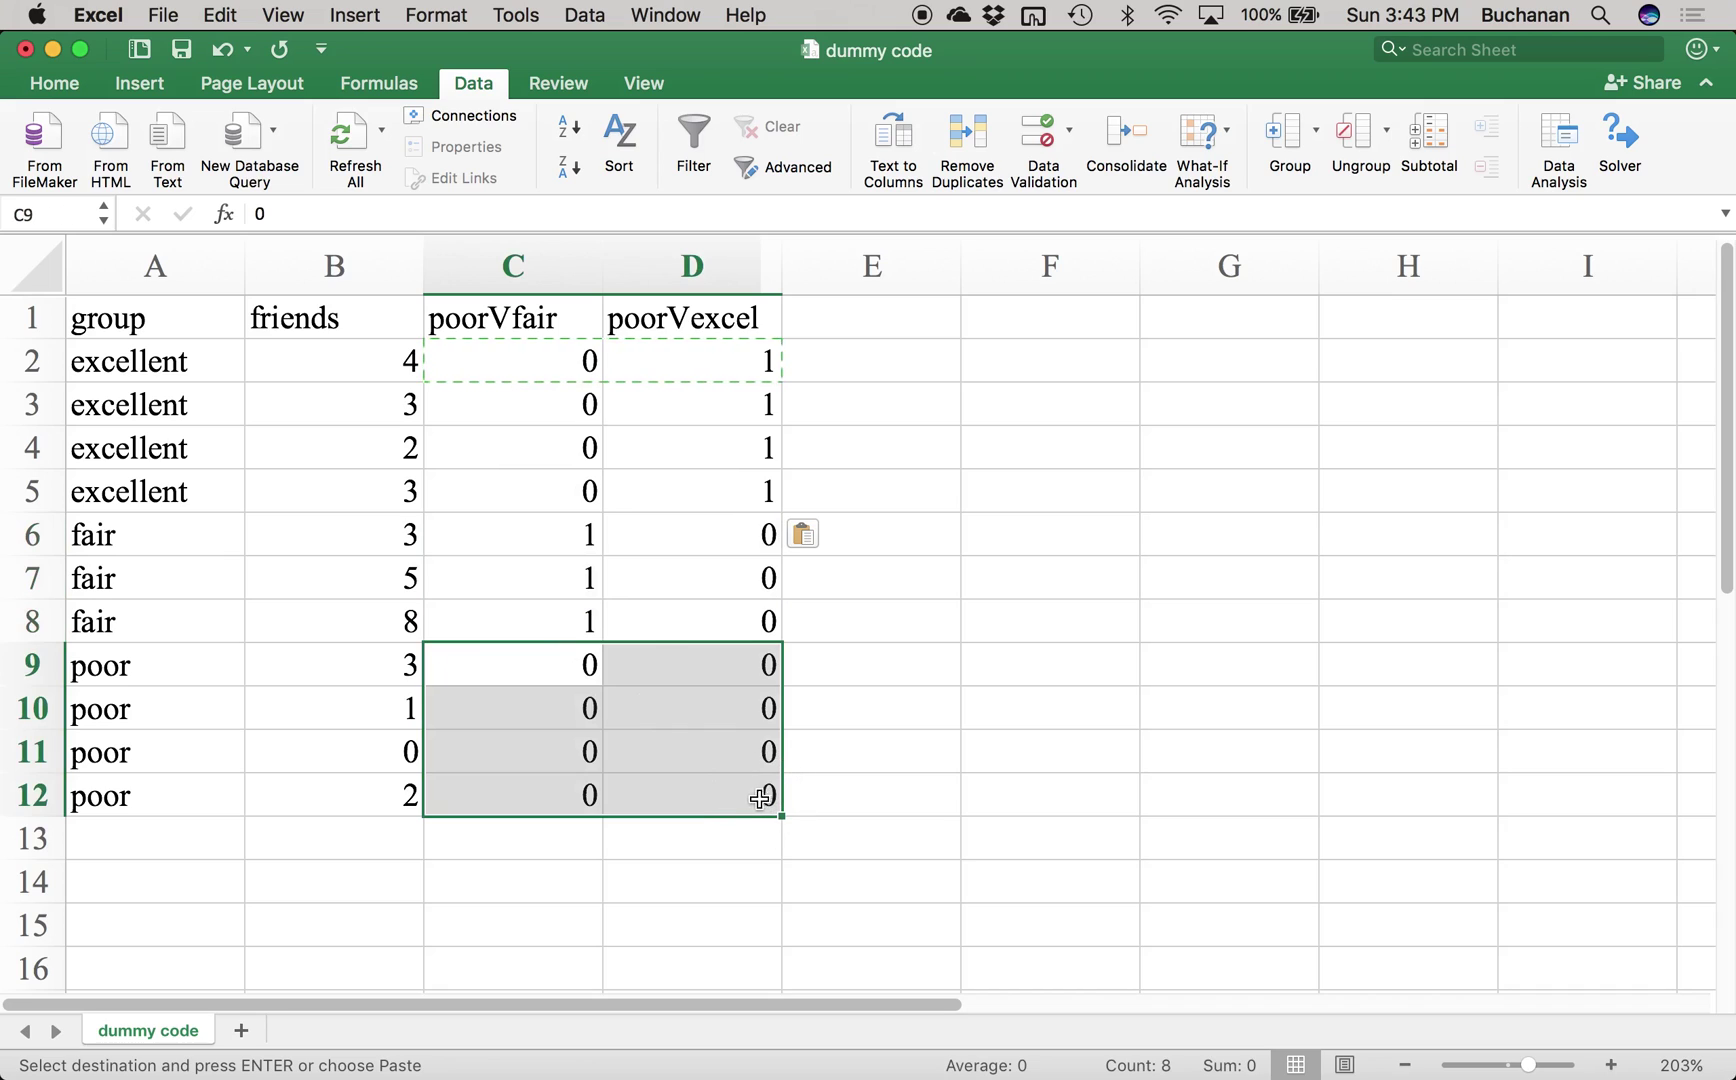
pyautogui.click(718, 485)
pyautogui.moveTo(718, 485); pyautogui.dragTo(701, 356)
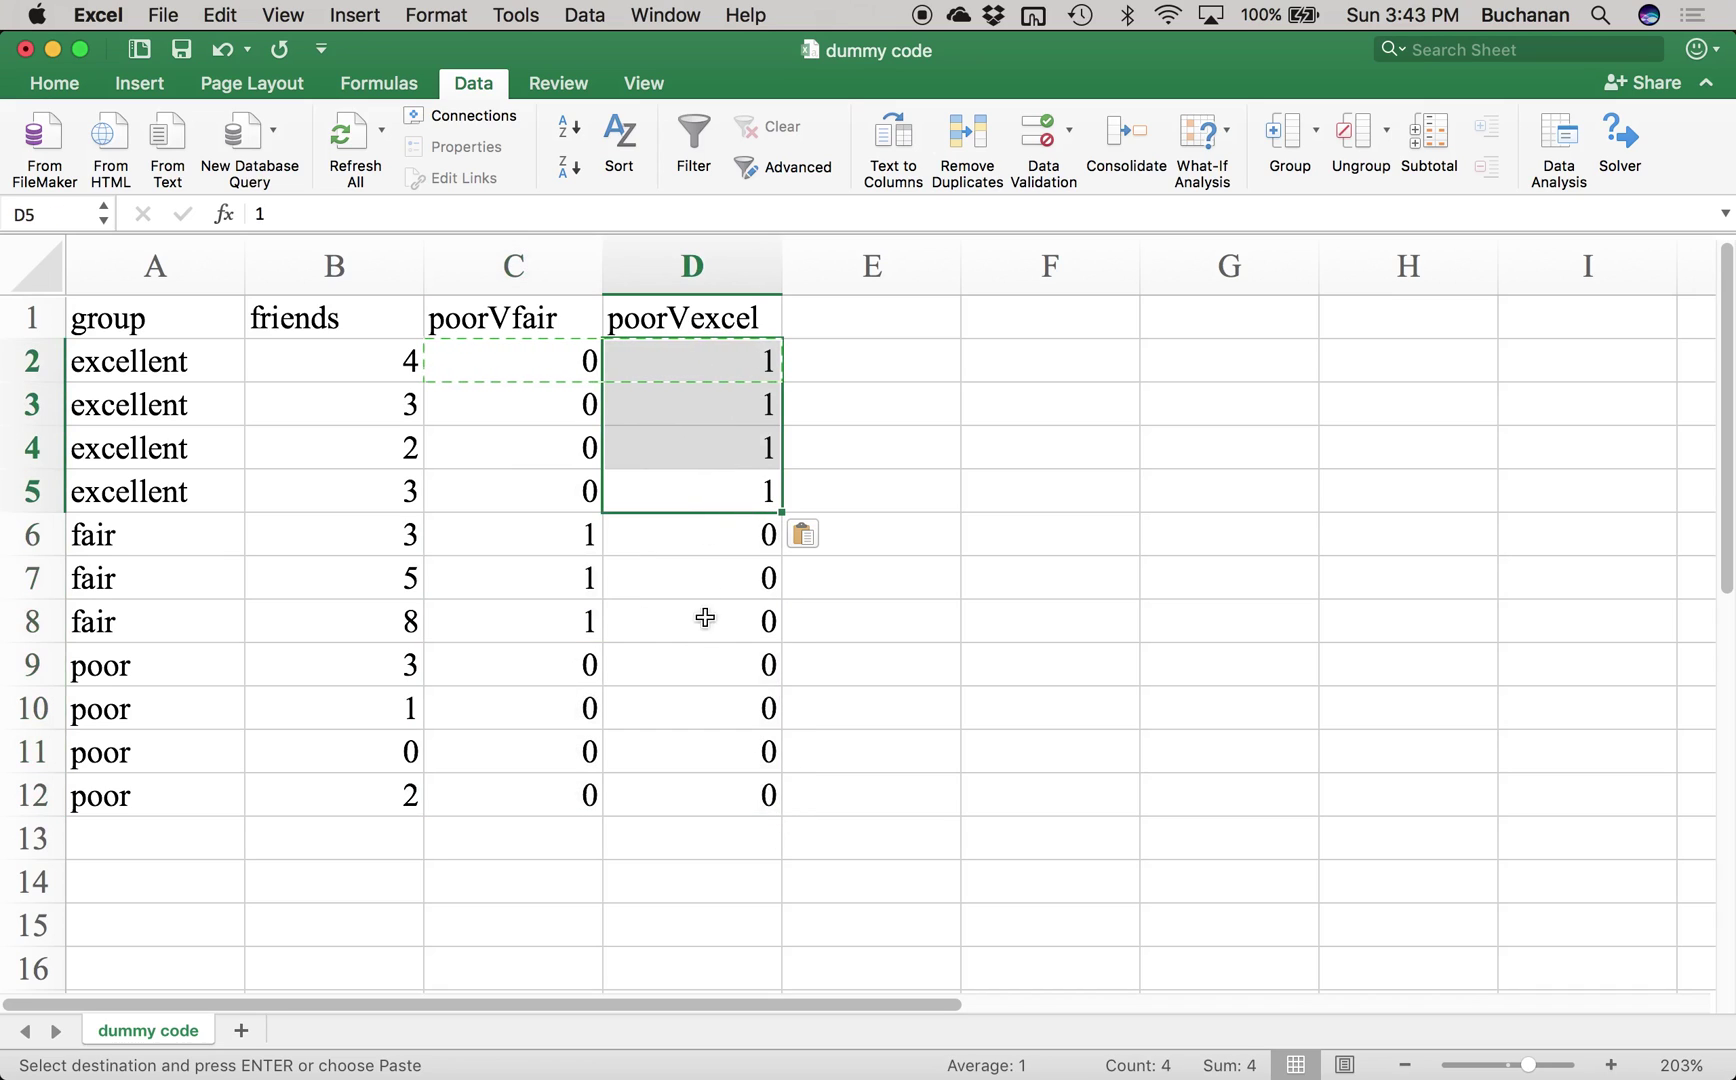
pyautogui.click(541, 657)
pyautogui.moveTo(541, 657); pyautogui.dragTo(717, 790)
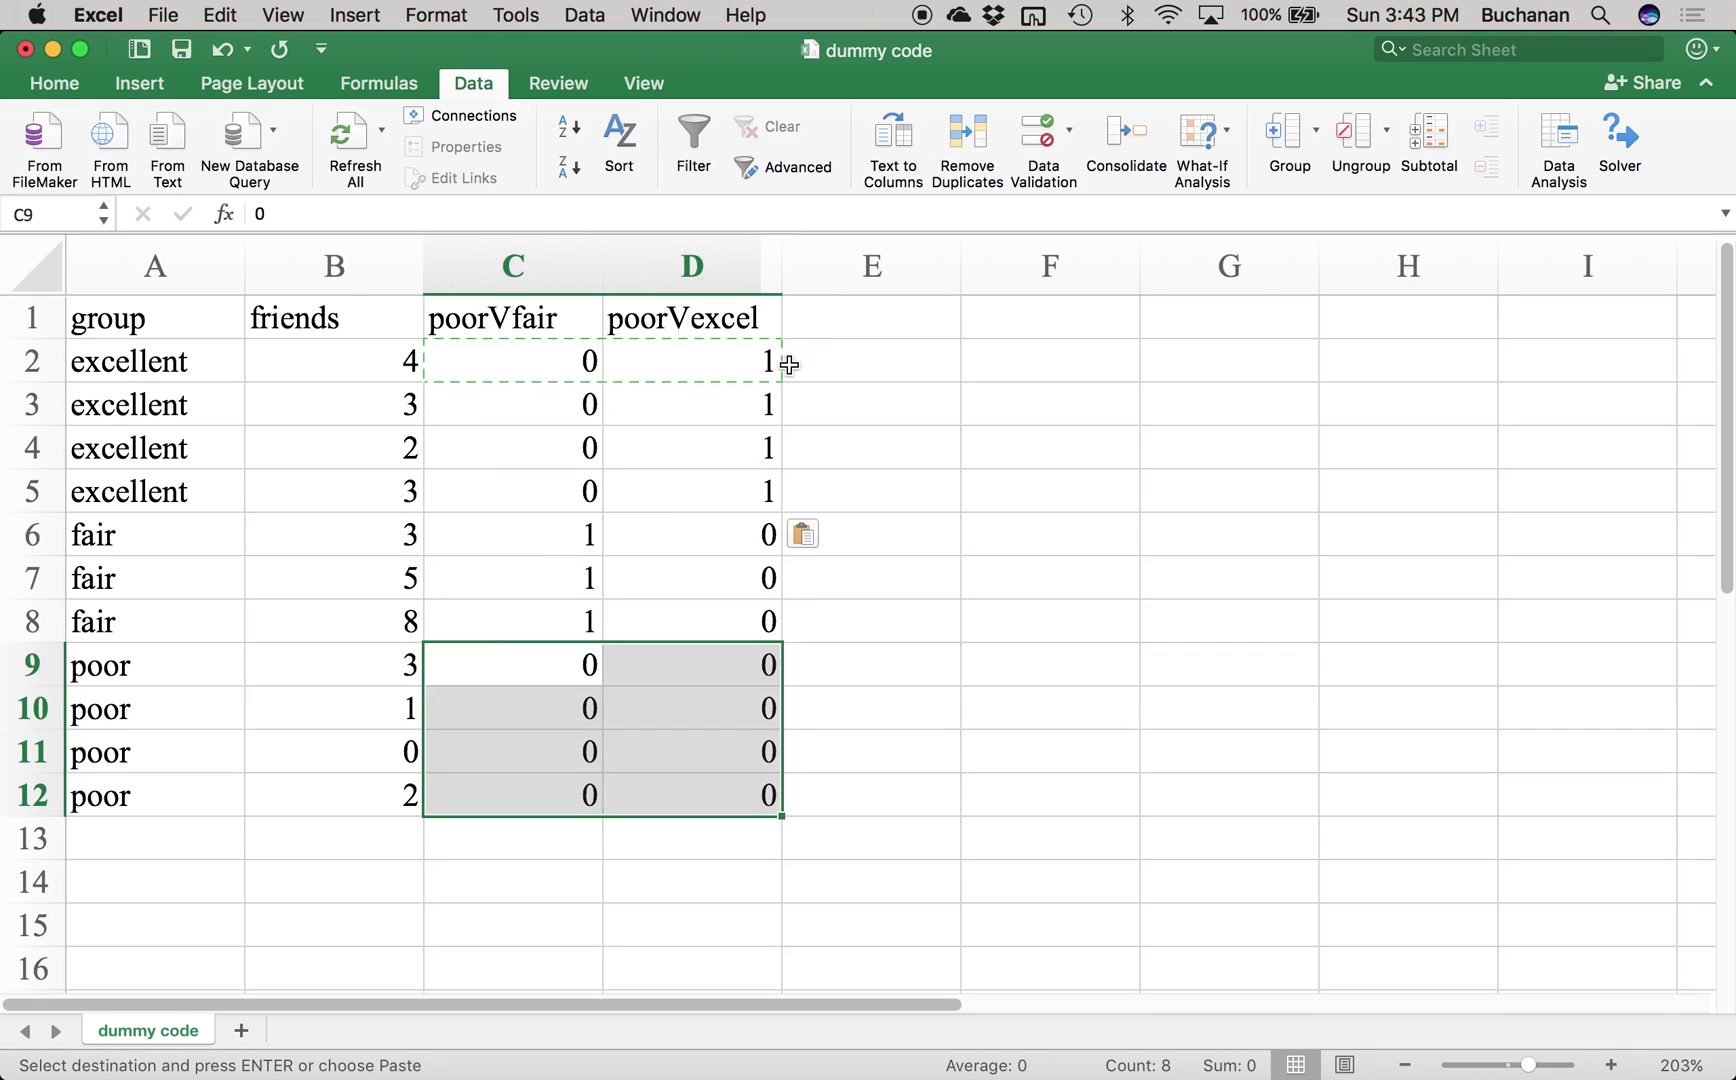
pyautogui.press('Escape')
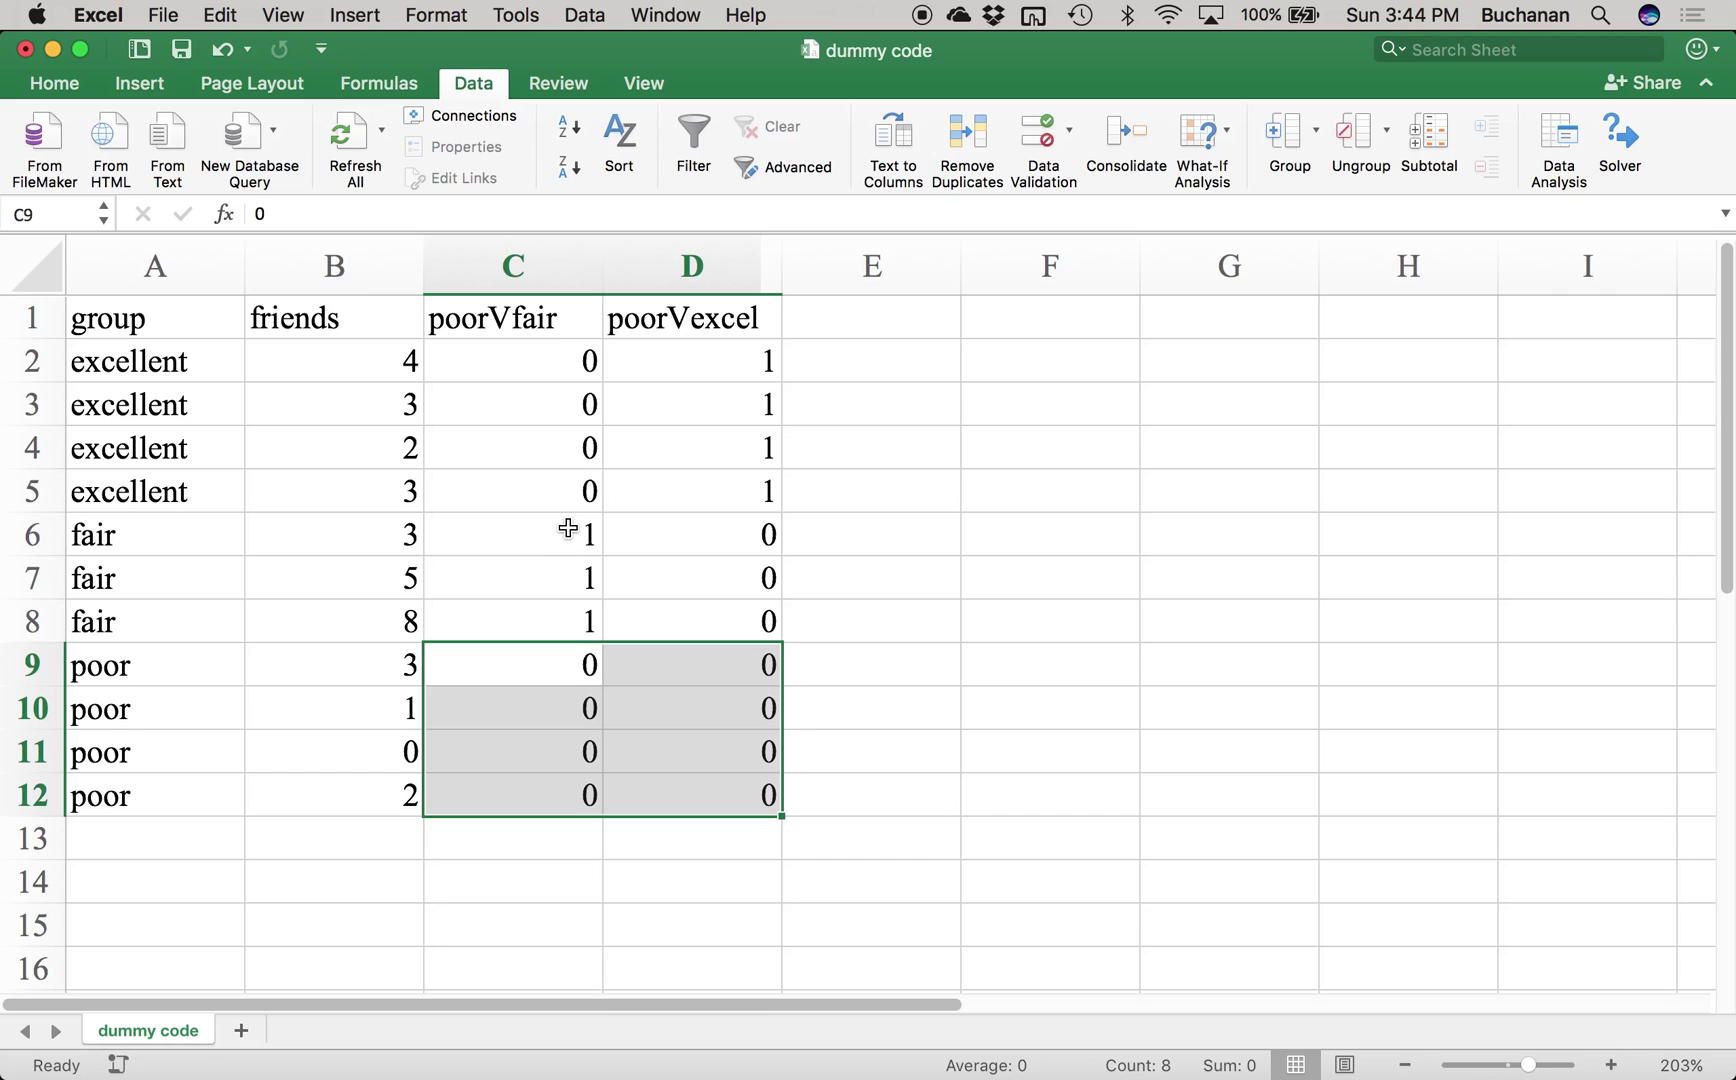
pyautogui.moveTo(570, 530); pyautogui.dragTo(563, 611)
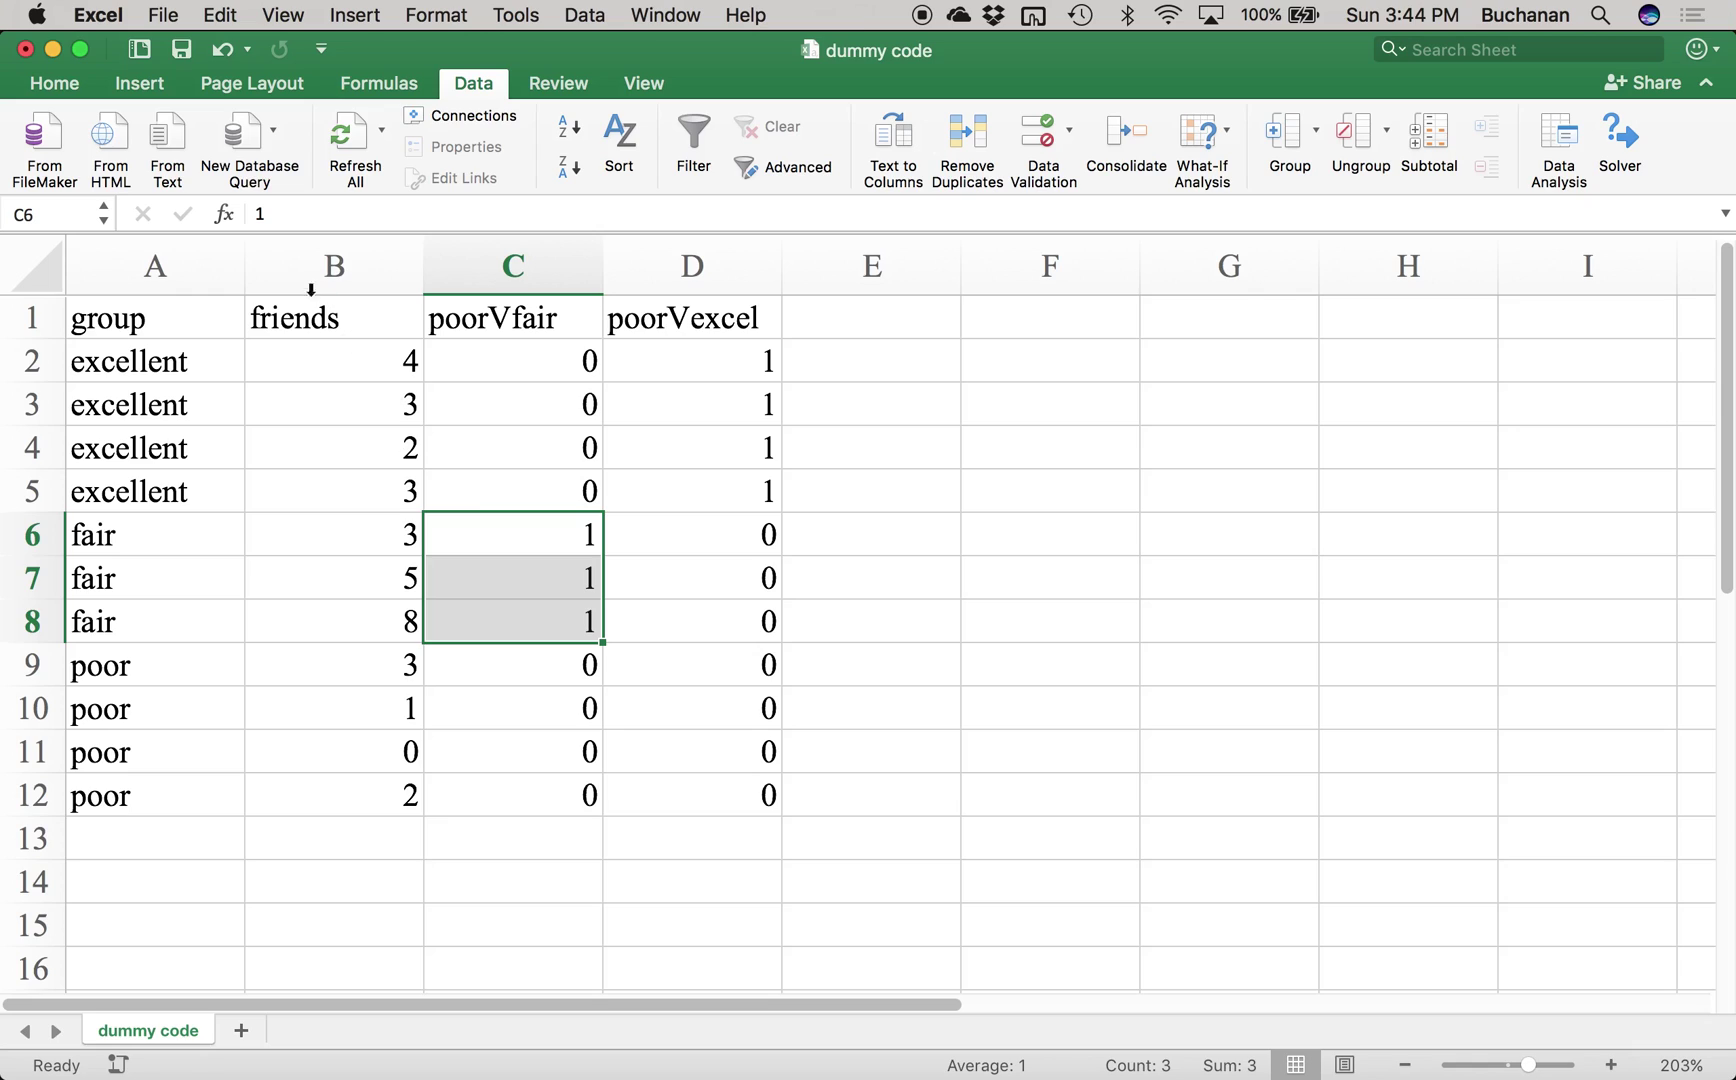
pyautogui.click(290, 250)
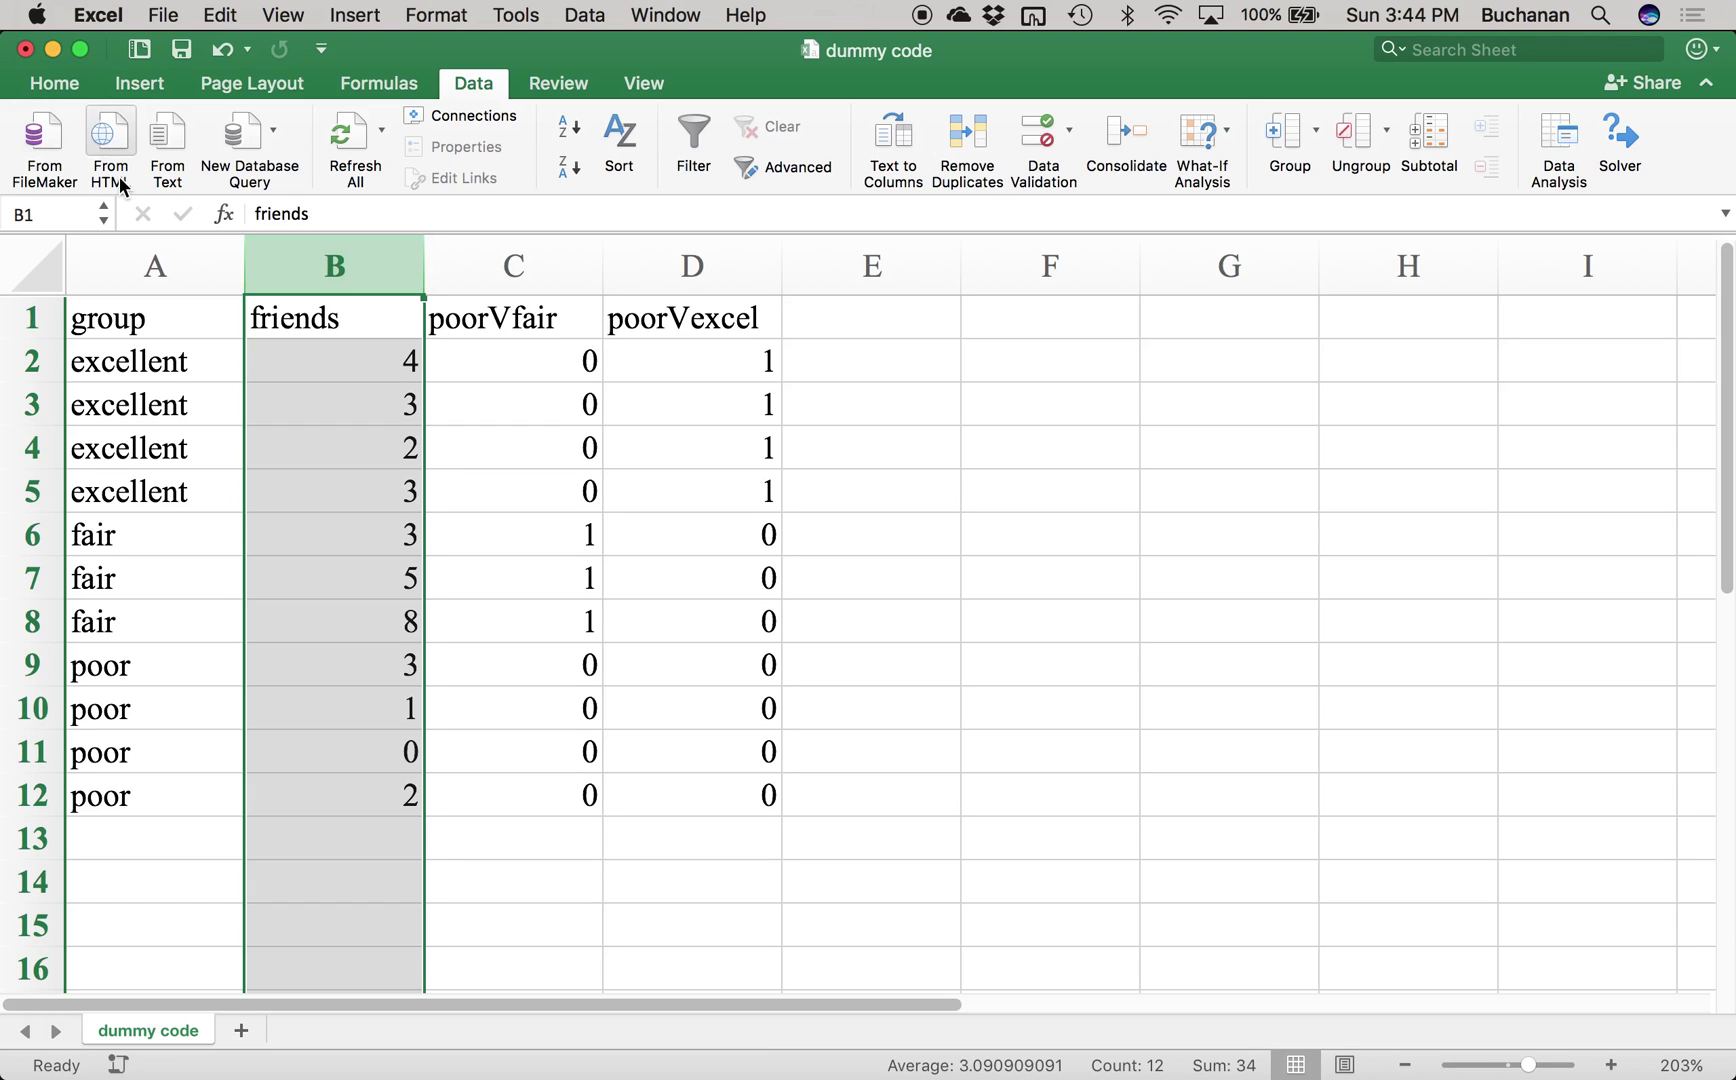
# Step: Switch to the 7.1 dummy coding J notes in Word and launch JASP
pyautogui.hotkey('ctrl', 'Up')
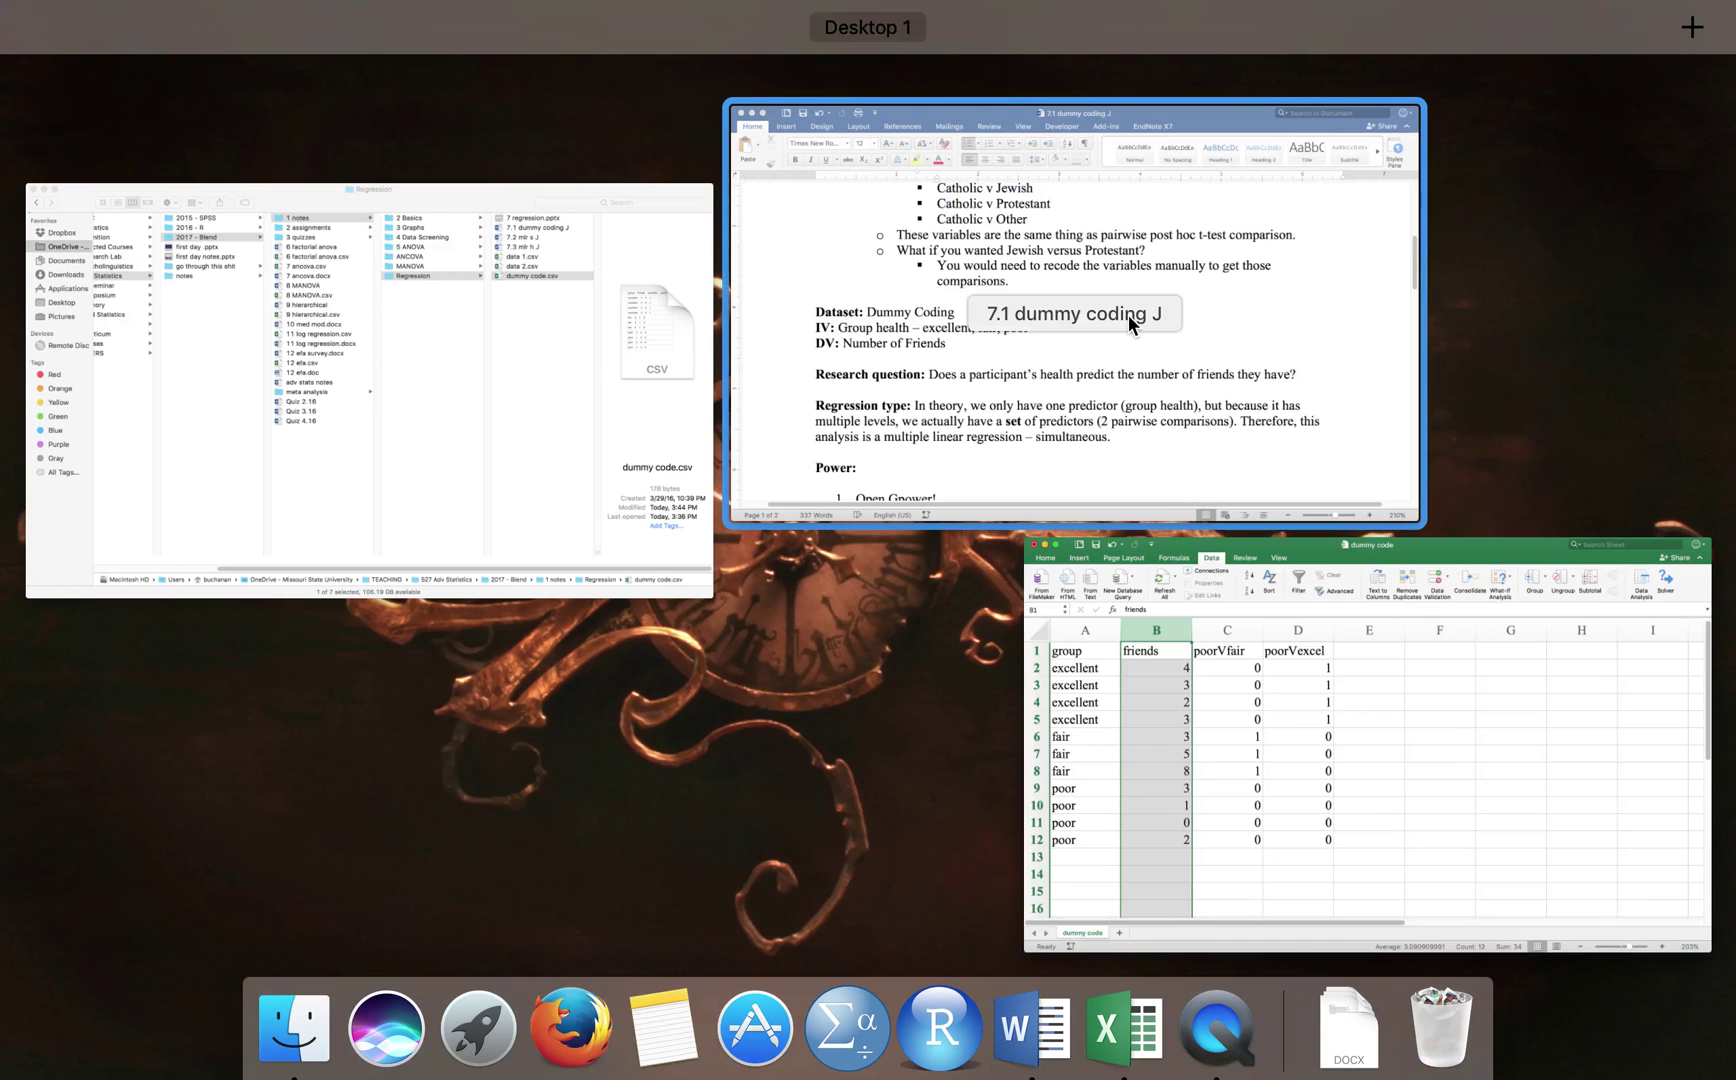
pyautogui.click(1140, 320)
pyautogui.press('super+space')
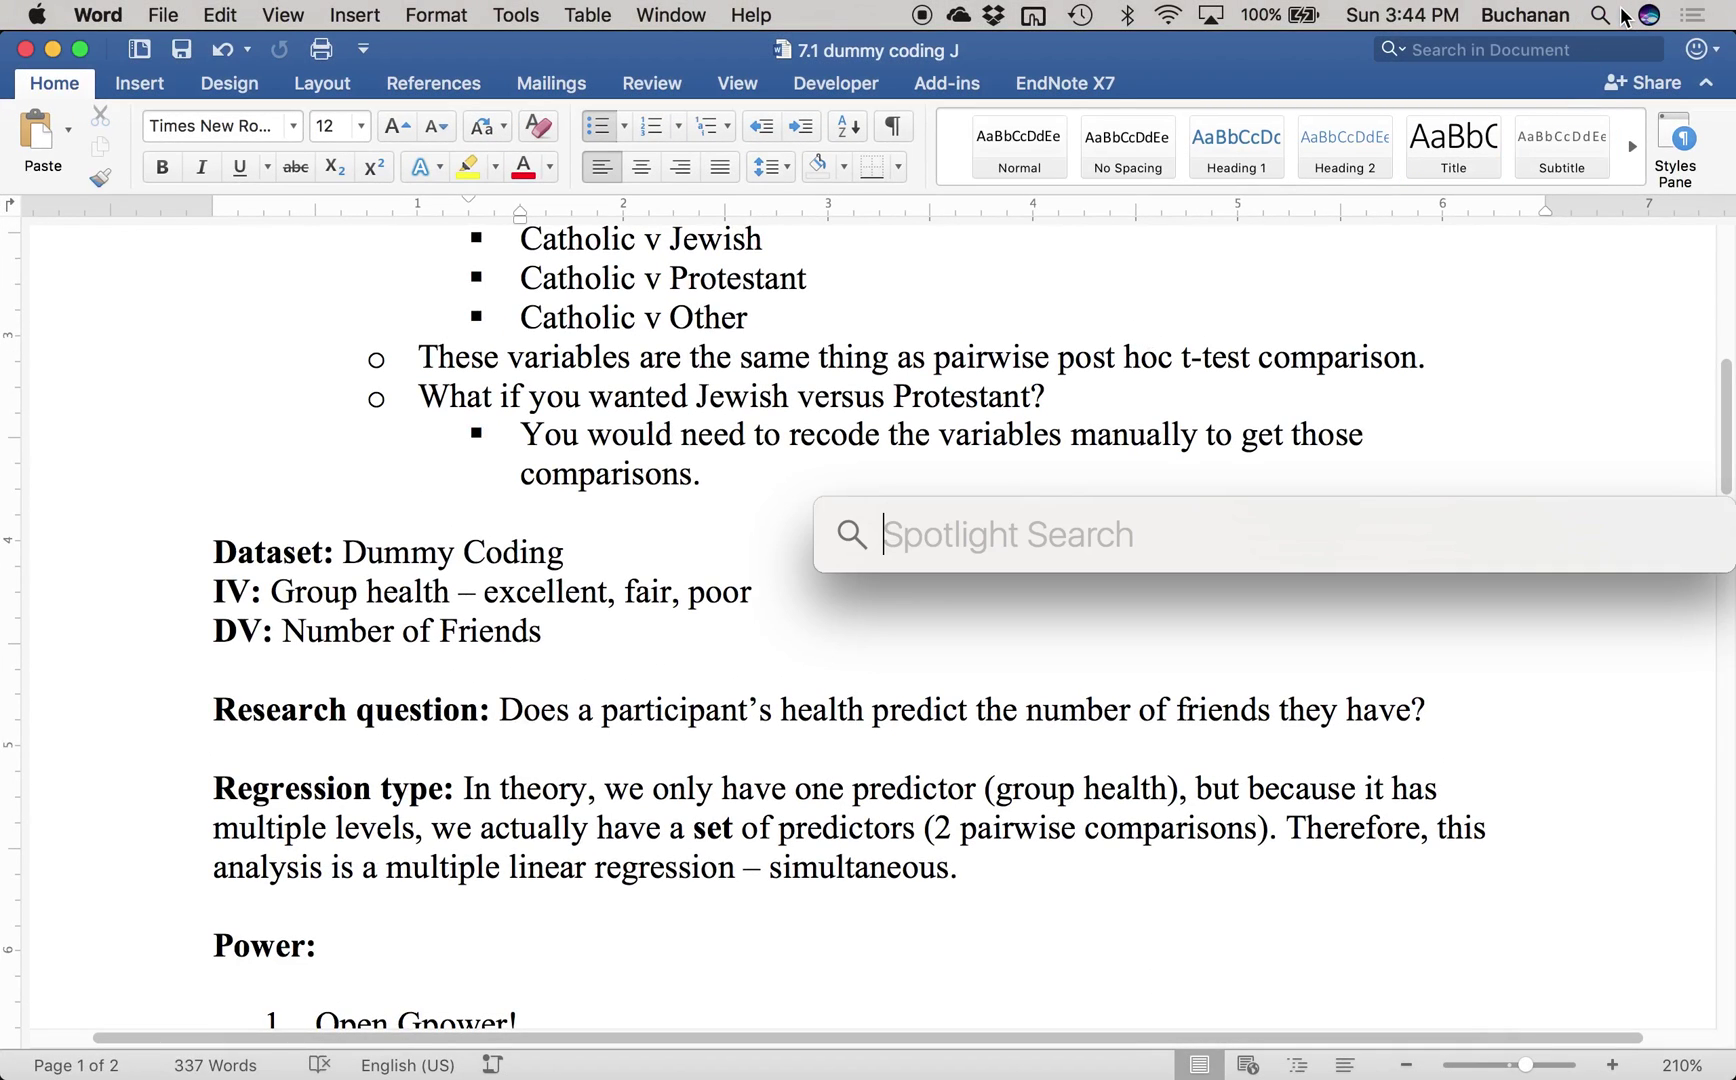
pyautogui.write('jasp')
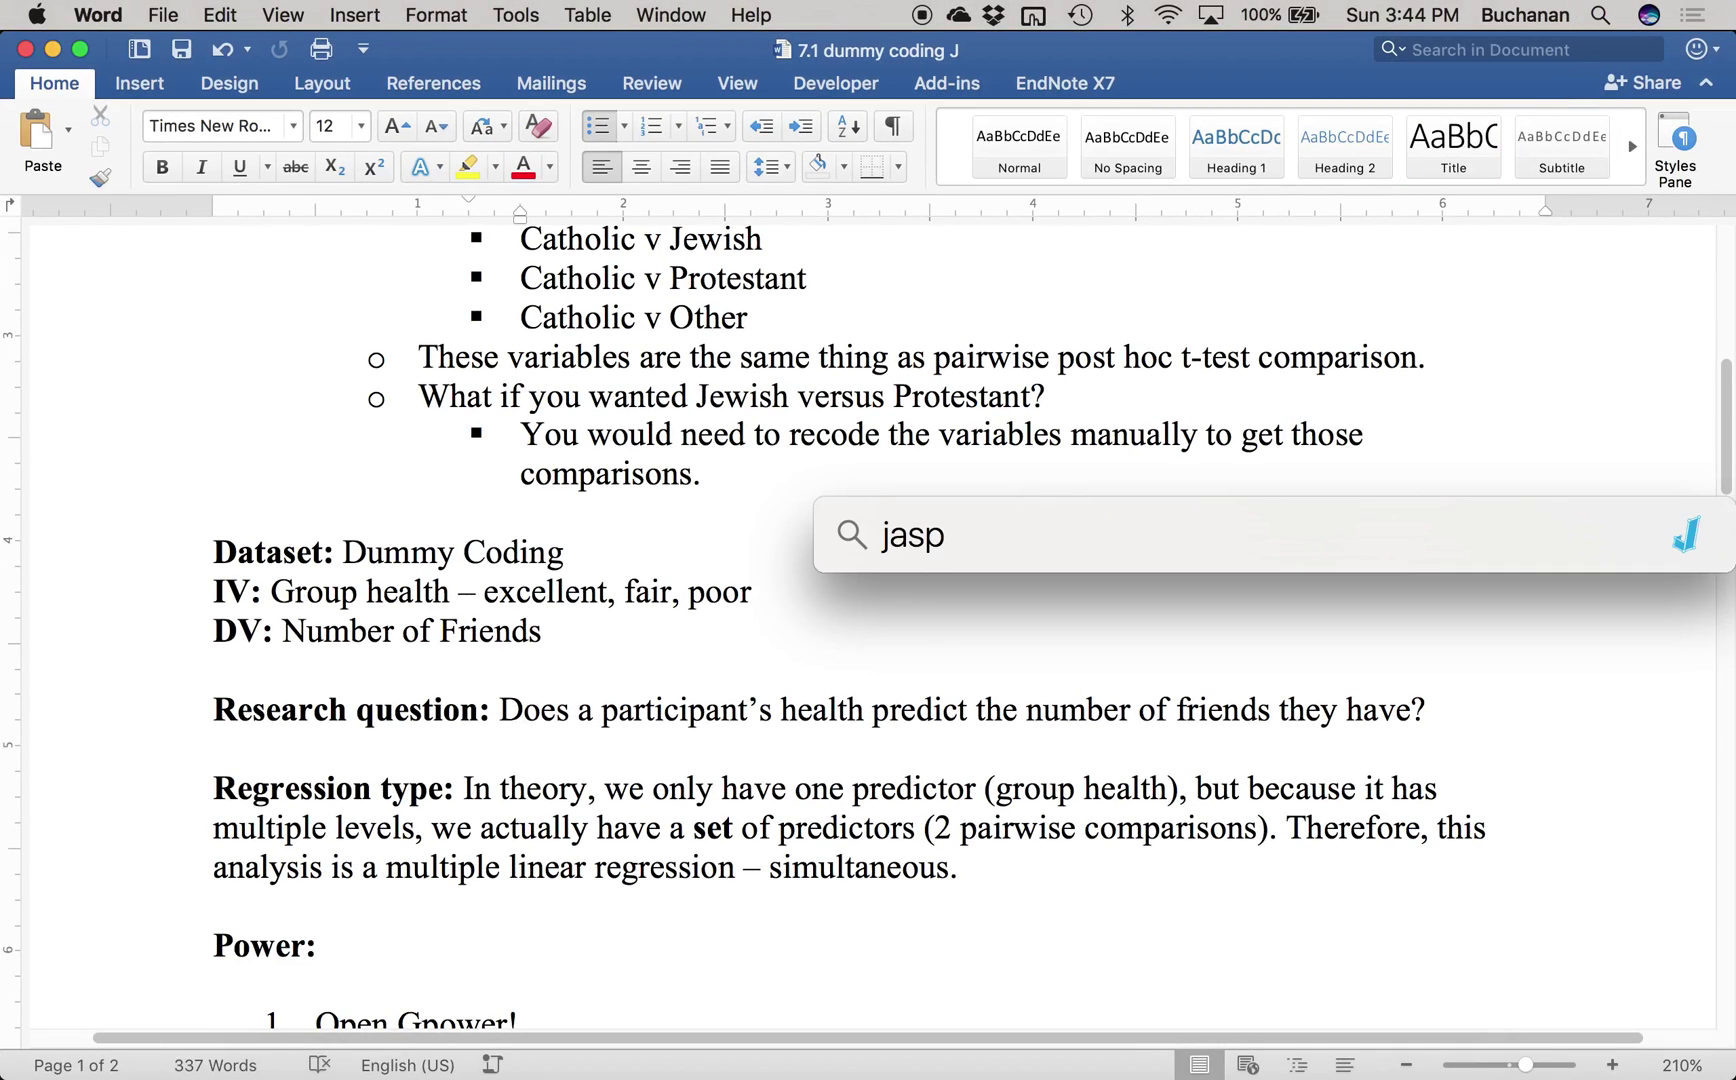
pyautogui.press('Return')
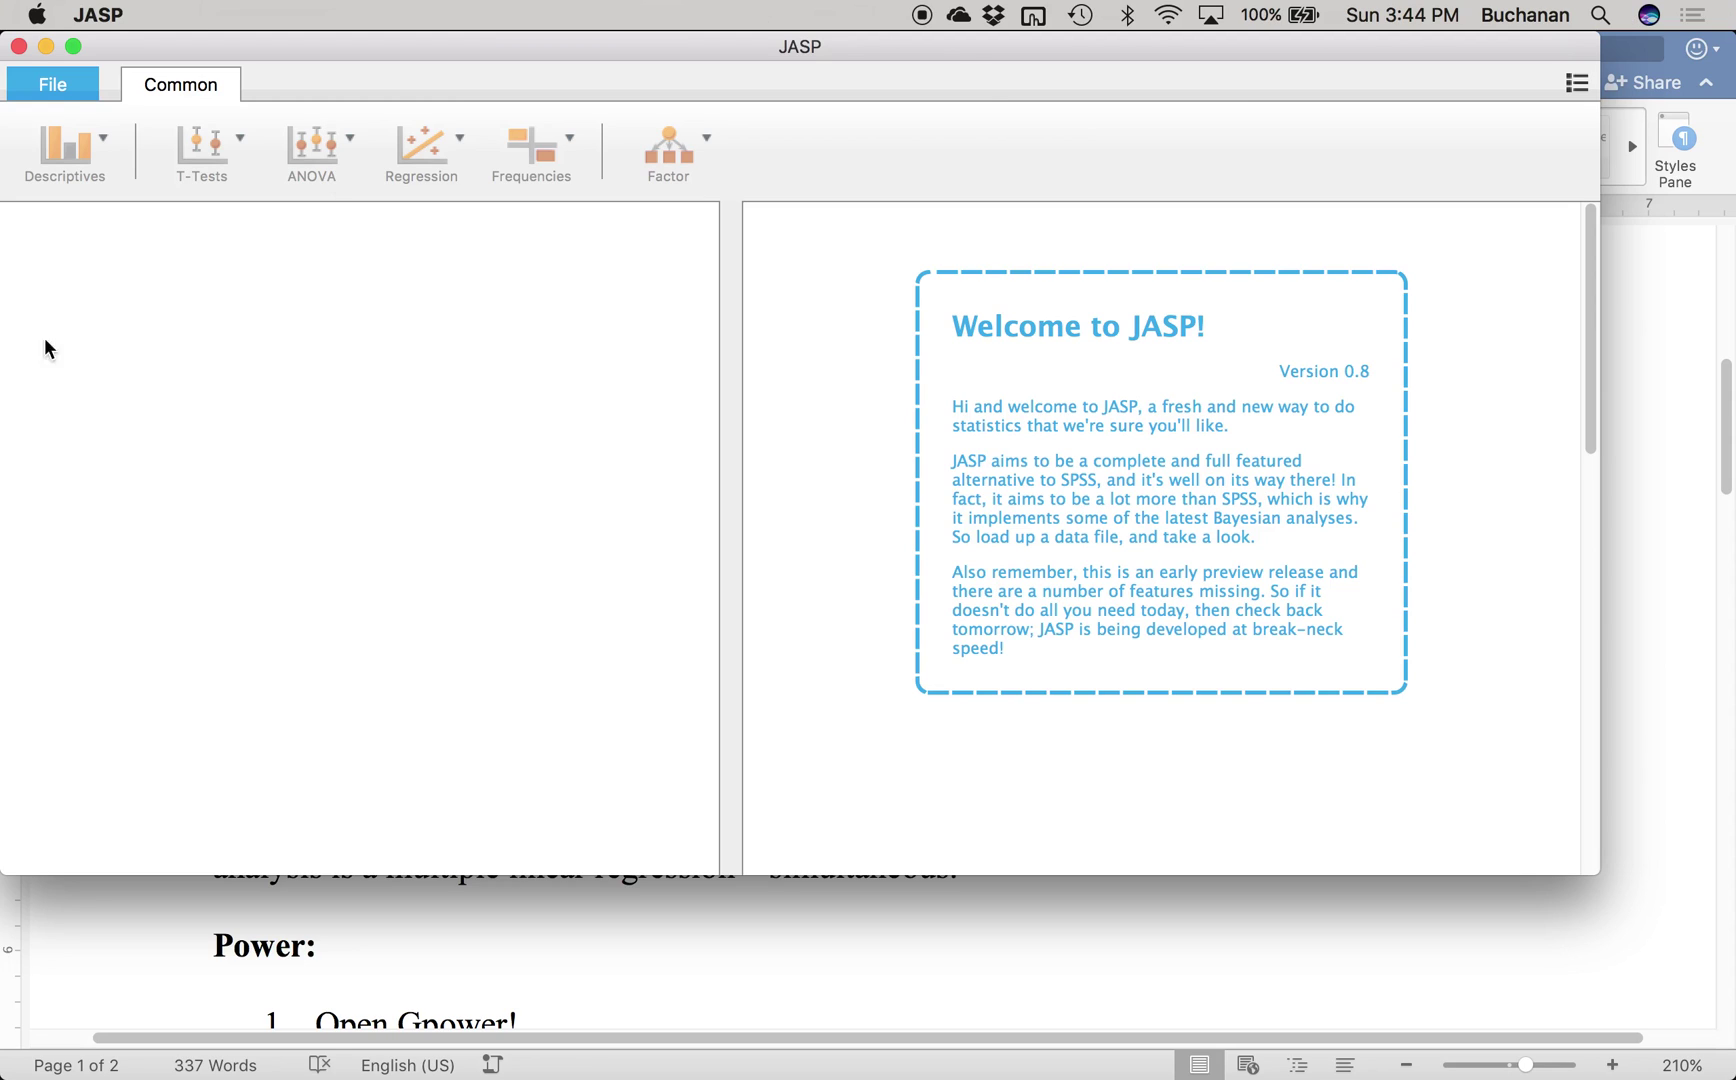
# Step: Open dummy code.csv from the Regression folder on the computer in JASP
pyautogui.click(54, 87)
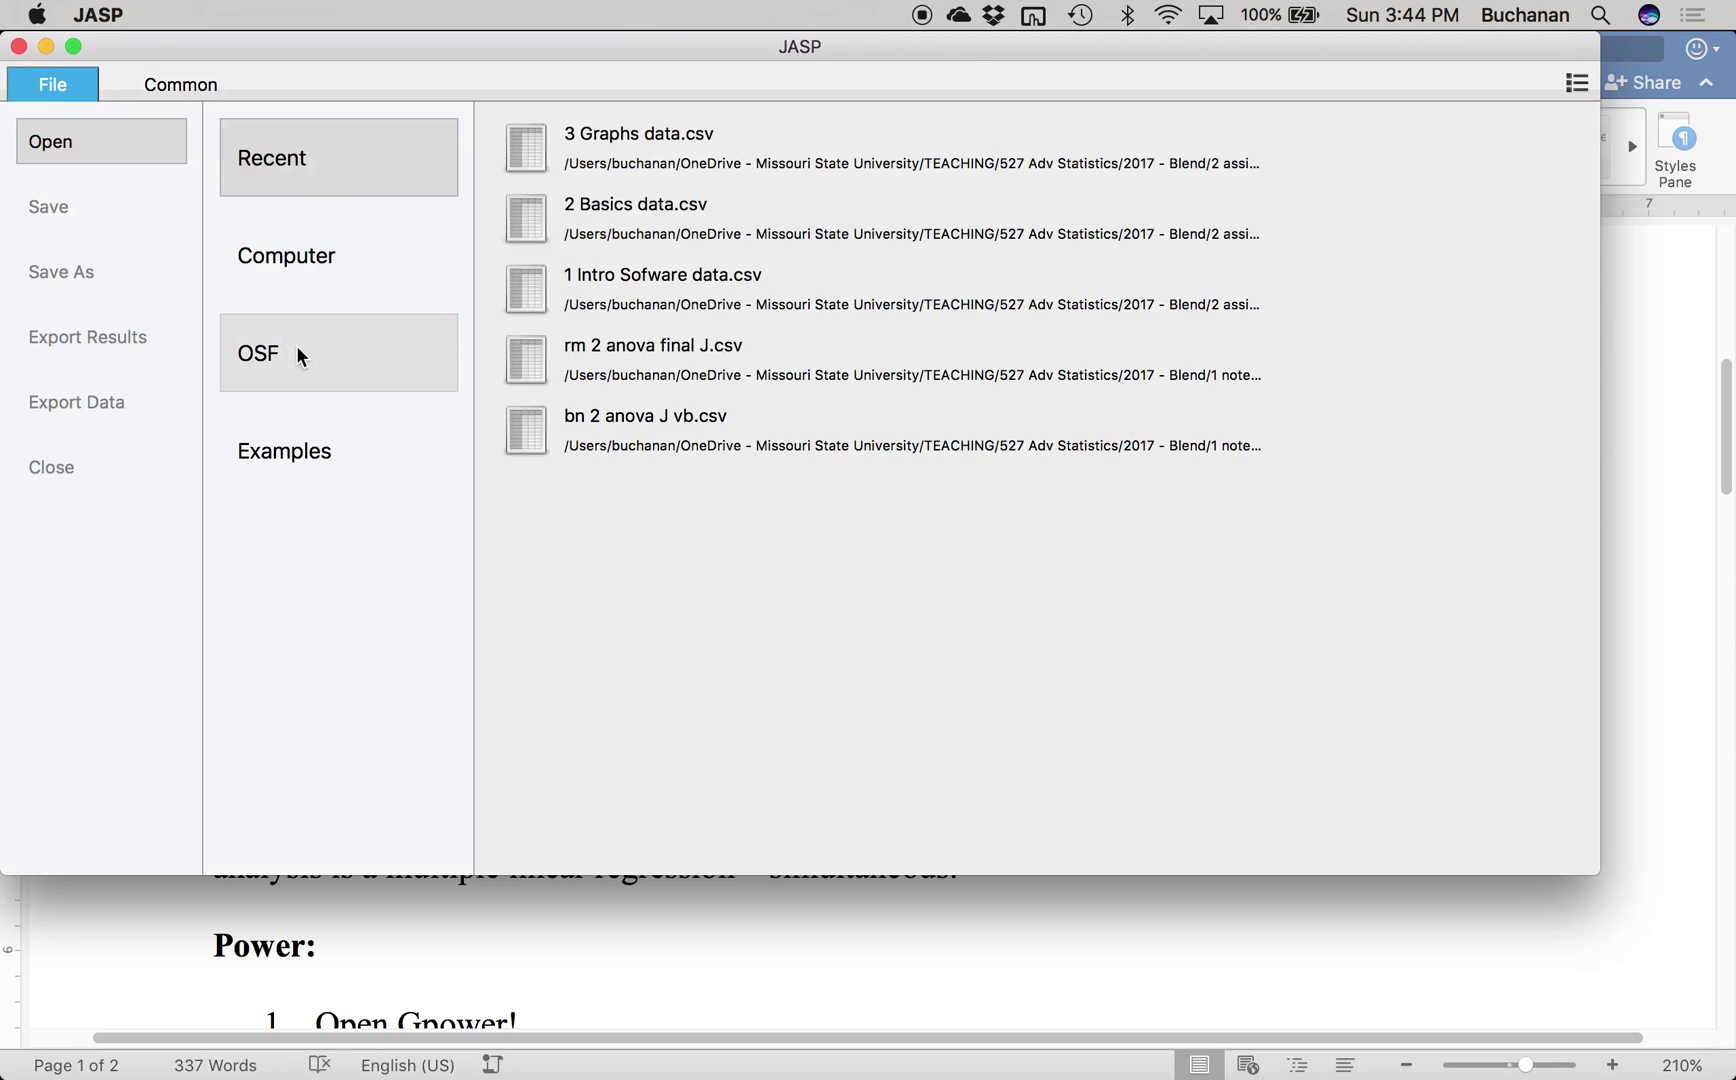
pyautogui.click(348, 277)
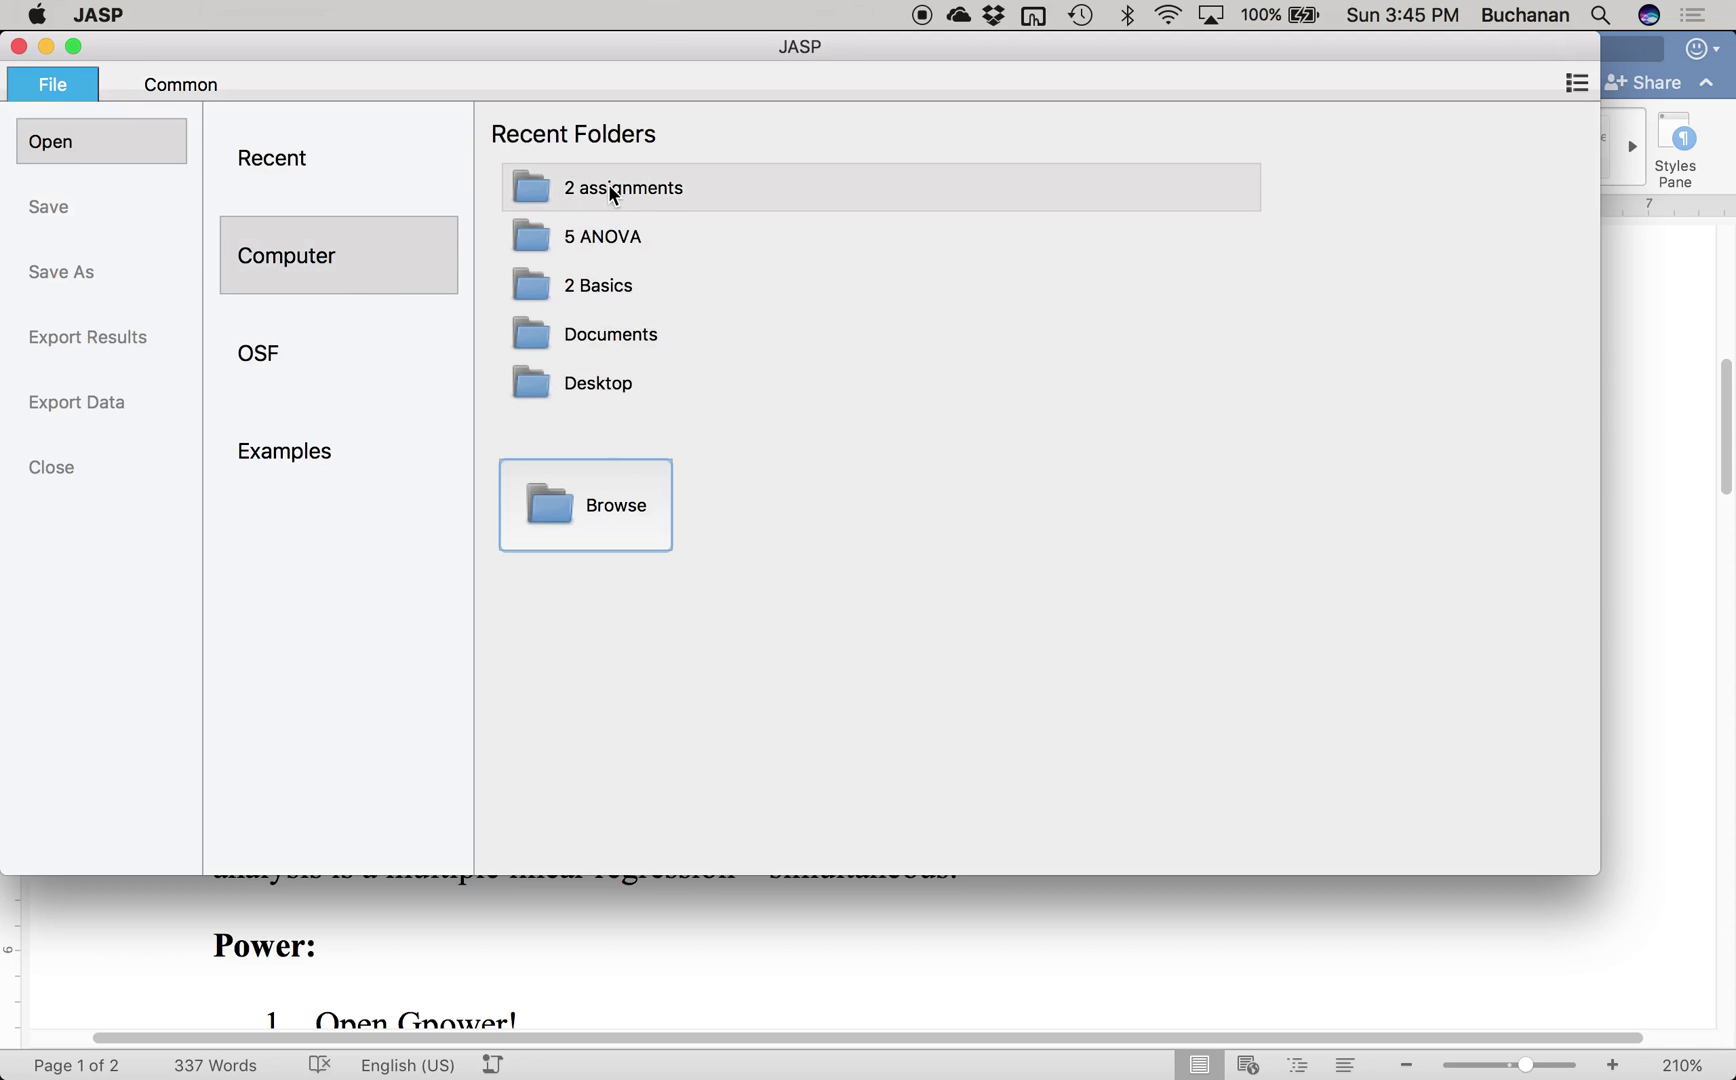
pyautogui.click(596, 243)
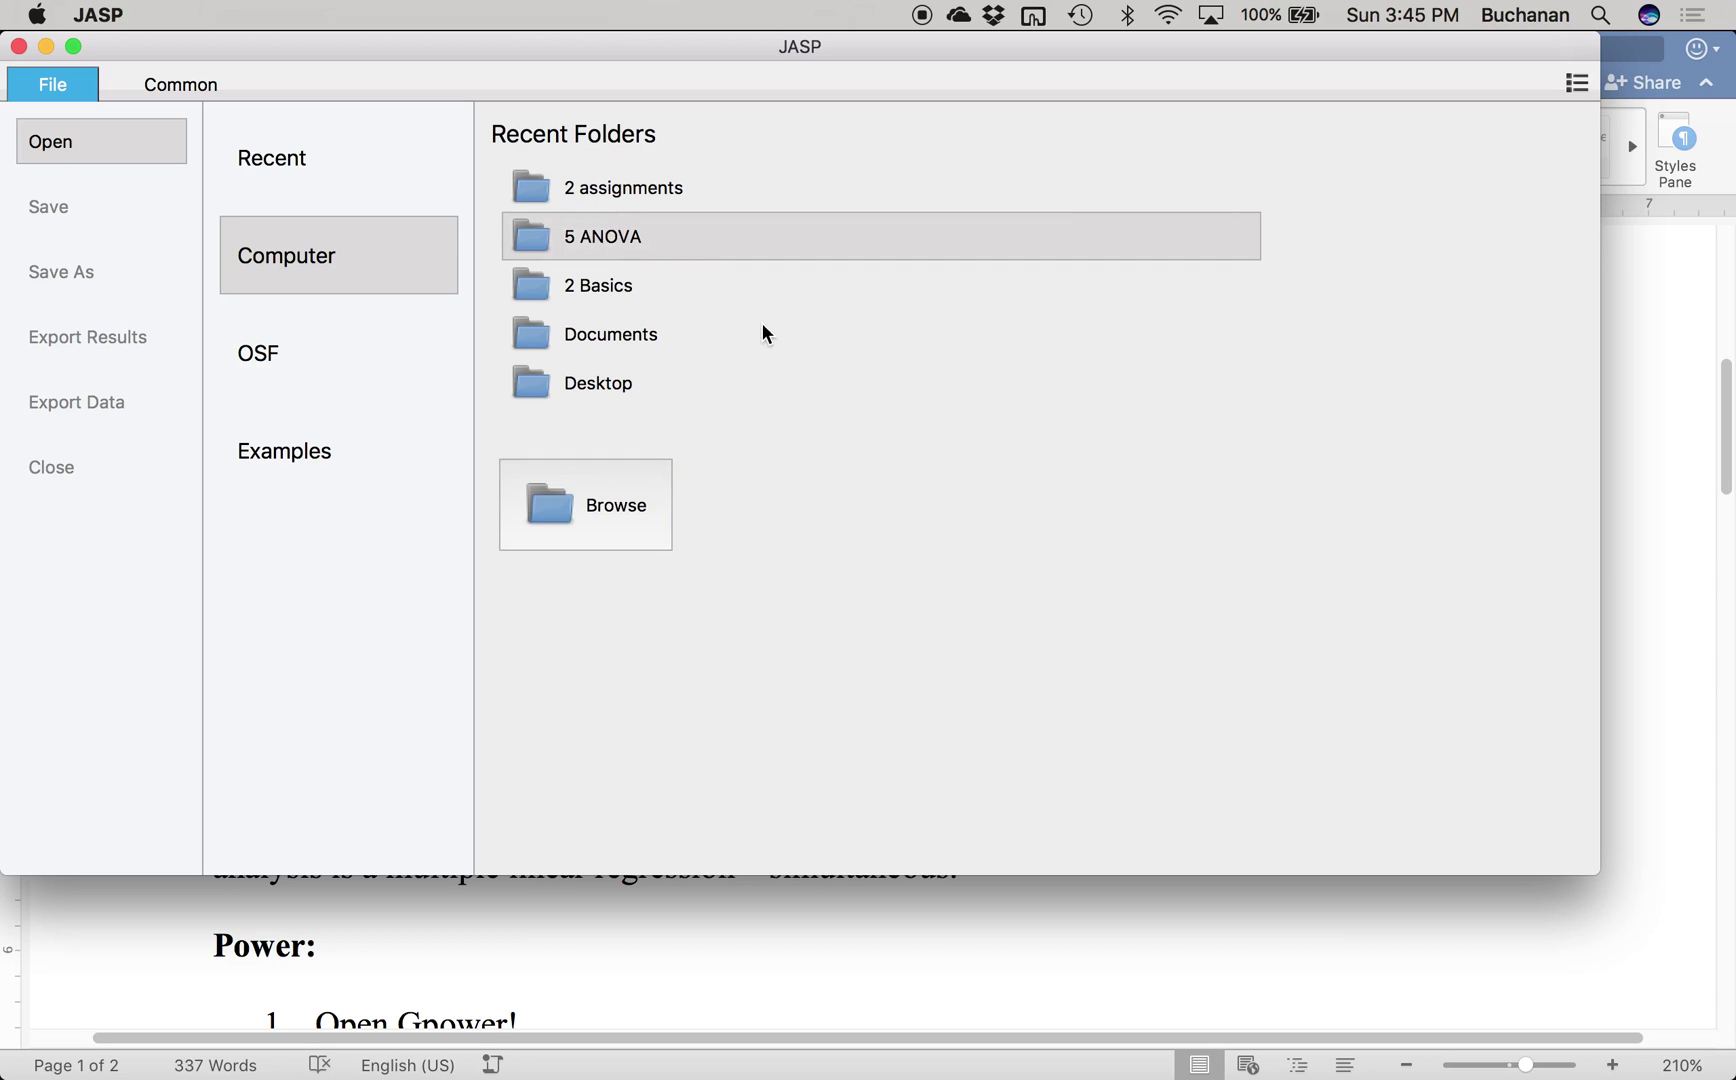
pyautogui.click(1004, 358)
pyautogui.click(1190, 362)
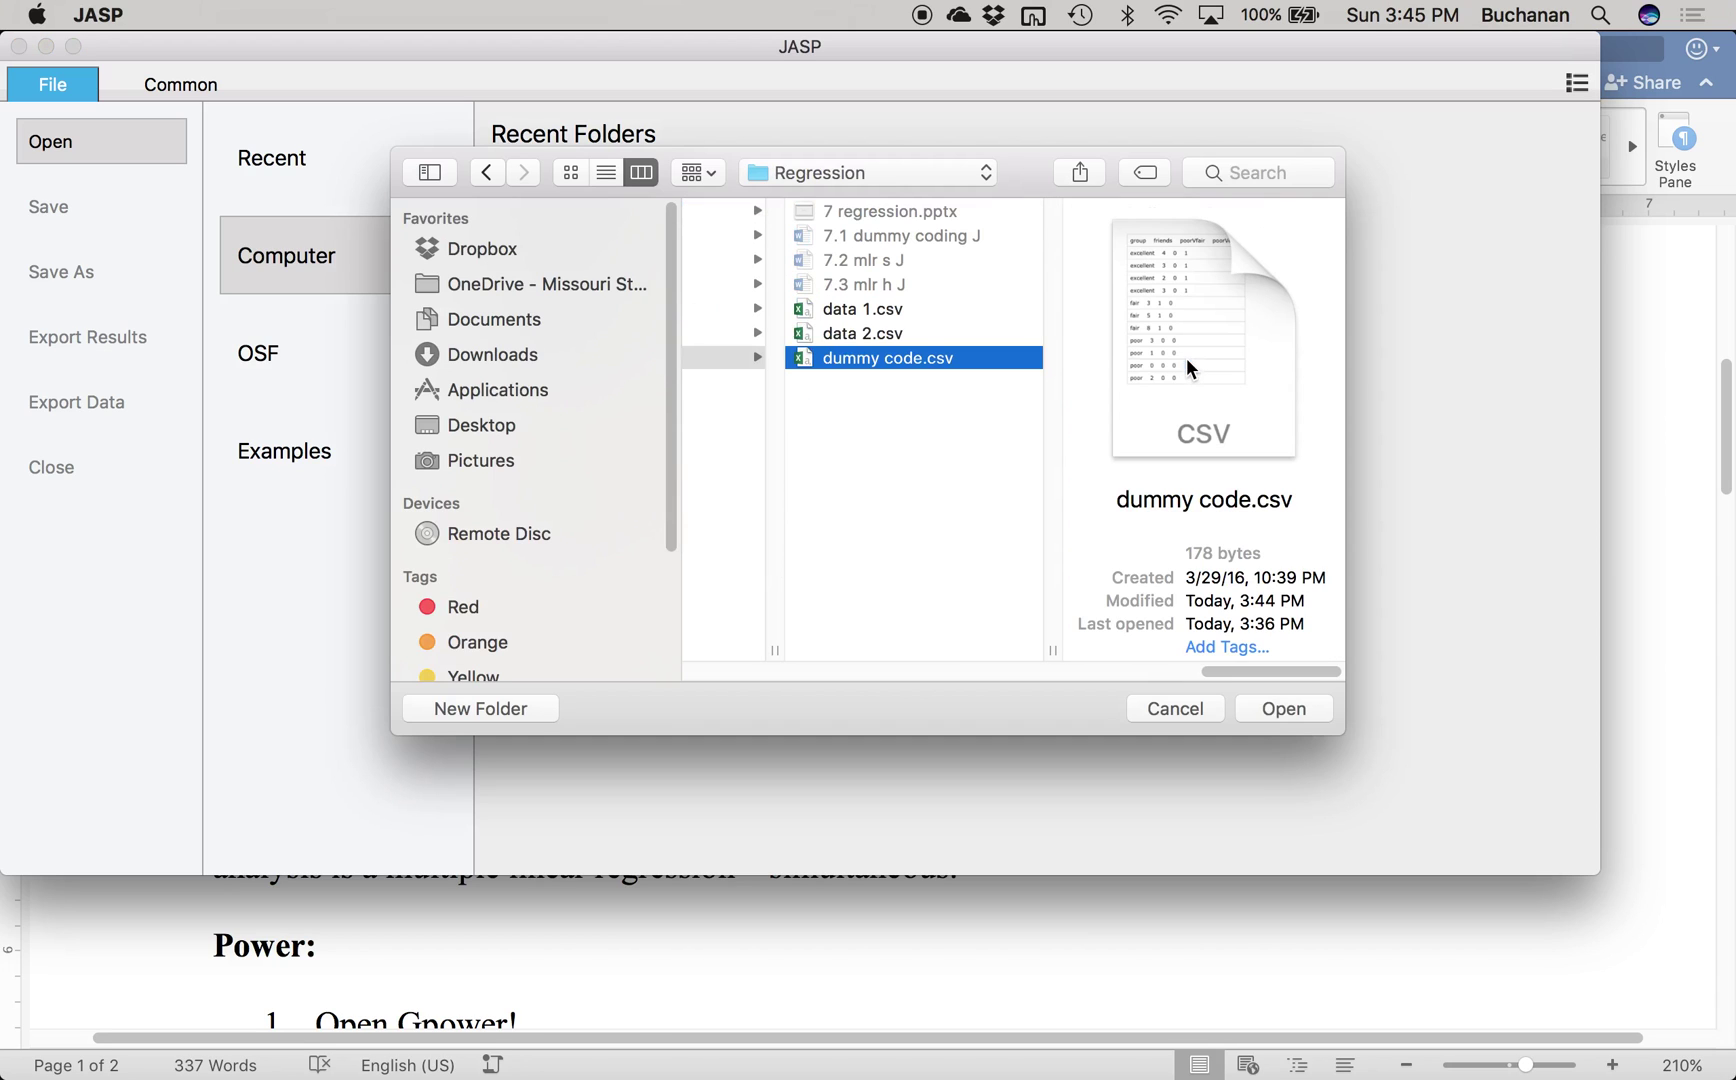
pyautogui.press('Return')
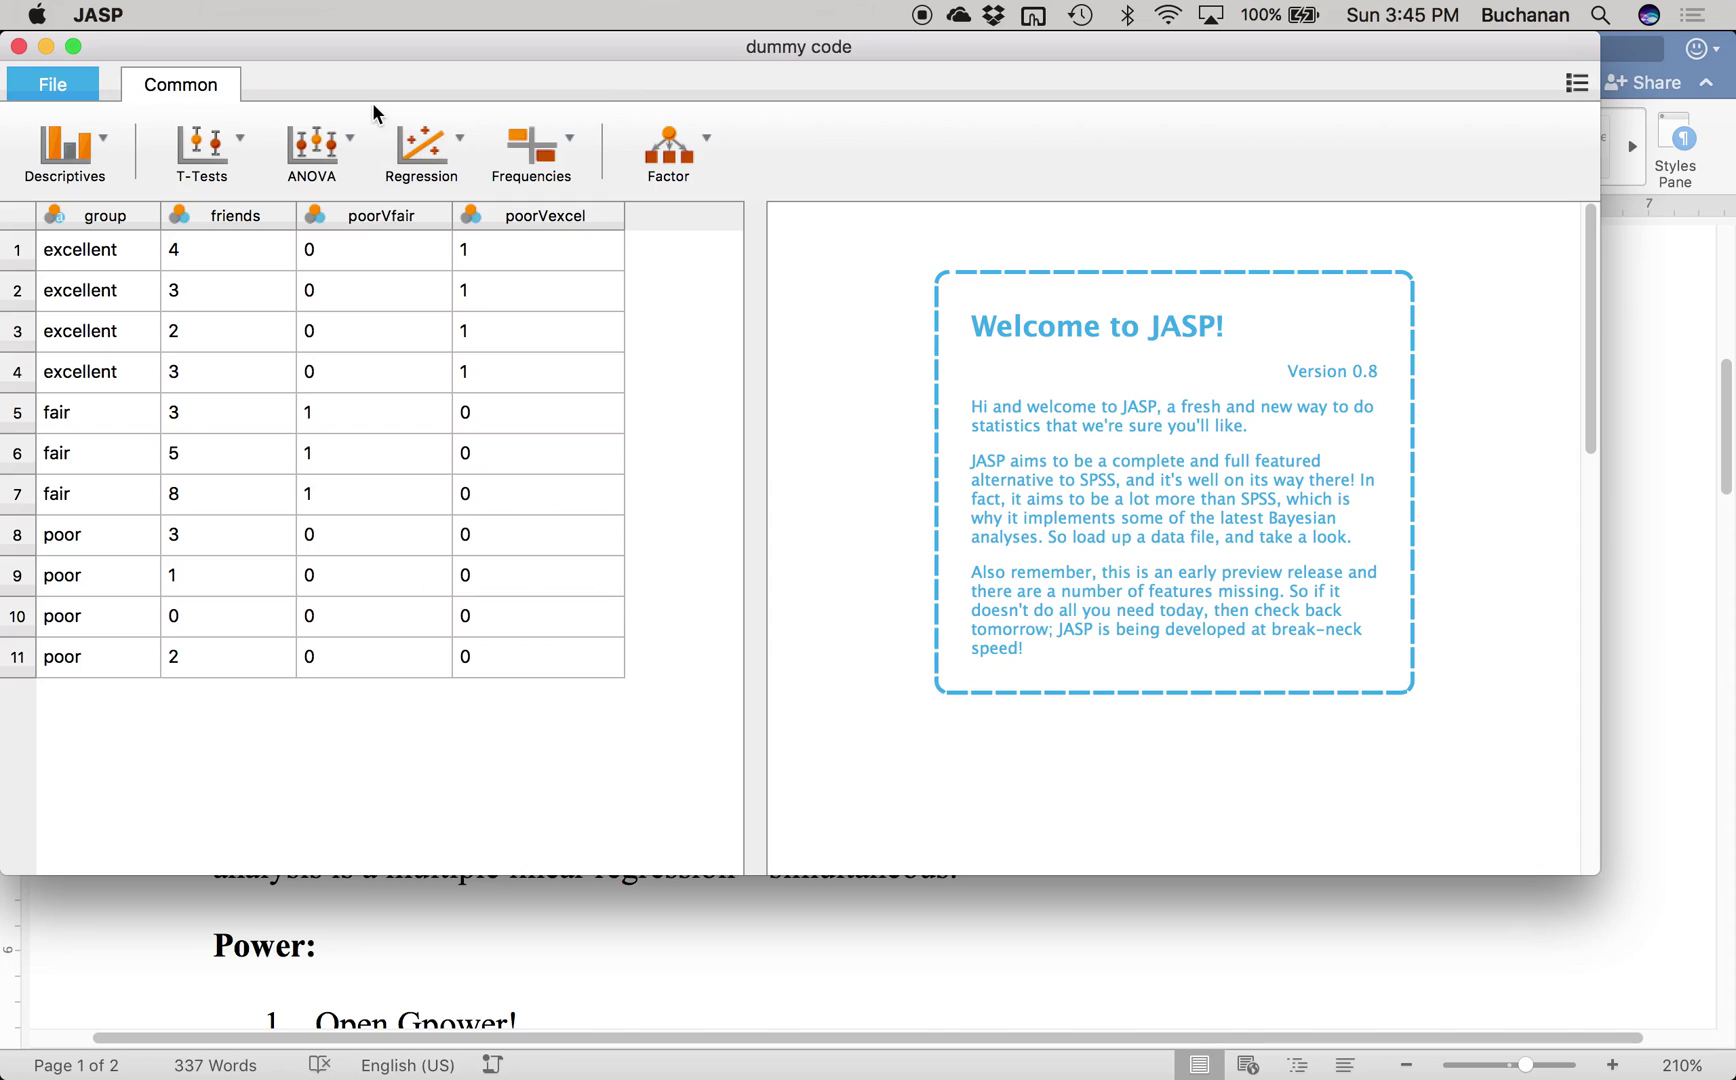
# Step: Return to the Power section of the Word notes and launch G*Power
pyautogui.click(201, 960)
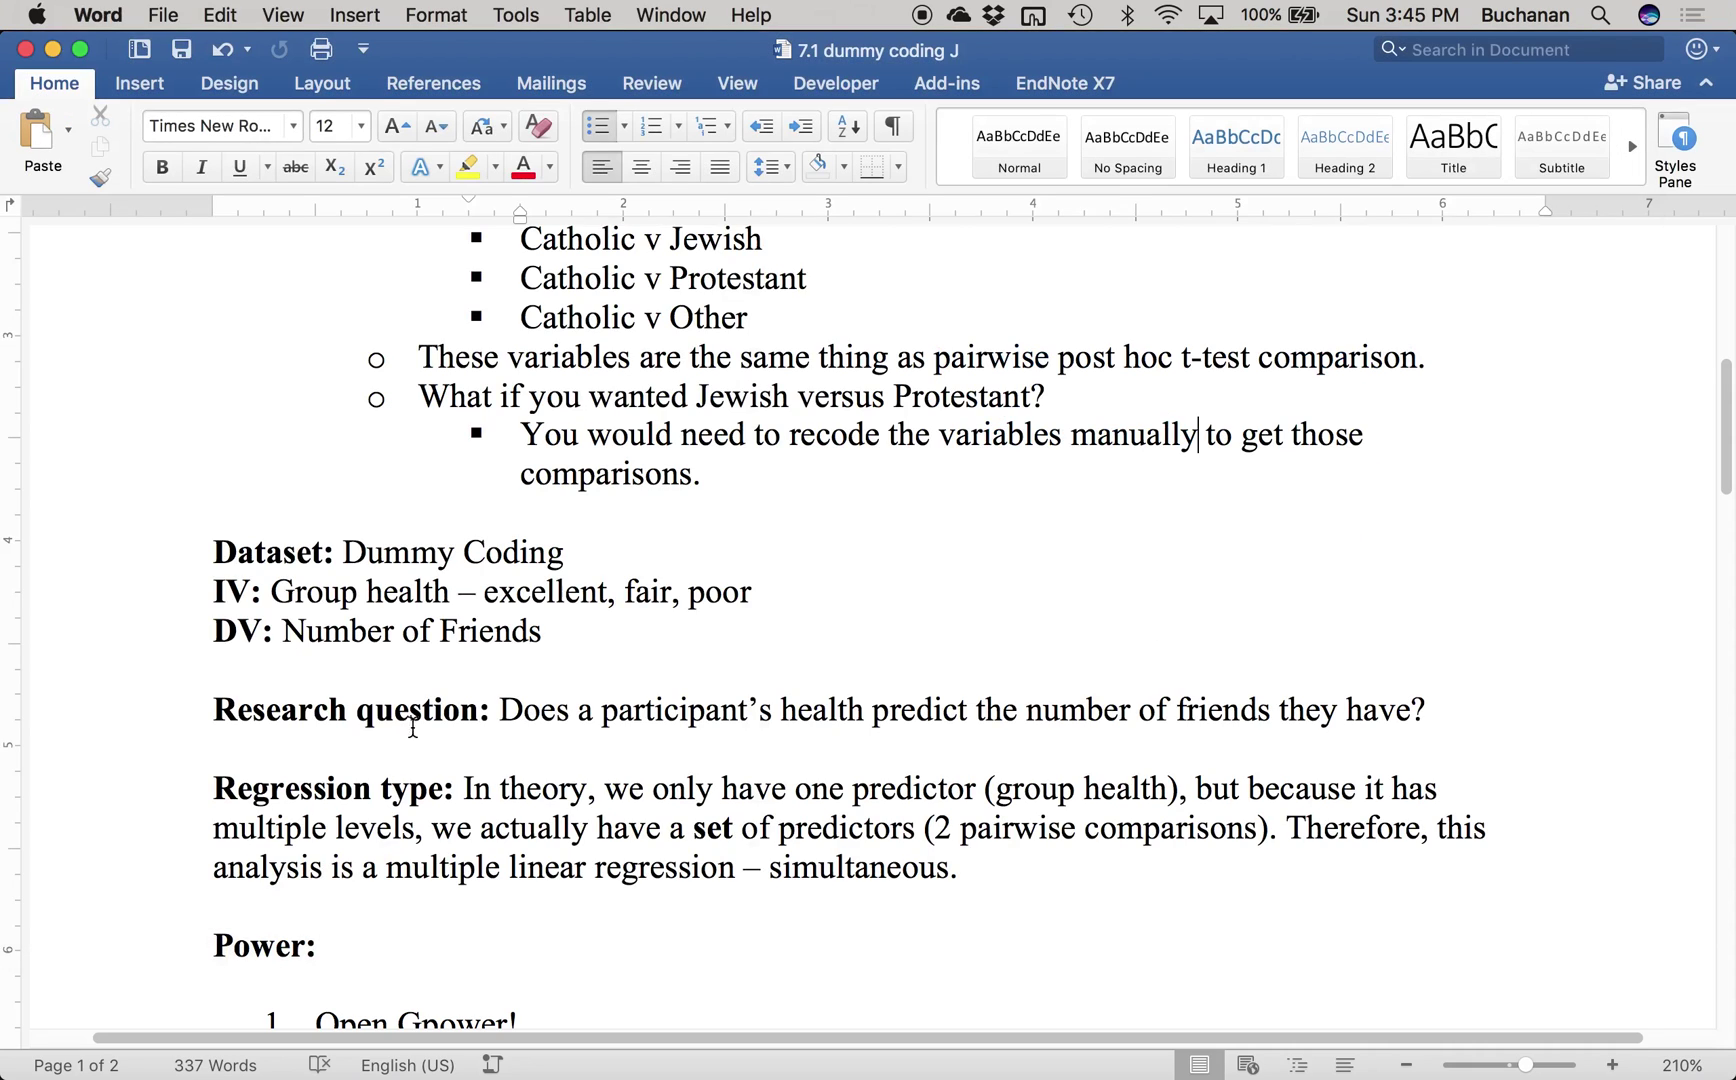
pyautogui.scroll(-5, 425, 722)
pyautogui.scroll(-8, 425, 722)
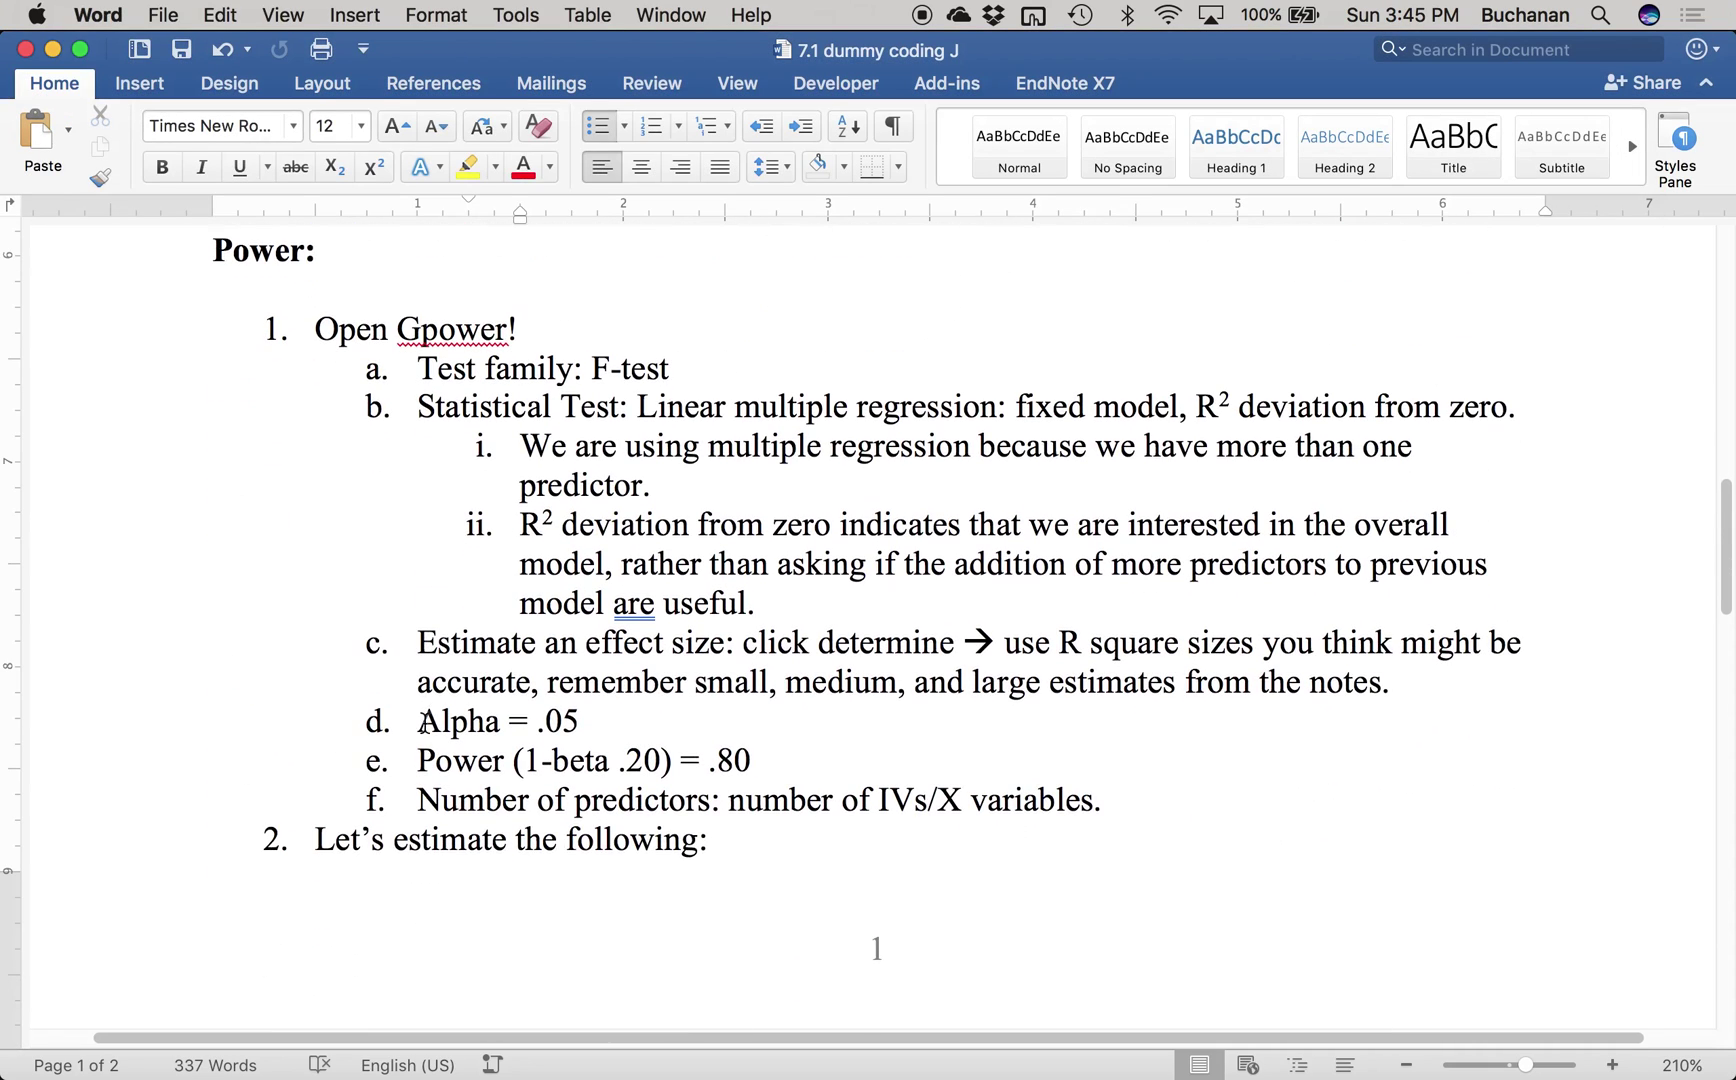
pyautogui.click(1598, 15)
pyautogui.write('g')
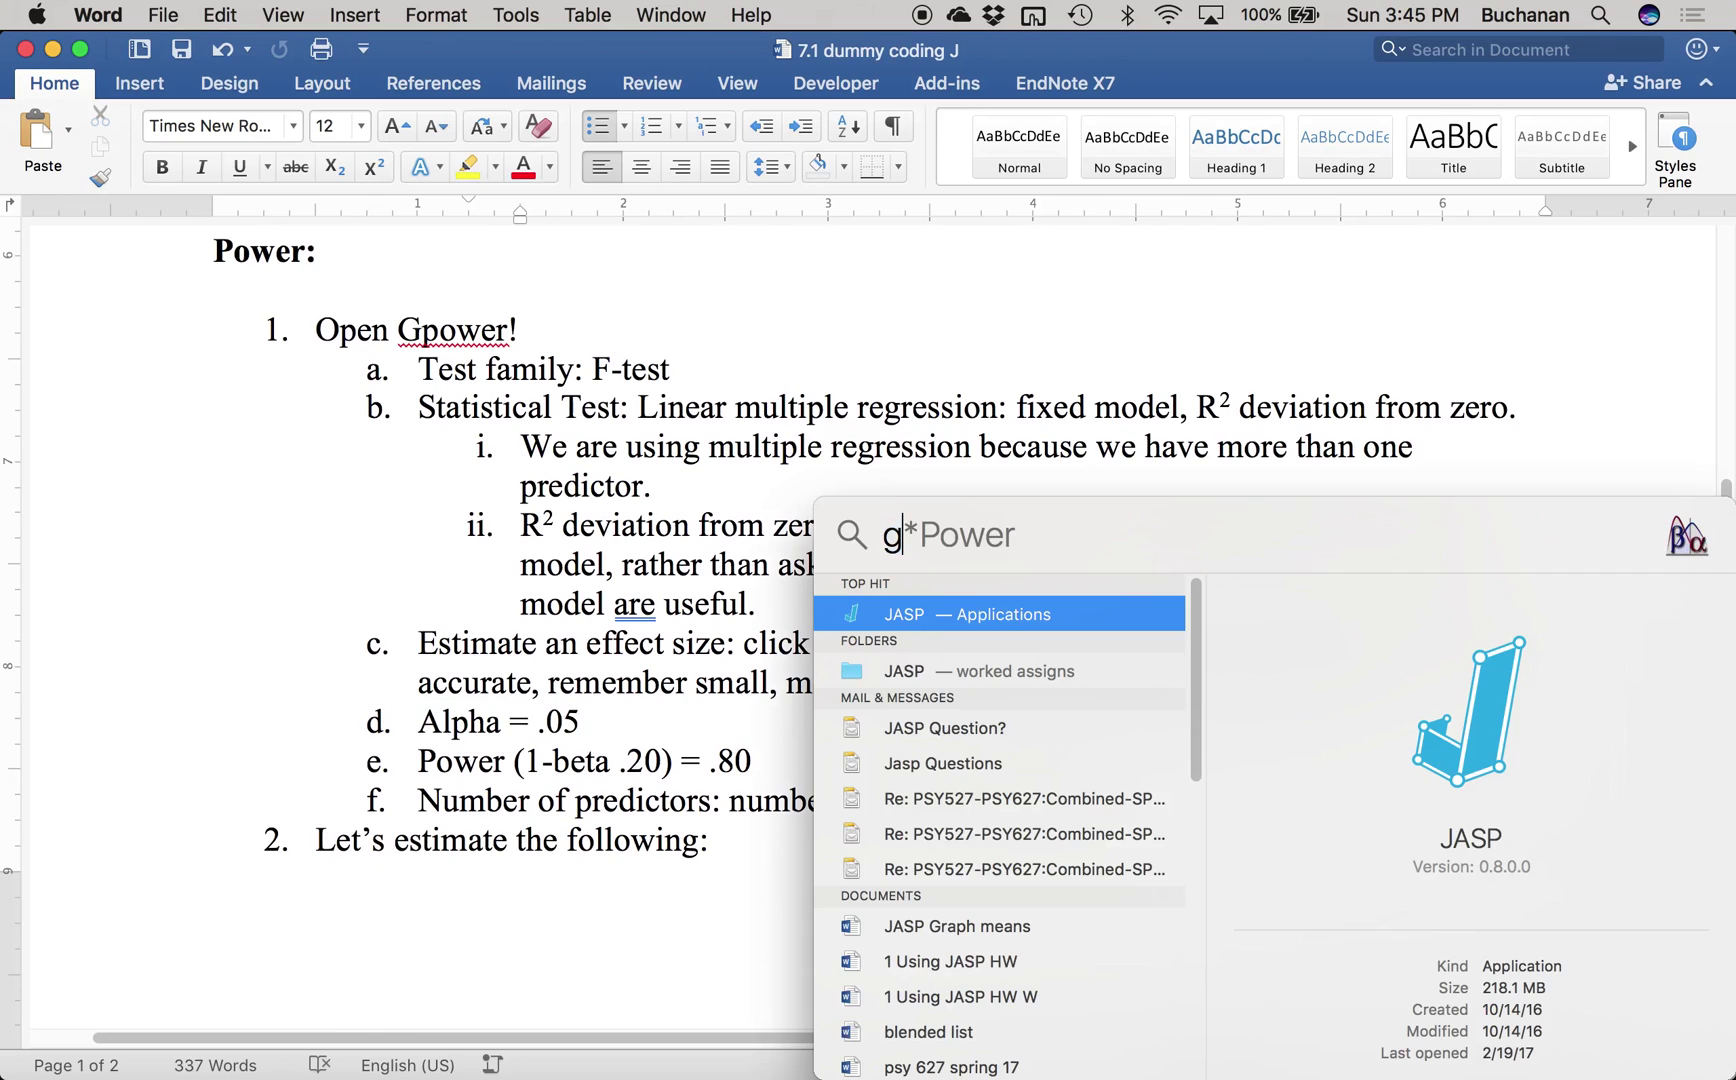
pyautogui.press('Return')
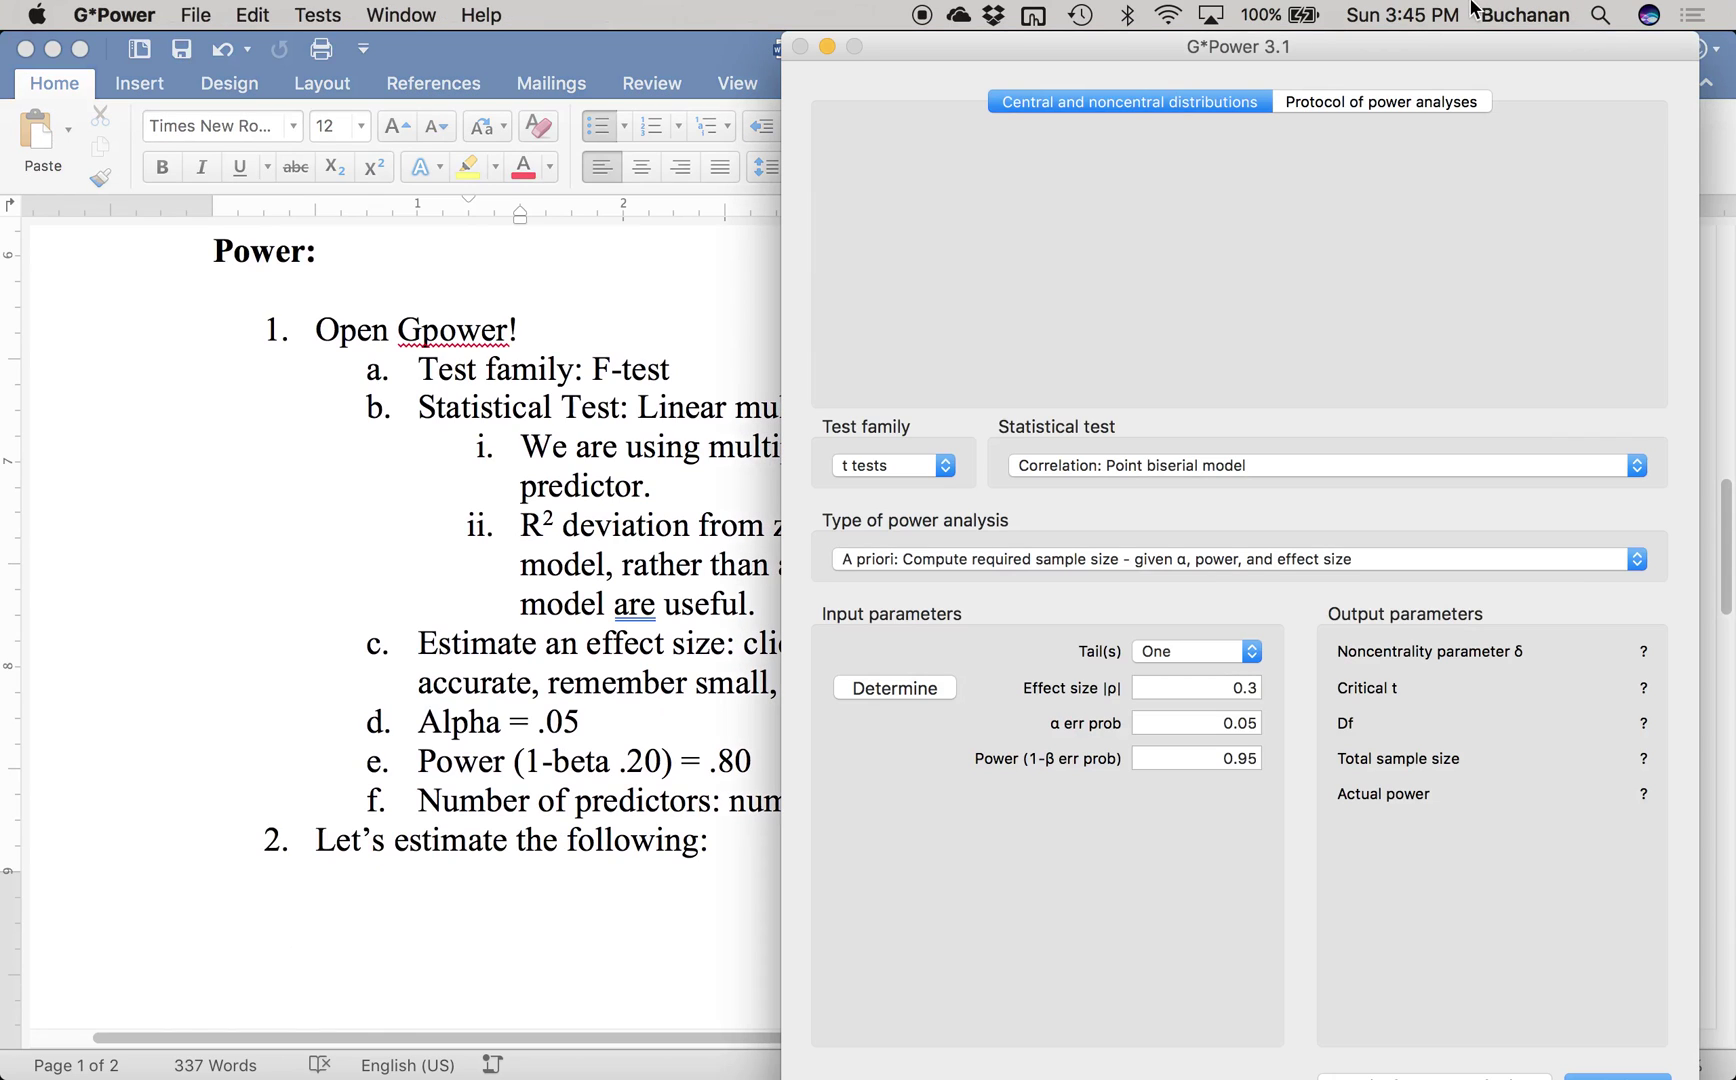
# Step: Set the test family to F tests and the statistical test to Linear multiple regression: Fixed model, R² deviation from zero
pyautogui.click(910, 466)
pyautogui.click(885, 444)
pyautogui.click(1040, 467)
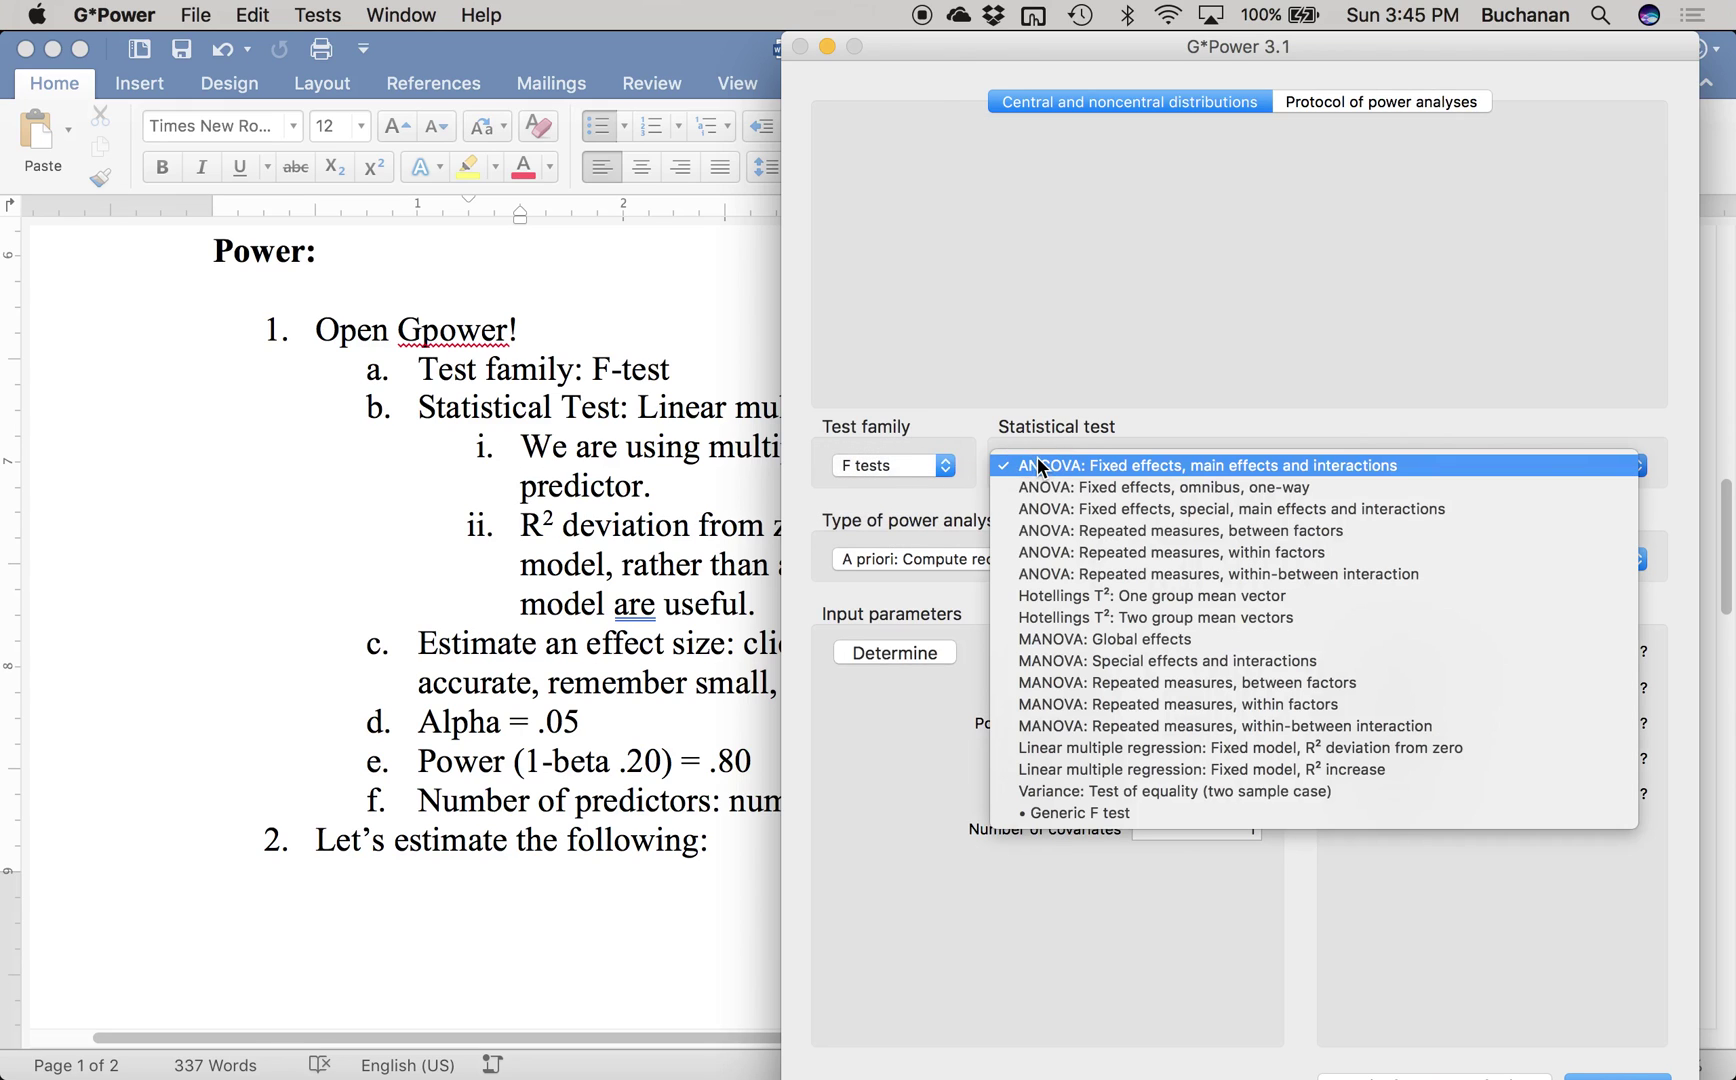
pyautogui.moveTo(990, 48); pyautogui.dragTo(643, 650)
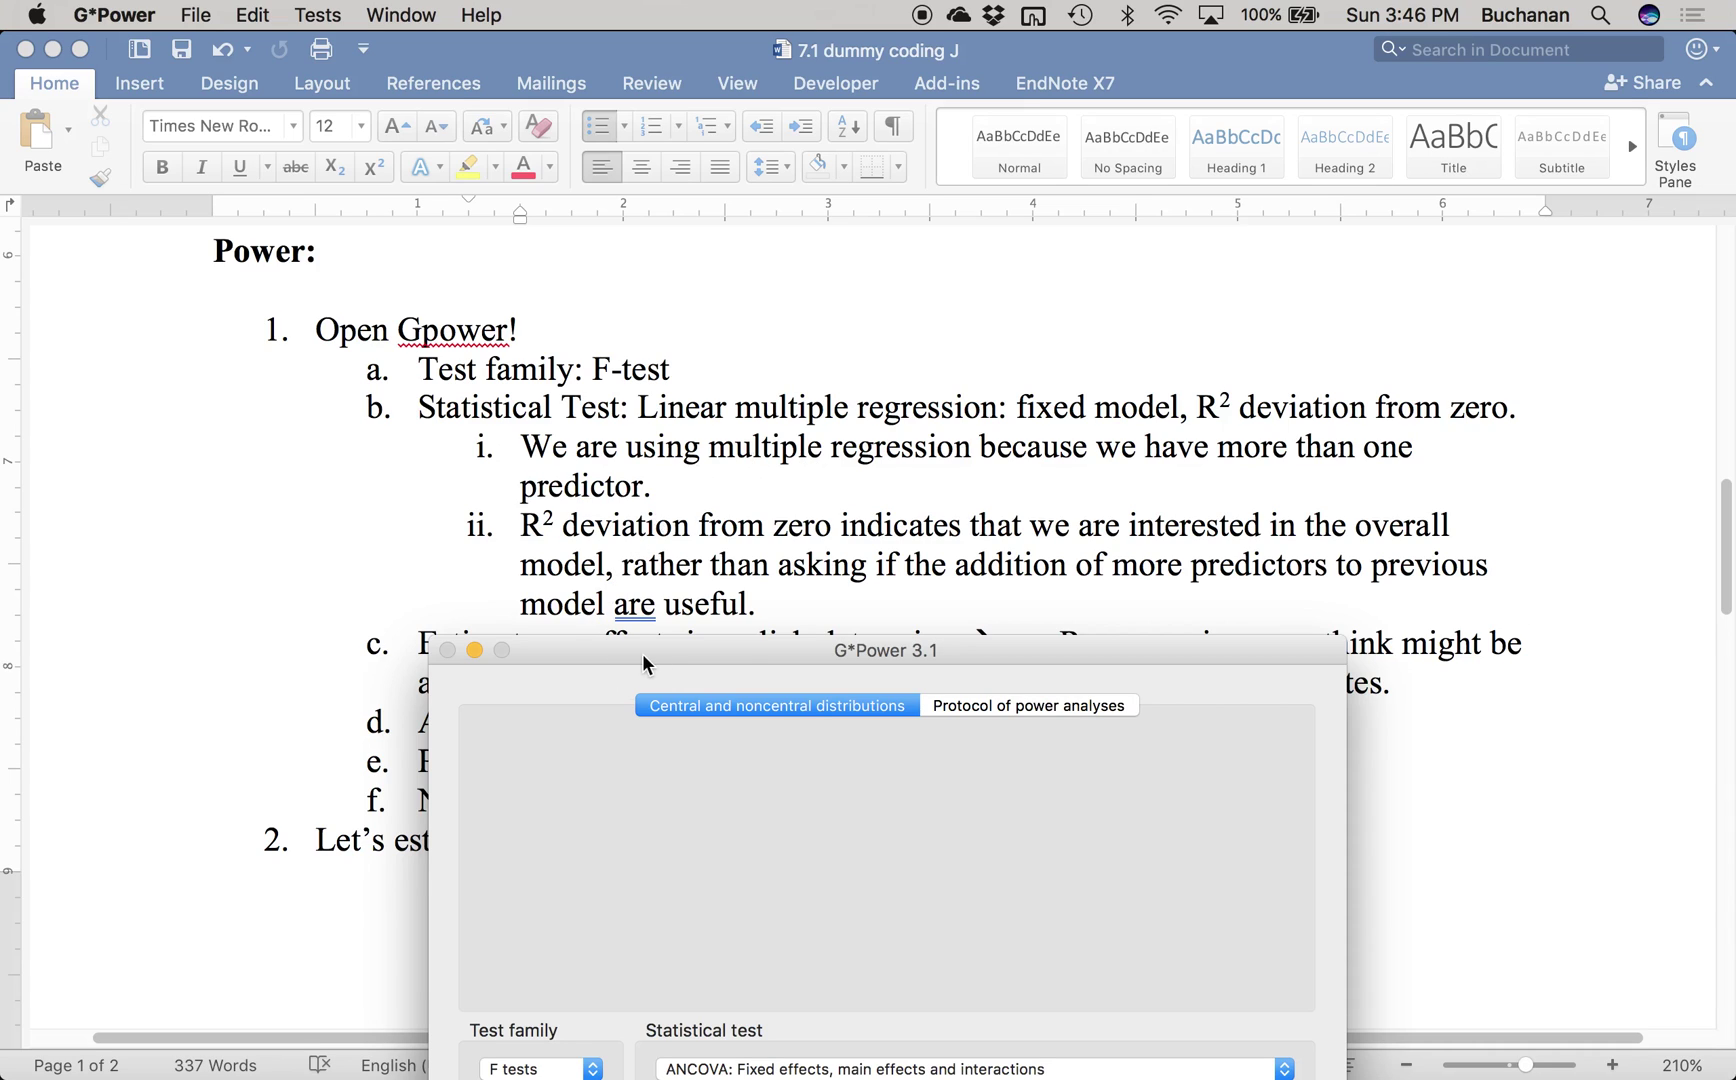
pyautogui.moveTo(721, 668); pyautogui.dragTo(1060, 51)
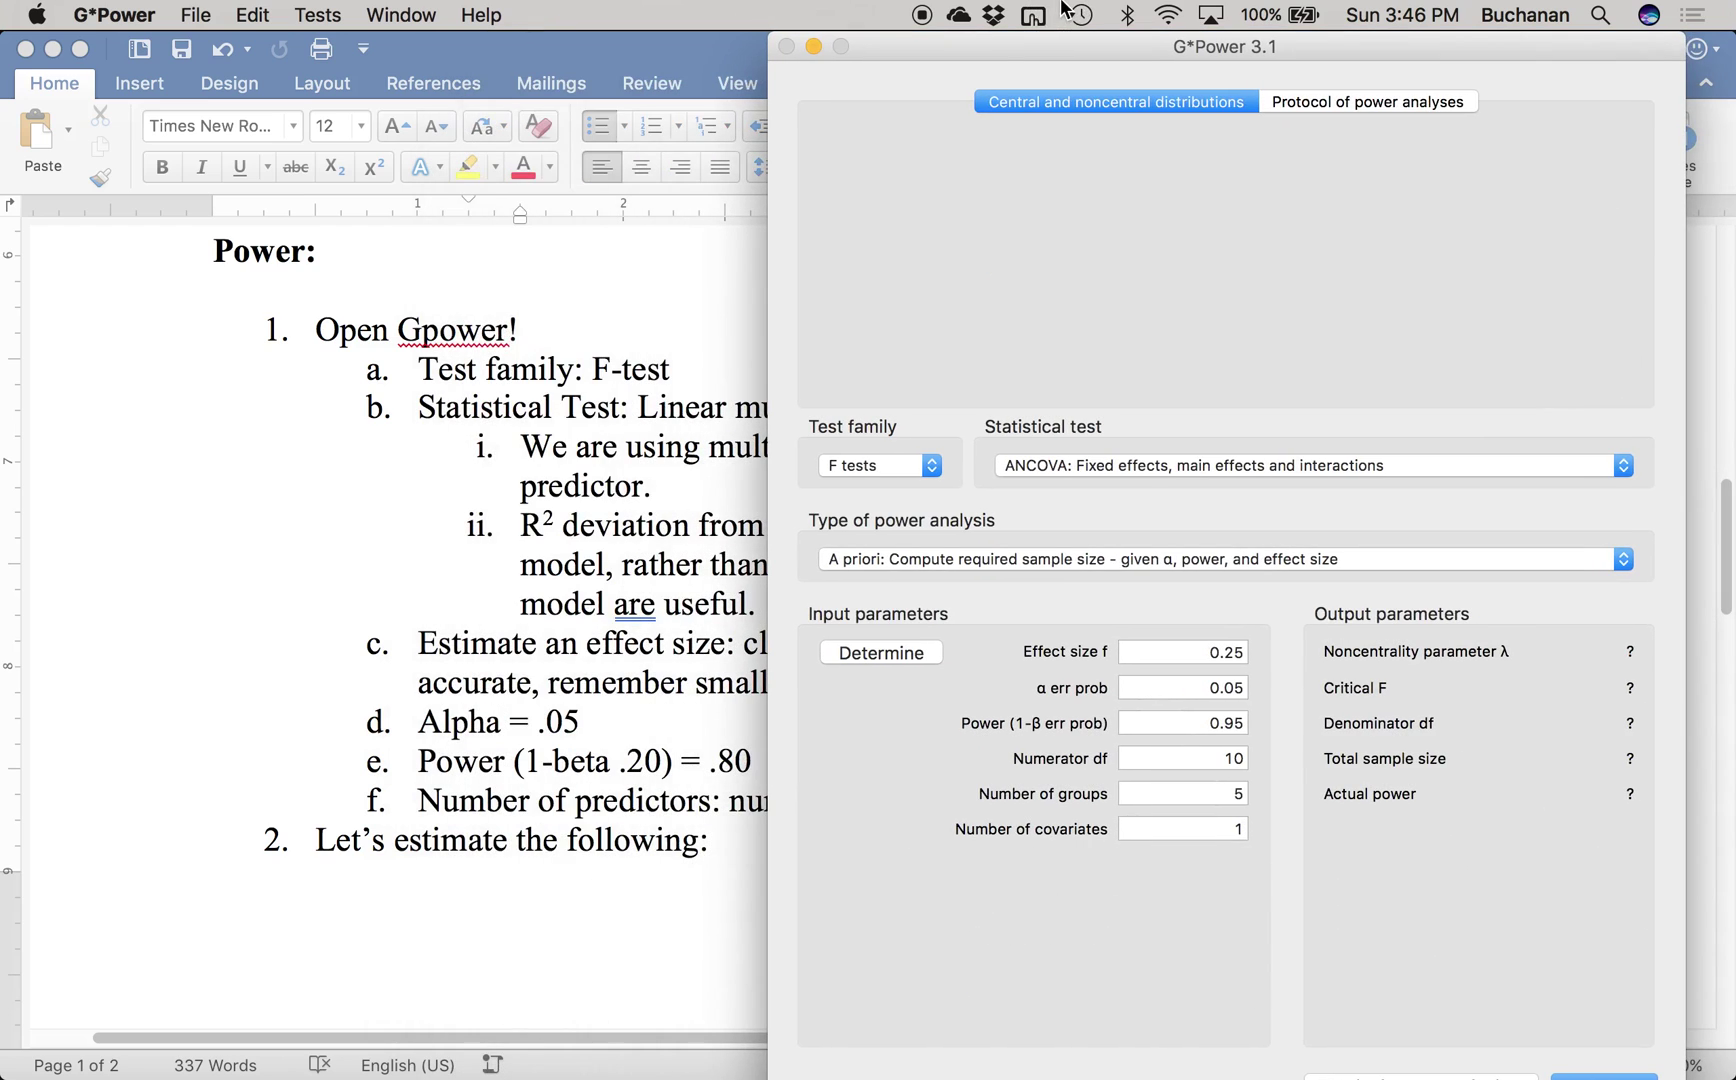
pyautogui.click(1022, 466)
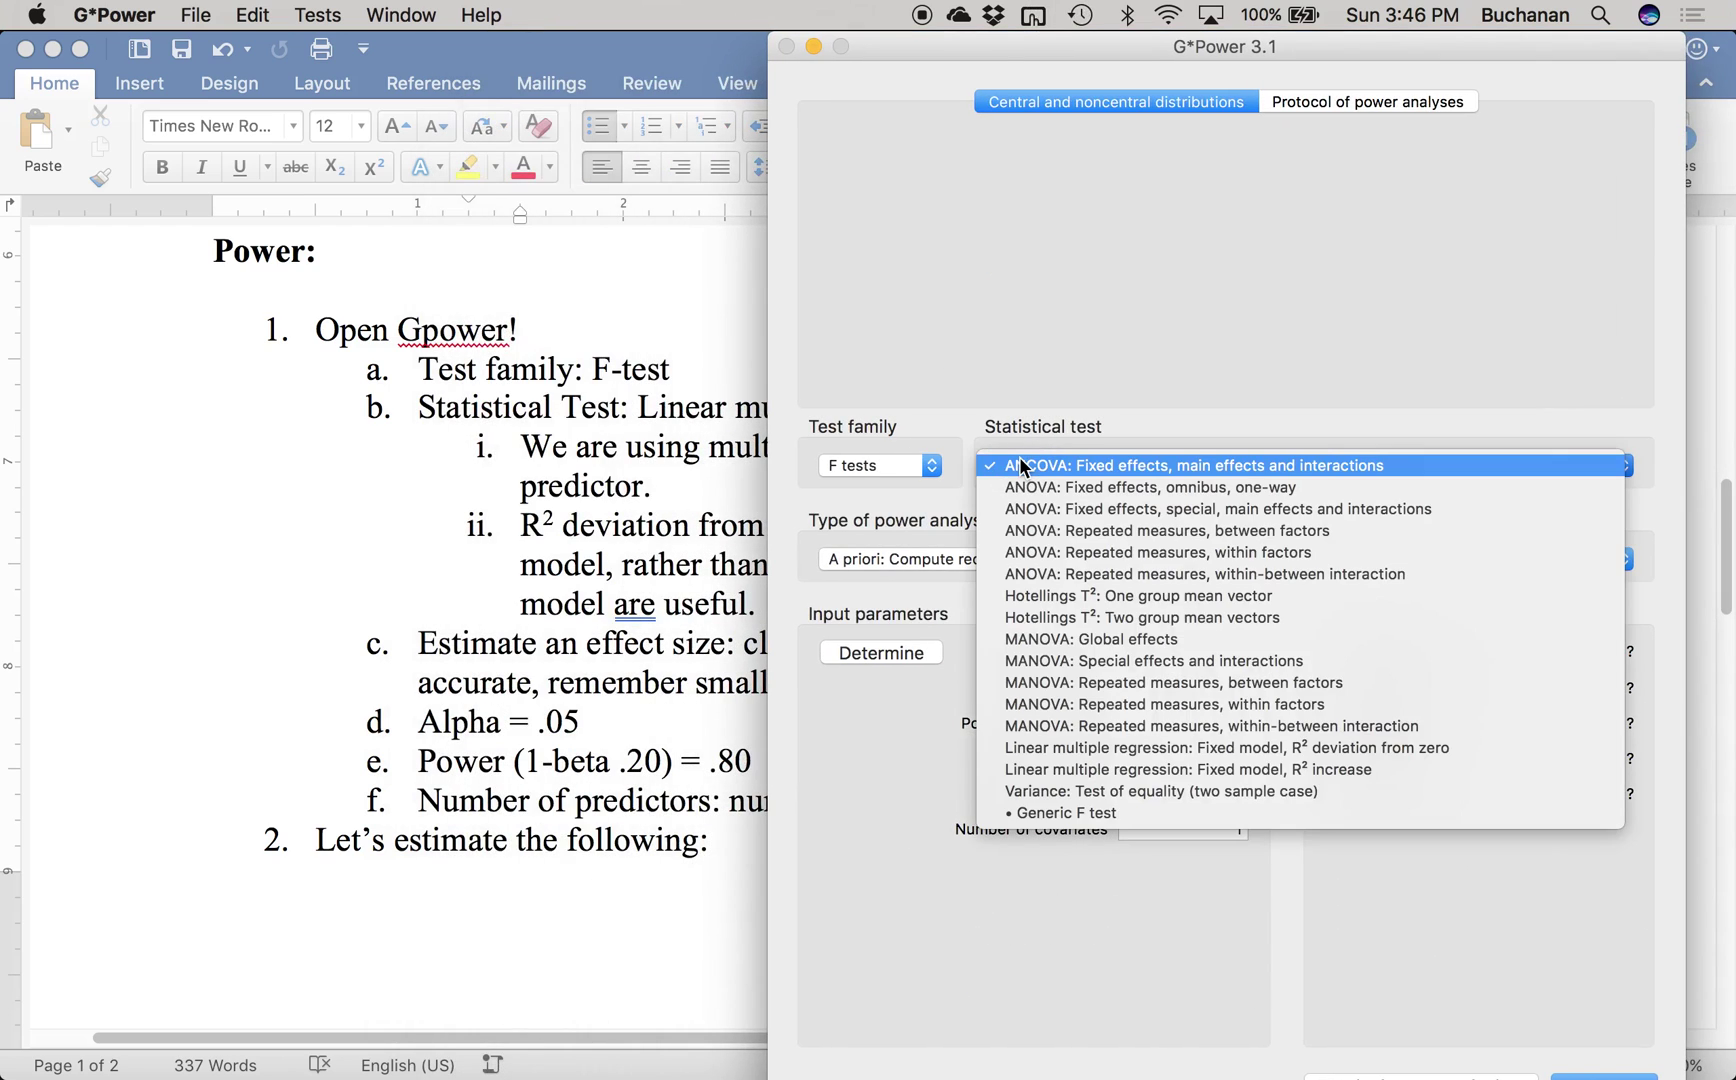
pyautogui.click(1130, 747)
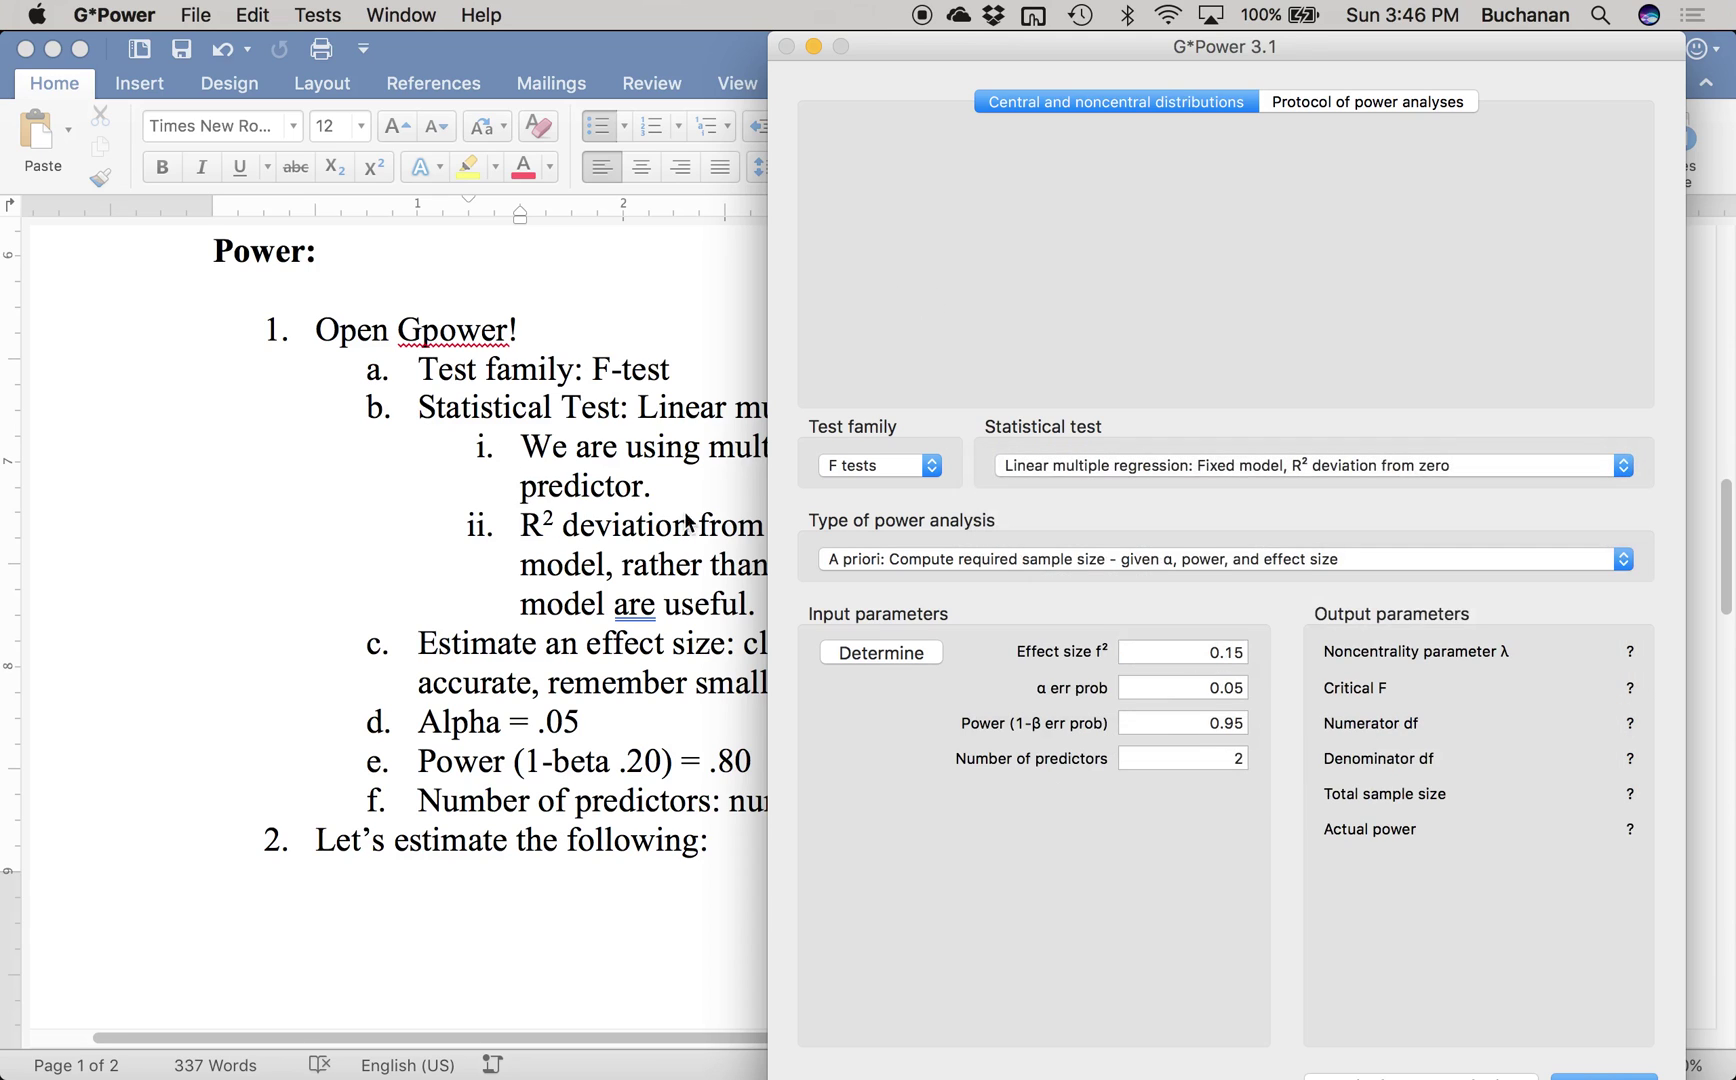
# Step: Review the Power section of the Word notes for the effect size, alpha, power and number of predictors to use
pyautogui.moveTo(967, 52); pyautogui.dragTo(1001, 83)
pyautogui.scroll(-8, 321, 782)
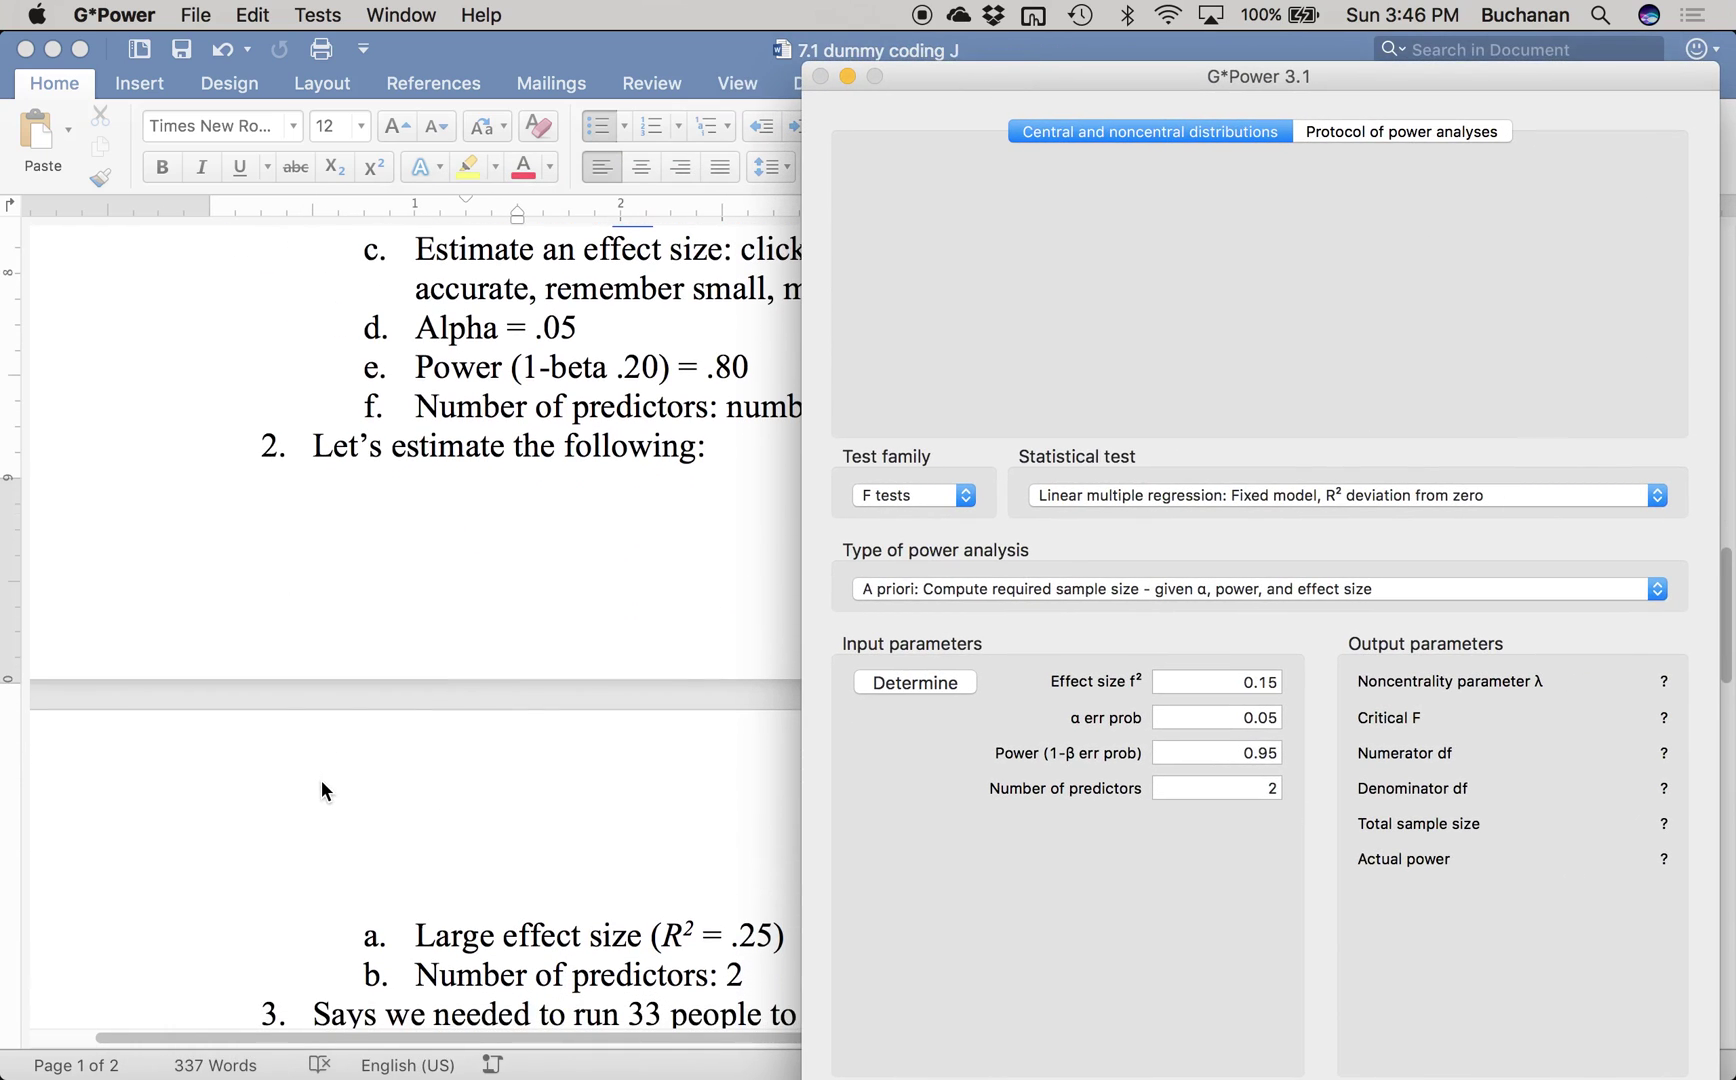
pyautogui.click(976, 80)
pyautogui.moveTo(976, 80); pyautogui.dragTo(770, 384)
pyautogui.click(45, 88)
pyautogui.click(45, 88)
pyautogui.click(45, 88)
pyautogui.hotkey('ctrl', 'Up')
pyautogui.click(1364, 368)
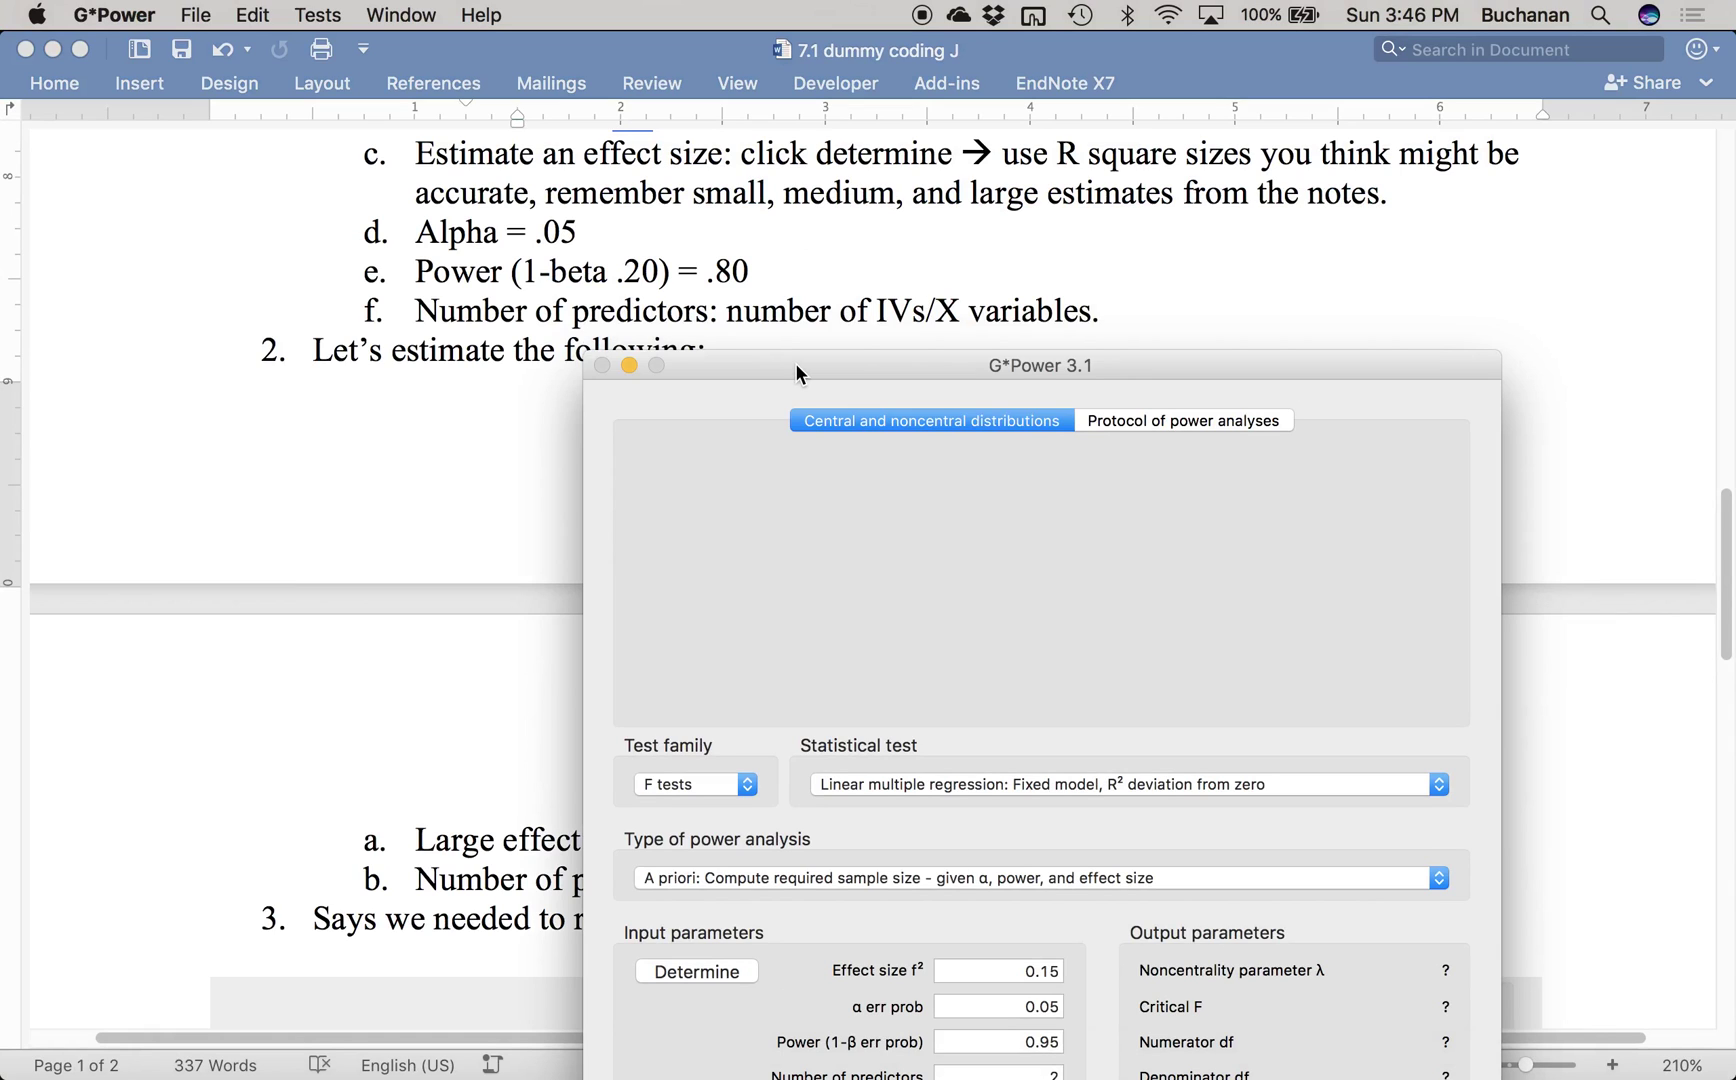
pyautogui.click(835, 342)
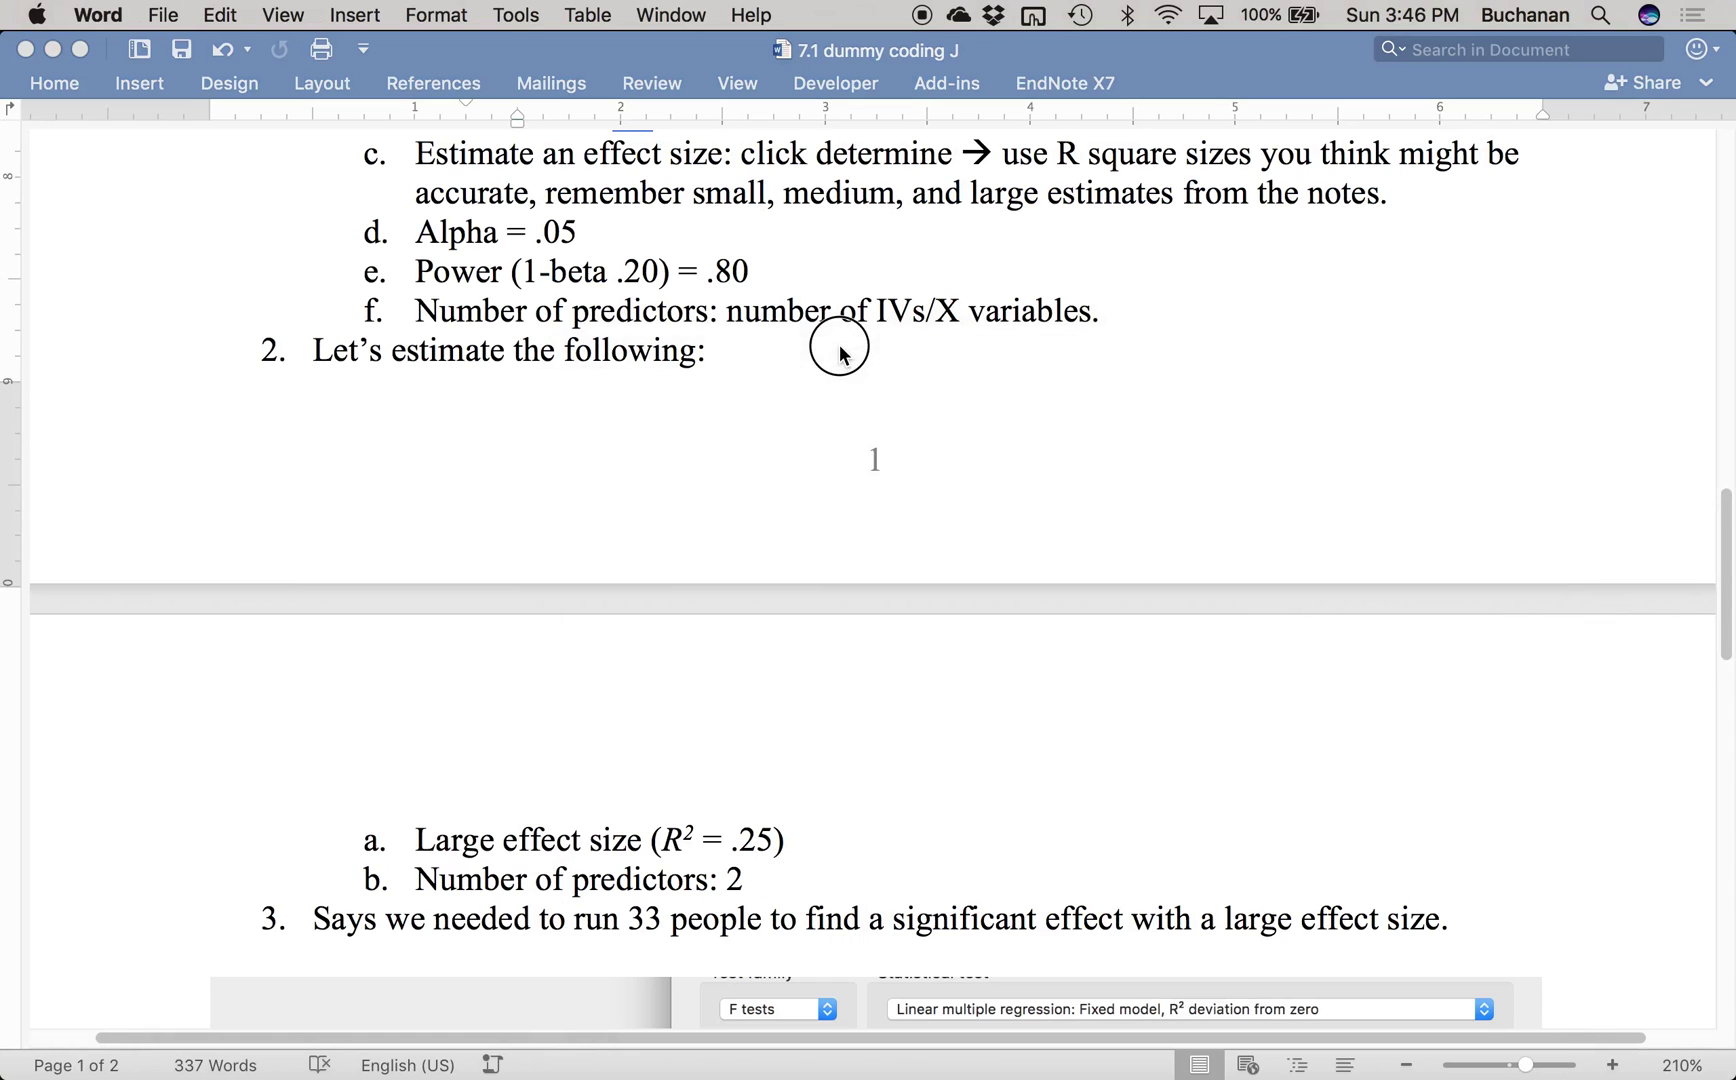
pyautogui.hotkey('ctrl', 'Up')
pyautogui.click(1311, 694)
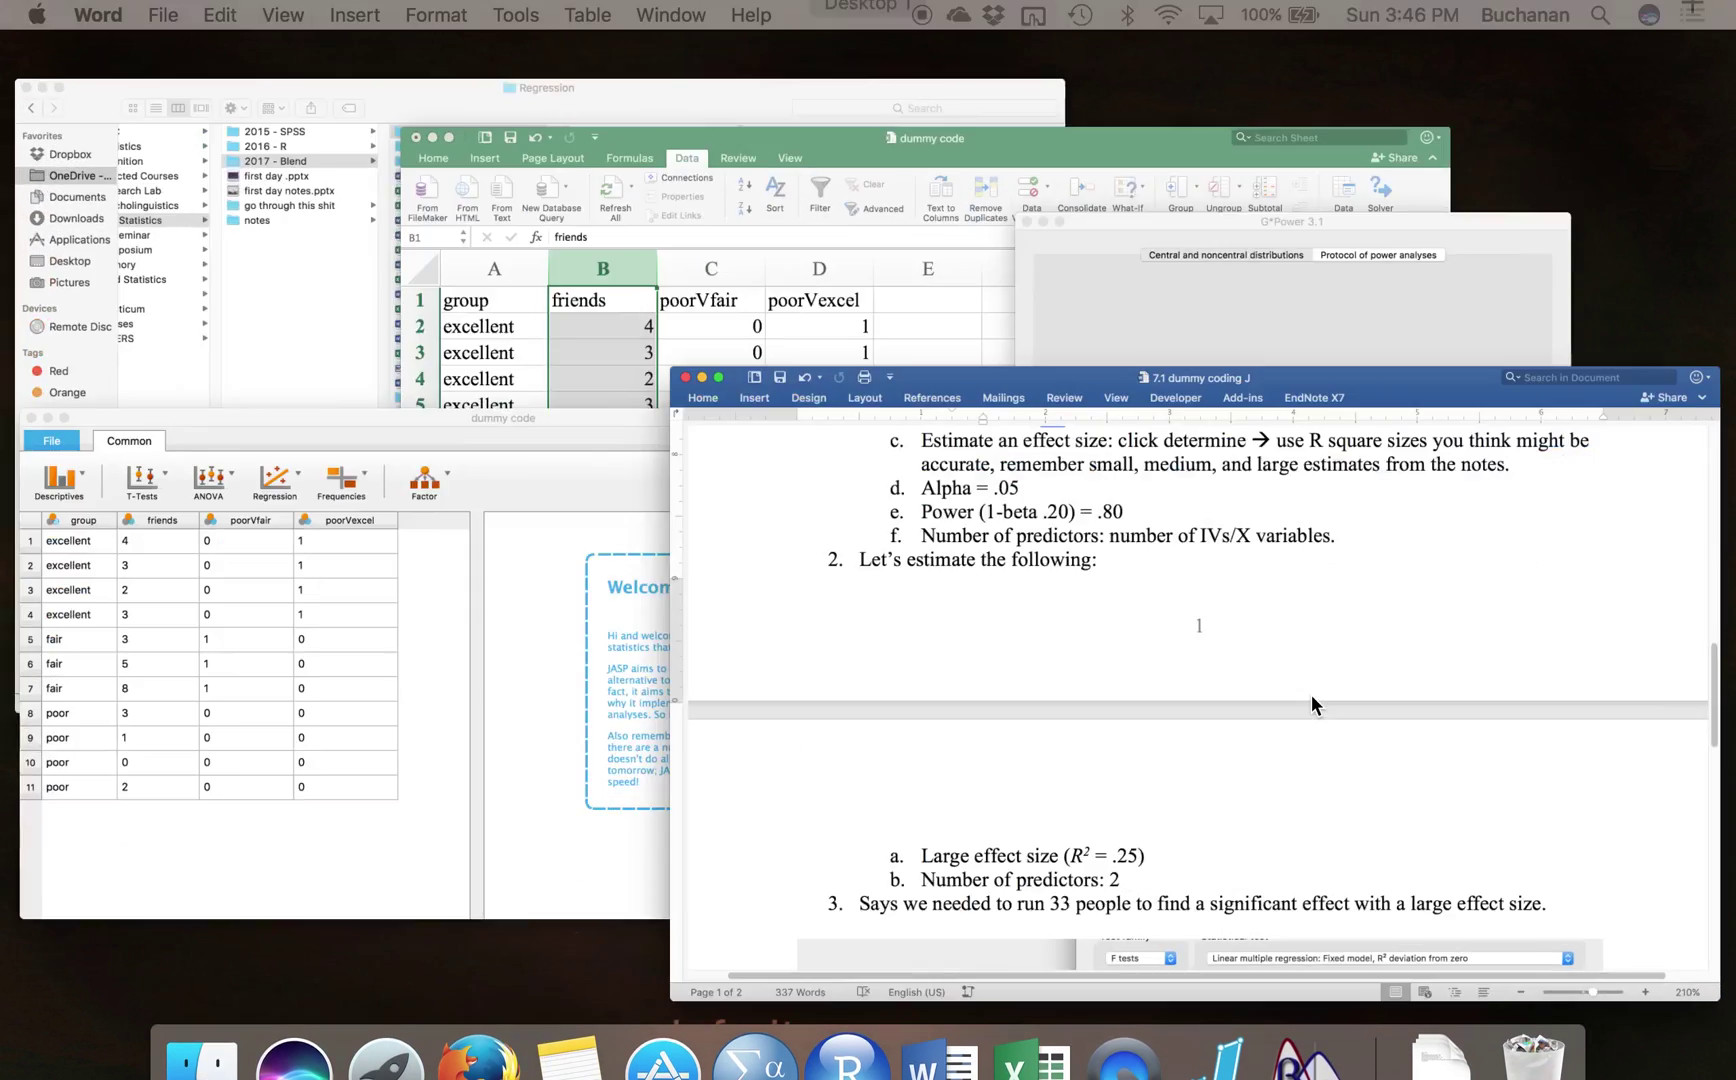
pyautogui.scroll(-3, 1078, 828)
pyautogui.scroll(-2, 1078, 828)
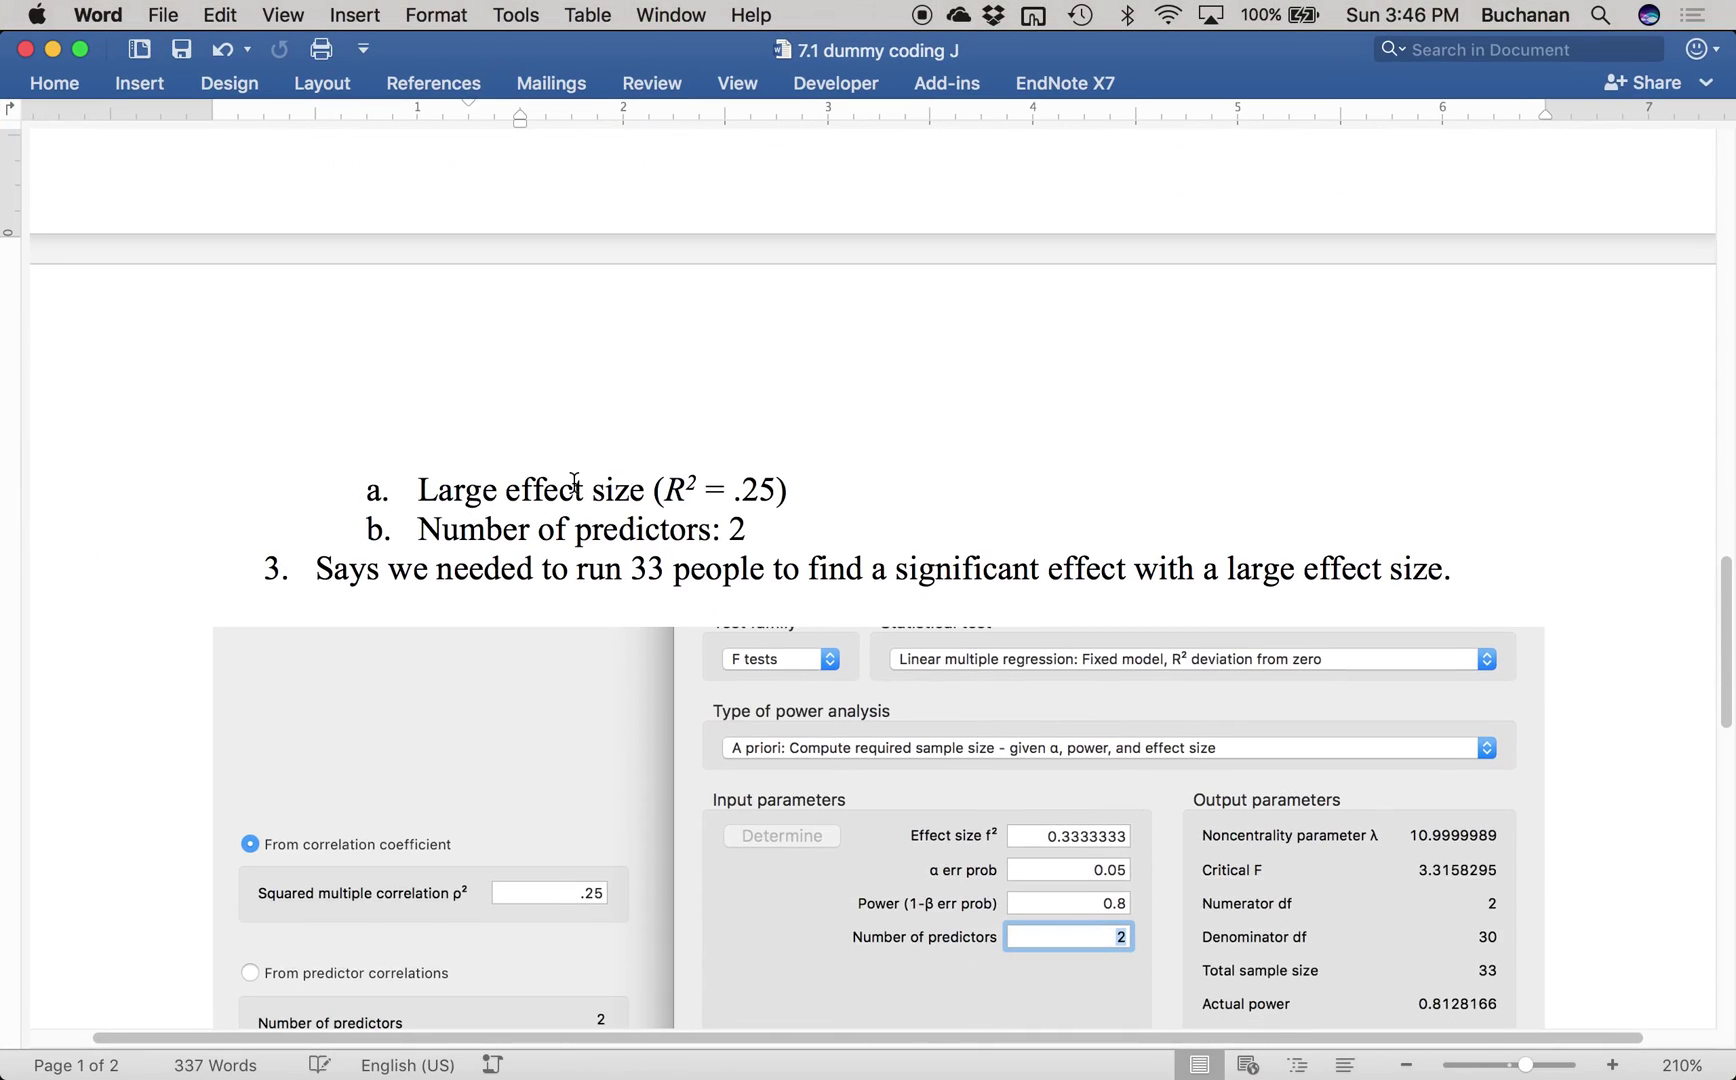
# Step: Switch to G*Power, determine the effect size from a squared multiple correlation of .25 and transfer it to the main window
pyautogui.hotkey('ctrl', 'Up')
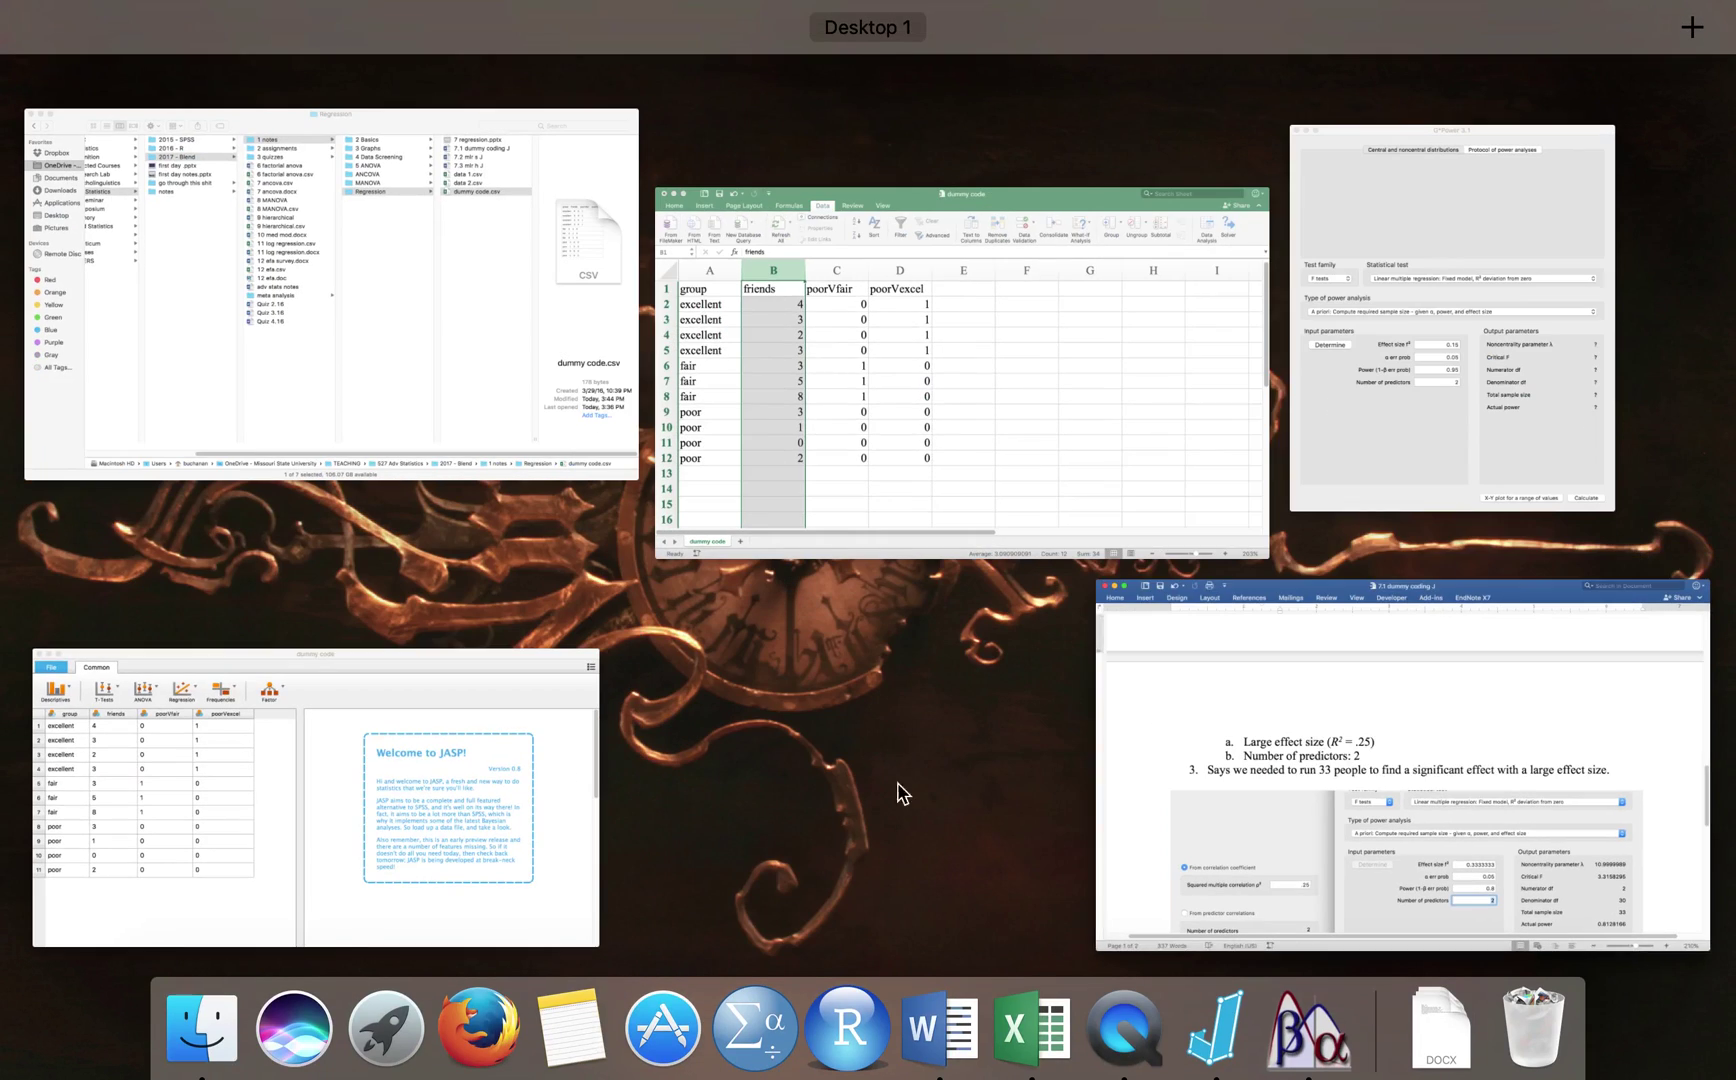
pyautogui.click(1405, 438)
pyautogui.moveTo(951, 362); pyautogui.dragTo(1026, 44)
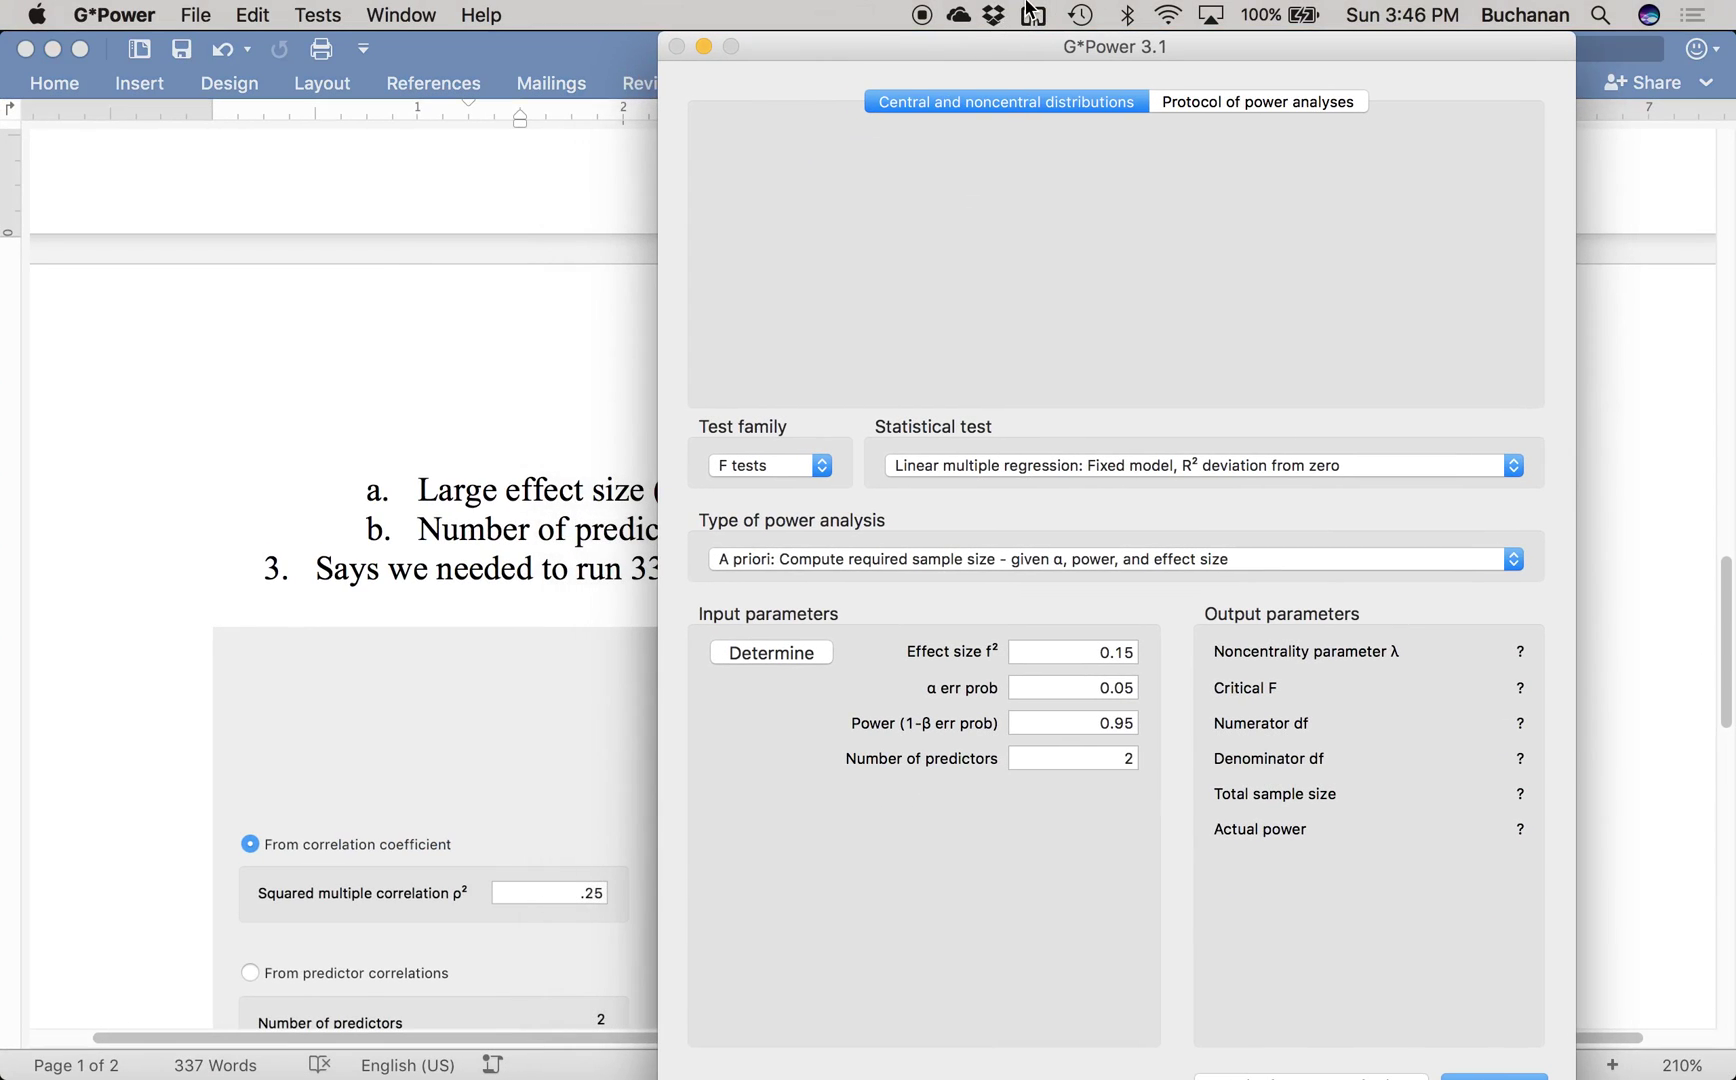
pyautogui.click(785, 656)
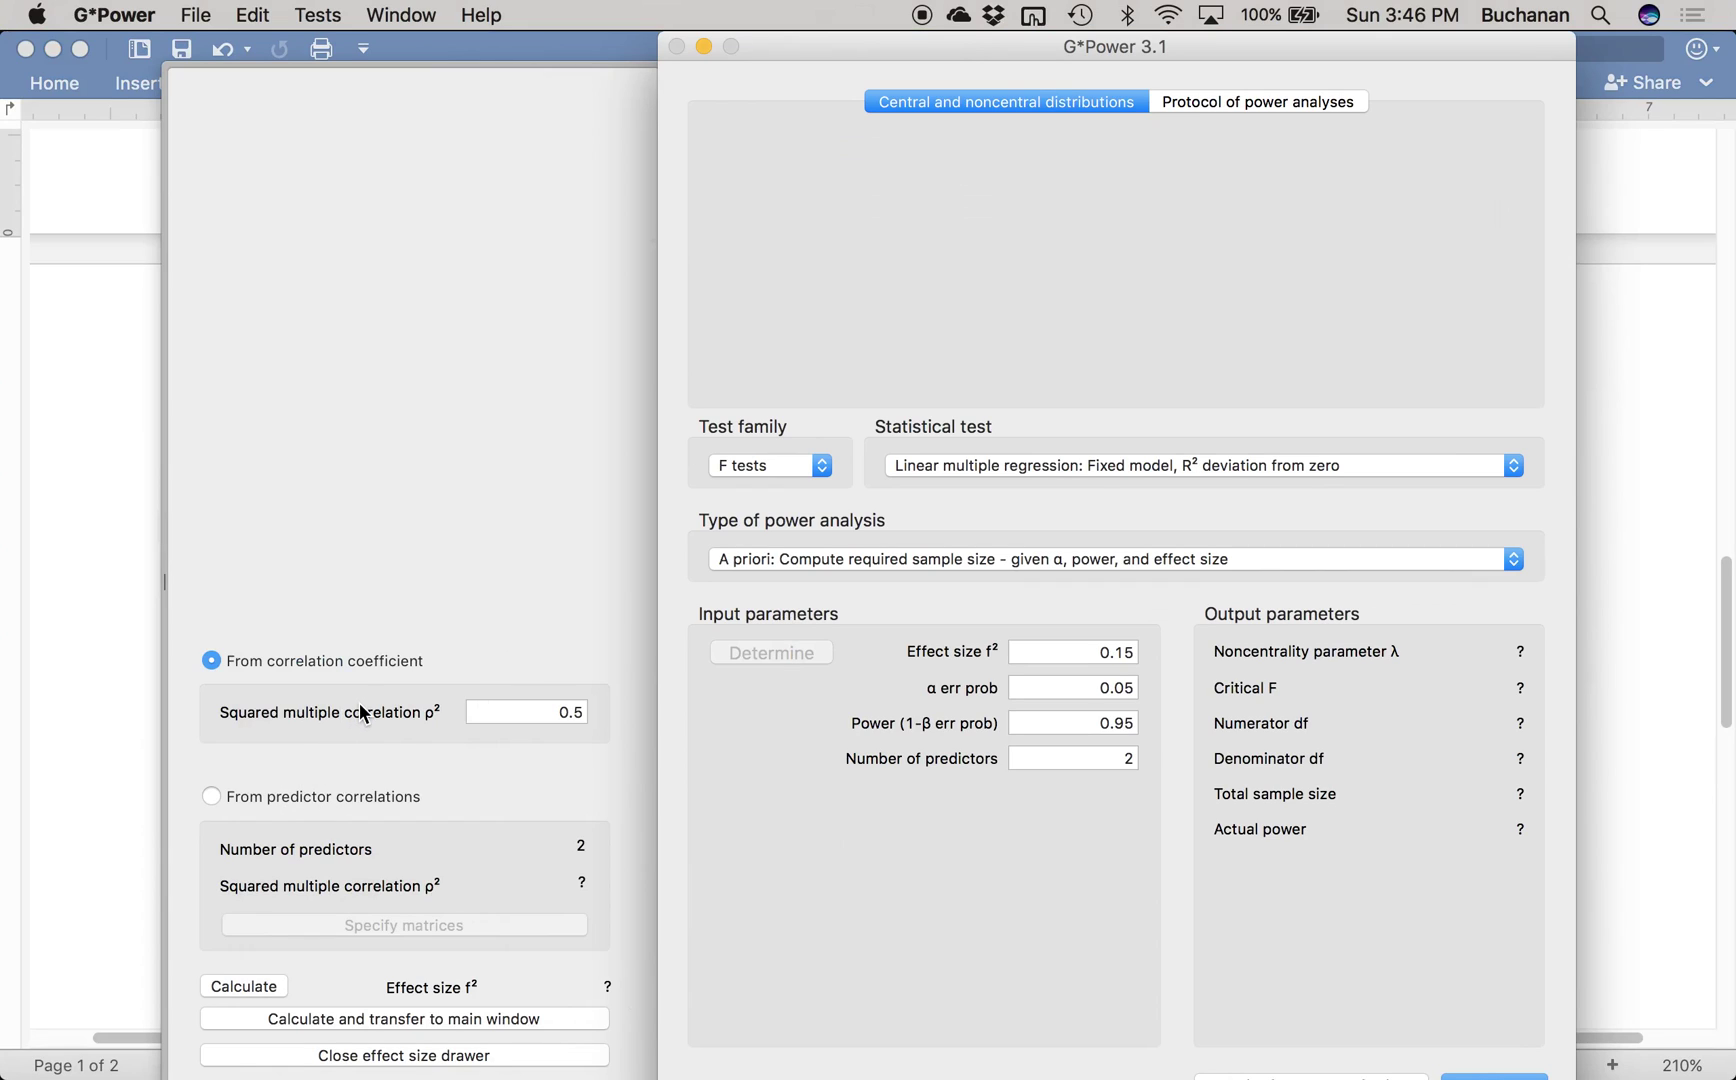
pyautogui.doubleClick(550, 708)
pyautogui.write('.25')
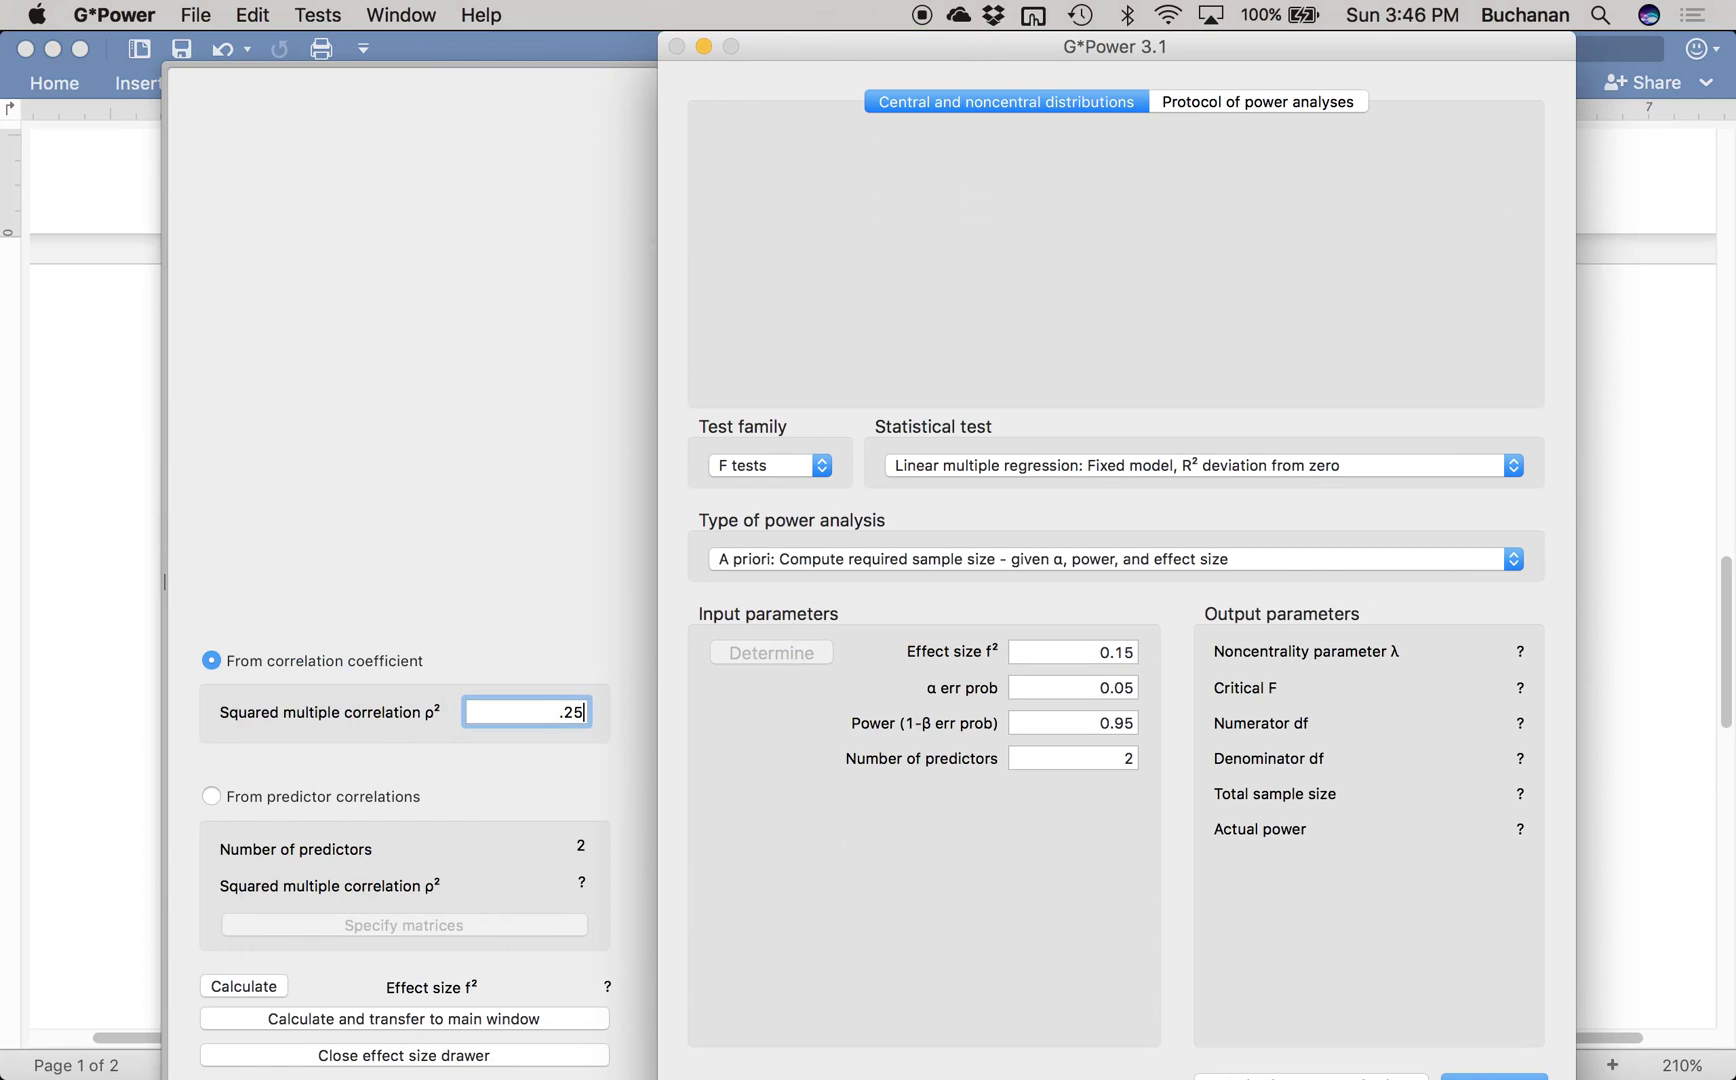
pyautogui.click(355, 1016)
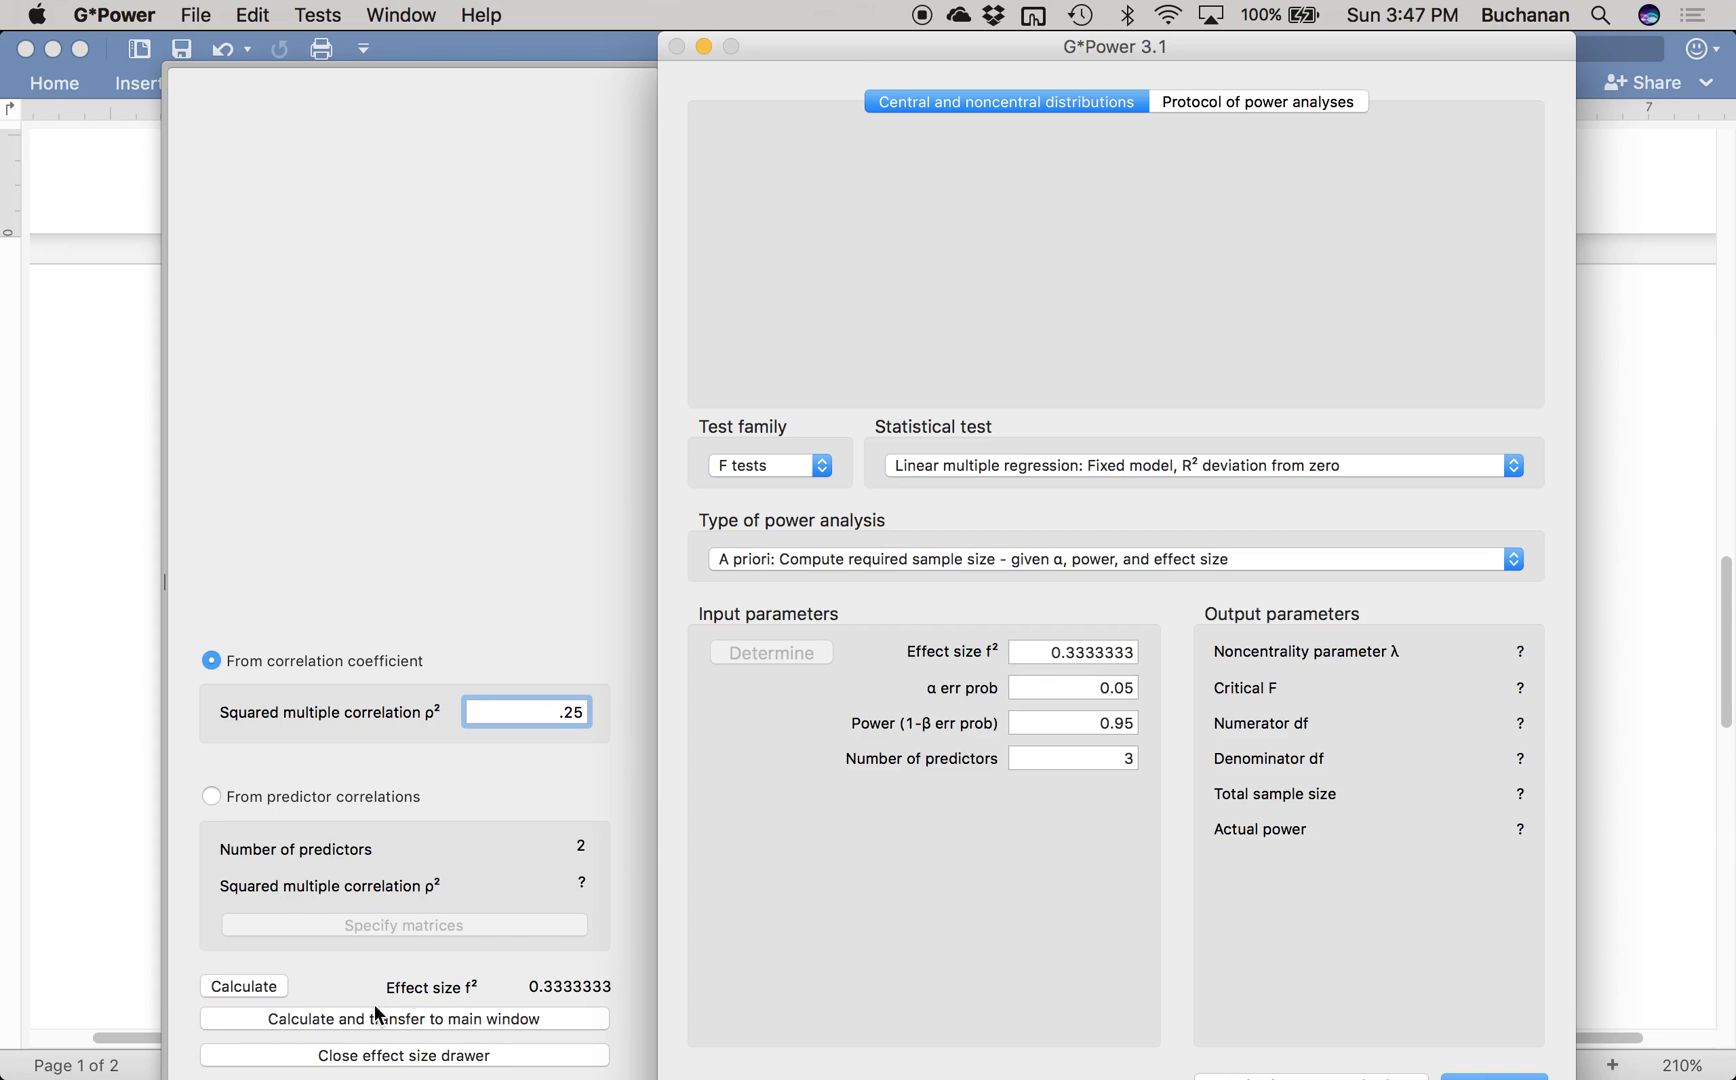
# Step: Set the power to .80 and the number of predictors to 2, and calculate the required sample size
pyautogui.doubleClick(1092, 688)
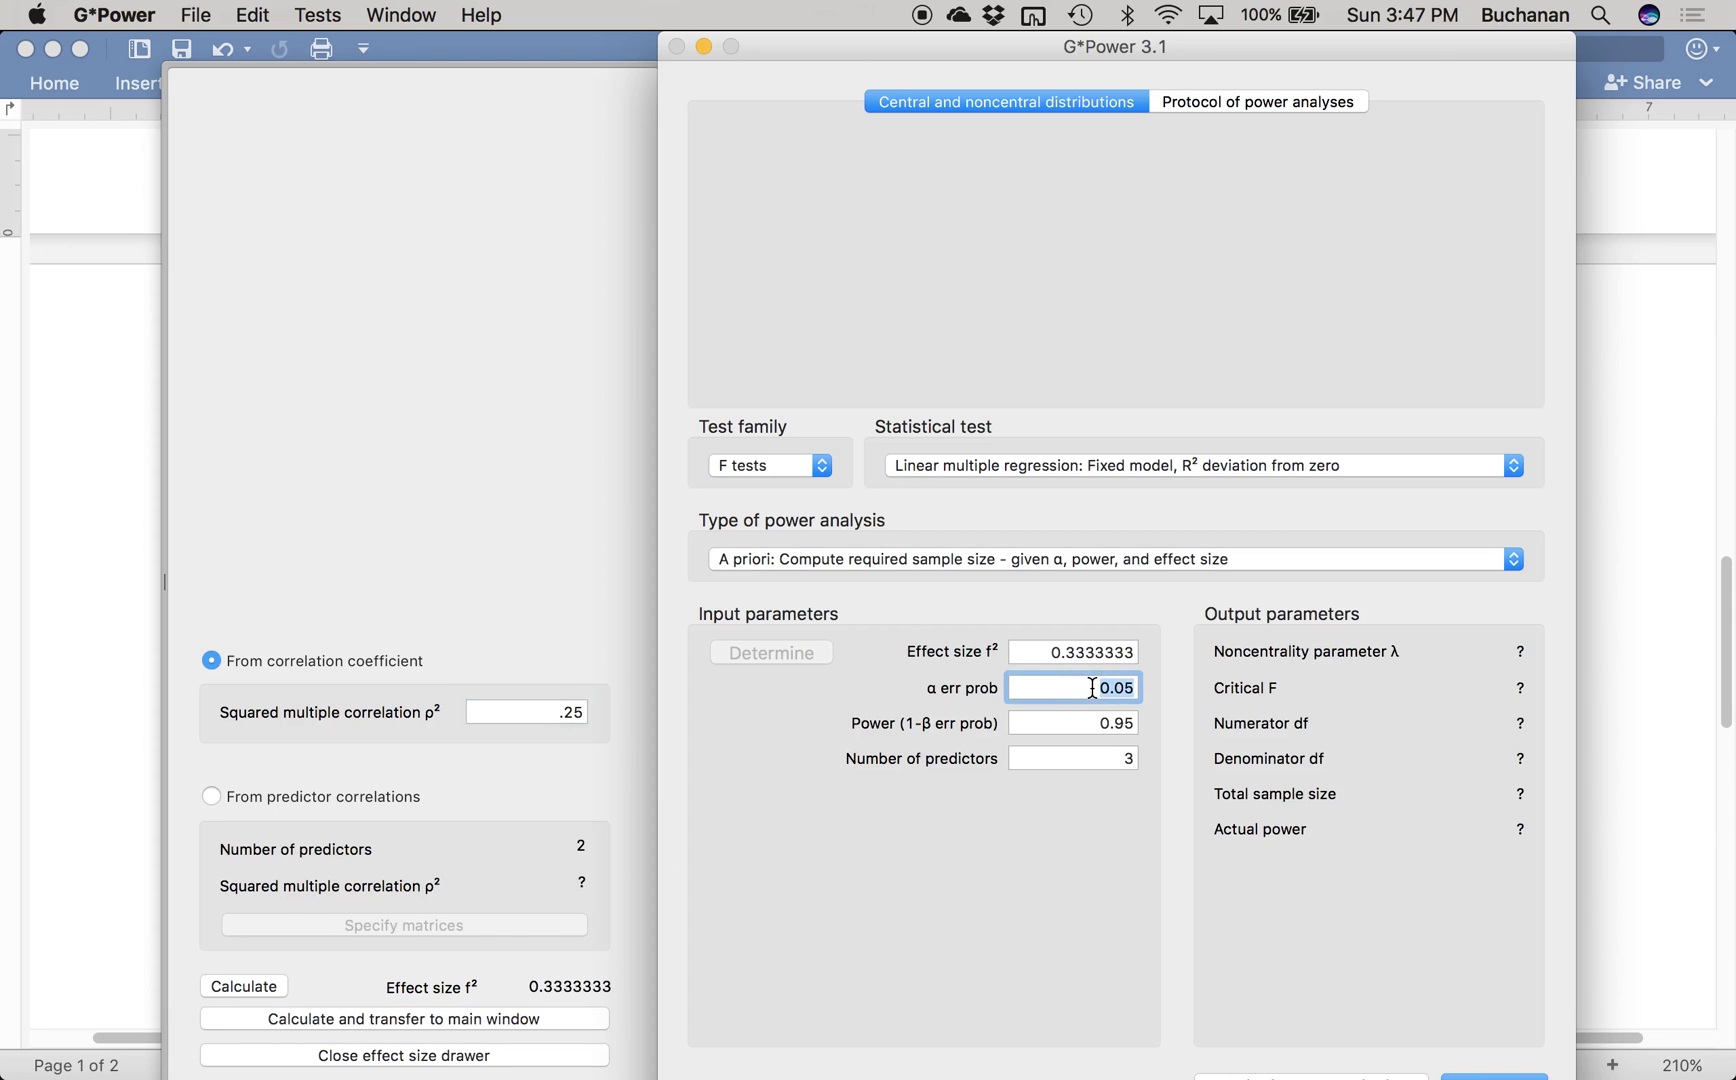
pyautogui.doubleClick(1089, 724)
pyautogui.write('.80')
pyautogui.press('Tab')
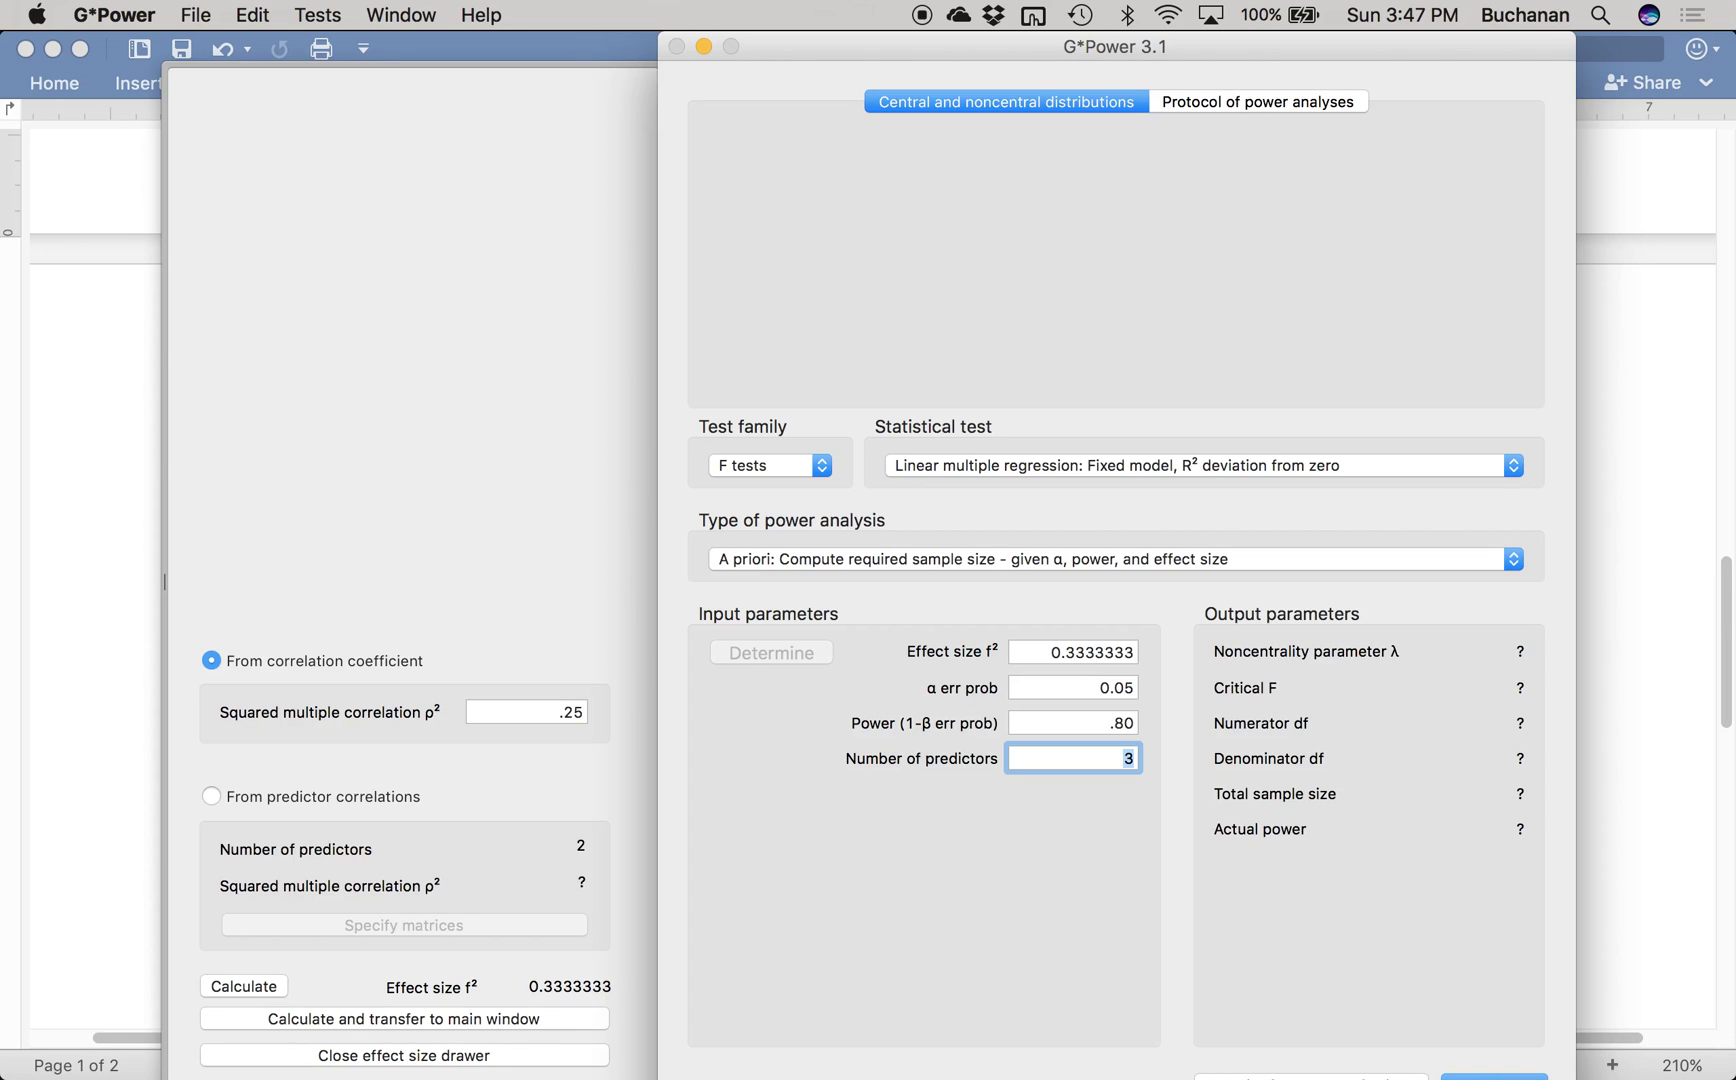
pyautogui.write('2')
pyautogui.press('Return')
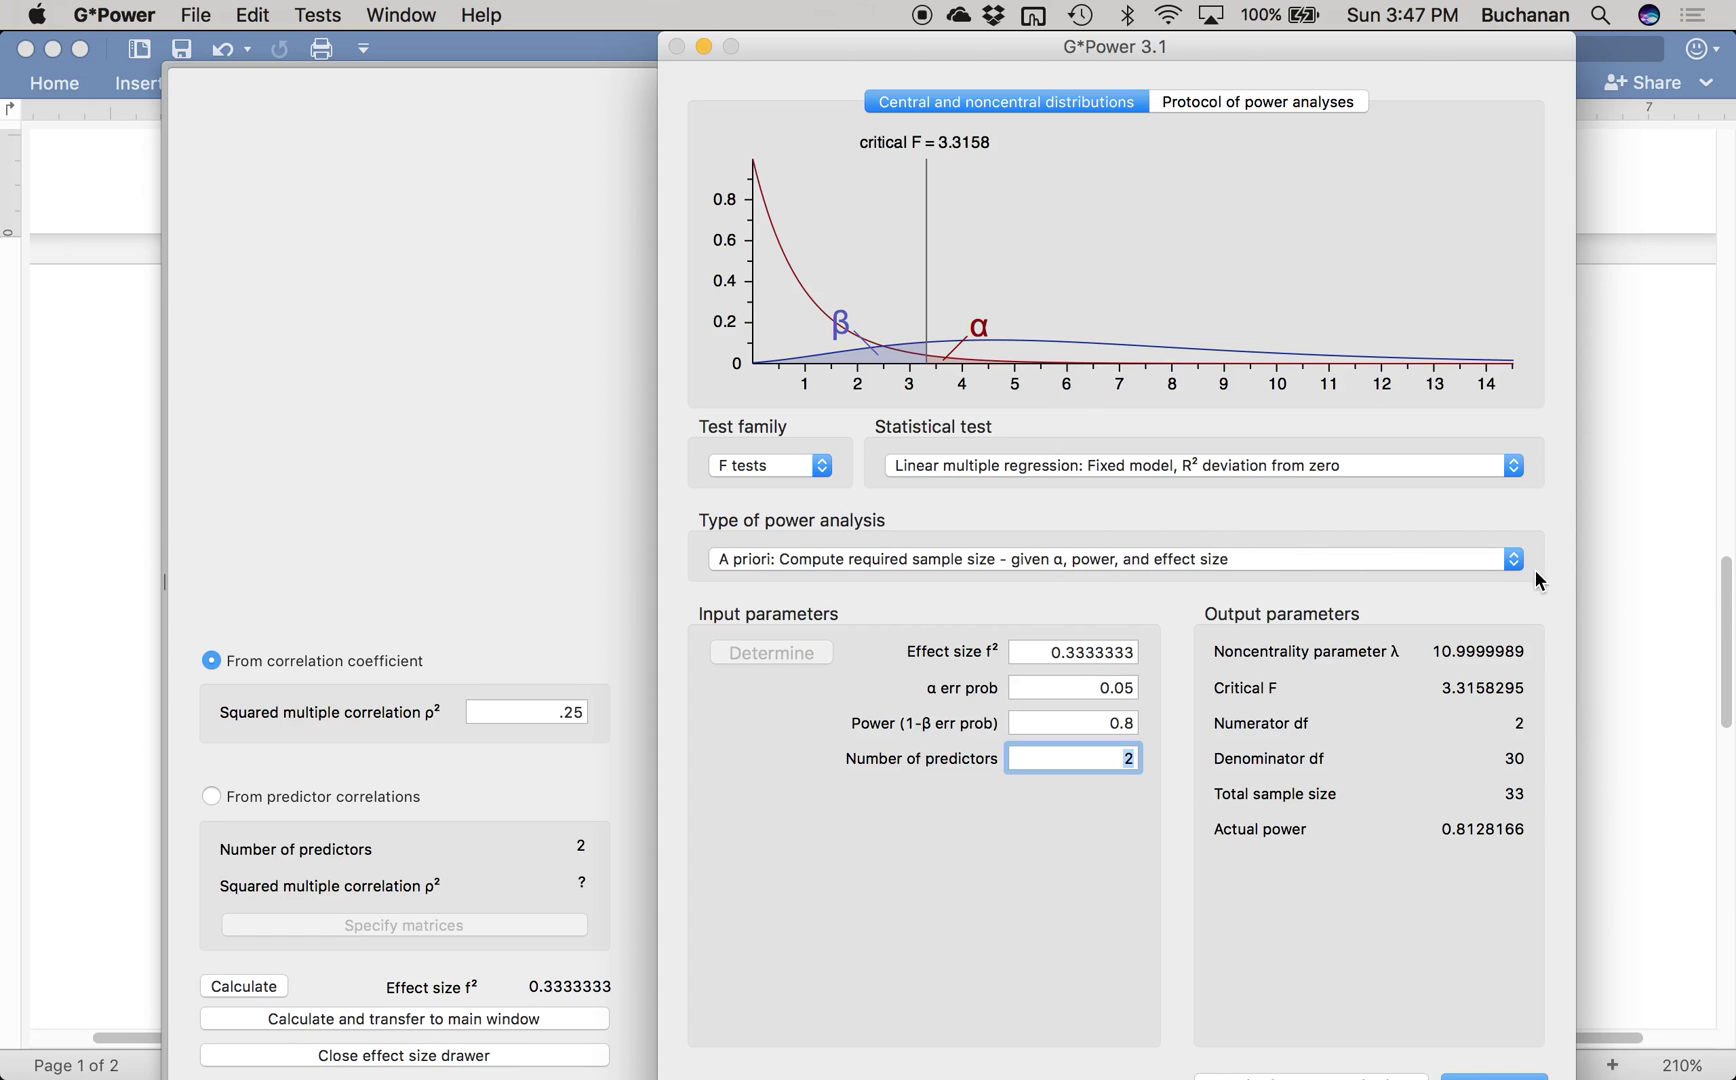
# Step: Return to the Word notes and read from the power example to the paragraph on assumptions
pyautogui.click(1599, 523)
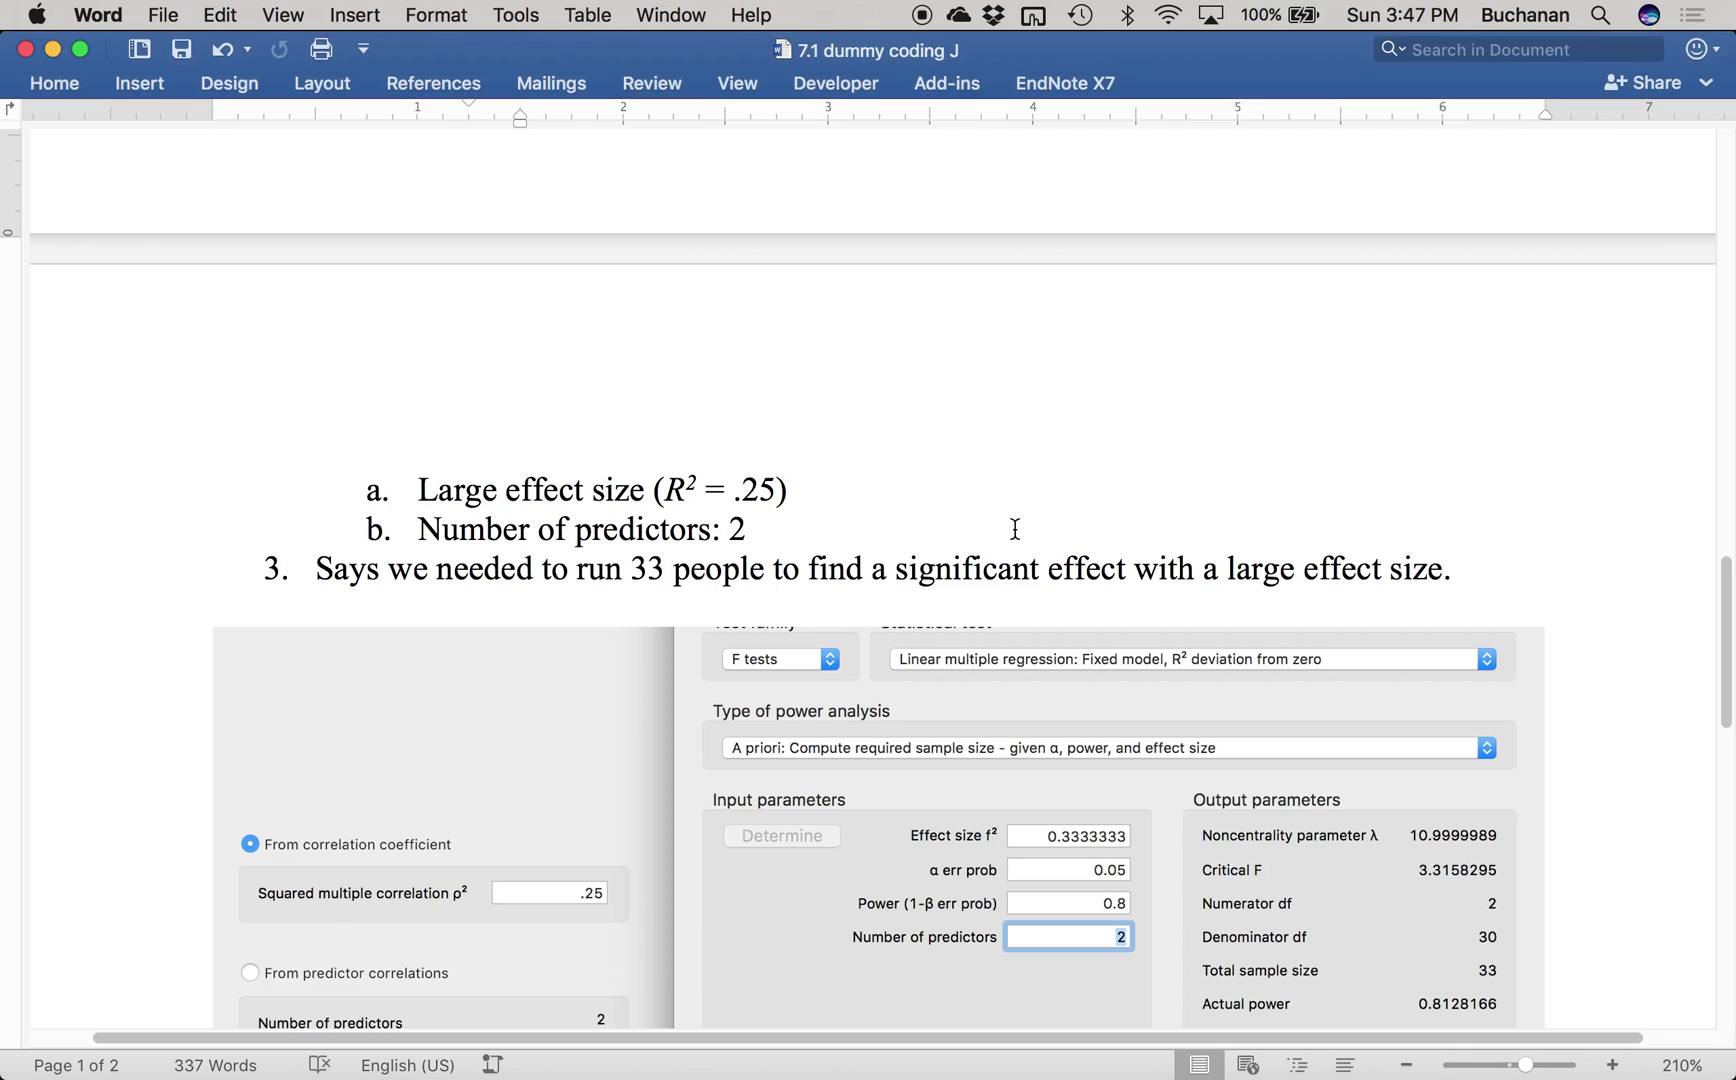
pyautogui.scroll(3, 341, 476)
pyautogui.scroll(-10, 340, 475)
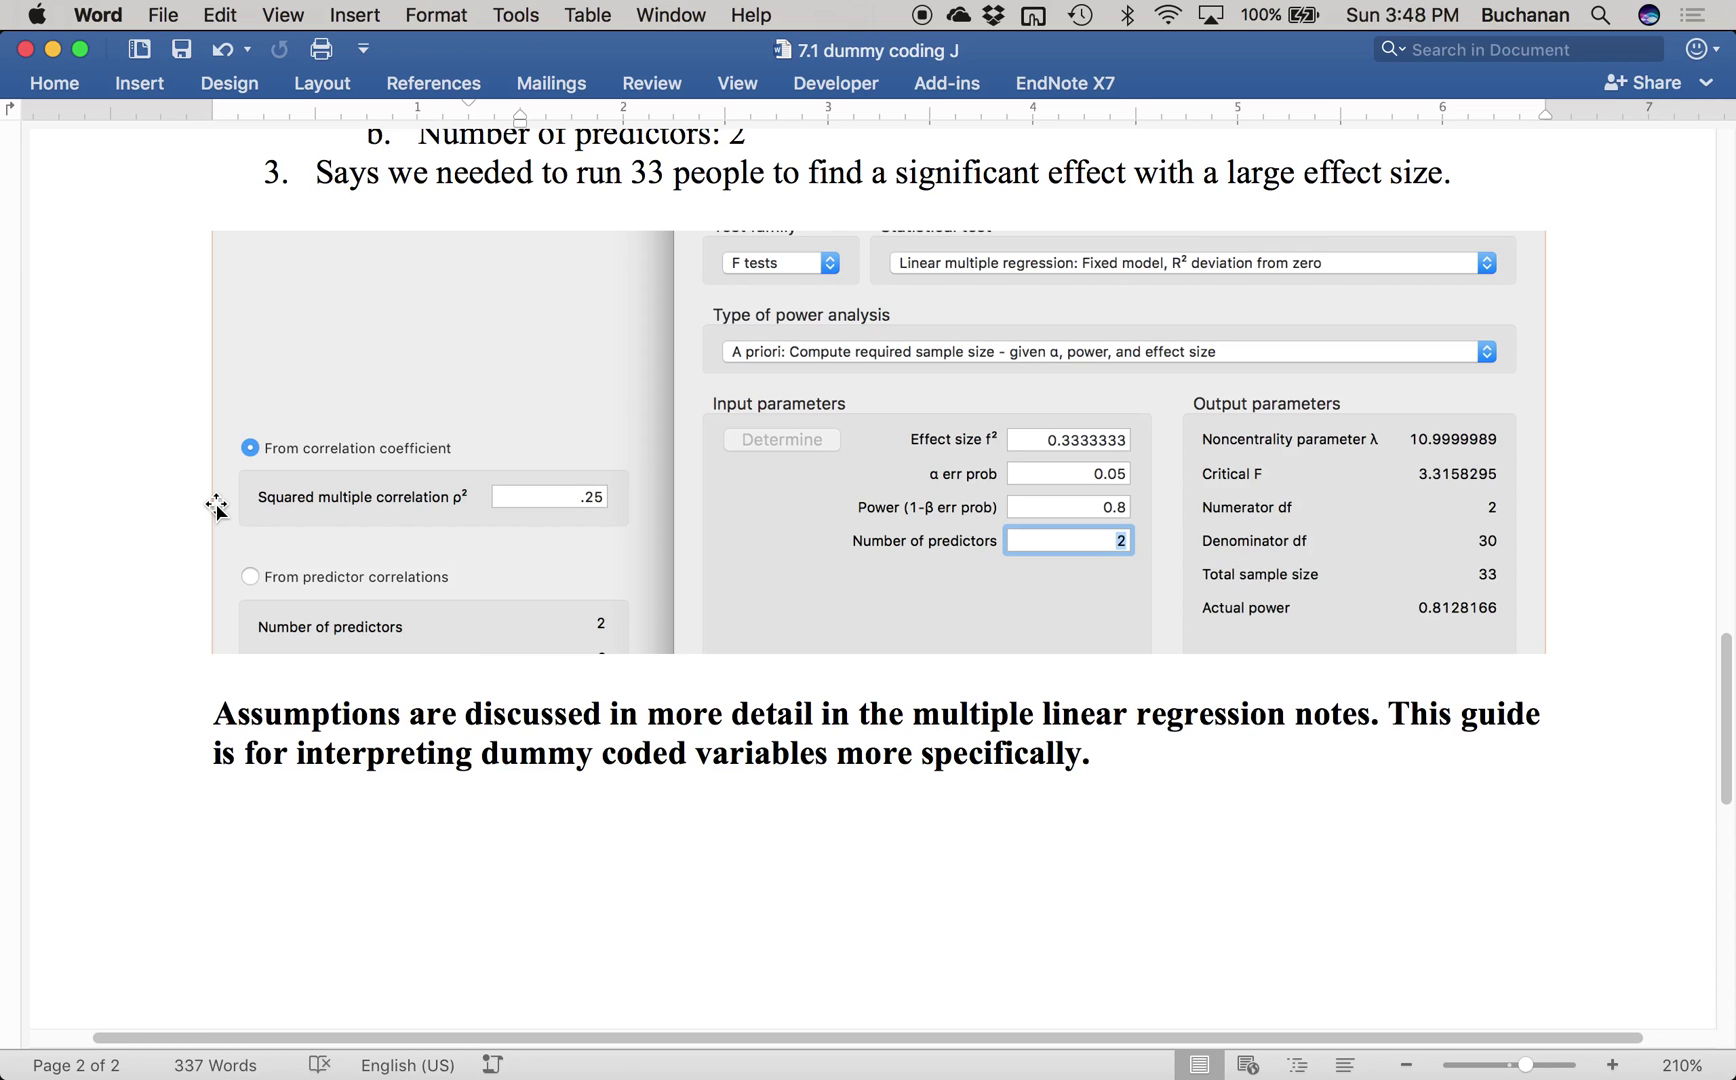
# Step: Switch to JASP and start a Linear Regression with friends as the dependent variable
pyautogui.hotkey('ctrl', 'Up')
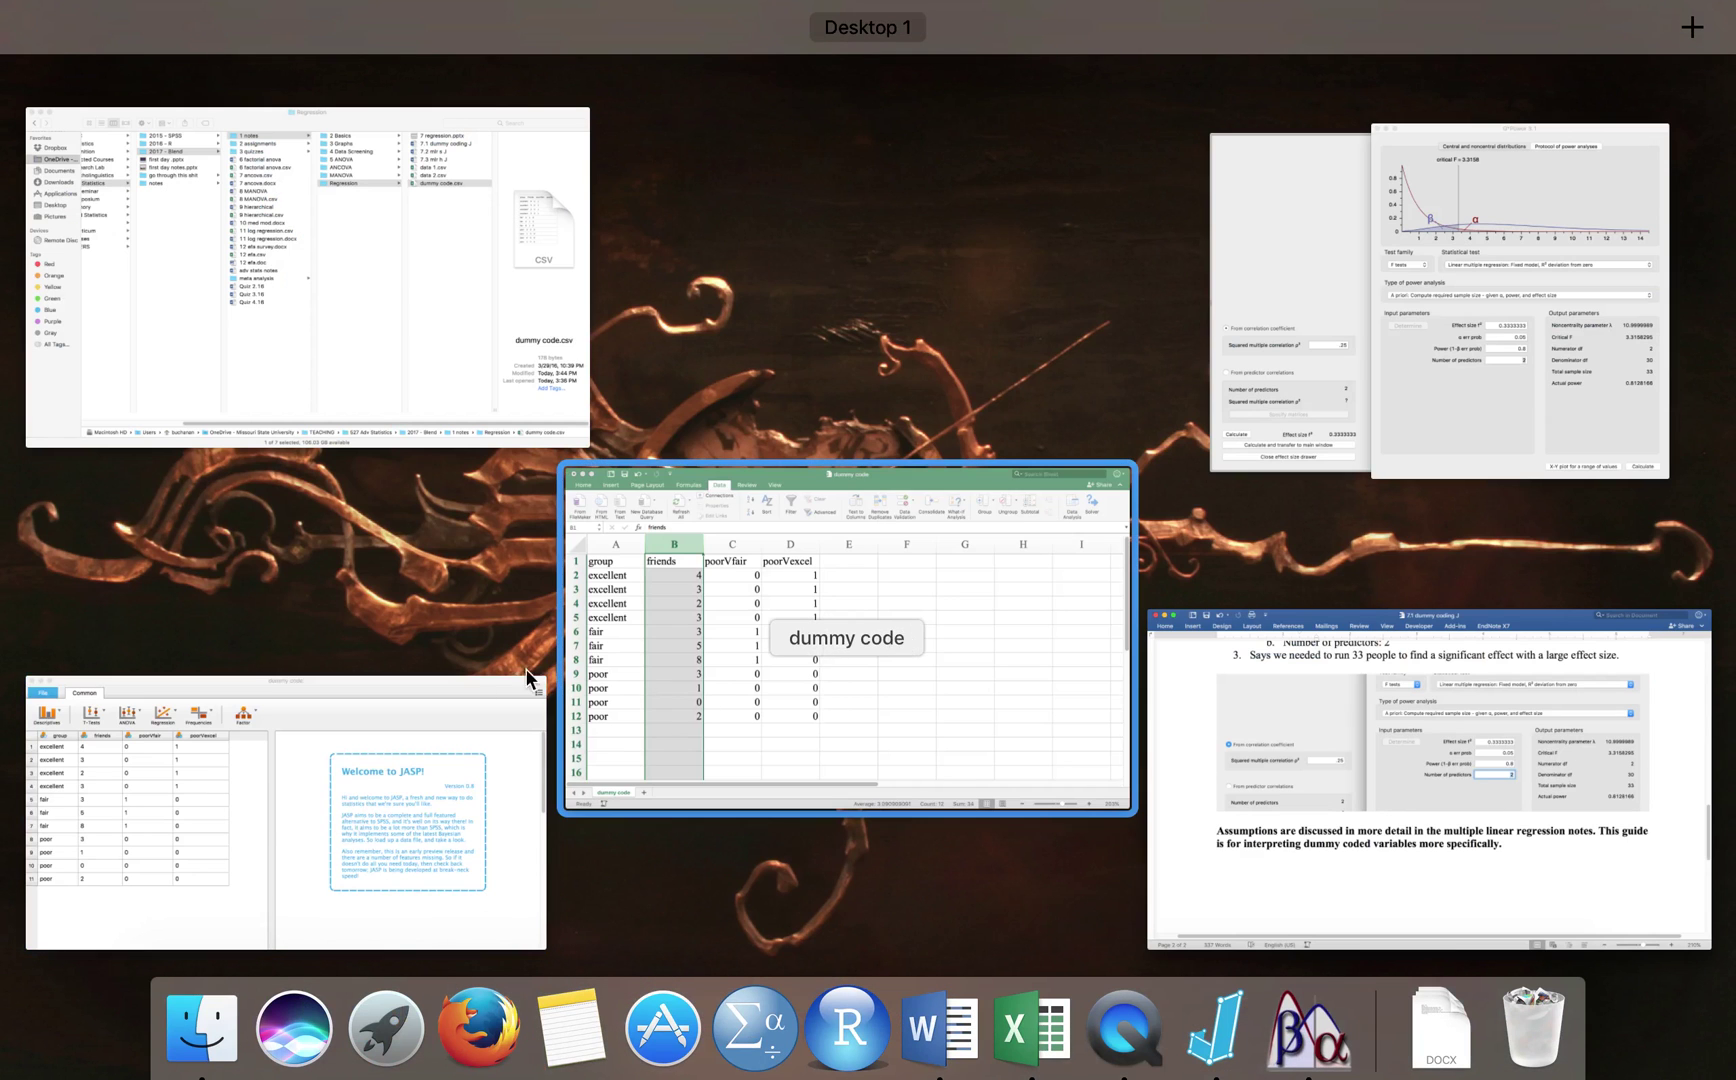
pyautogui.click(298, 746)
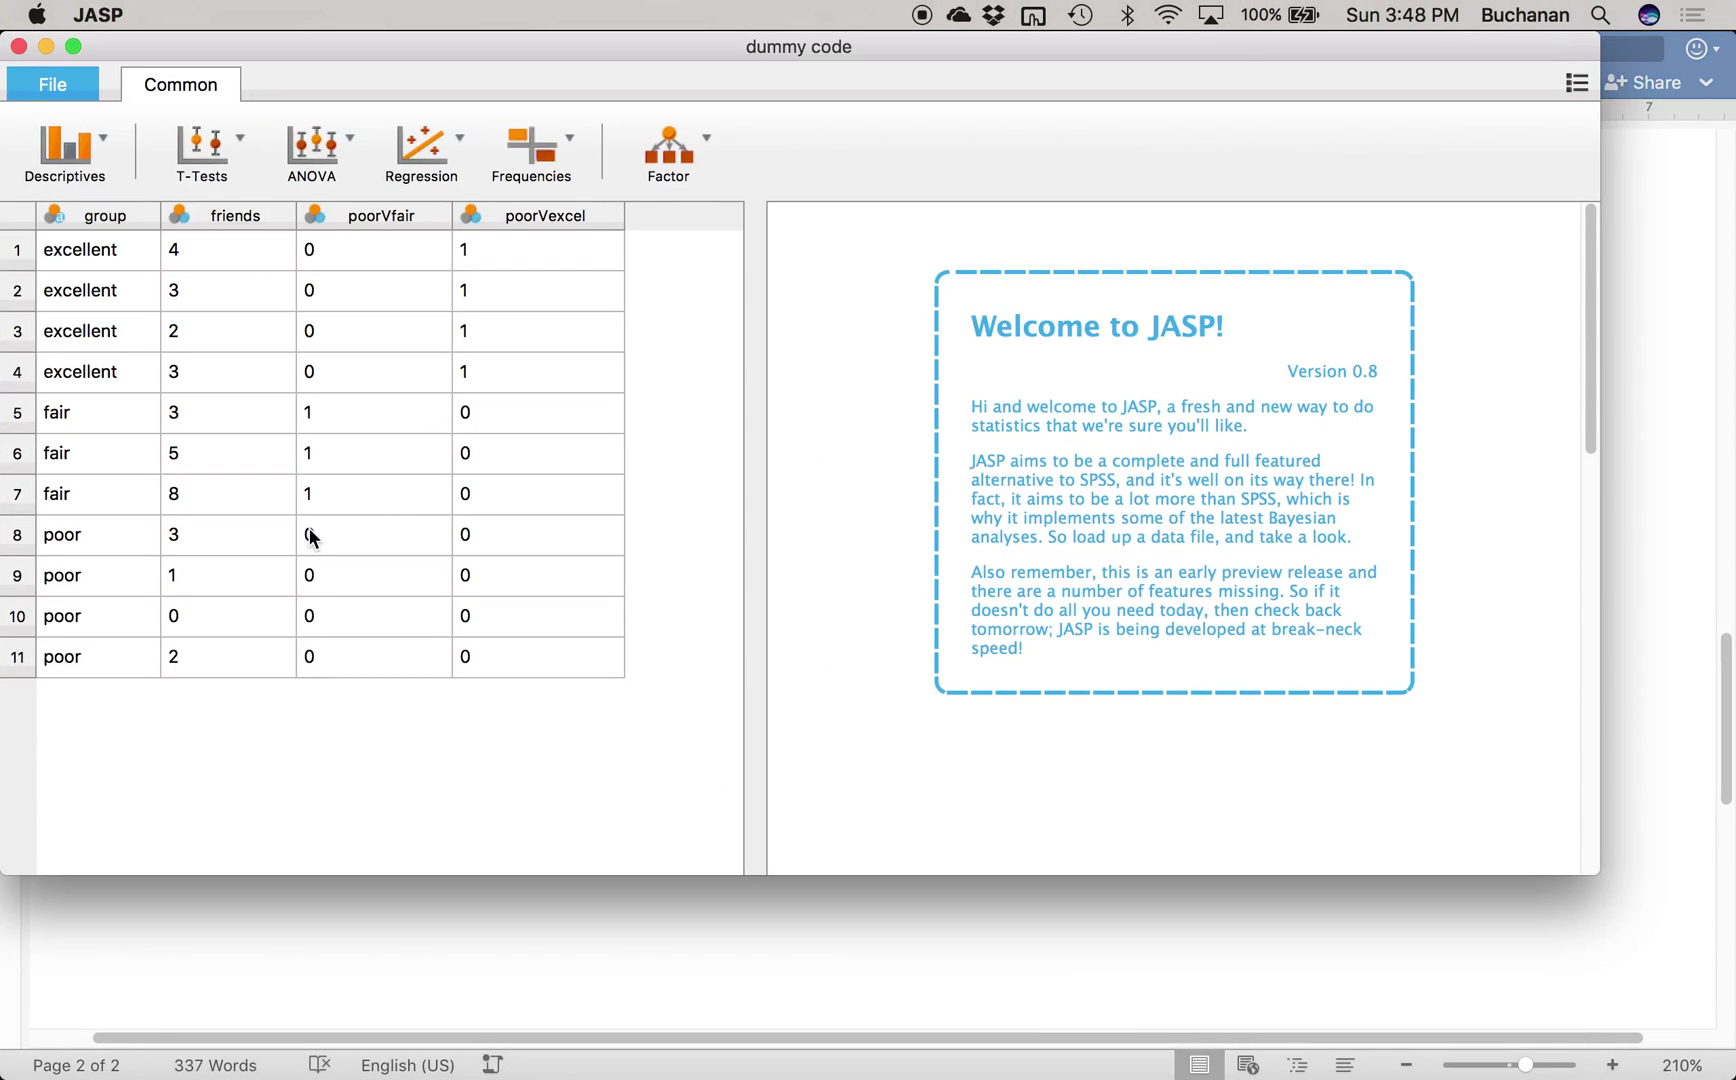
pyautogui.click(440, 155)
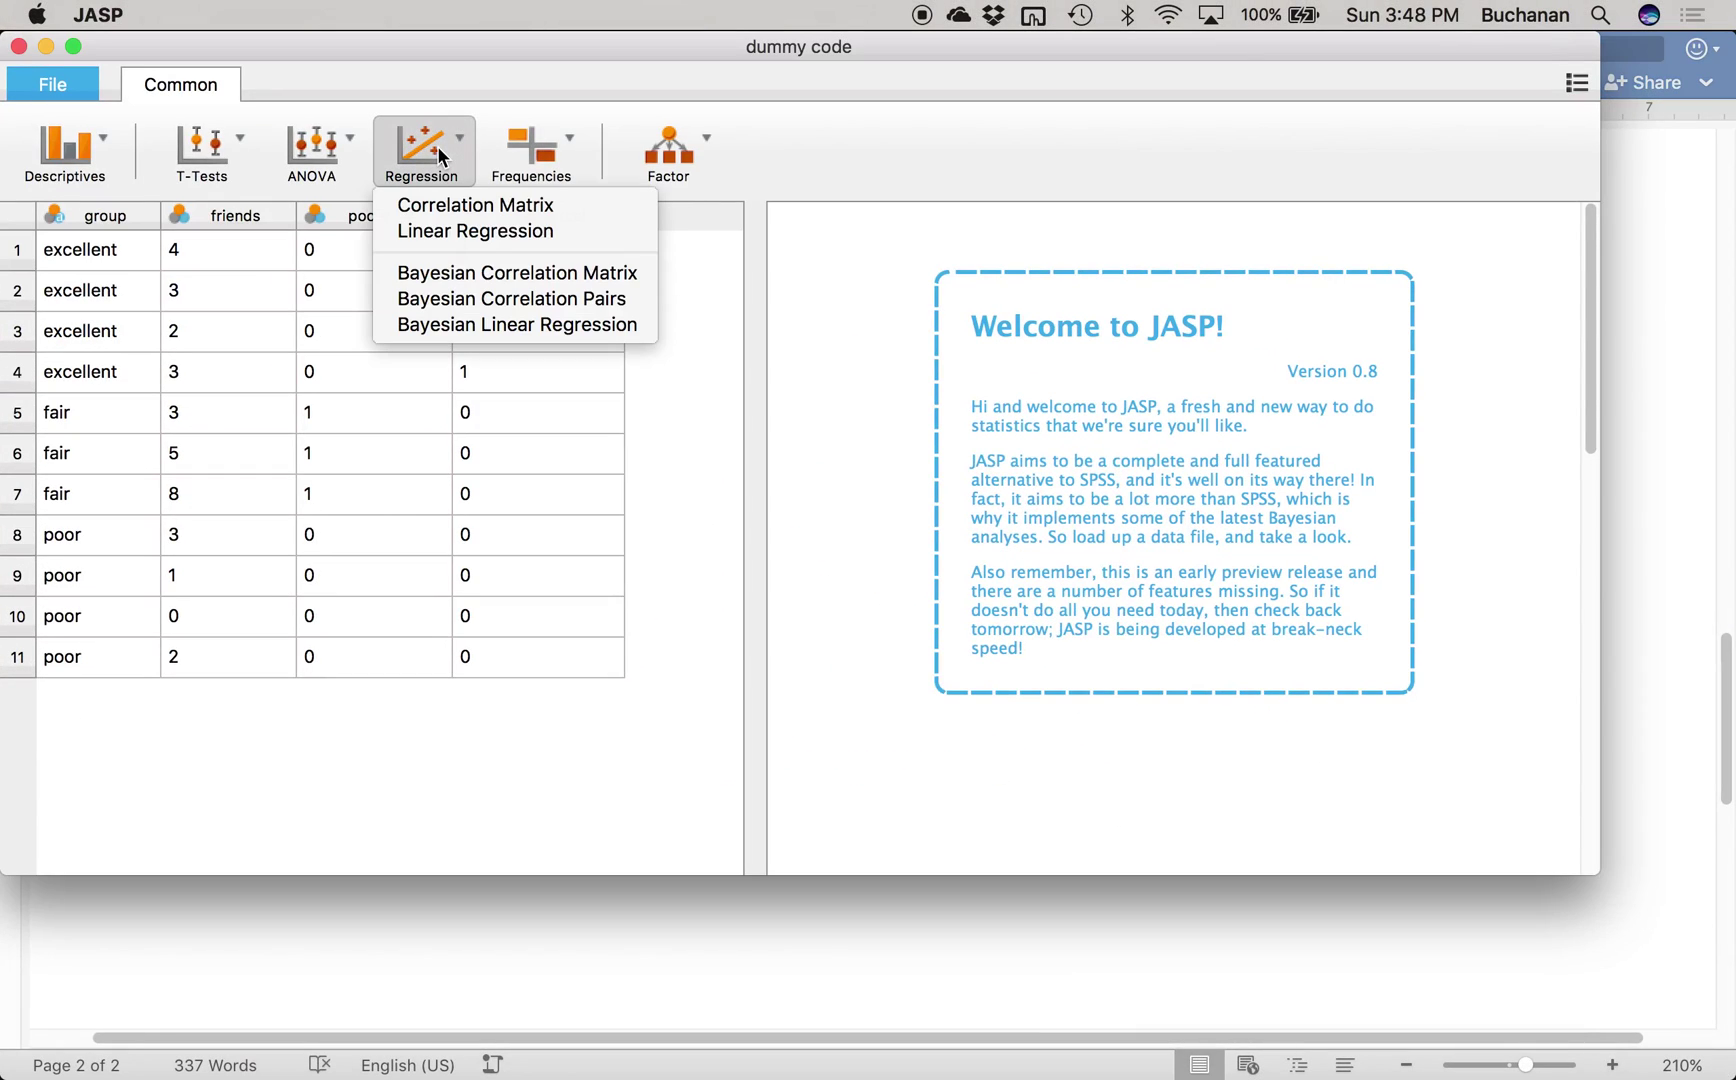
pyautogui.click(456, 233)
pyautogui.click(100, 257)
pyautogui.click(292, 261)
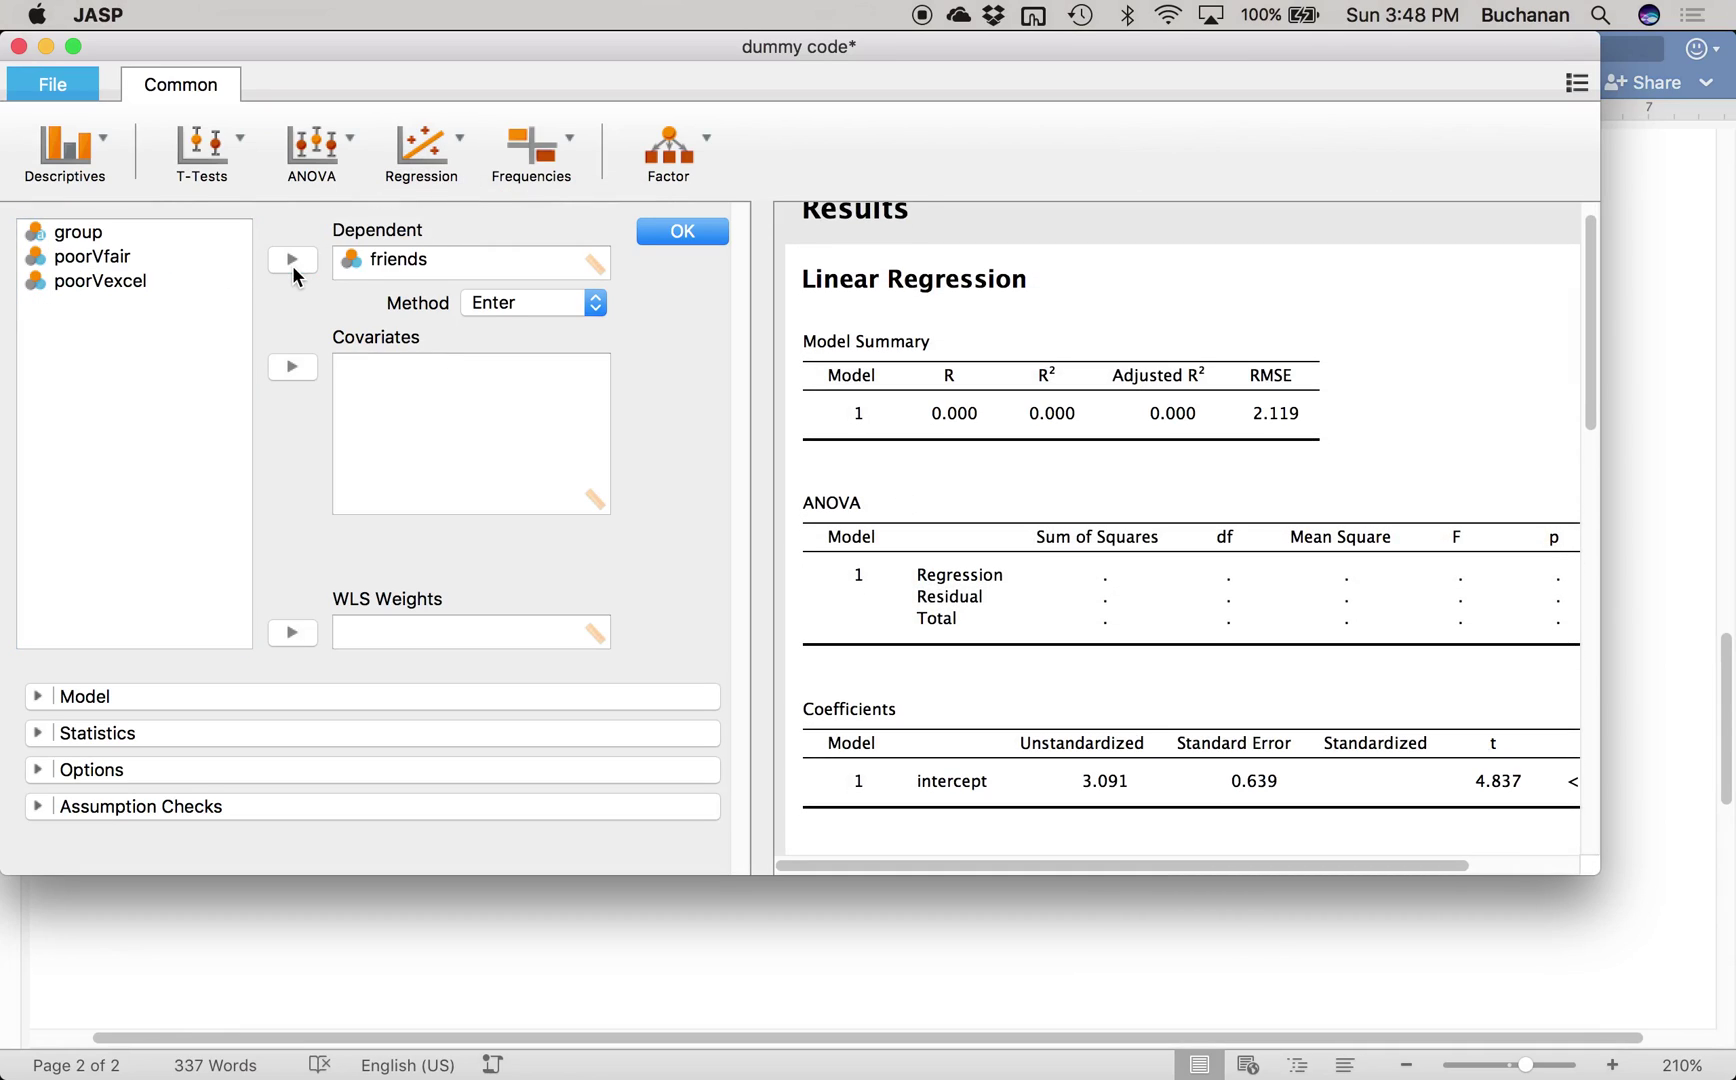
# Step: Enlarge the JASP window and add poorVfair and poorVexcel as covariates of the regression
pyautogui.doubleClick(992, 52)
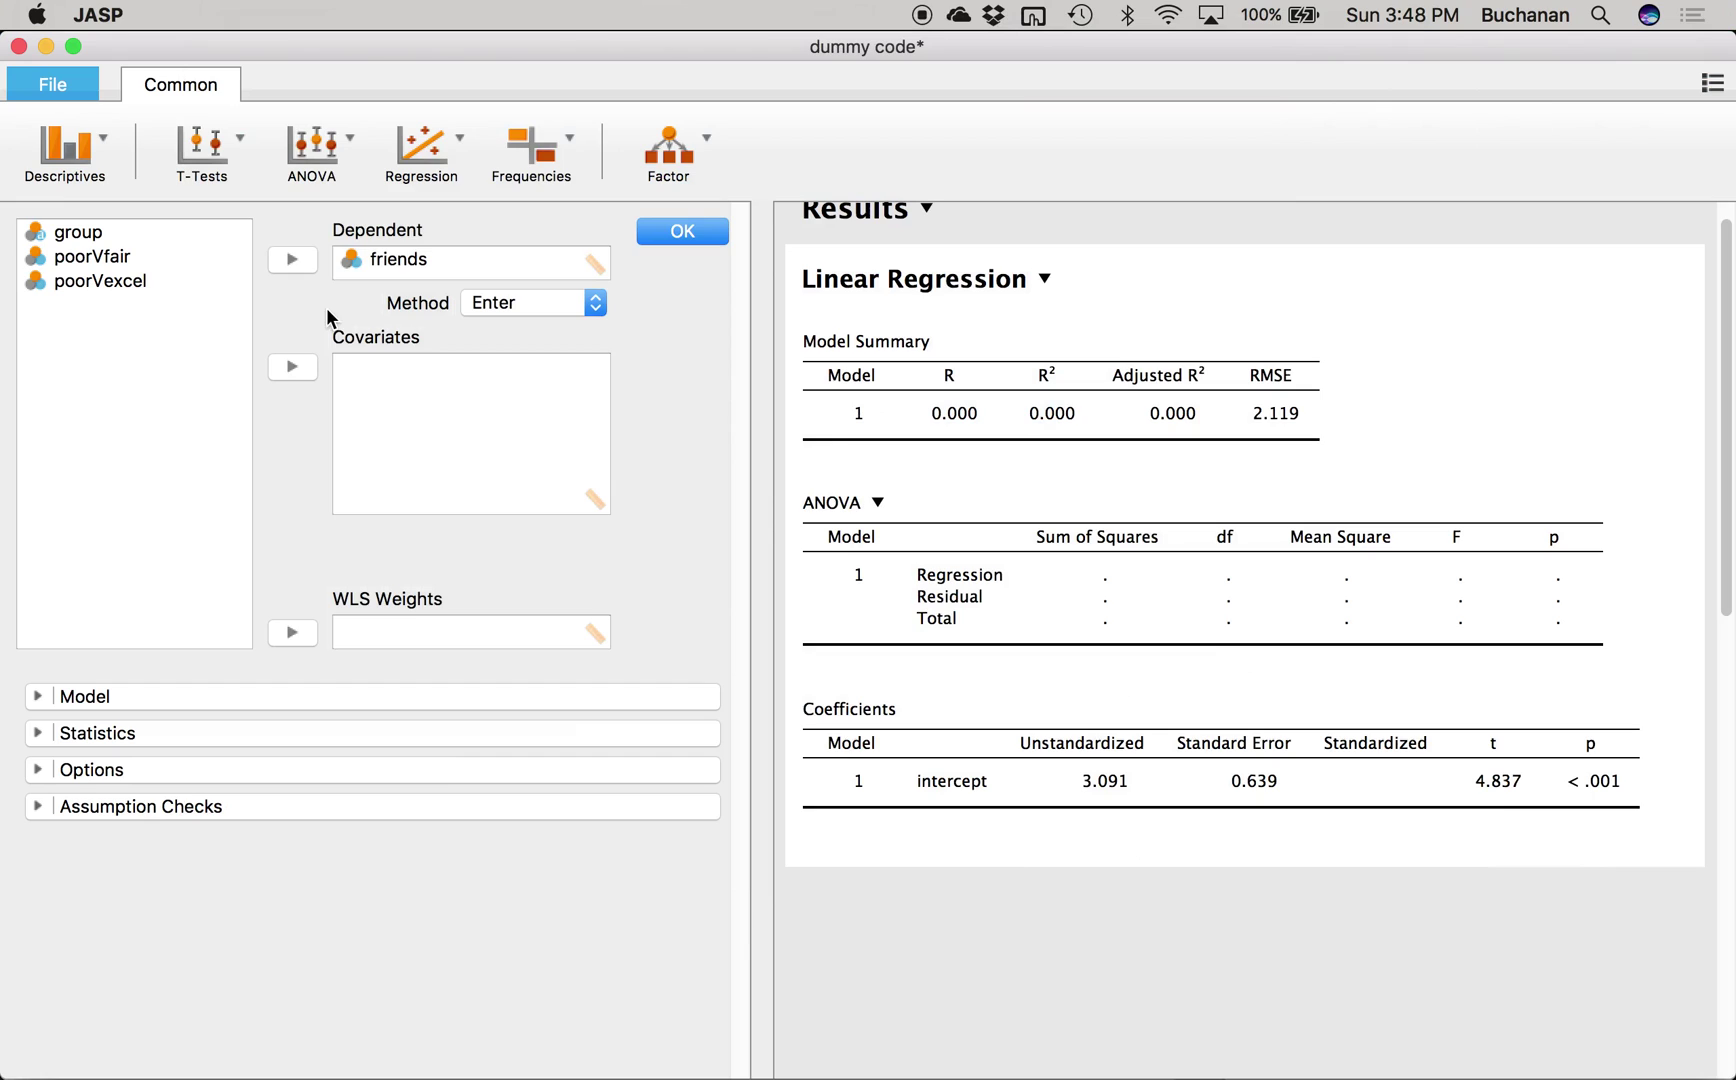
pyautogui.click(84, 262)
pyautogui.hotkey('shift', 'Down')
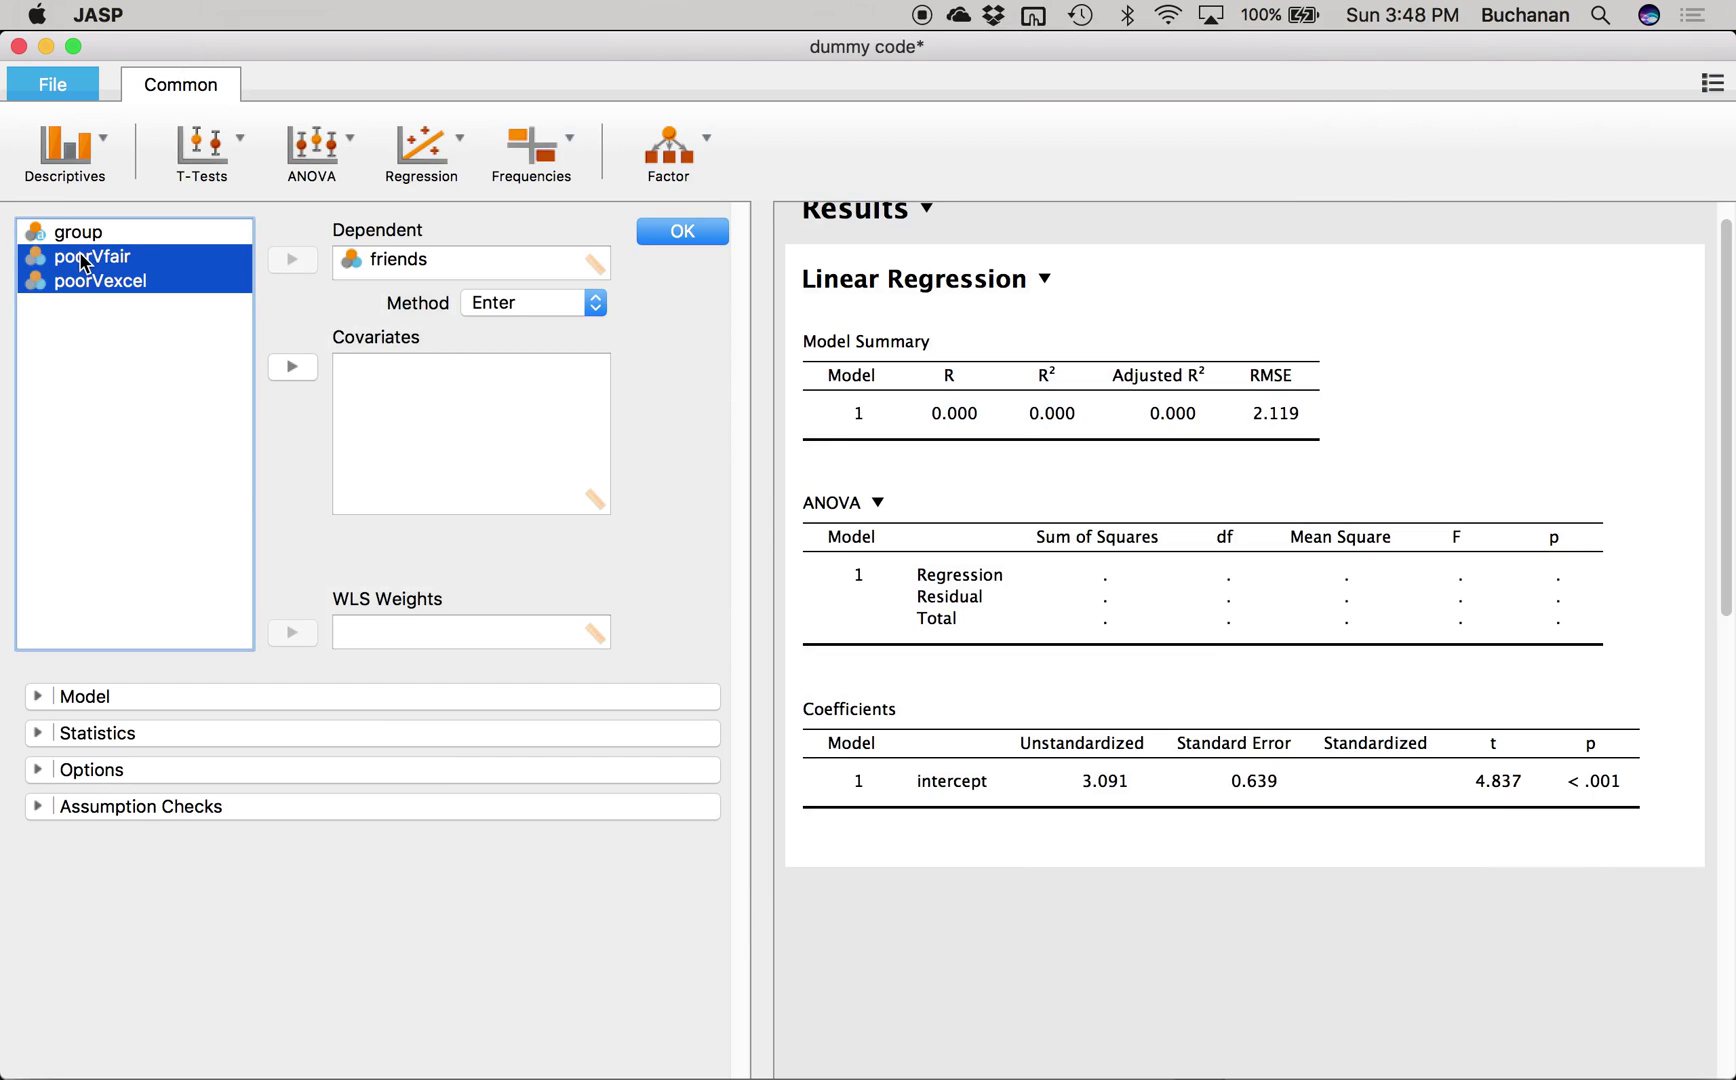
pyautogui.click(291, 369)
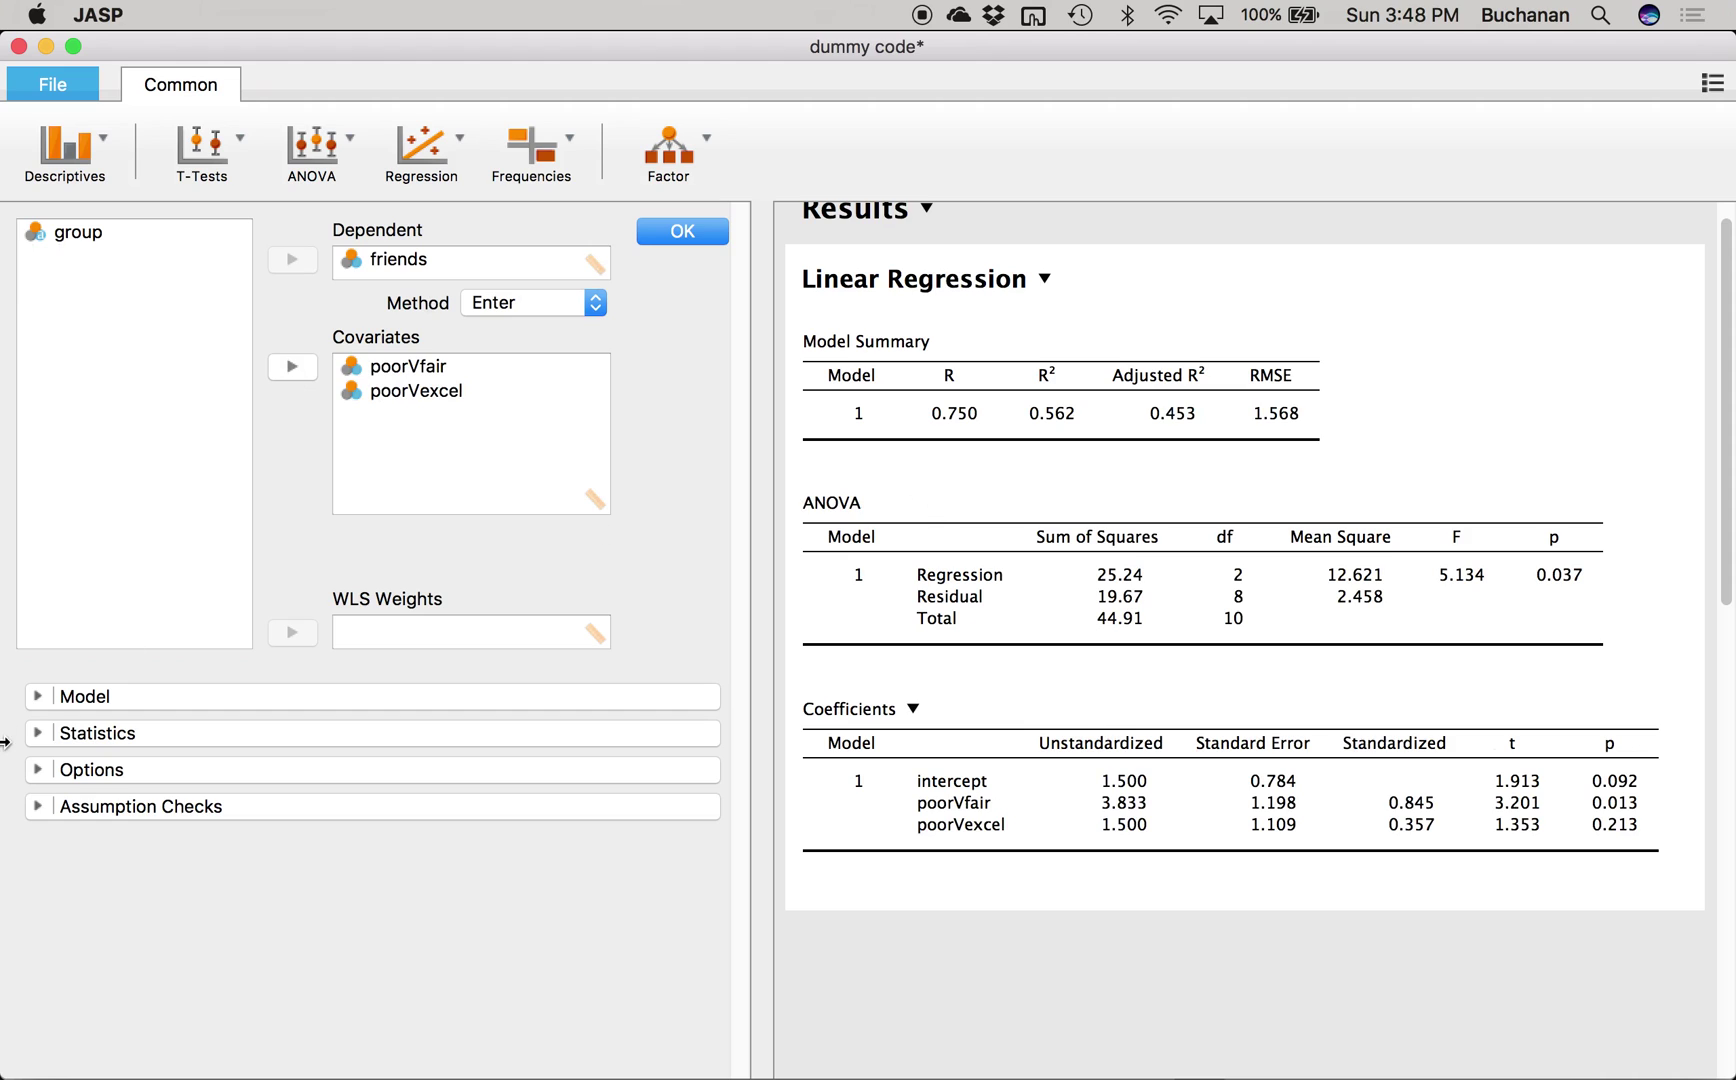
# Step: Add R squared change to the regression statistics and view the full width of the model summary
pyautogui.click(37, 699)
pyautogui.click(37, 699)
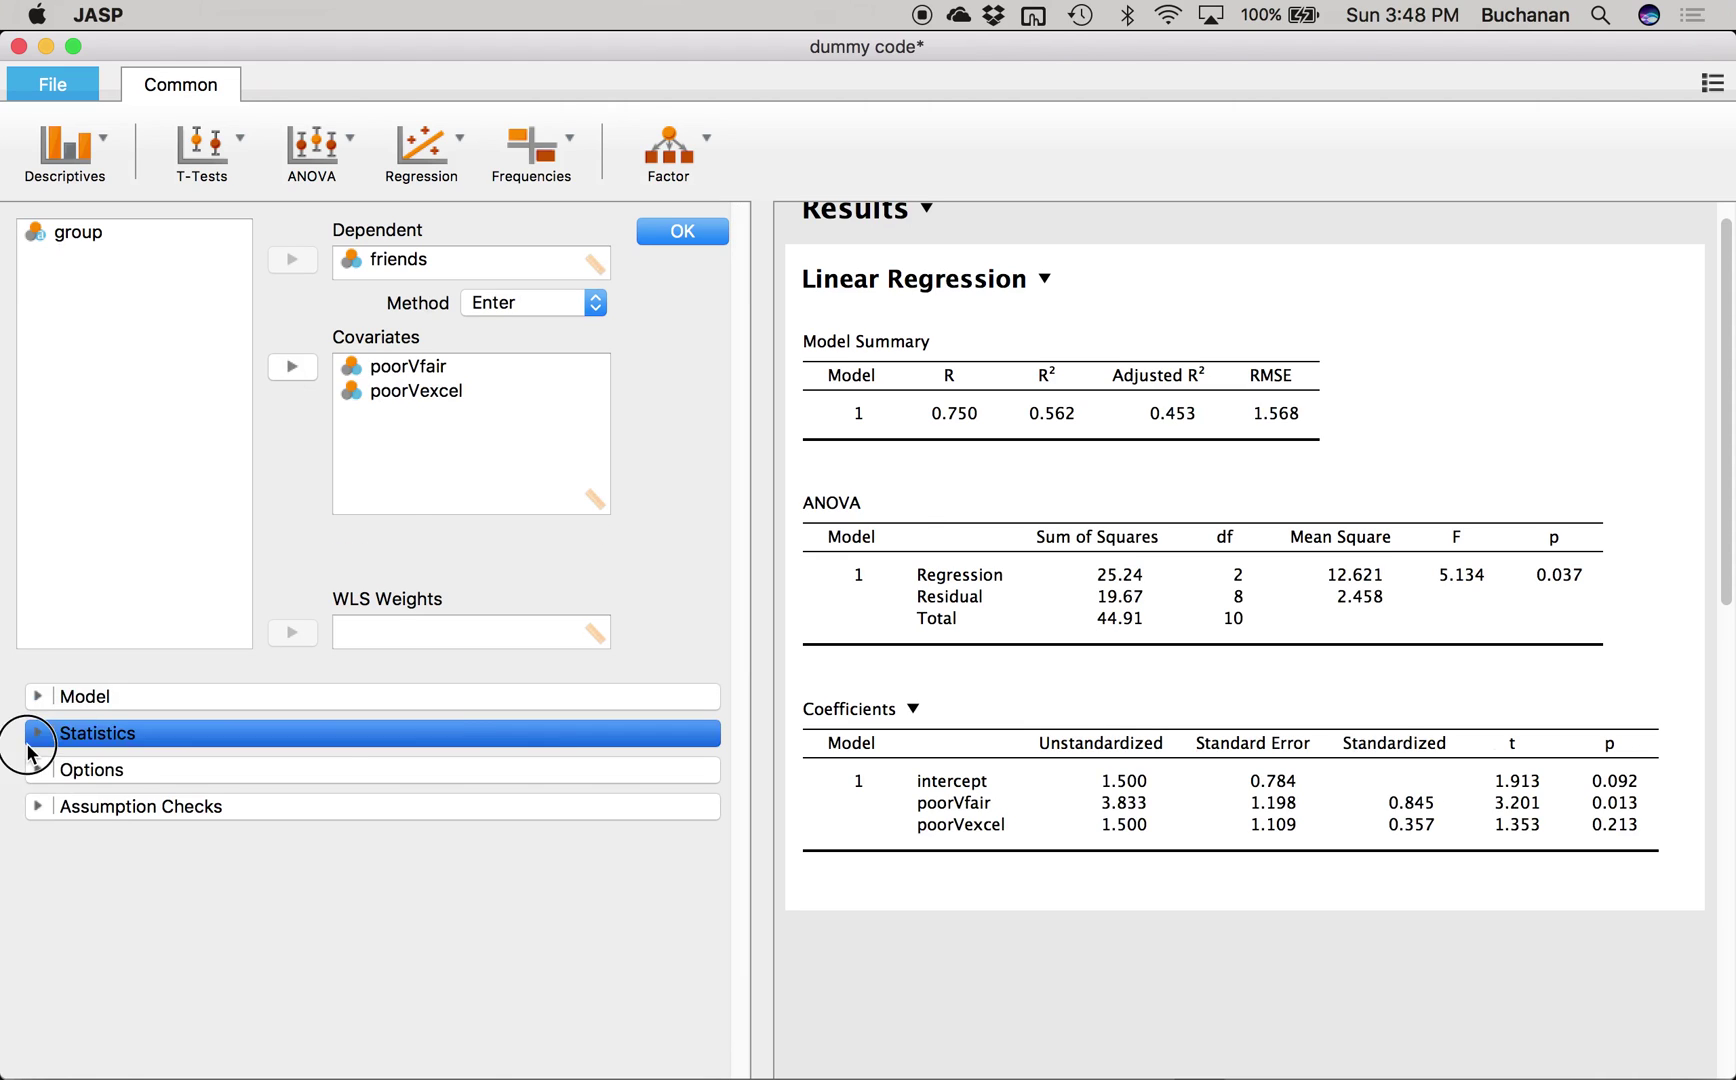
pyautogui.click(36, 733)
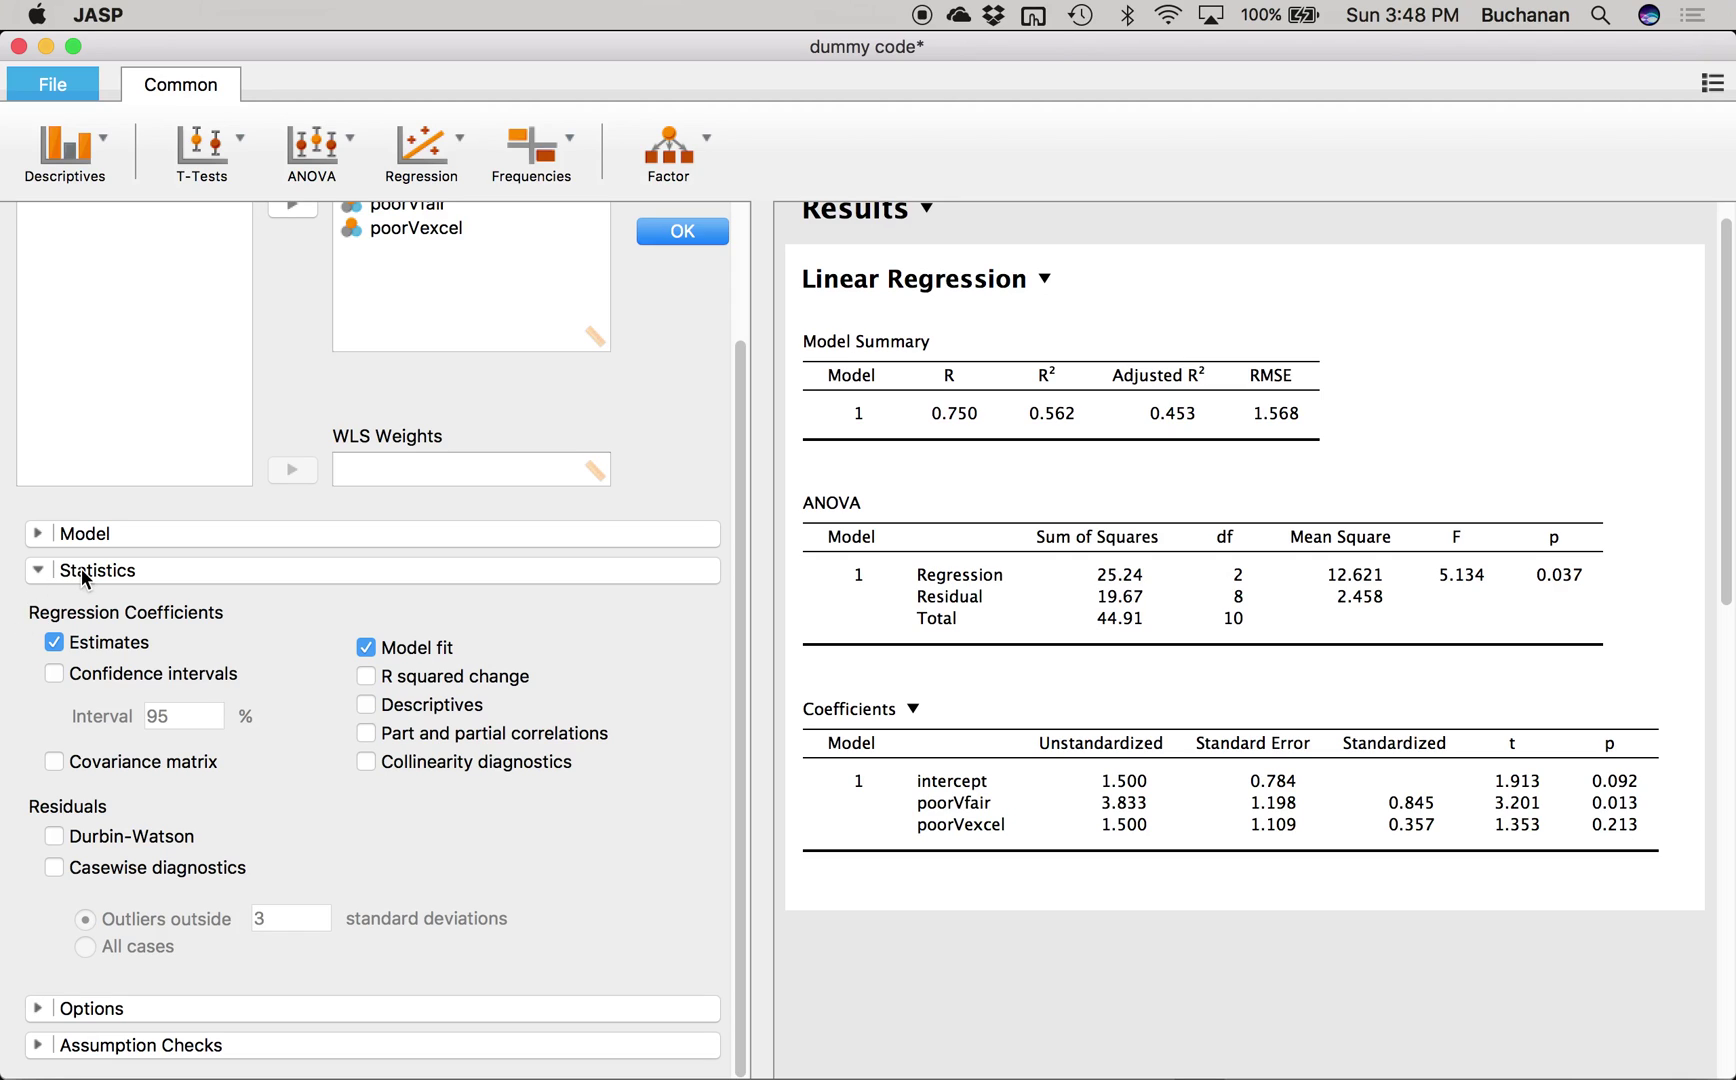
pyautogui.click(355, 676)
pyautogui.click(366, 676)
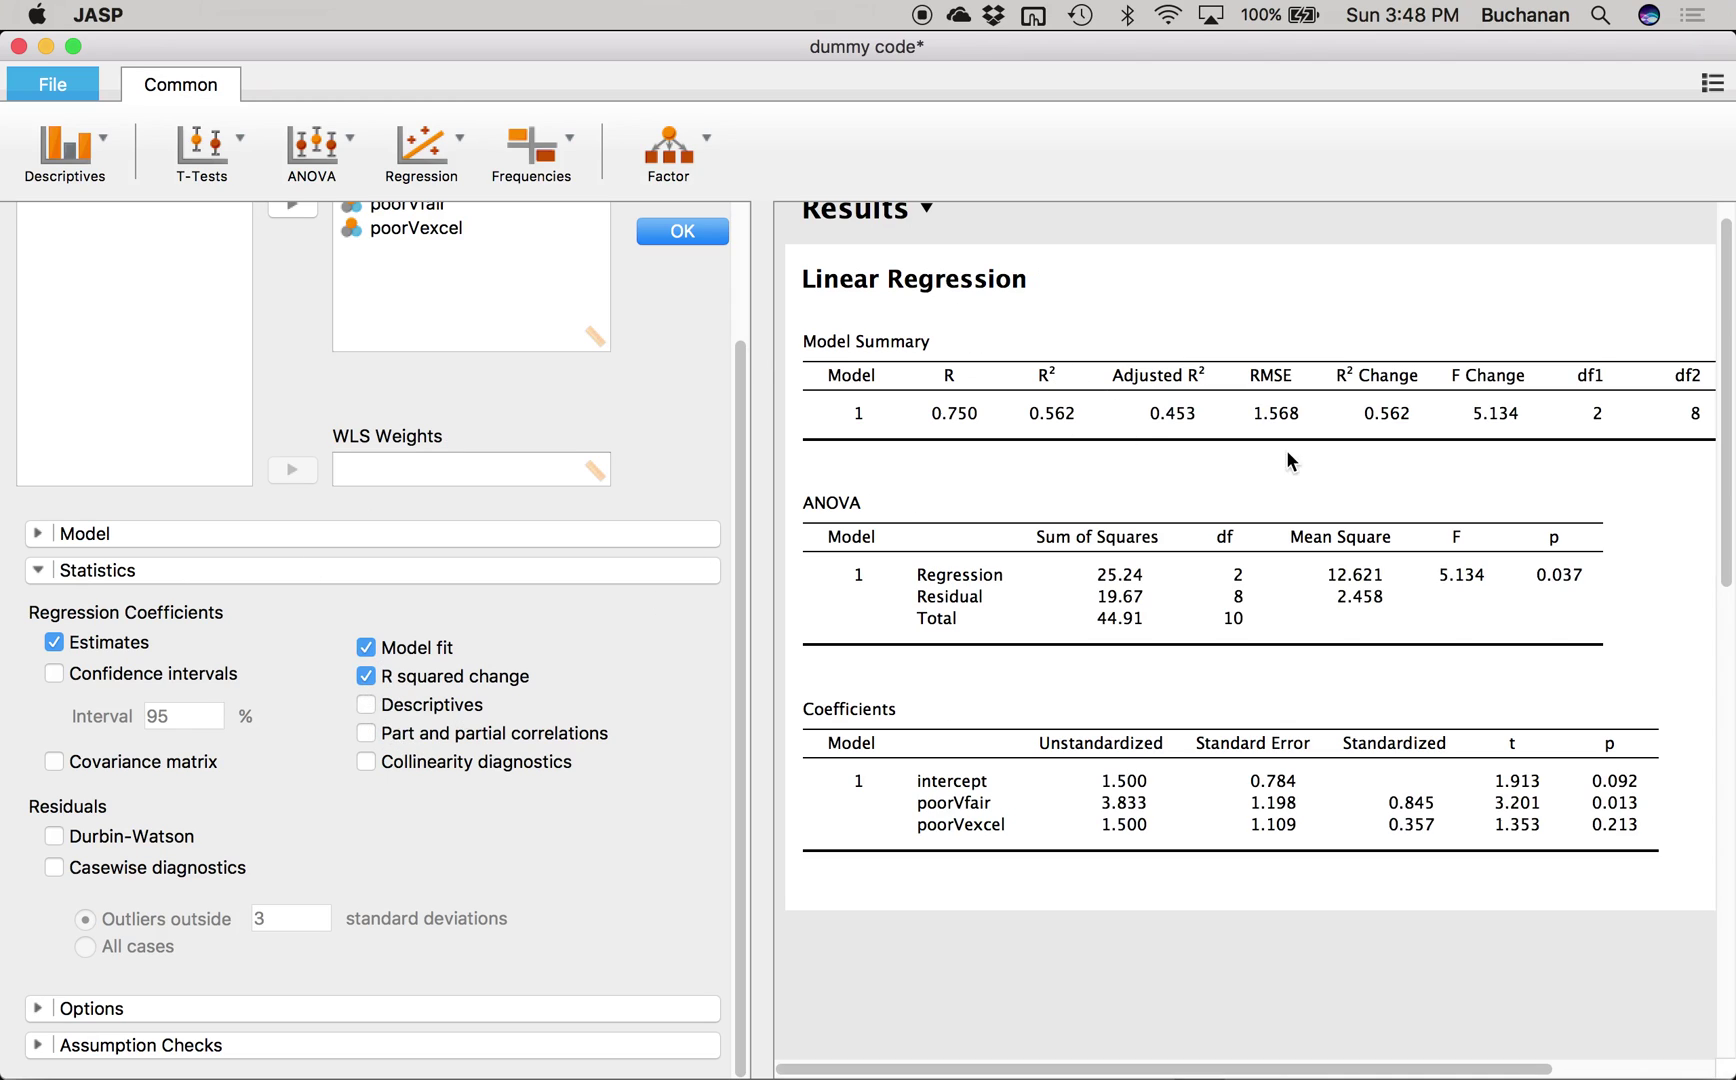
pyautogui.hscroll(3, 1223, 433)
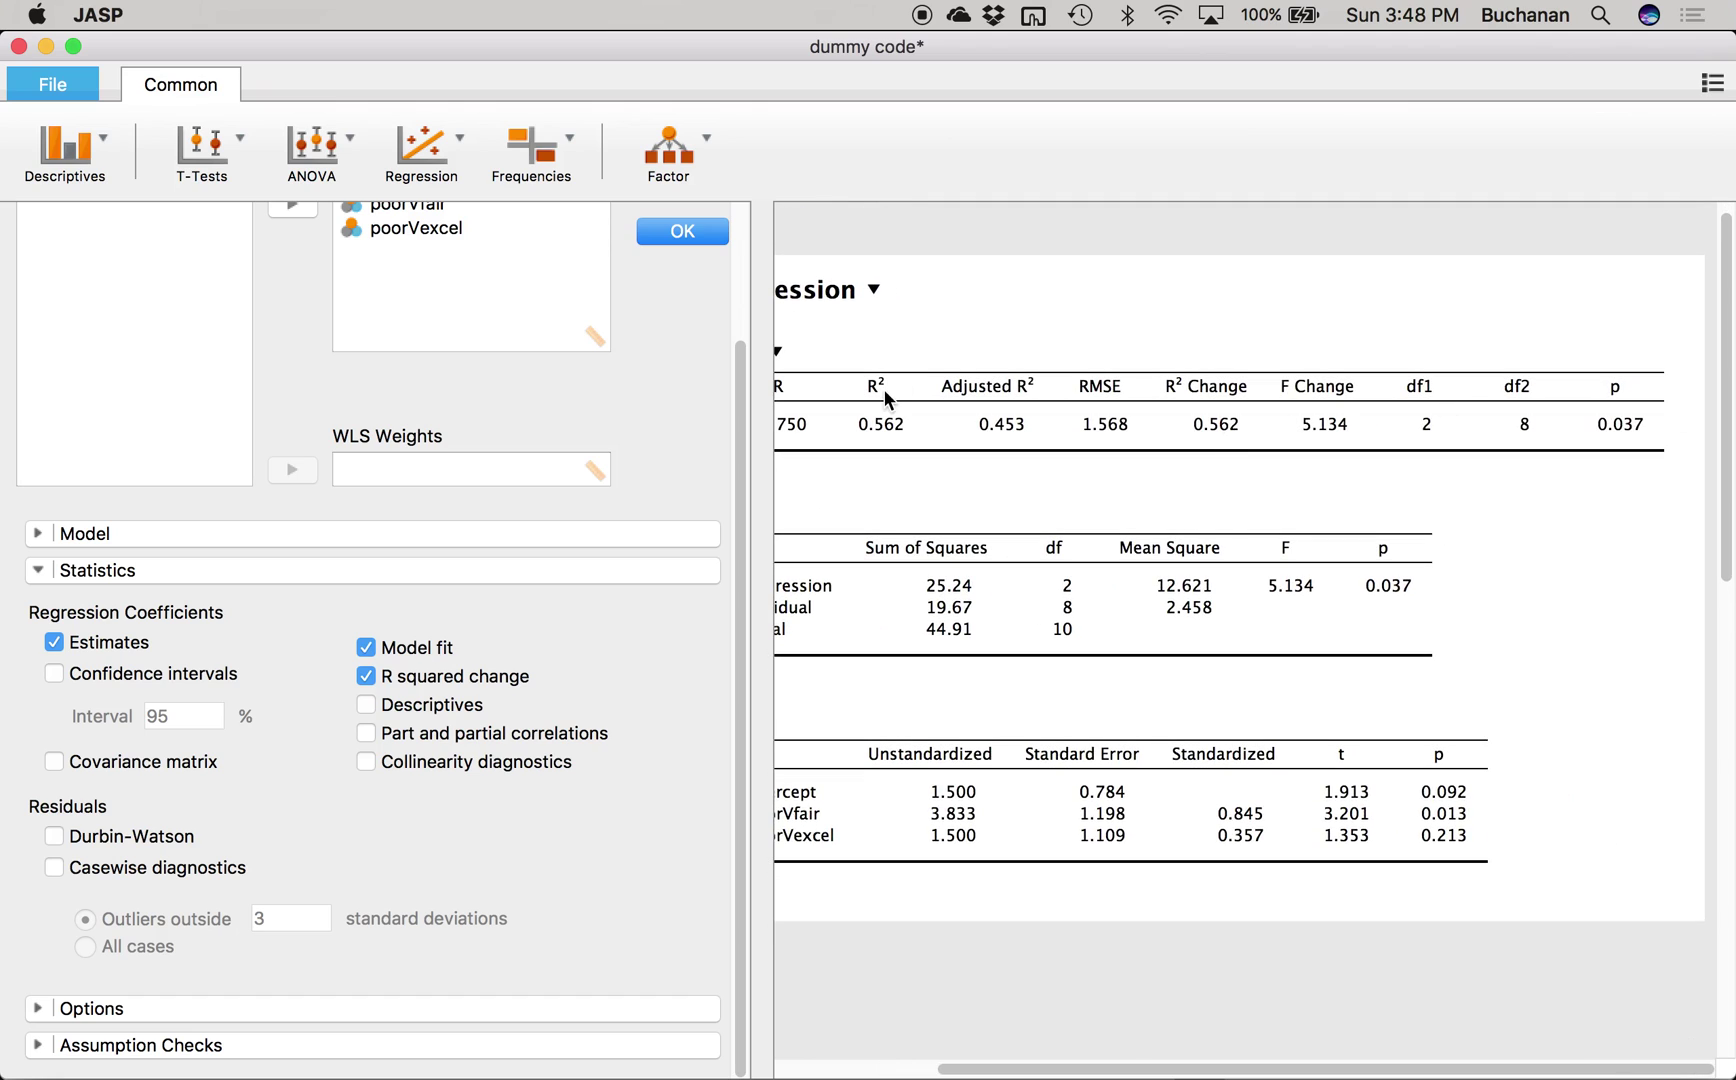
pyautogui.hscroll(-3, 884, 389)
# Step: Preview the descriptives, turn them off again, and add part and partial correlations to the regression output
pyautogui.click(366, 705)
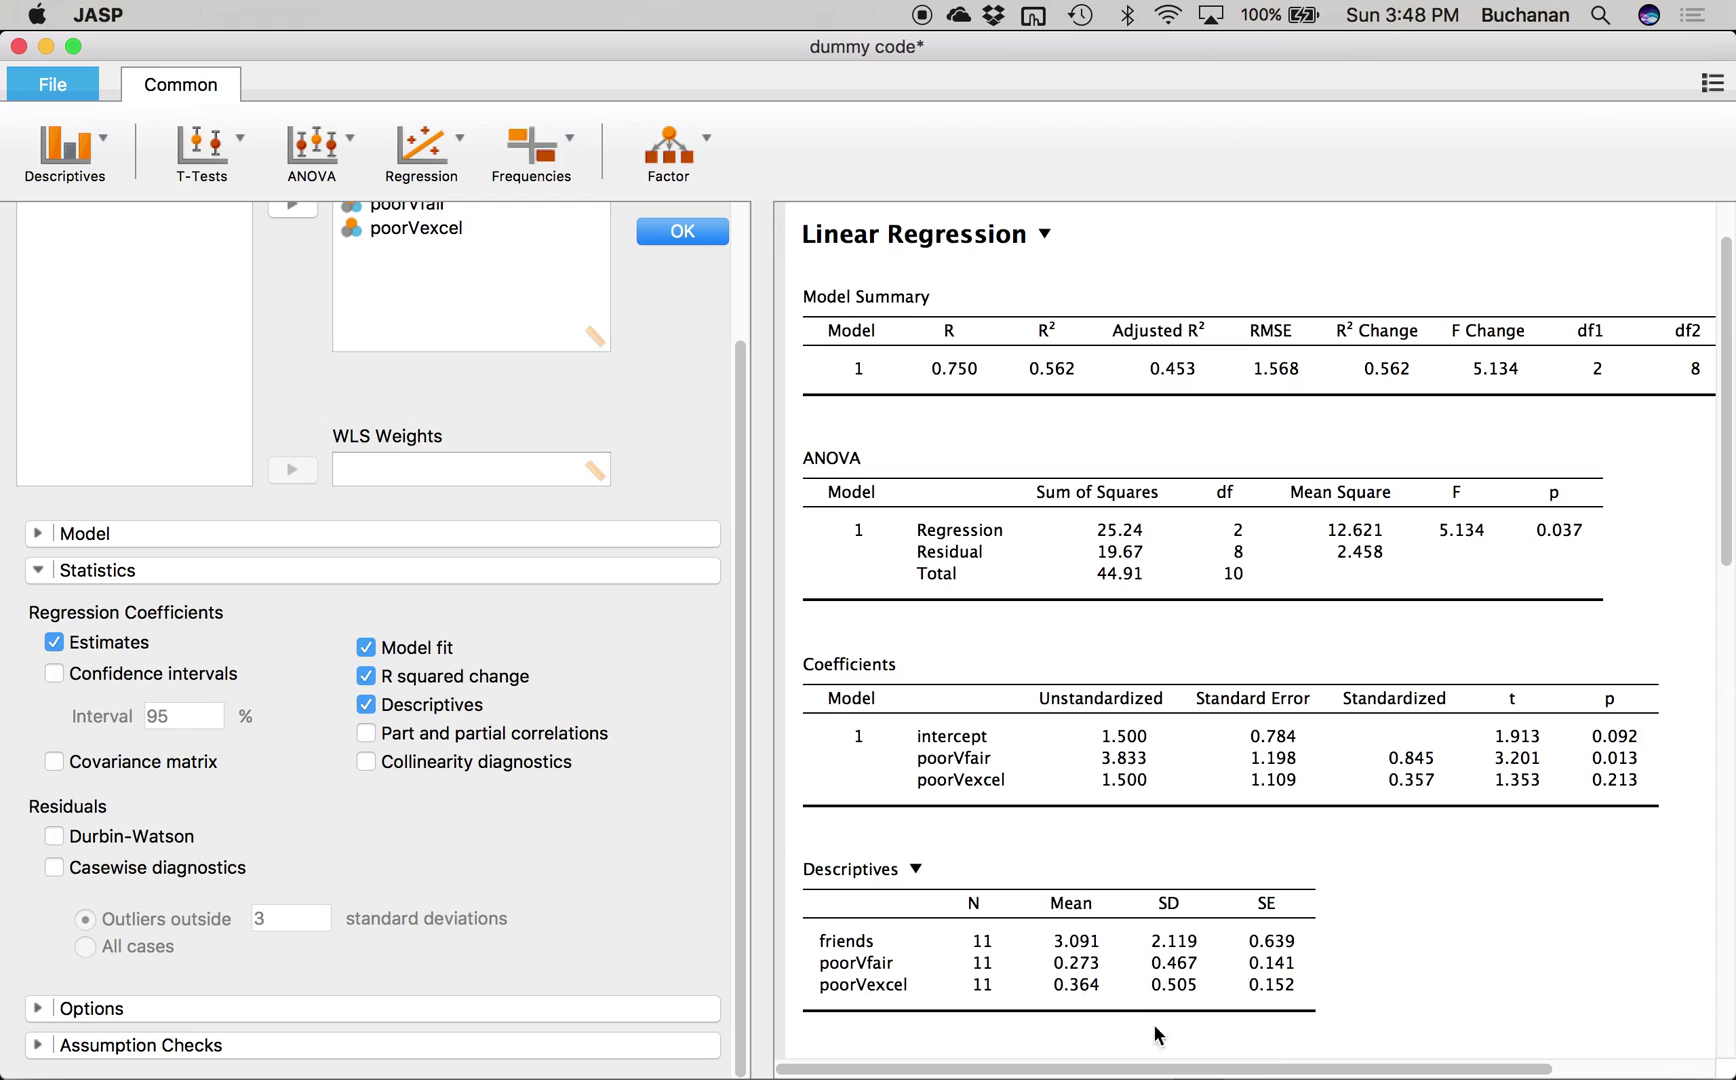
pyautogui.click(366, 705)
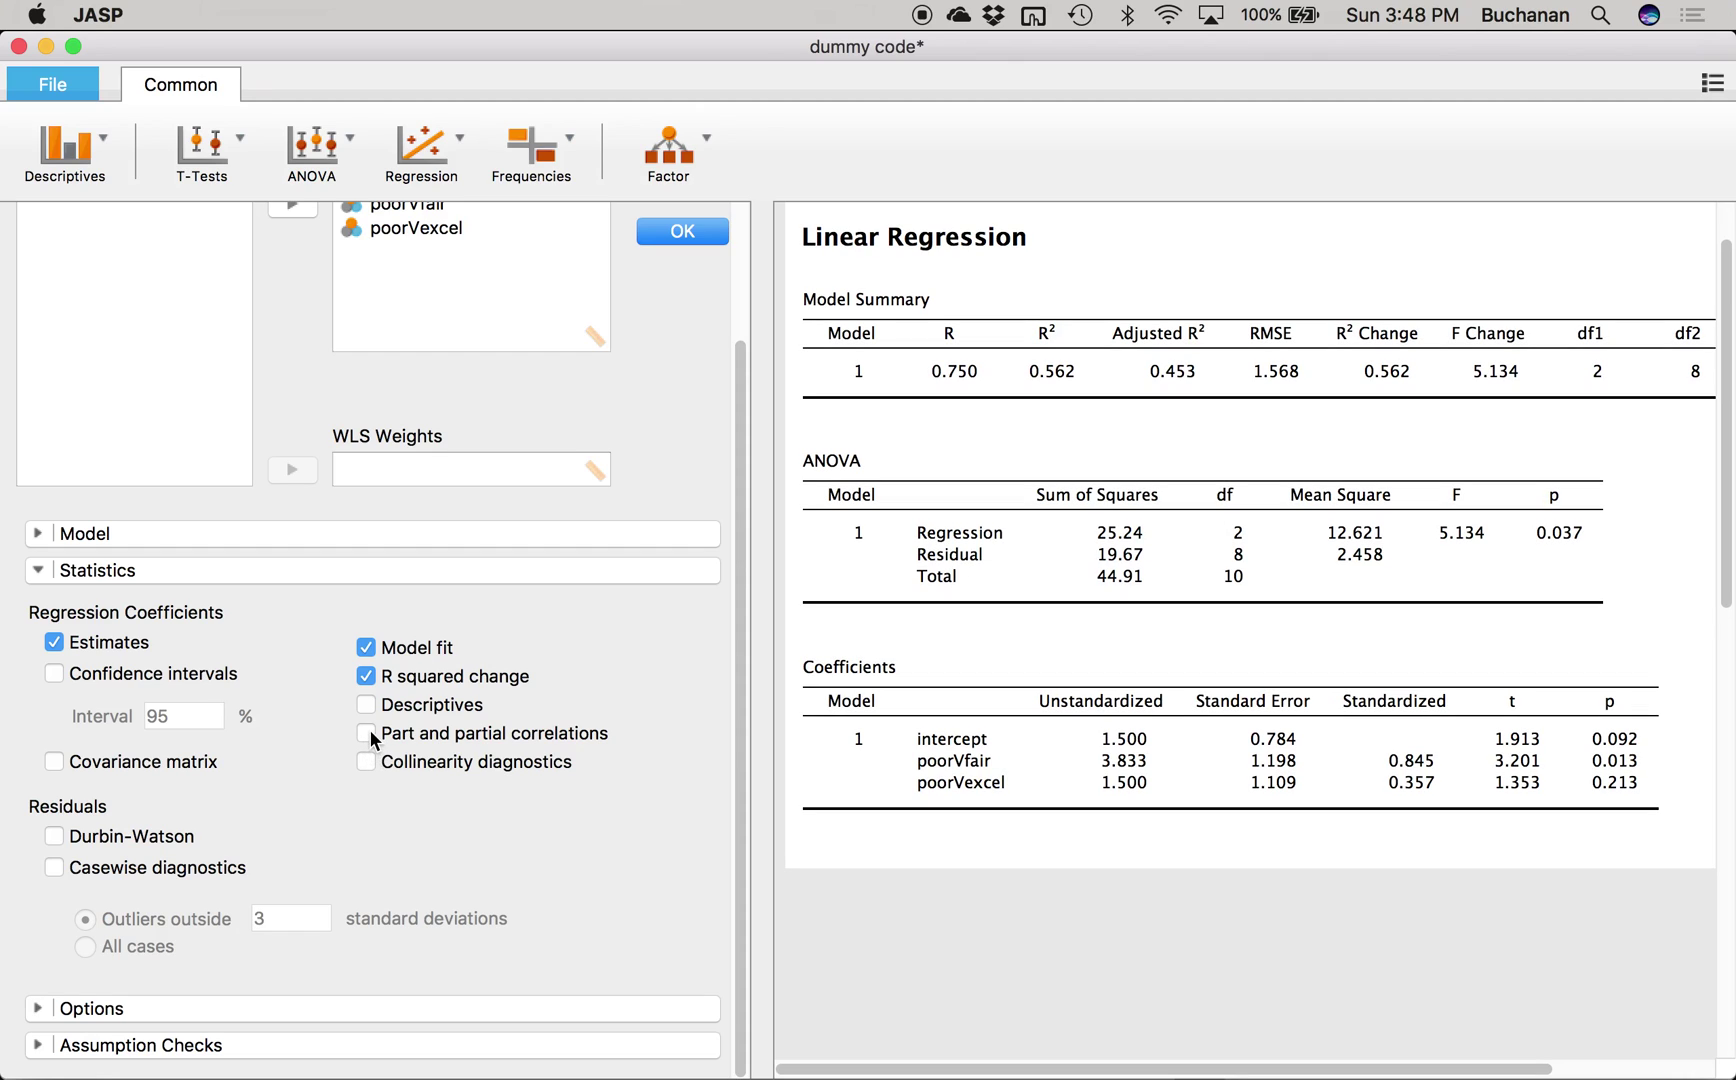
pyautogui.click(367, 734)
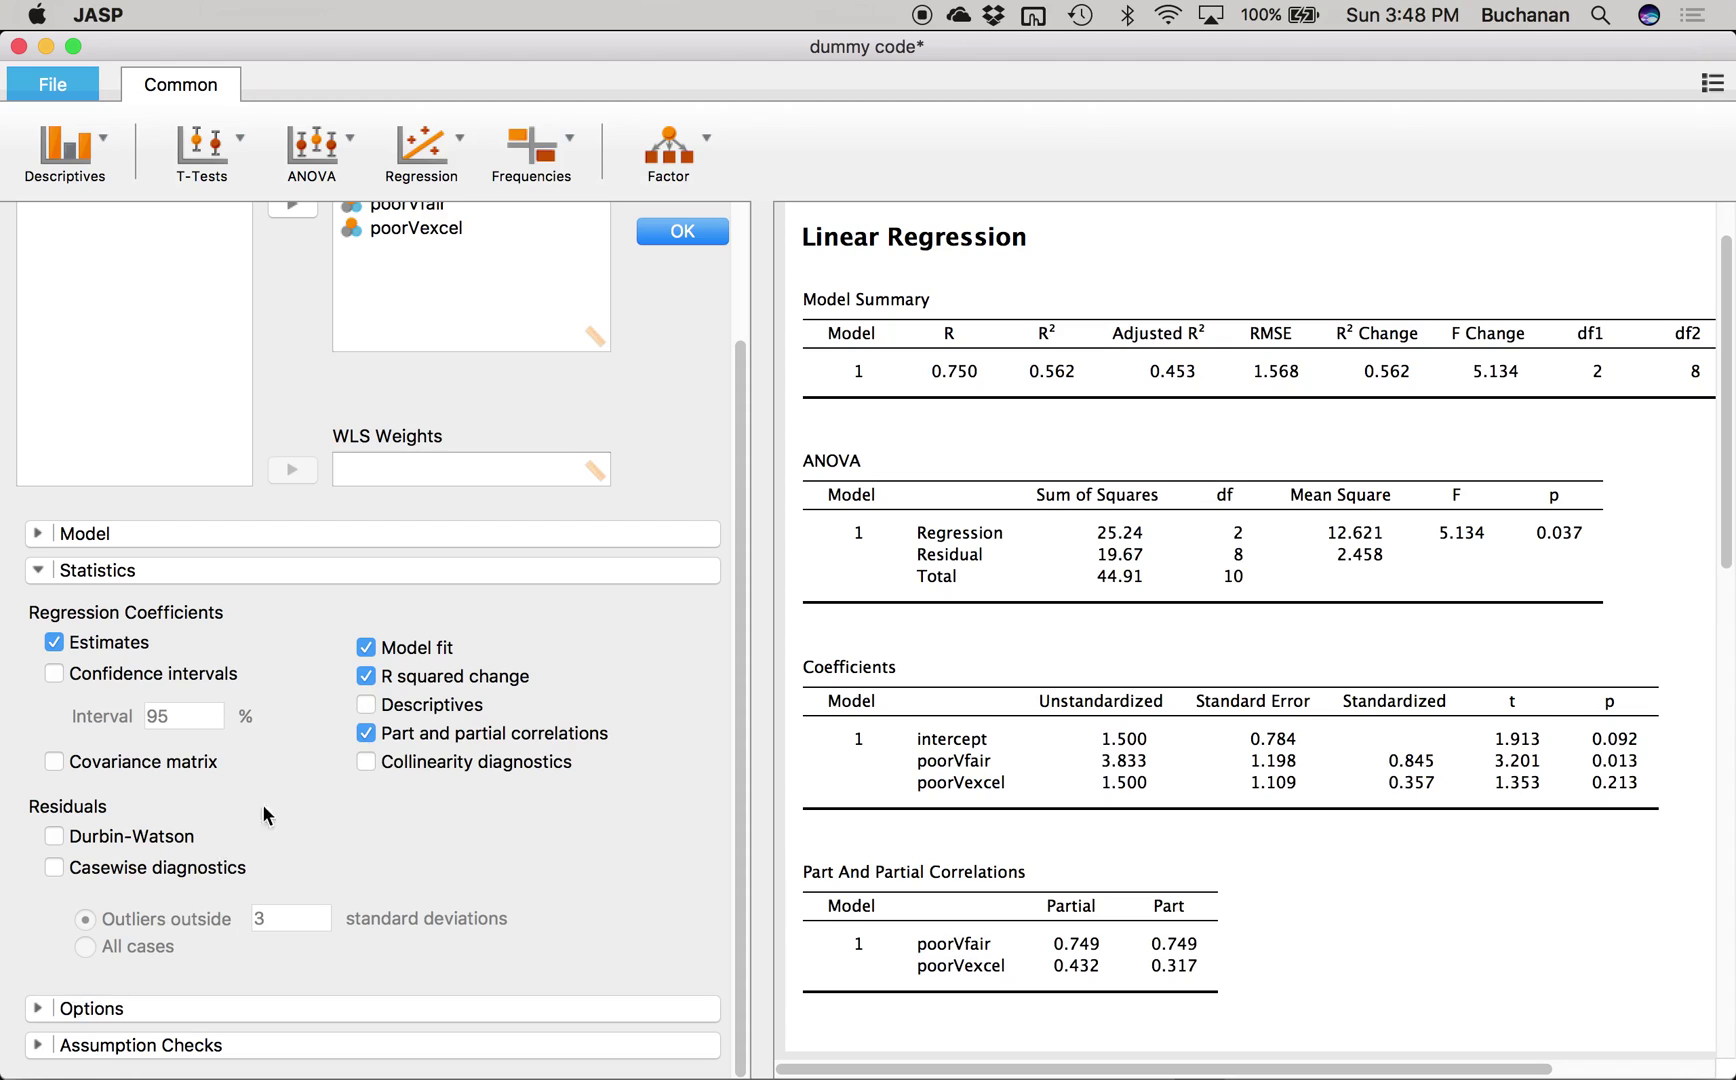
# Step: Look through the residual plot options among the regression's assumption checks
pyautogui.click(37, 1045)
pyautogui.scroll(-5, 50, 1010)
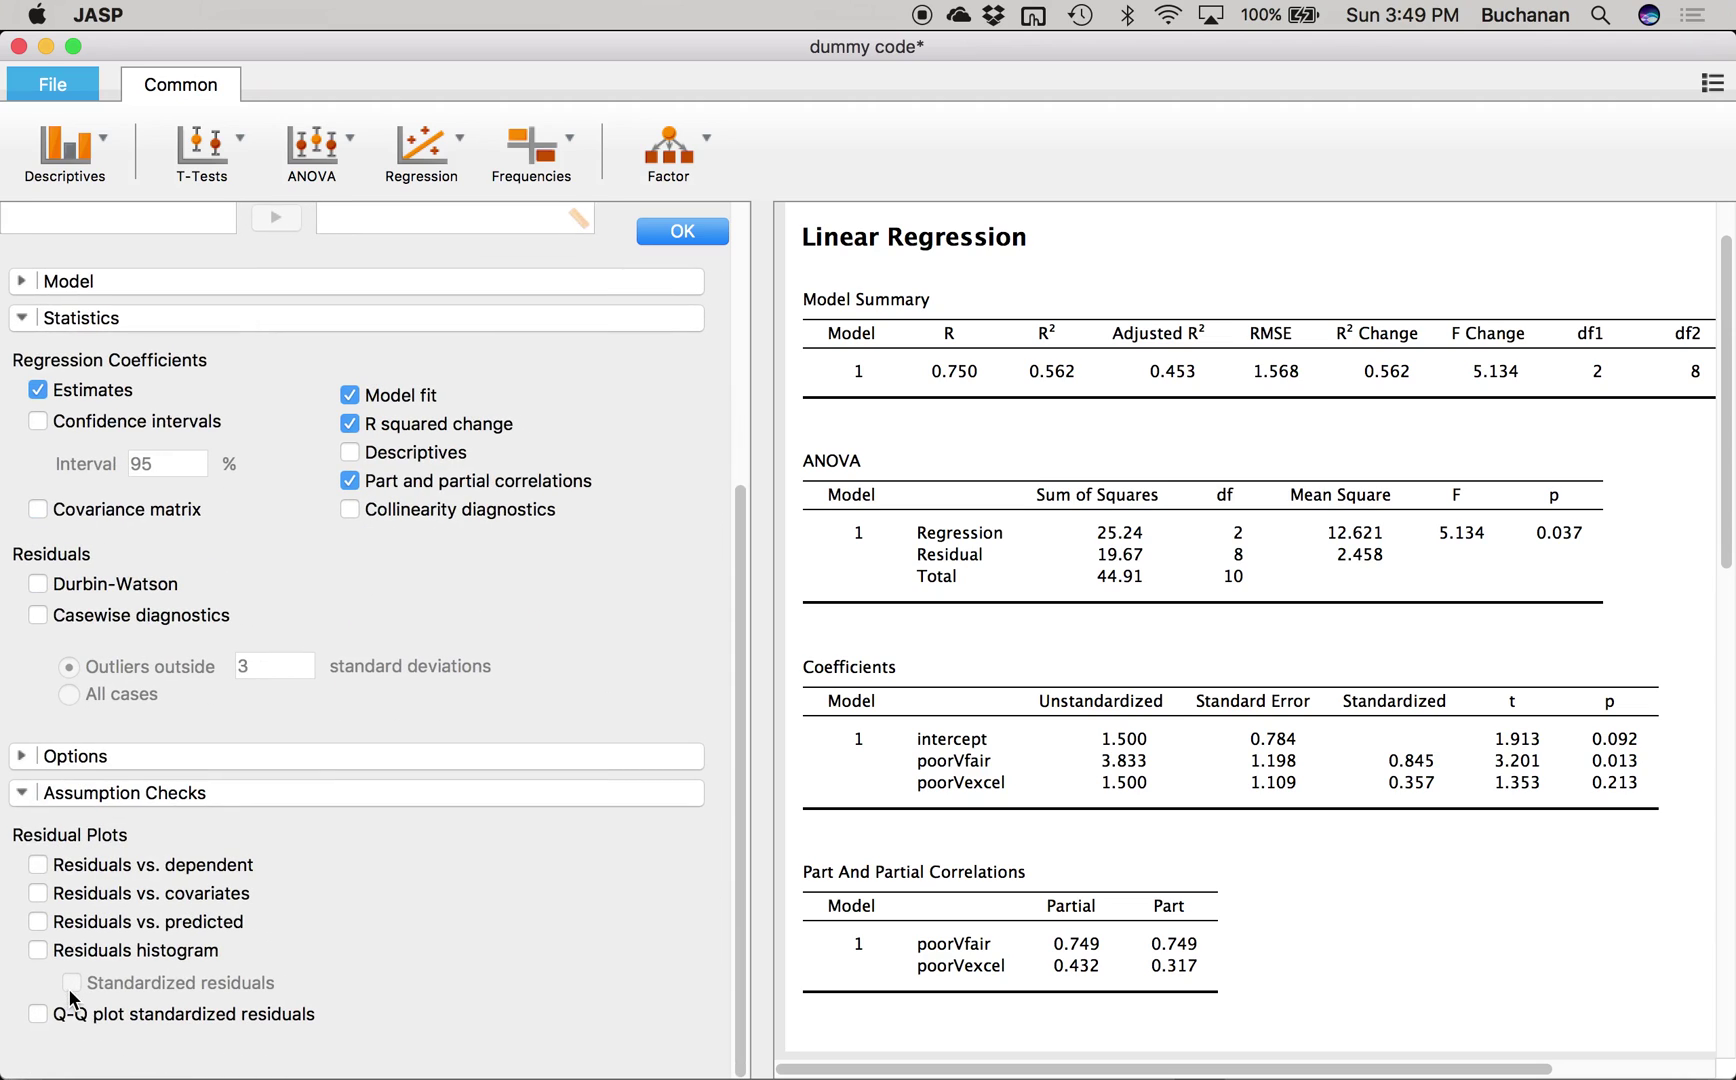
pyautogui.hscroll(-2, 235, 793)
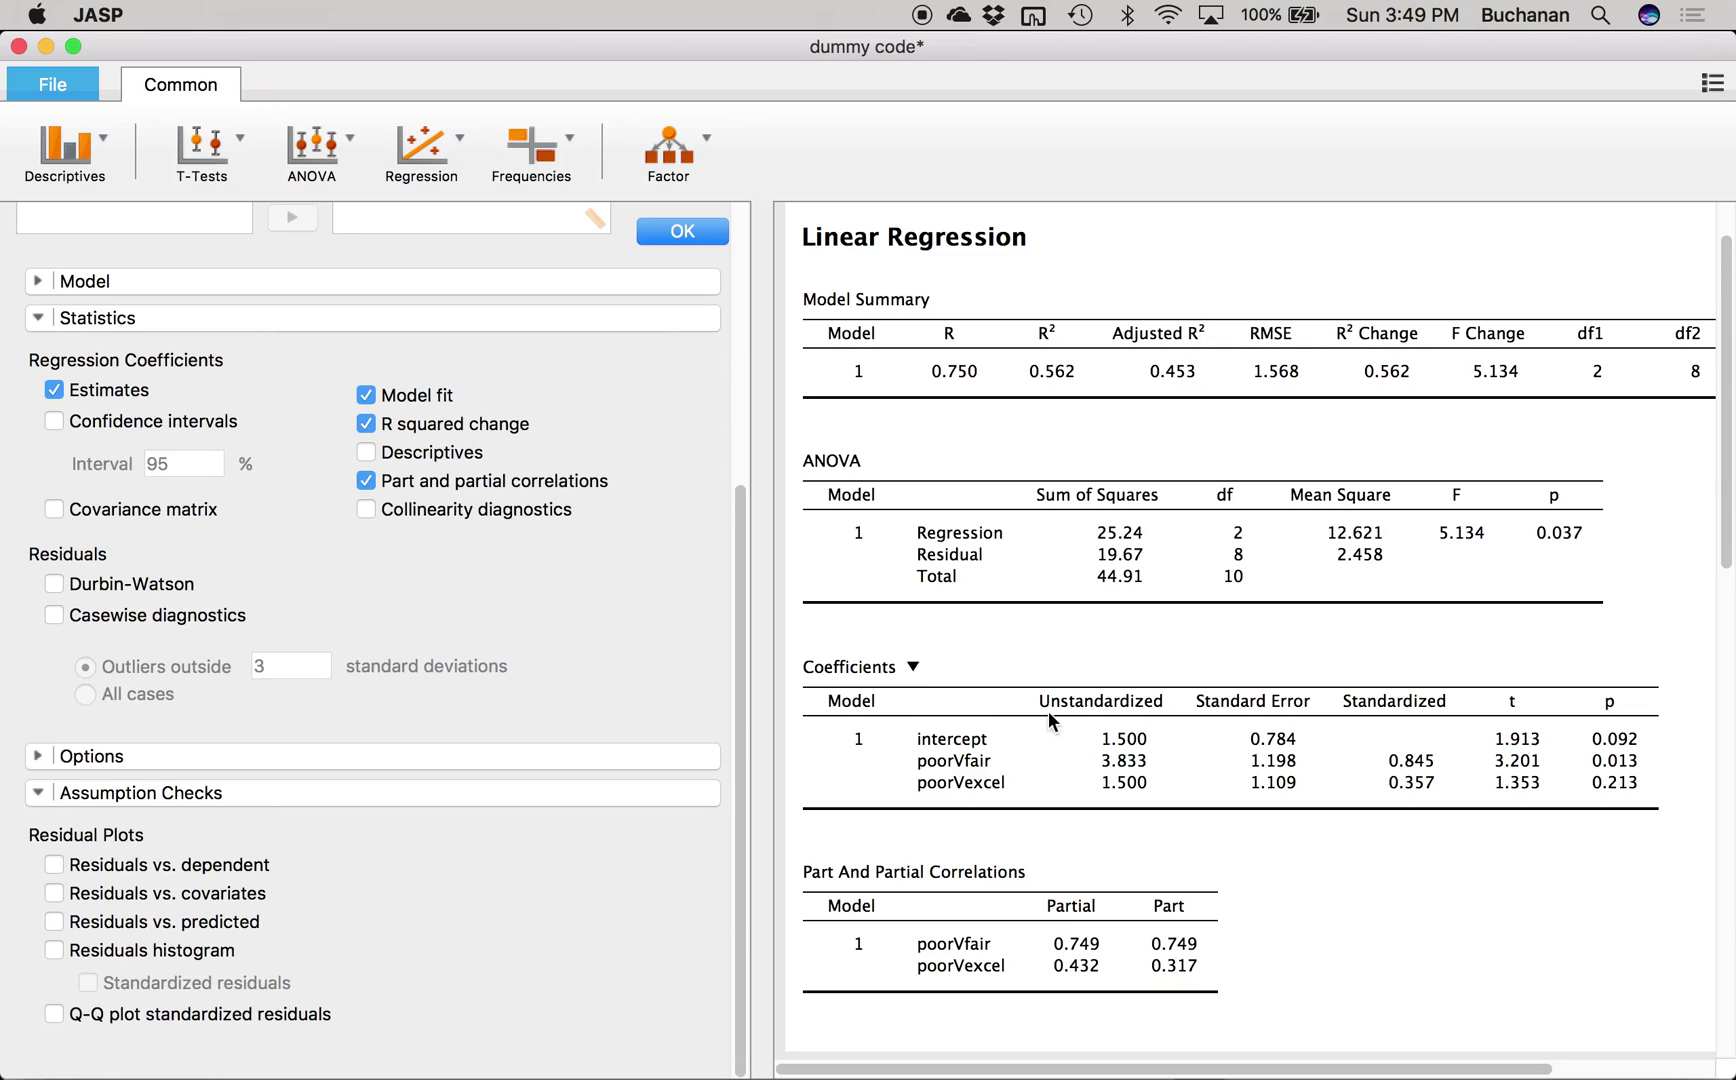
# Step: Close the regression settings, copy the Linear Regression results and switch to the 7.1 dummy coding J notes in Word
pyautogui.click(1045, 262)
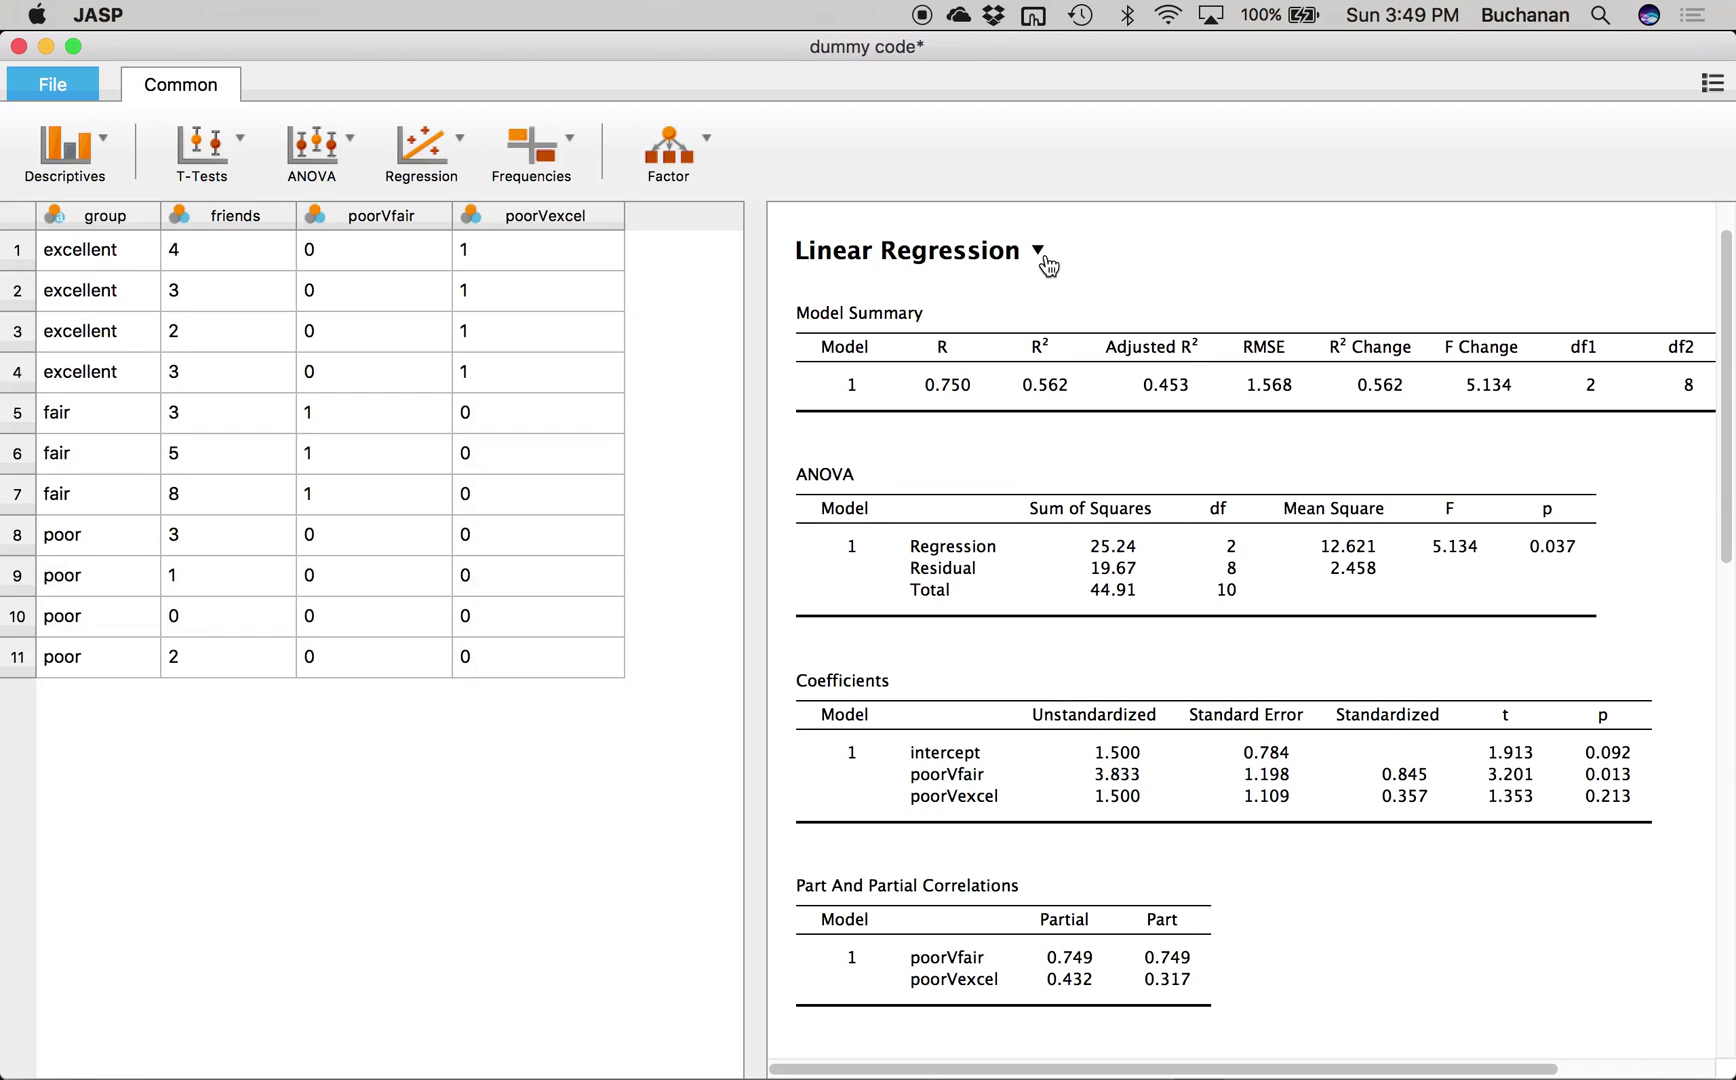
pyautogui.click(1038, 252)
pyautogui.click(935, 285)
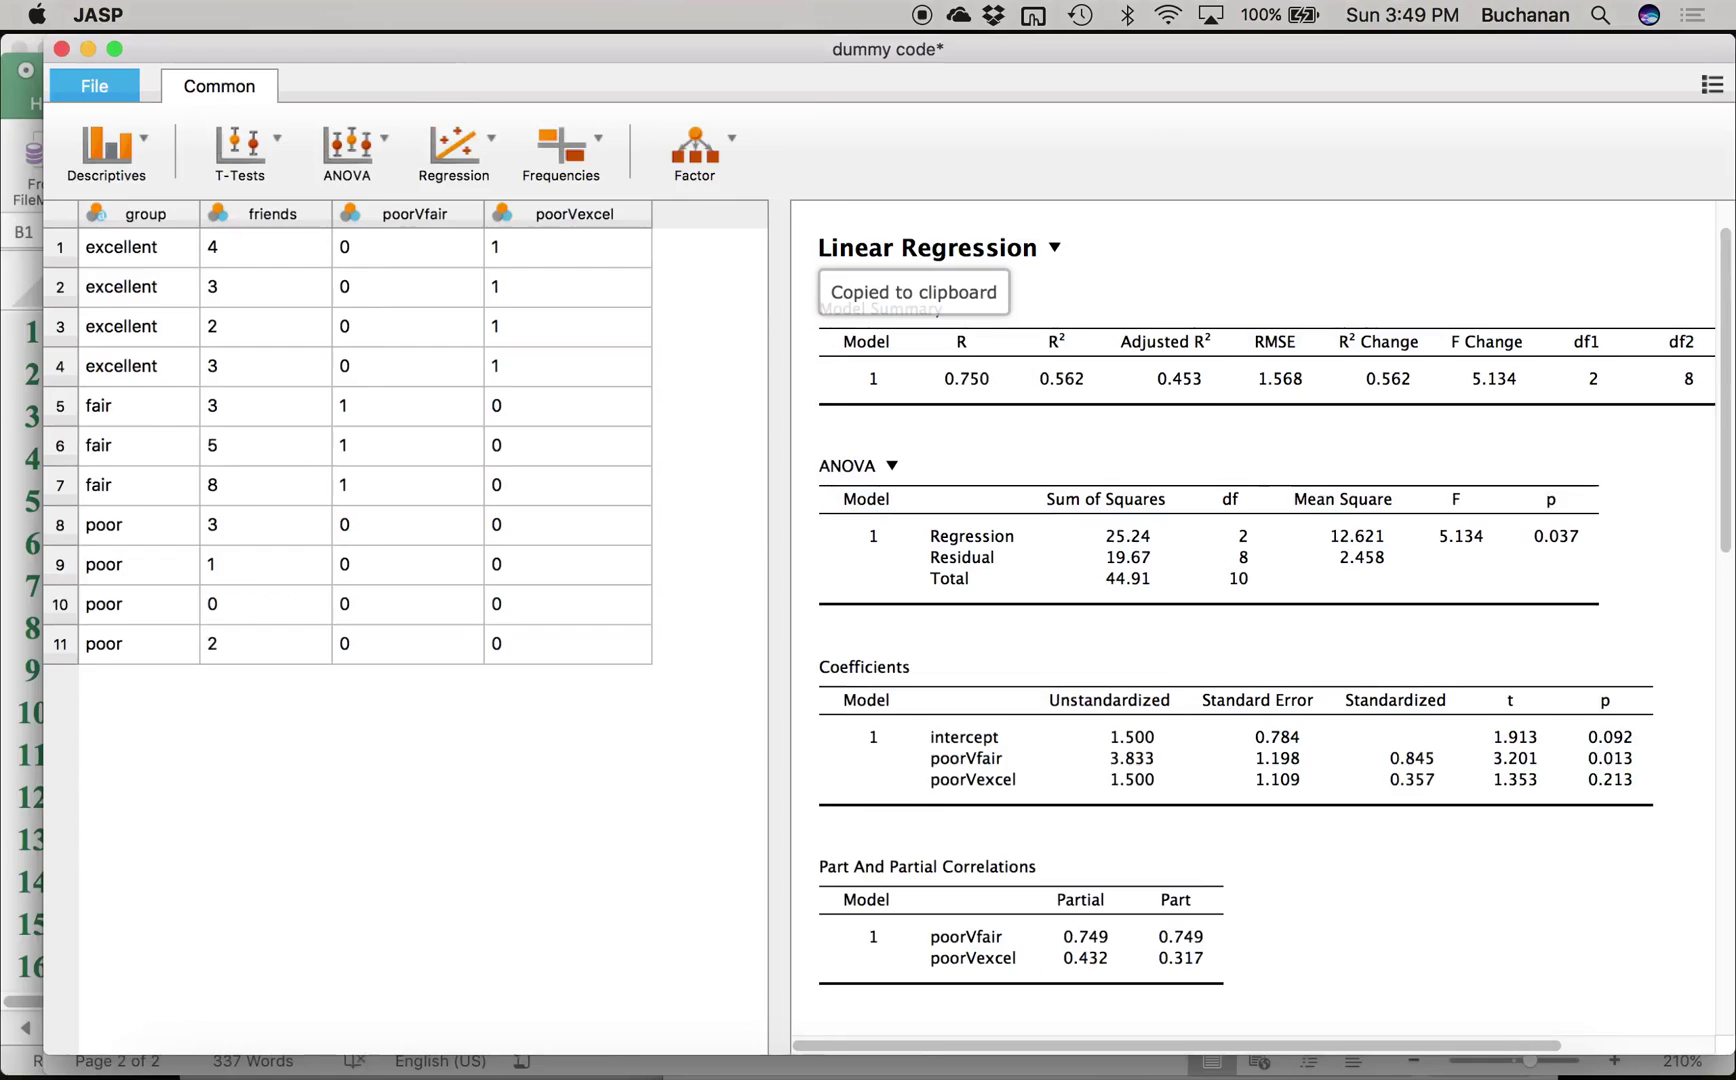
pyautogui.hotkey('ctrl', 'Up')
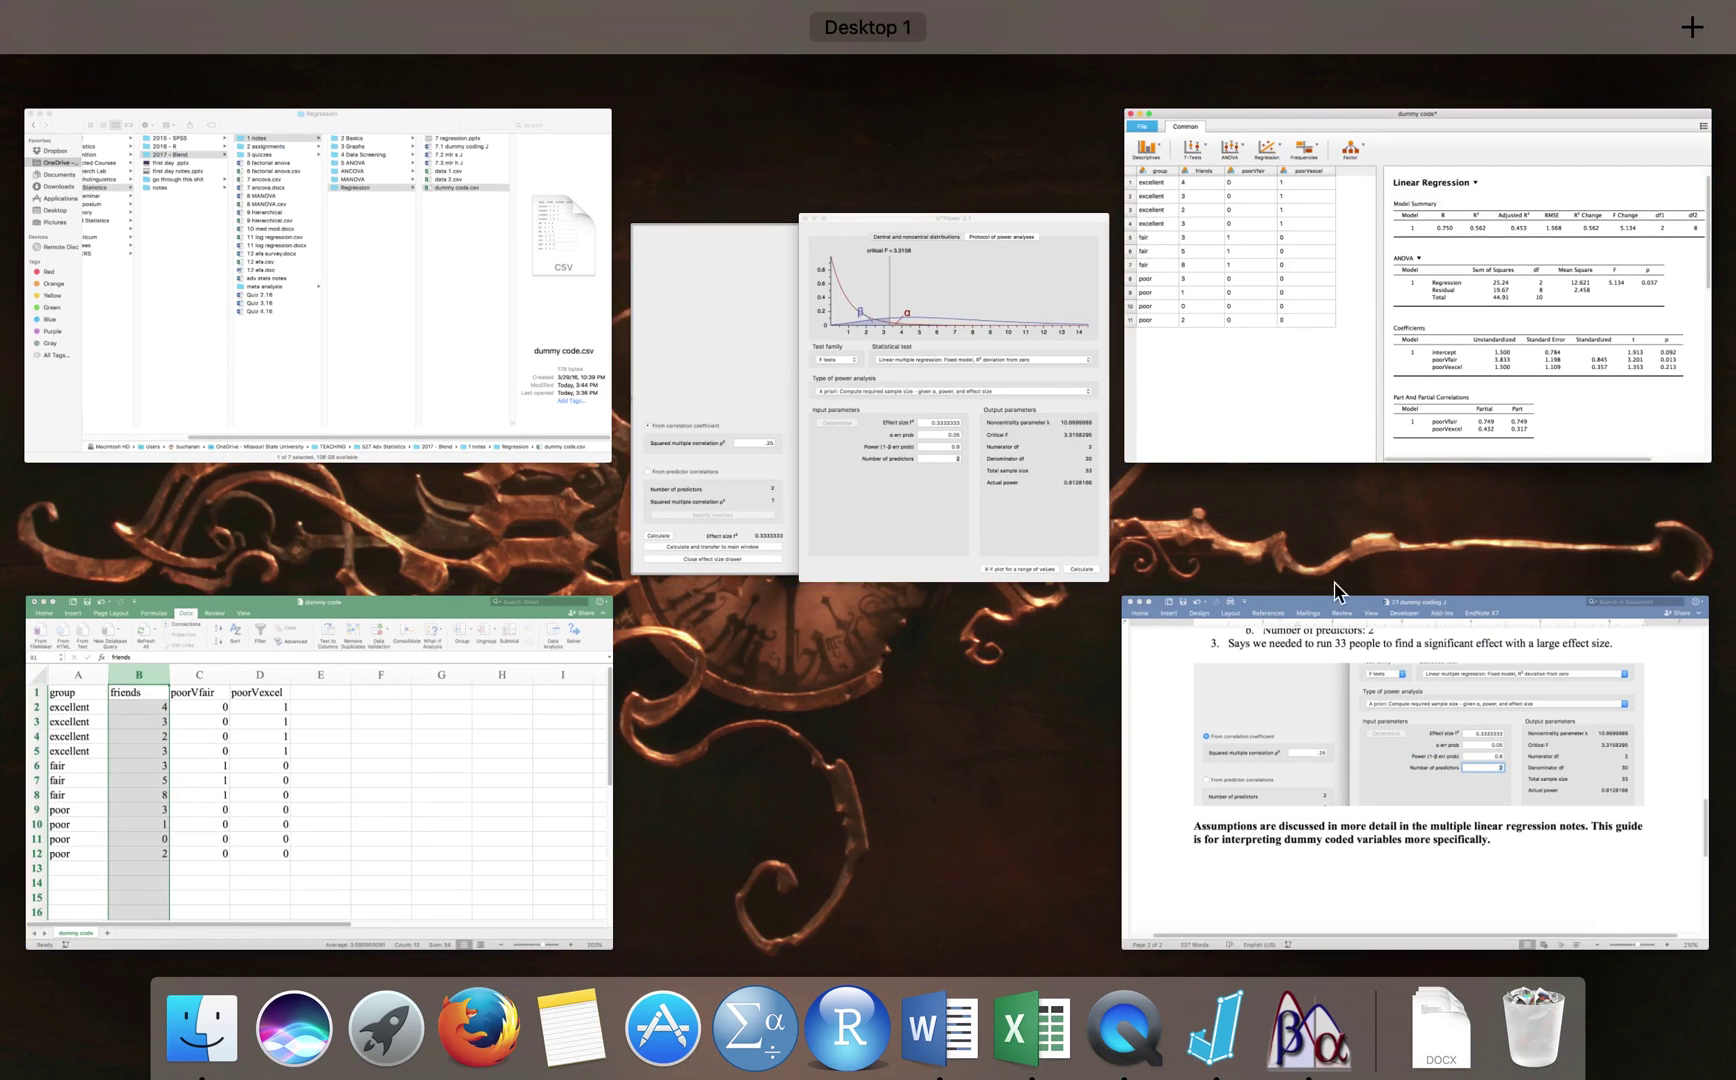
pyautogui.click(1320, 650)
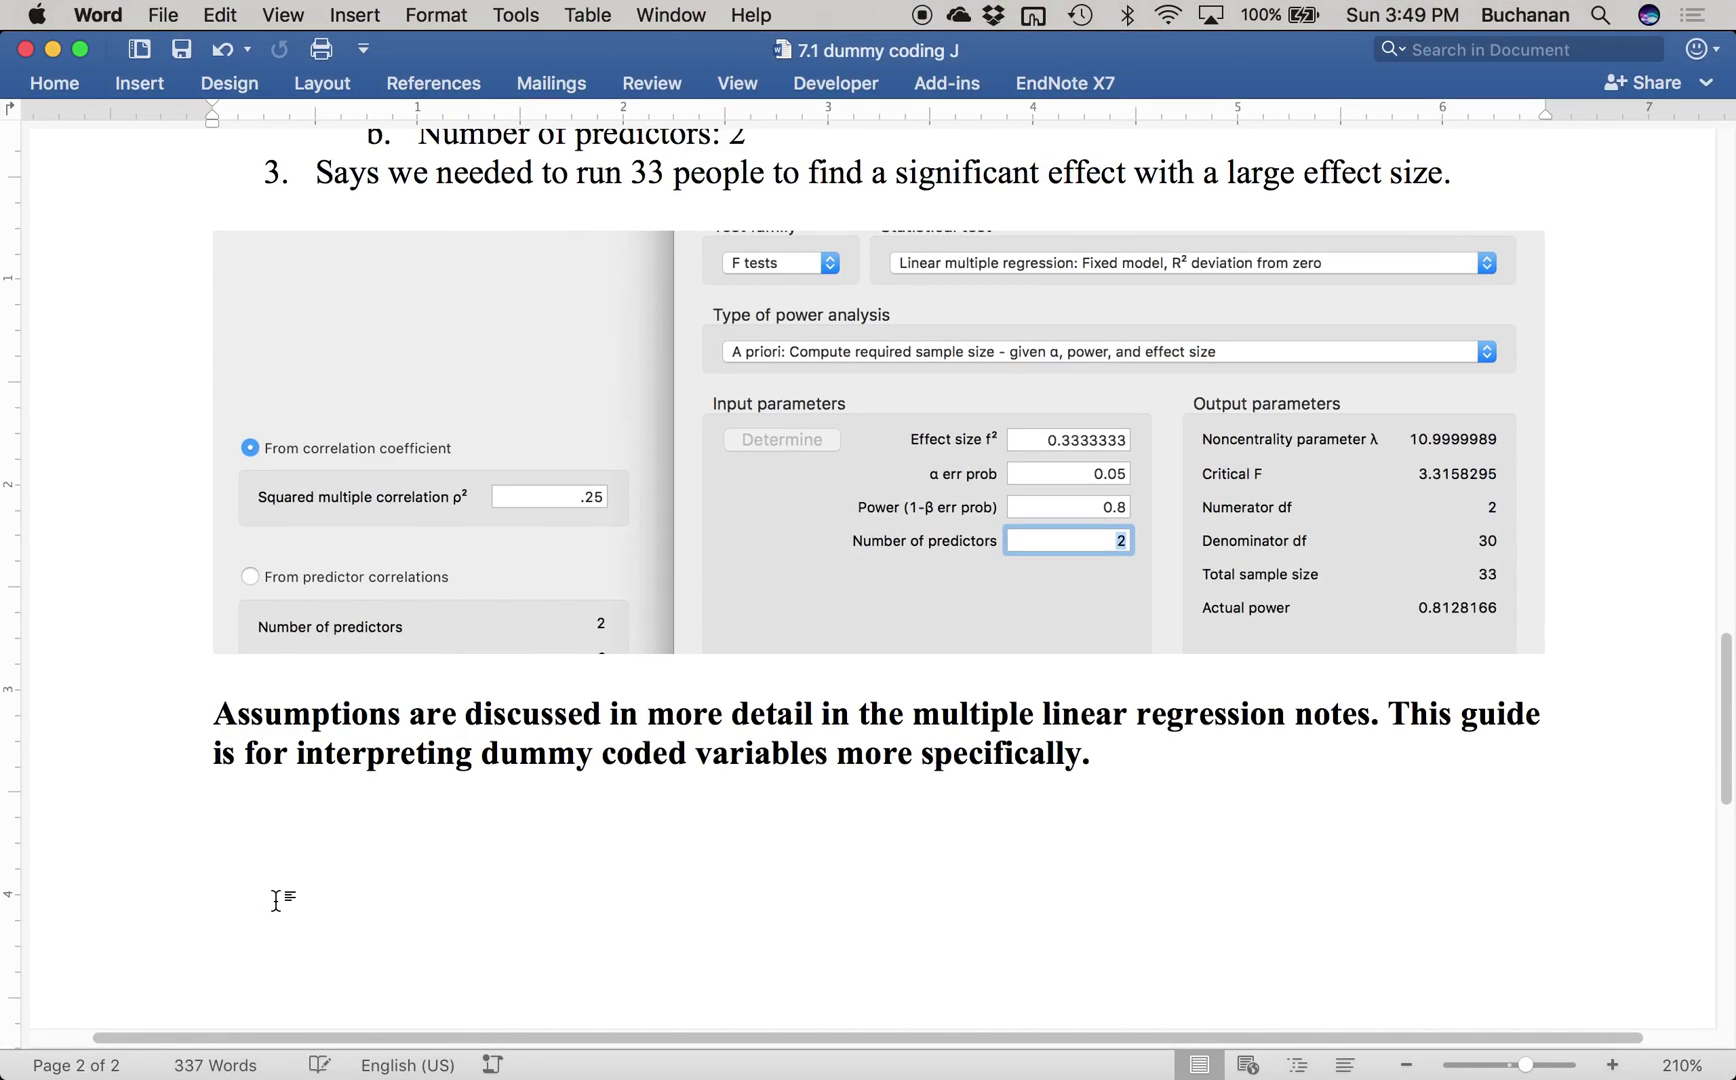
# Step: Paste the copied Linear Regression results below the assumptions note and insert two blank lines under the Model Summary table
pyautogui.press('super+v')
pyautogui.scroll(10, 256, 808)
pyautogui.scroll(-4, 256, 808)
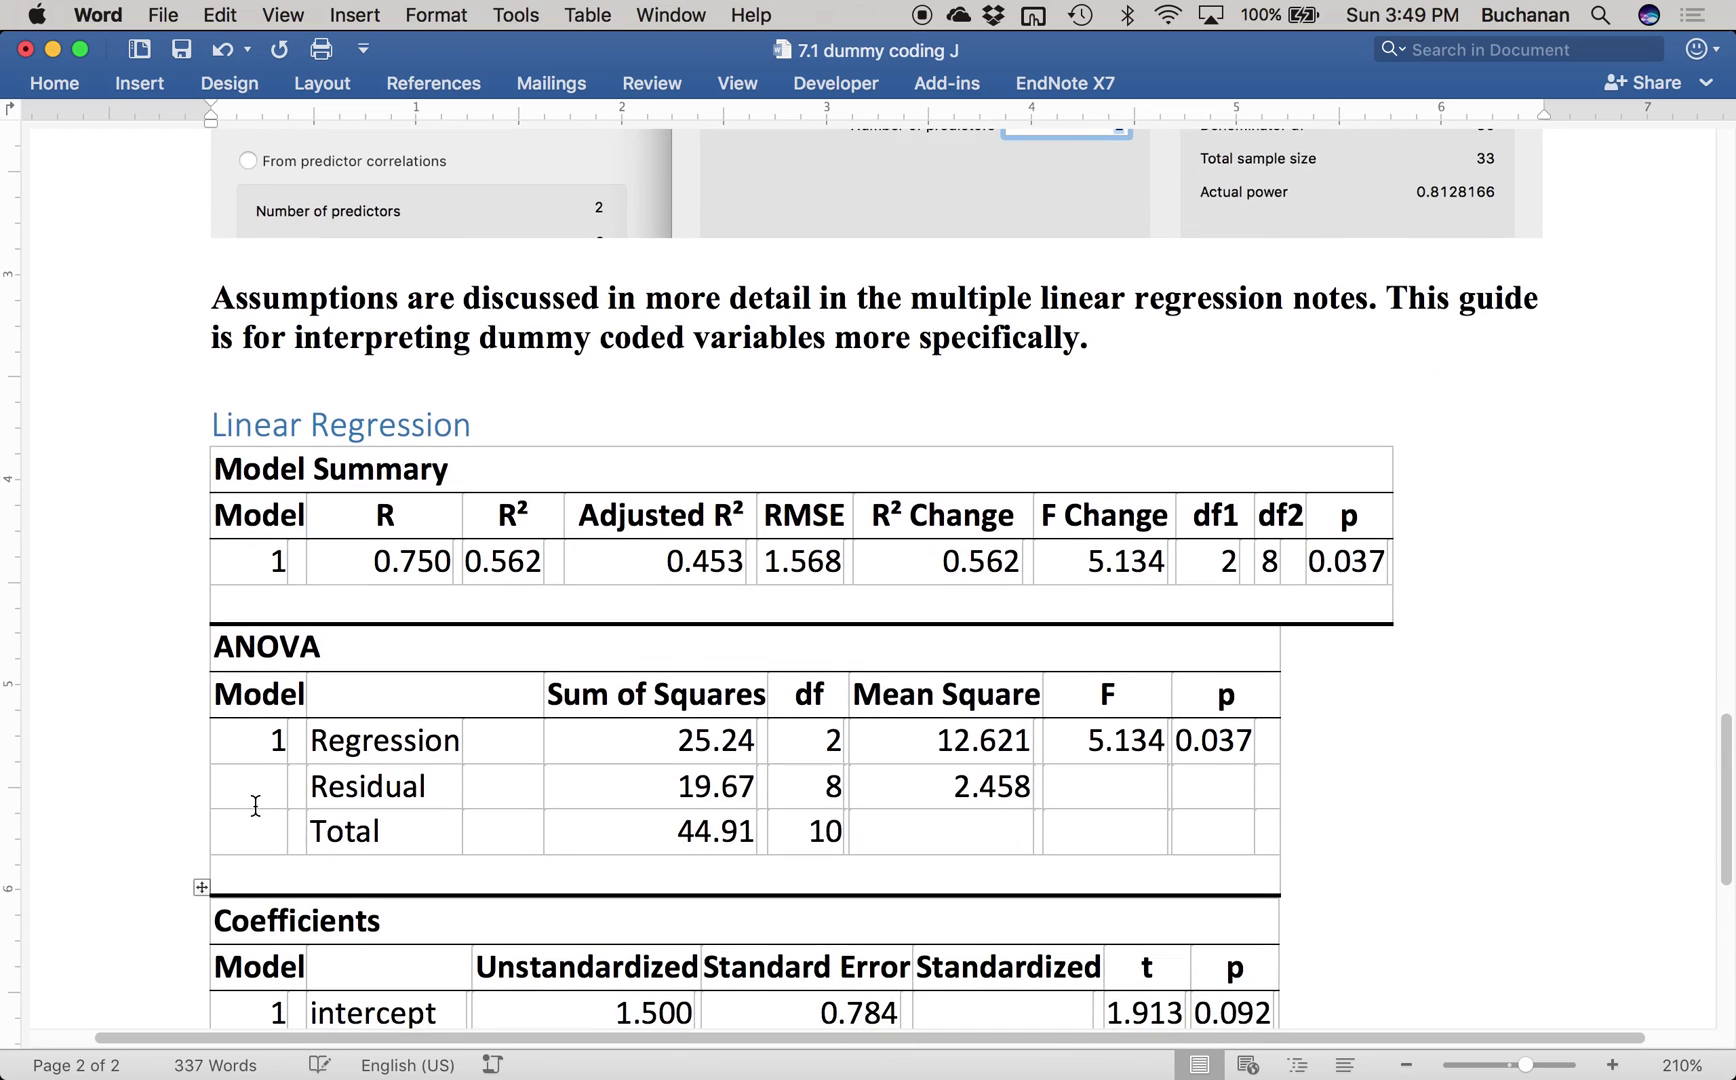
pyautogui.click(1430, 610)
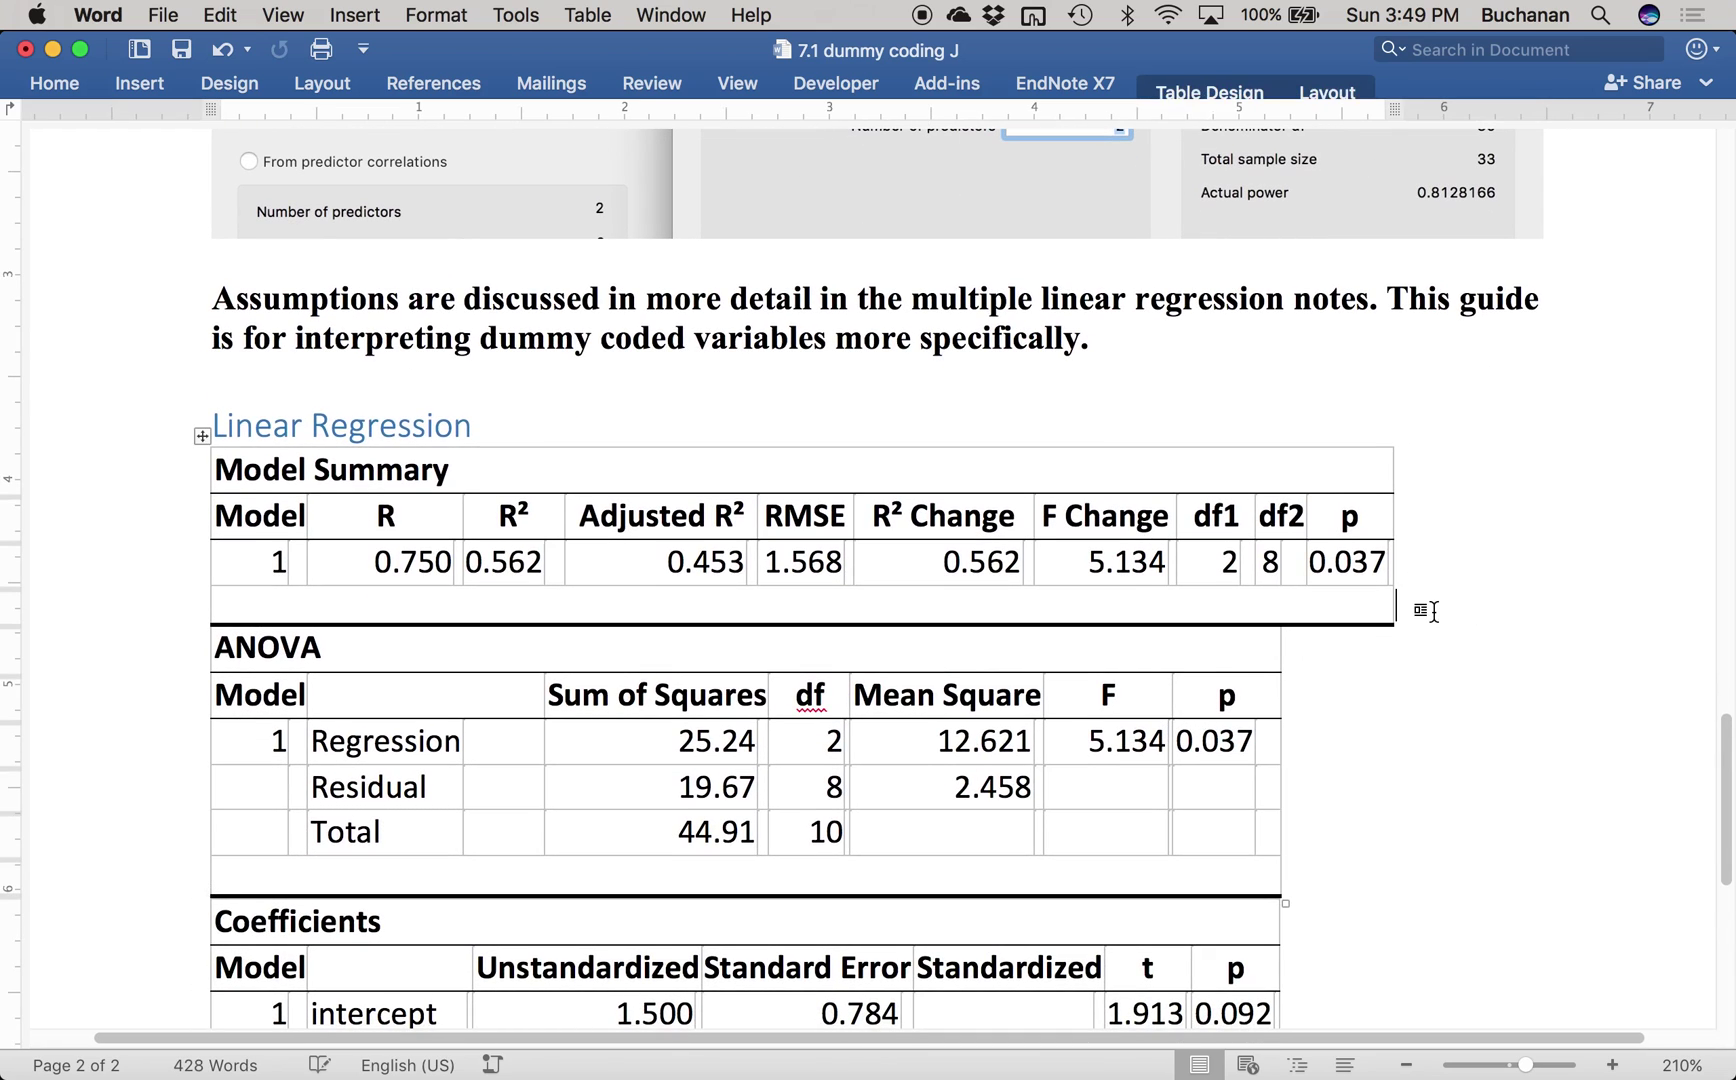
pyautogui.press('Return')
pyautogui.press('Return')
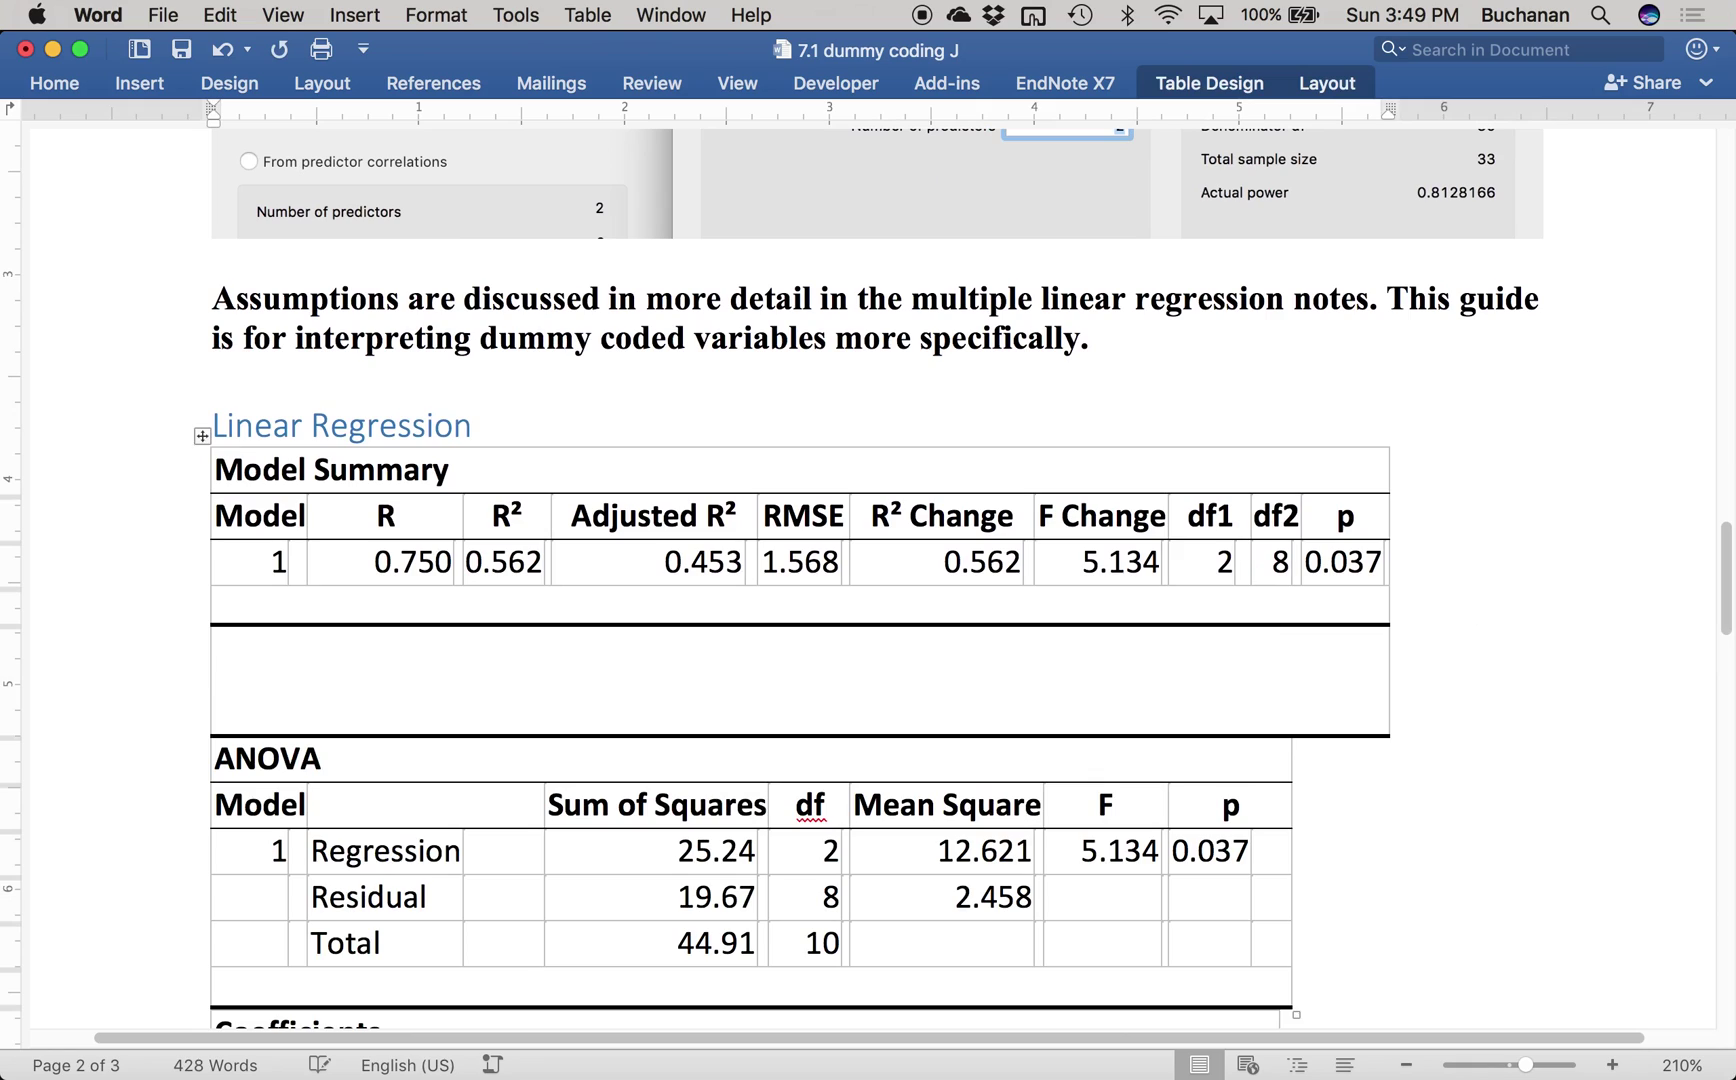
# Step: Begin an italic "F(" statistic under the Model Summary and highlight its R² Change through p values in yellow
pyautogui.write('F')
pyautogui.write('(')
pyautogui.scroll(-1, 1427, 610)
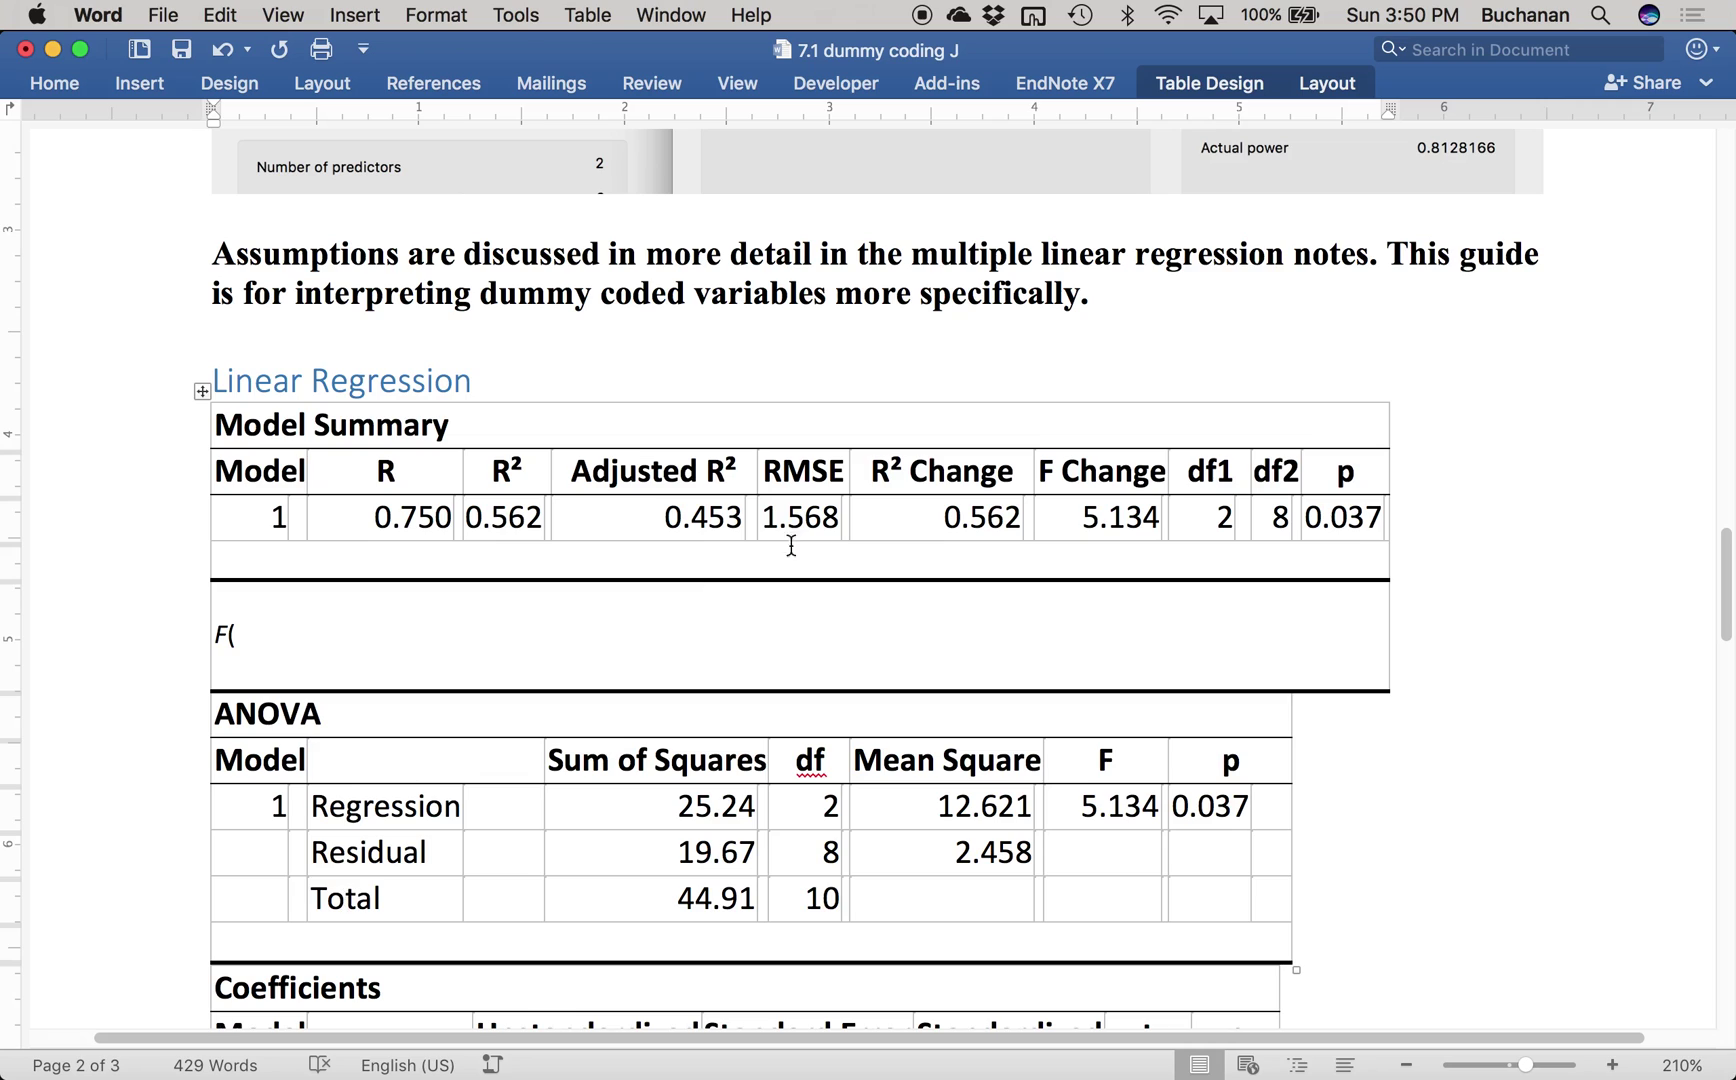
pyautogui.click(77, 93)
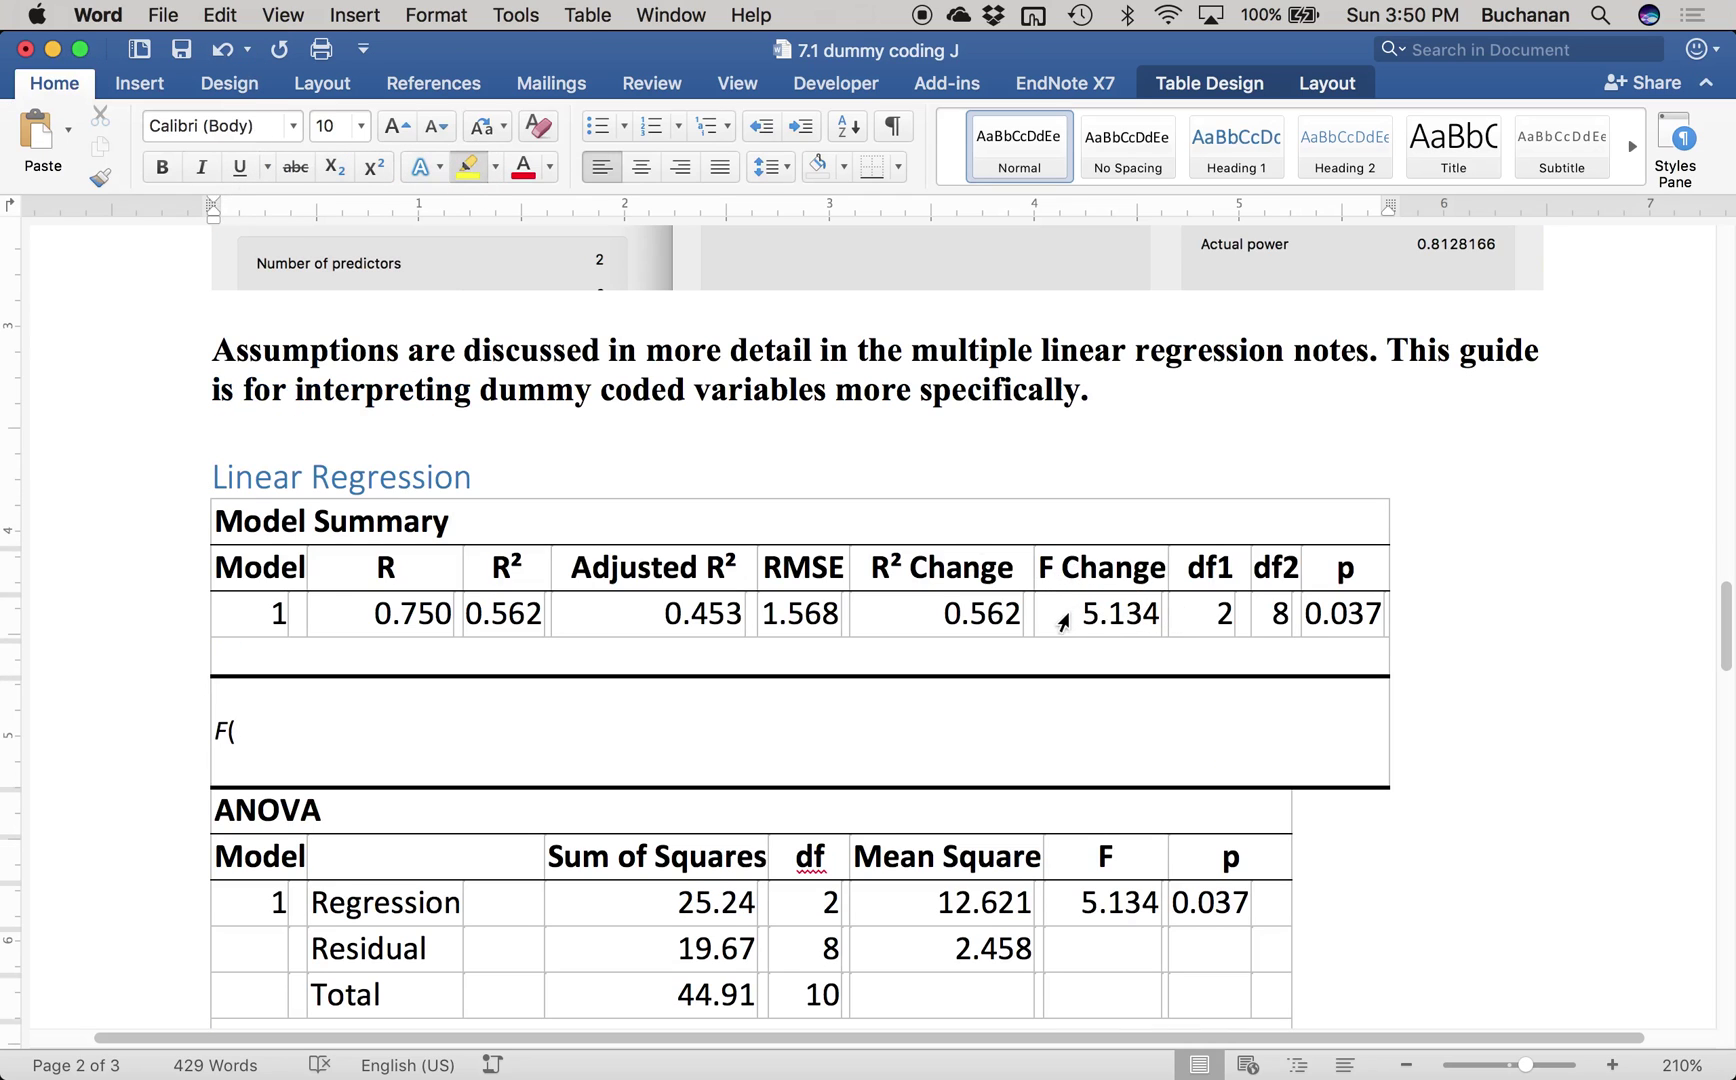
pyautogui.moveTo(856, 614); pyautogui.dragTo(1378, 614)
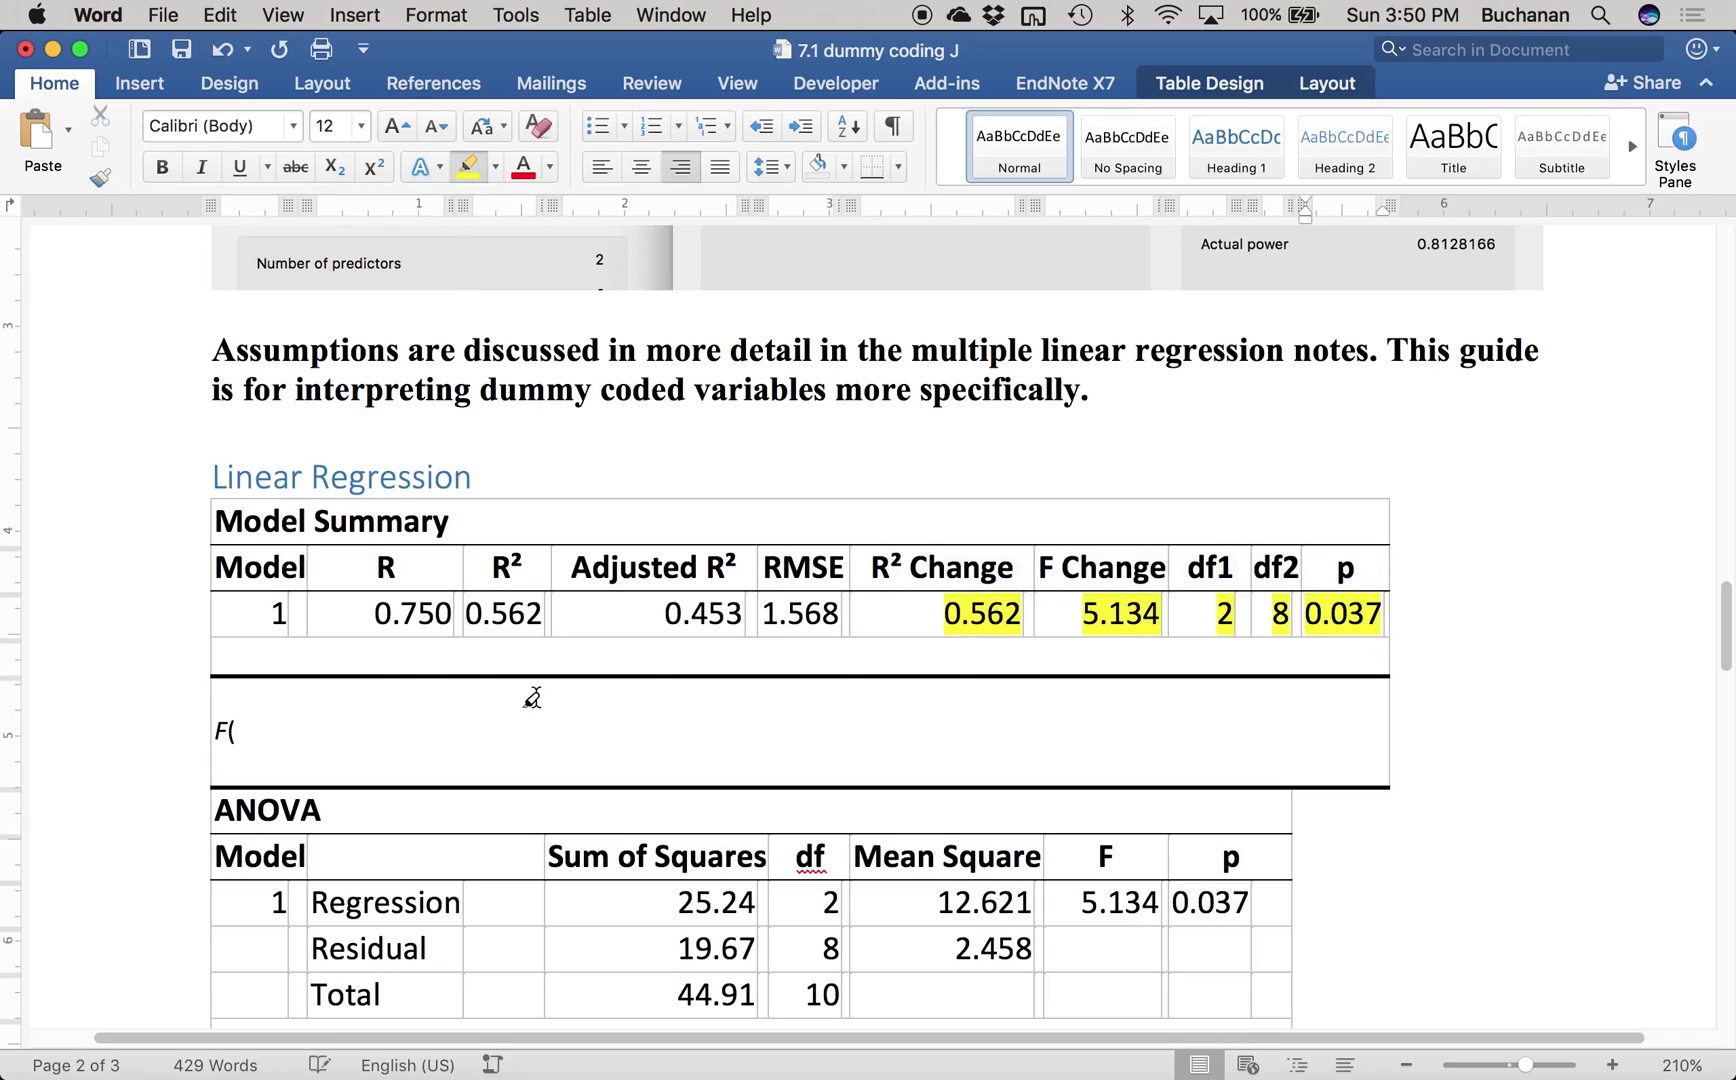
# Step: Continue the F statistic with "2,8) = 5.13, p = .04," keeping only the p in italics
pyautogui.click(338, 728)
pyautogui.write('2,')
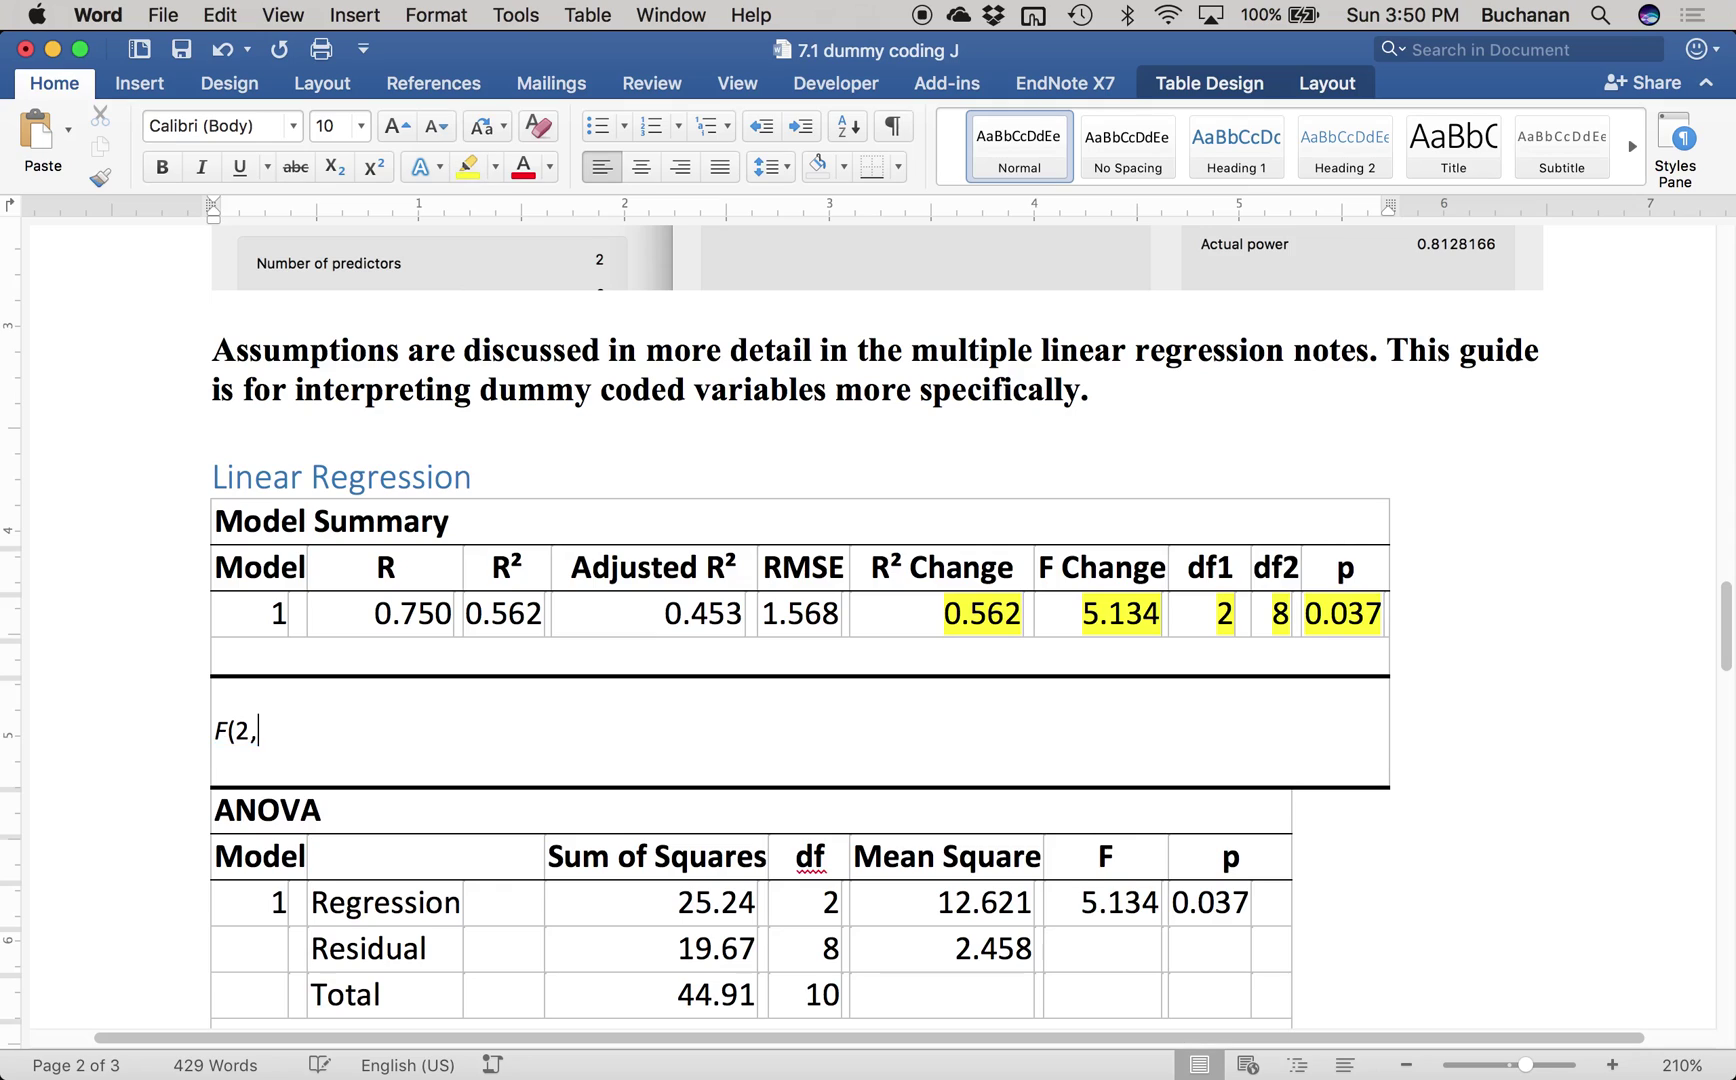
pyautogui.write('8) = 5.1')
pyautogui.write('4')
pyautogui.press('BackSpace')
pyautogui.write('3,')
pyautogui.press('super+i')
pyautogui.write('p')
pyautogui.press('super+i')
pyautogui.write('= .05')
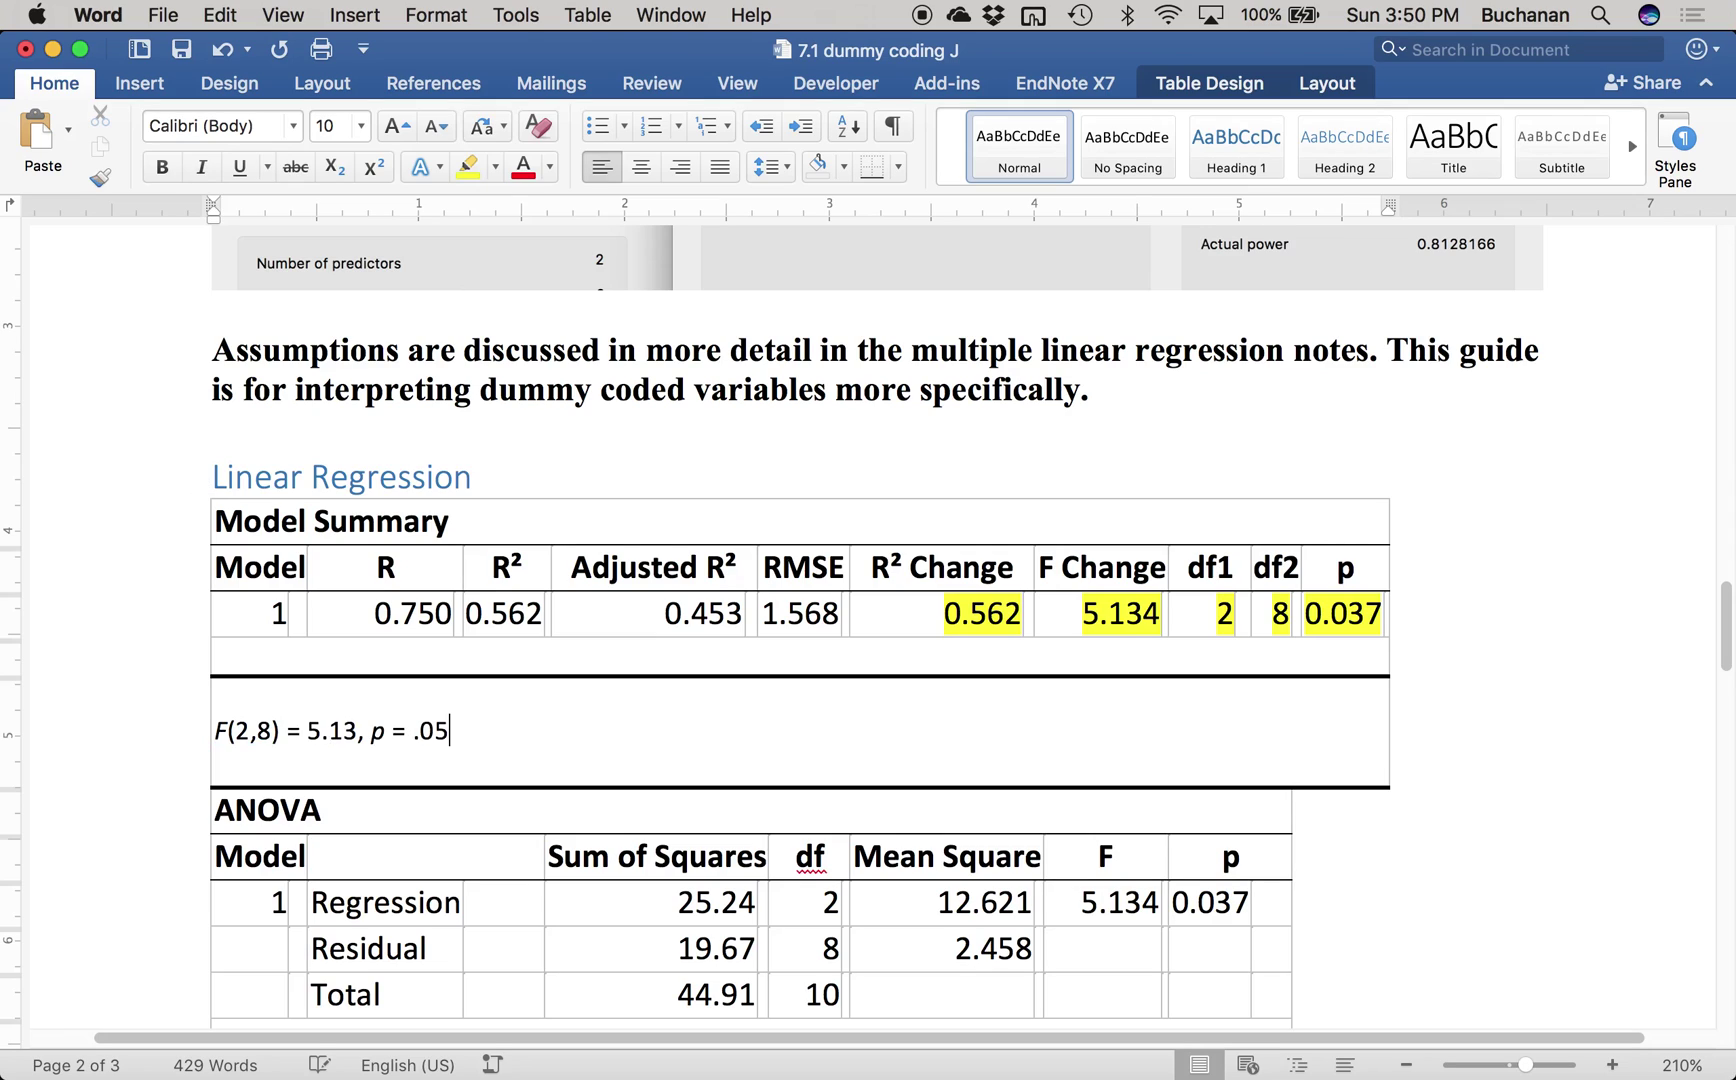
pyautogui.press('BackSpace')
pyautogui.write('4,')
pyautogui.press('super+i')
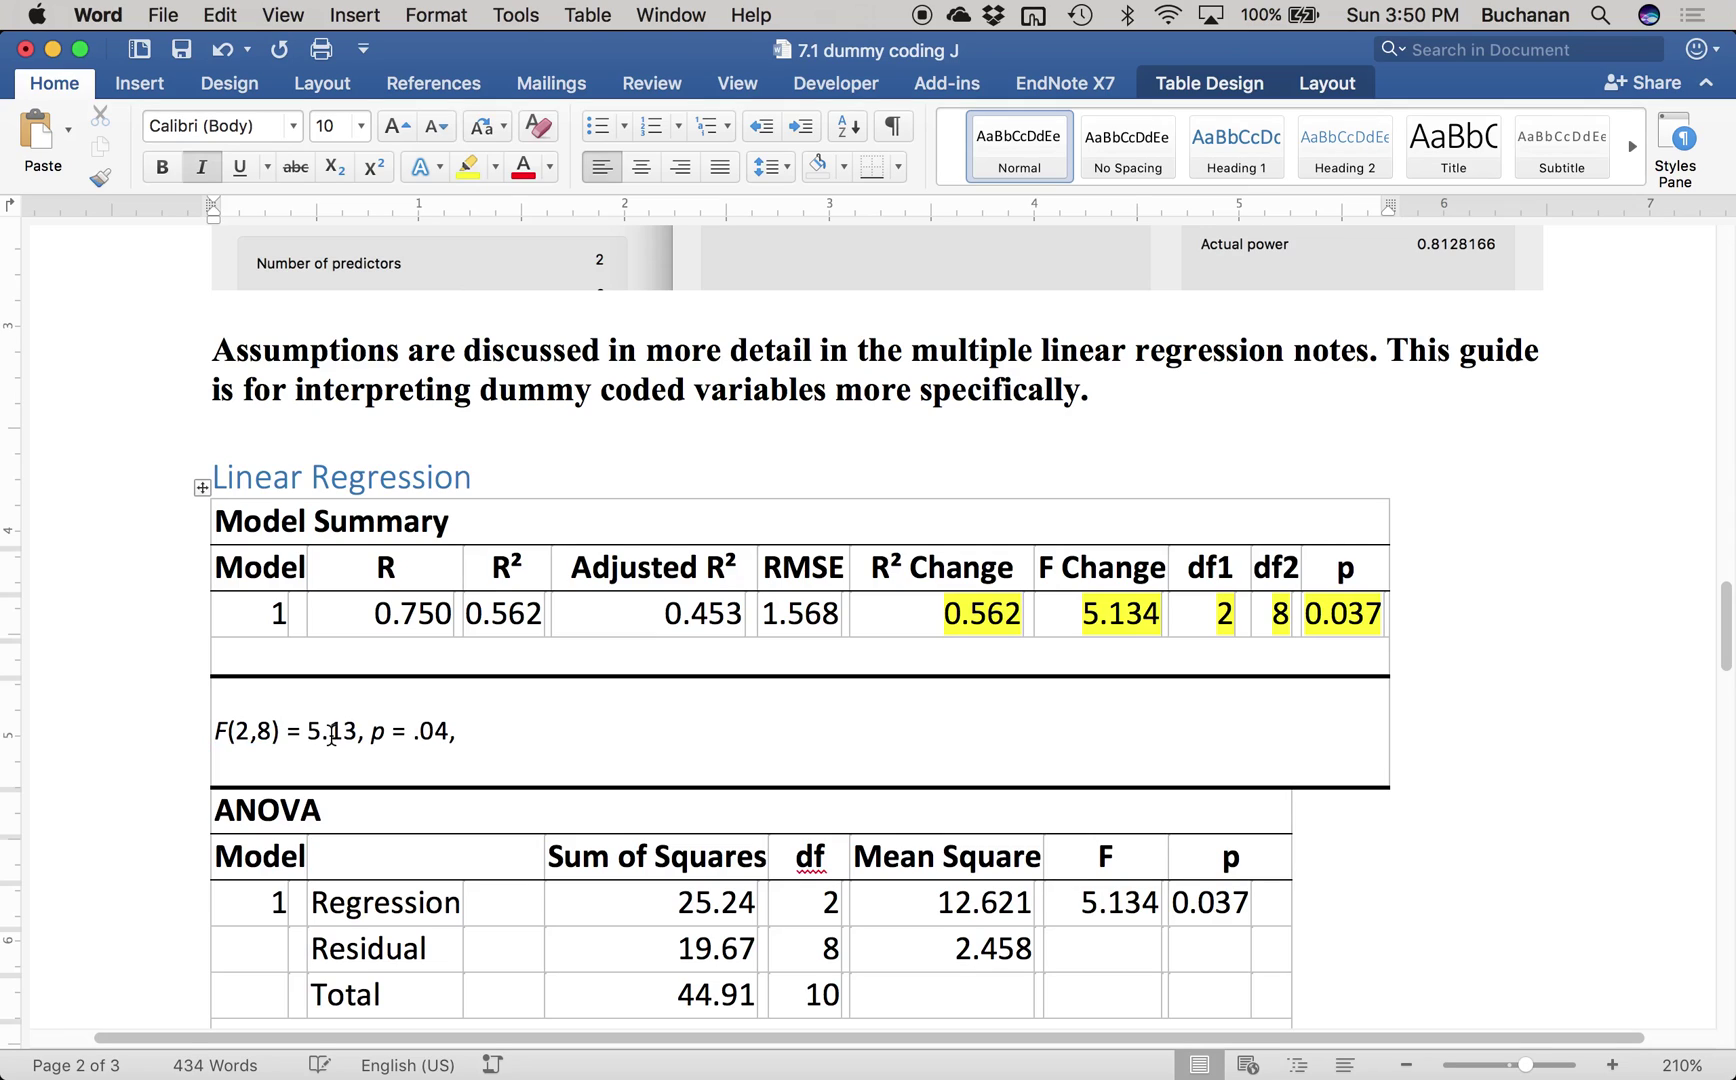
# Step: Append "R² = .56" to the statistic, copying the R² symbol from the table header and setting it in italics
pyautogui.write('R')
pyautogui.click(511, 569)
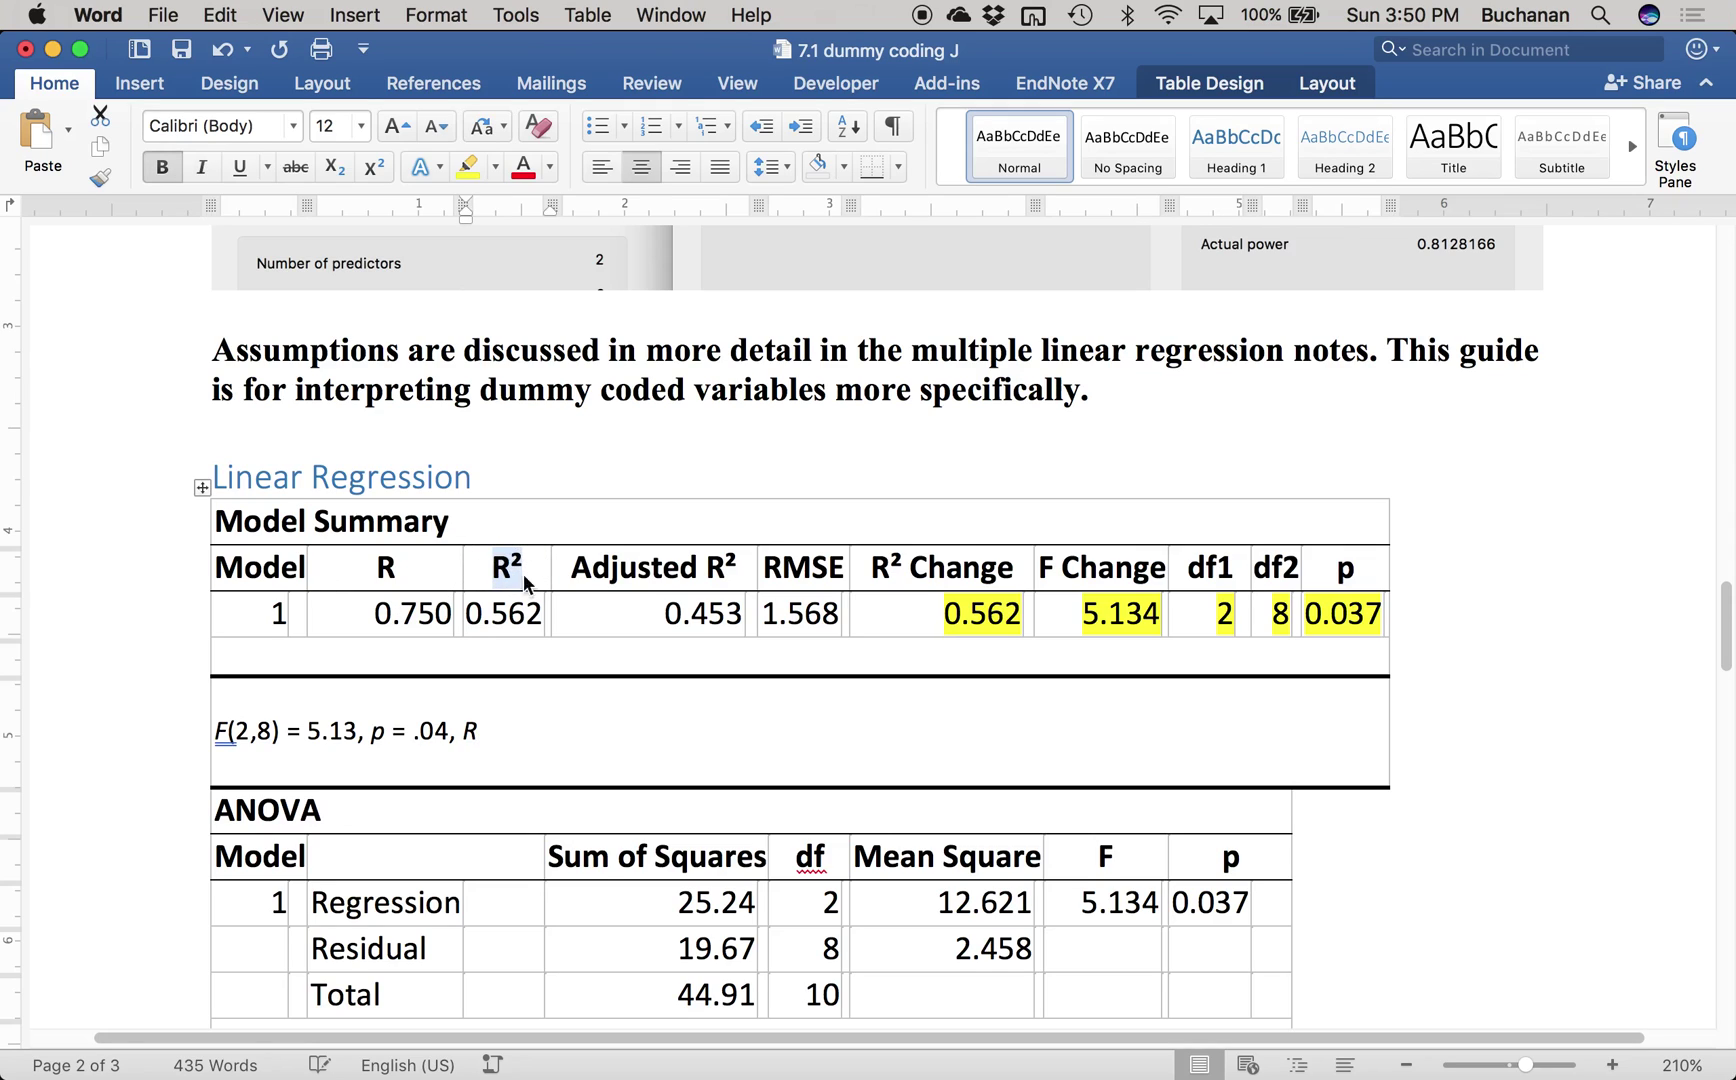
pyautogui.click(483, 731)
pyautogui.press('super+v')
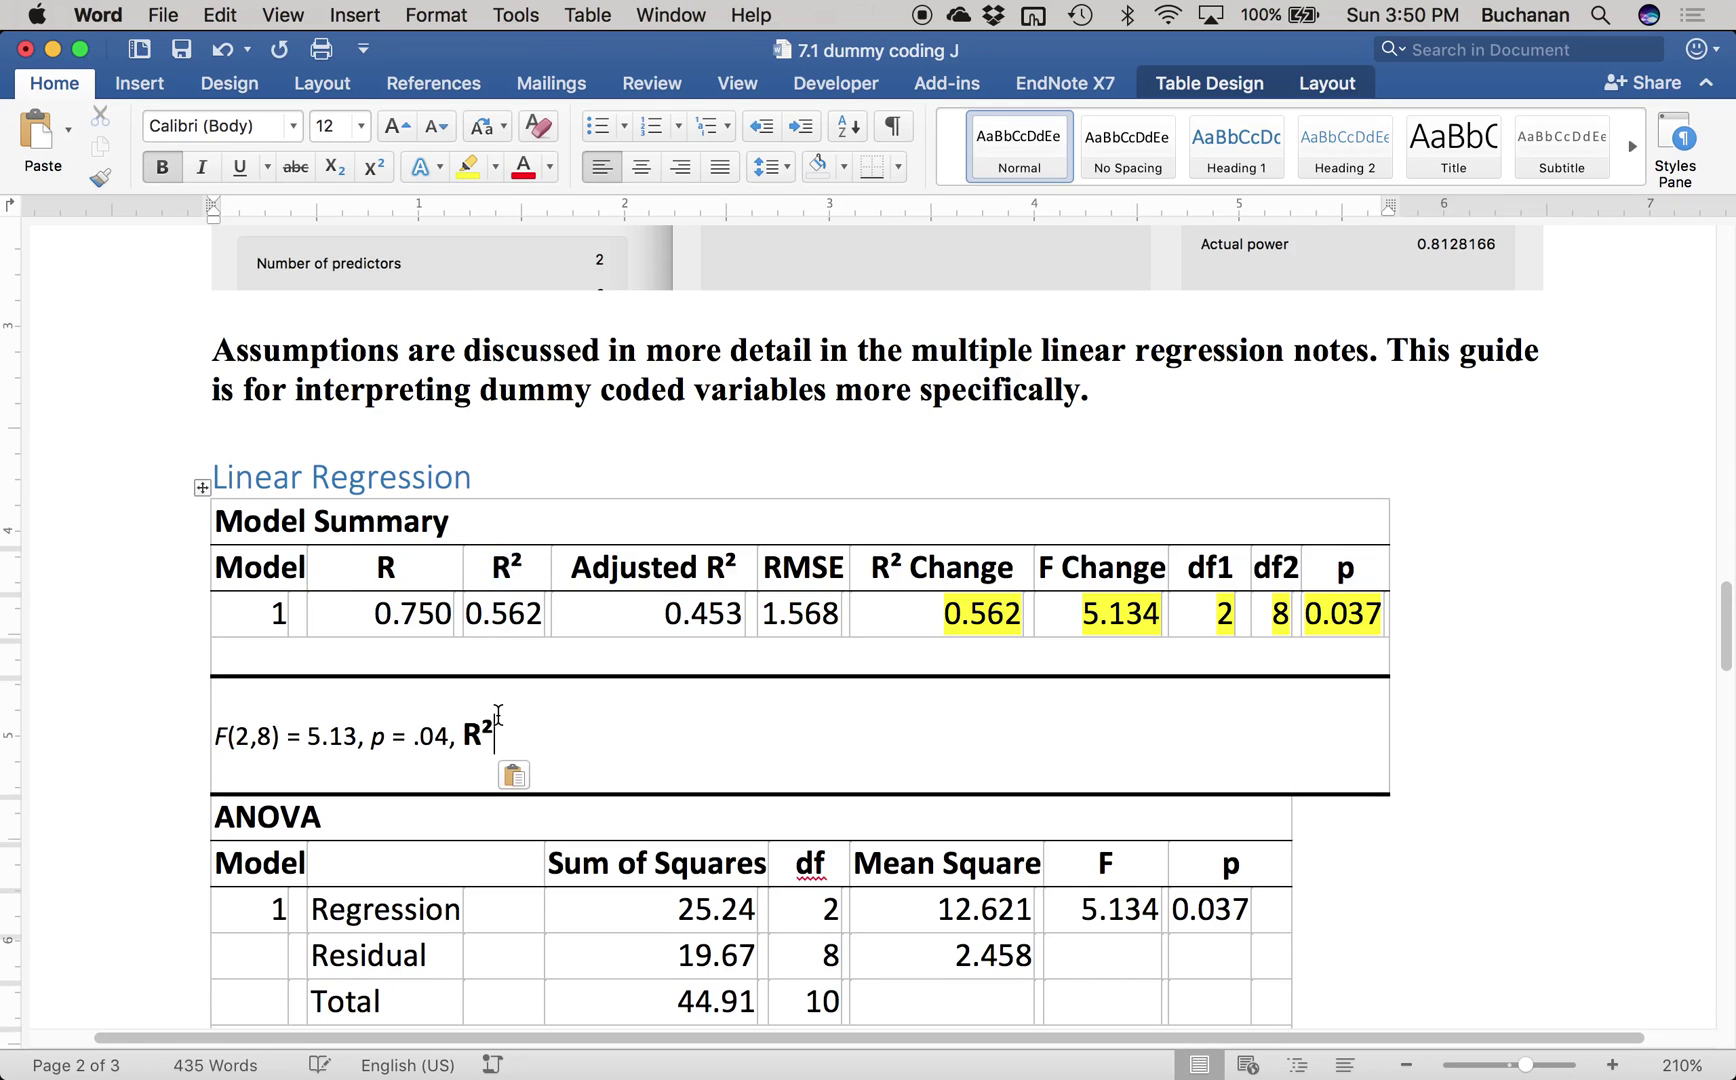
pyautogui.click(524, 785)
pyautogui.click(589, 858)
pyautogui.hotkey('shift', 'Left')
pyautogui.hotkey('shift', 'Left')
pyautogui.press('super+i')
pyautogui.press('Right')
pyautogui.press('super+i')
pyautogui.write('= .56')
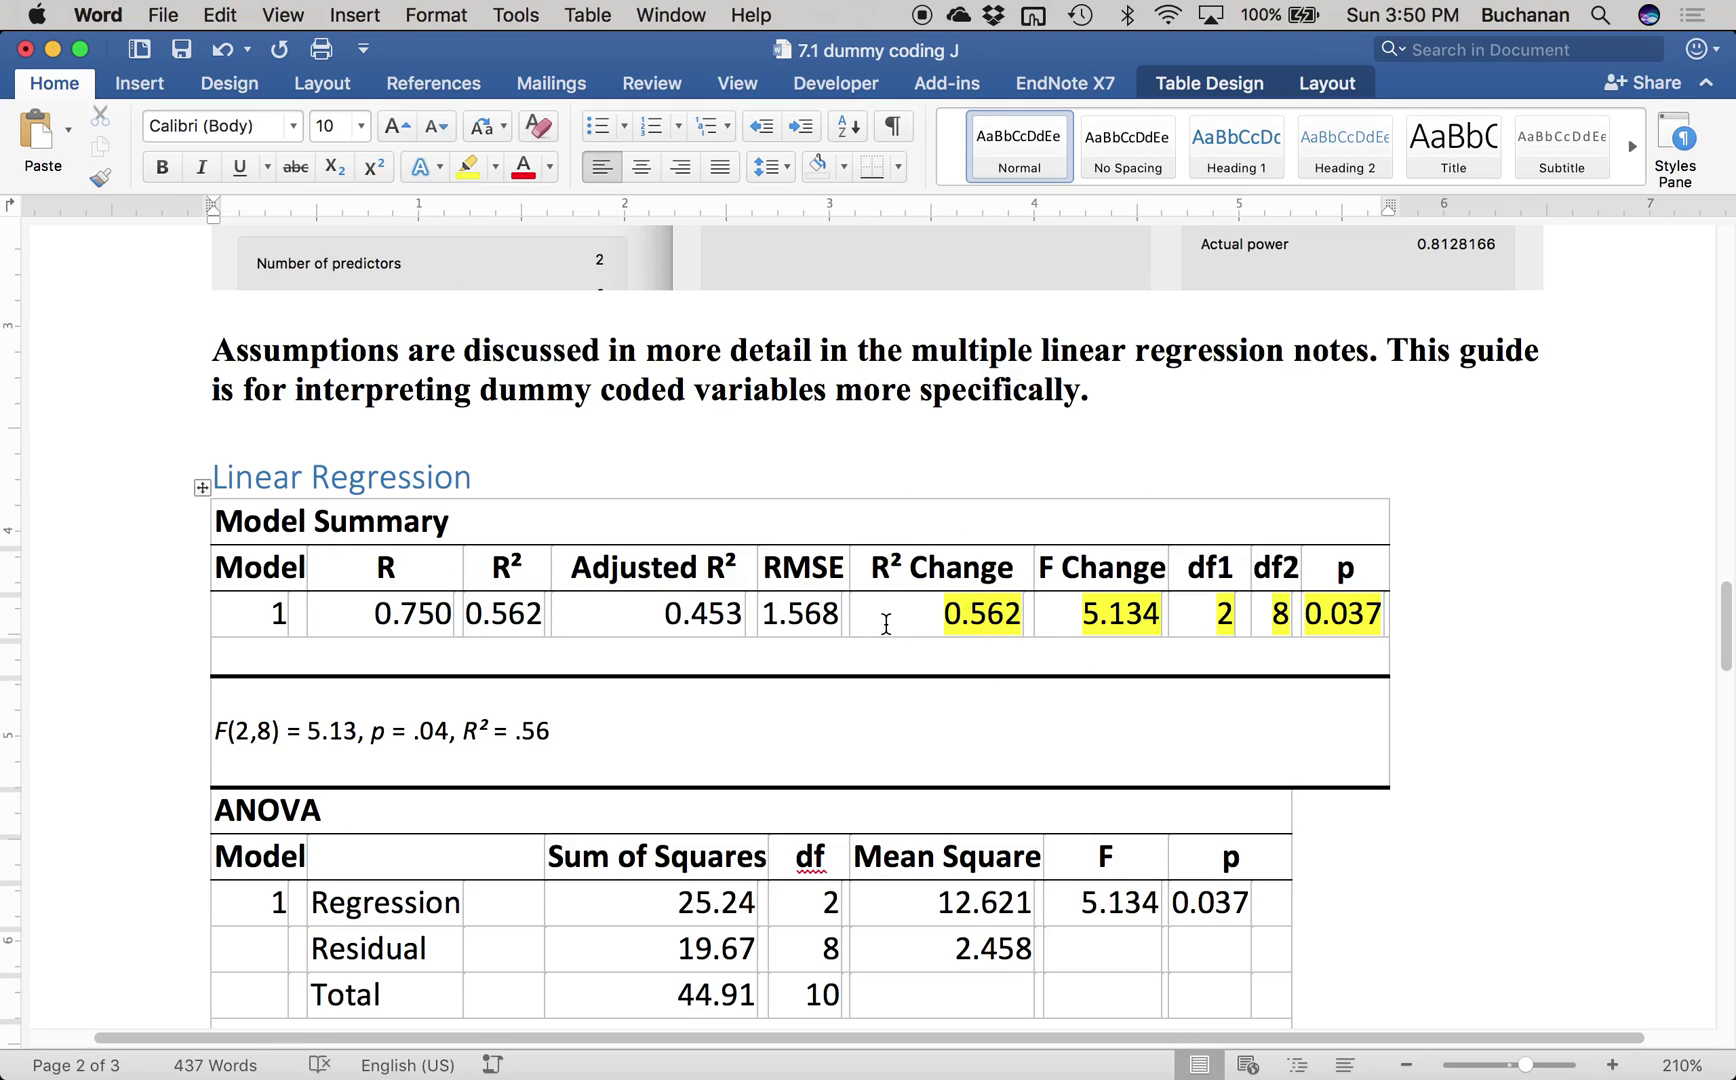
# Step: Write "The predictors (group health, dummy code) significantly predicted number of friends." on a new line below the F statistic
pyautogui.press('Return')
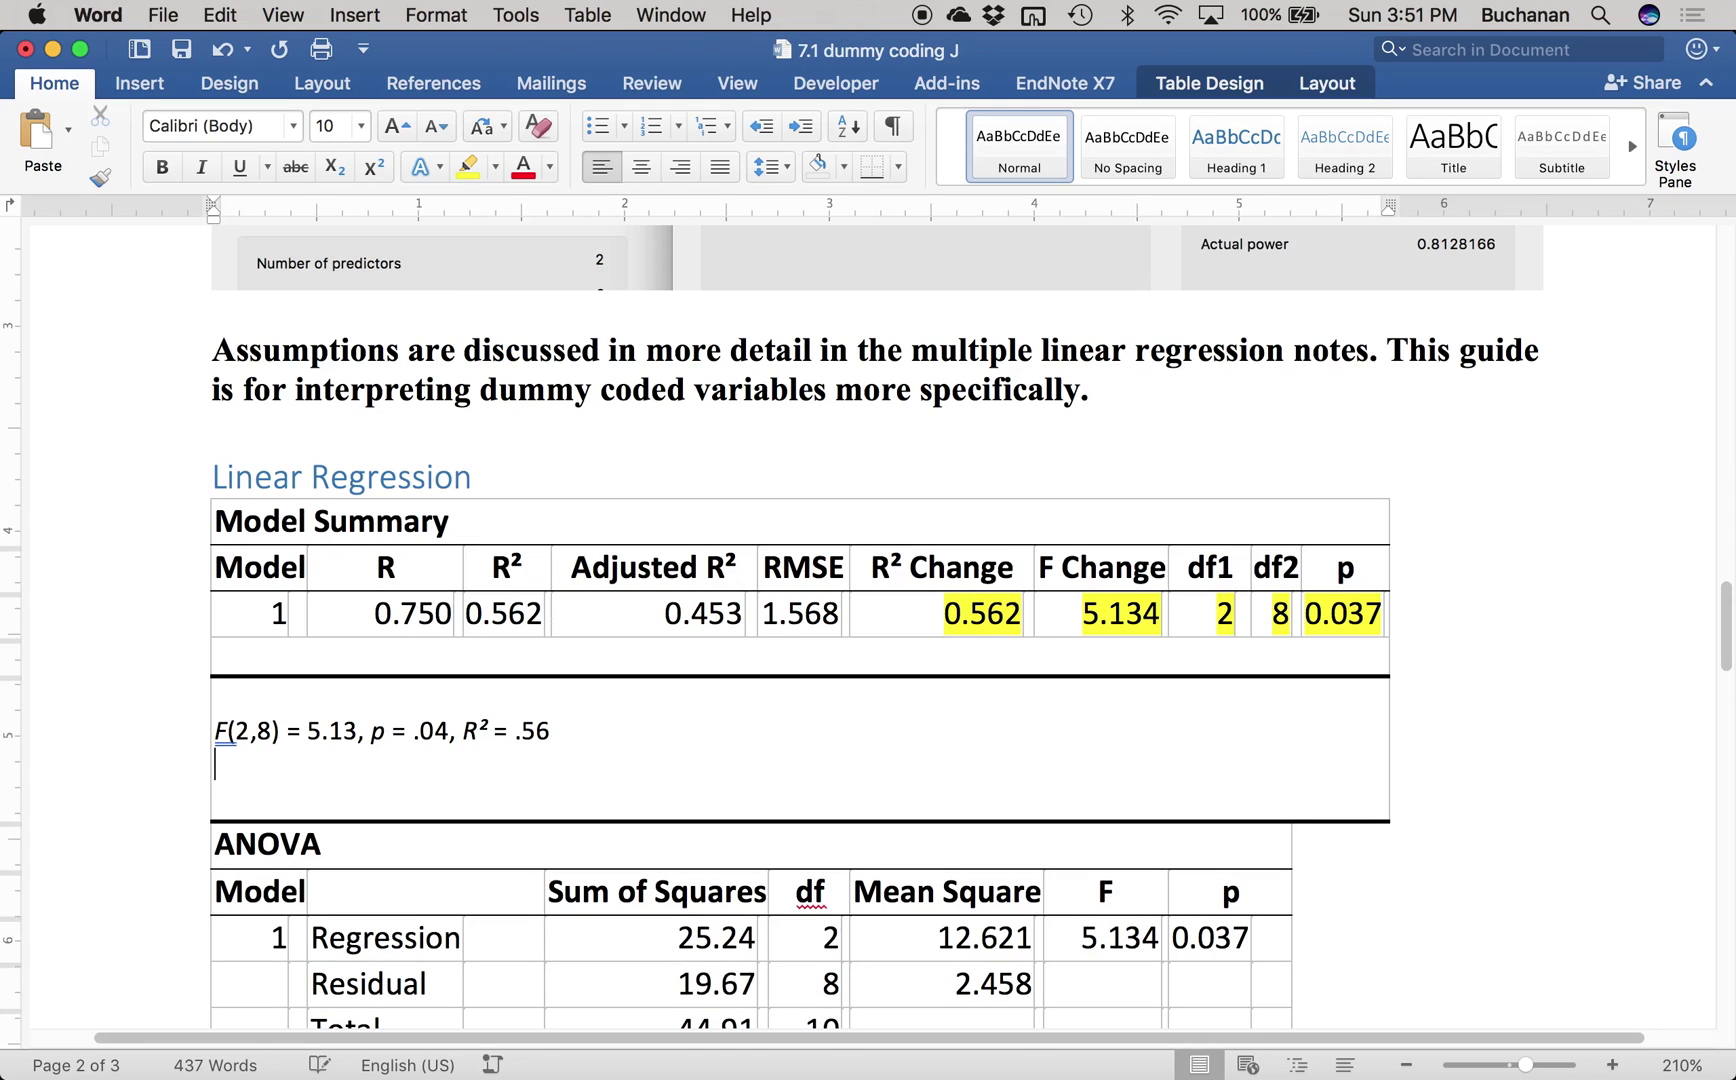
pyautogui.write('The addition of')
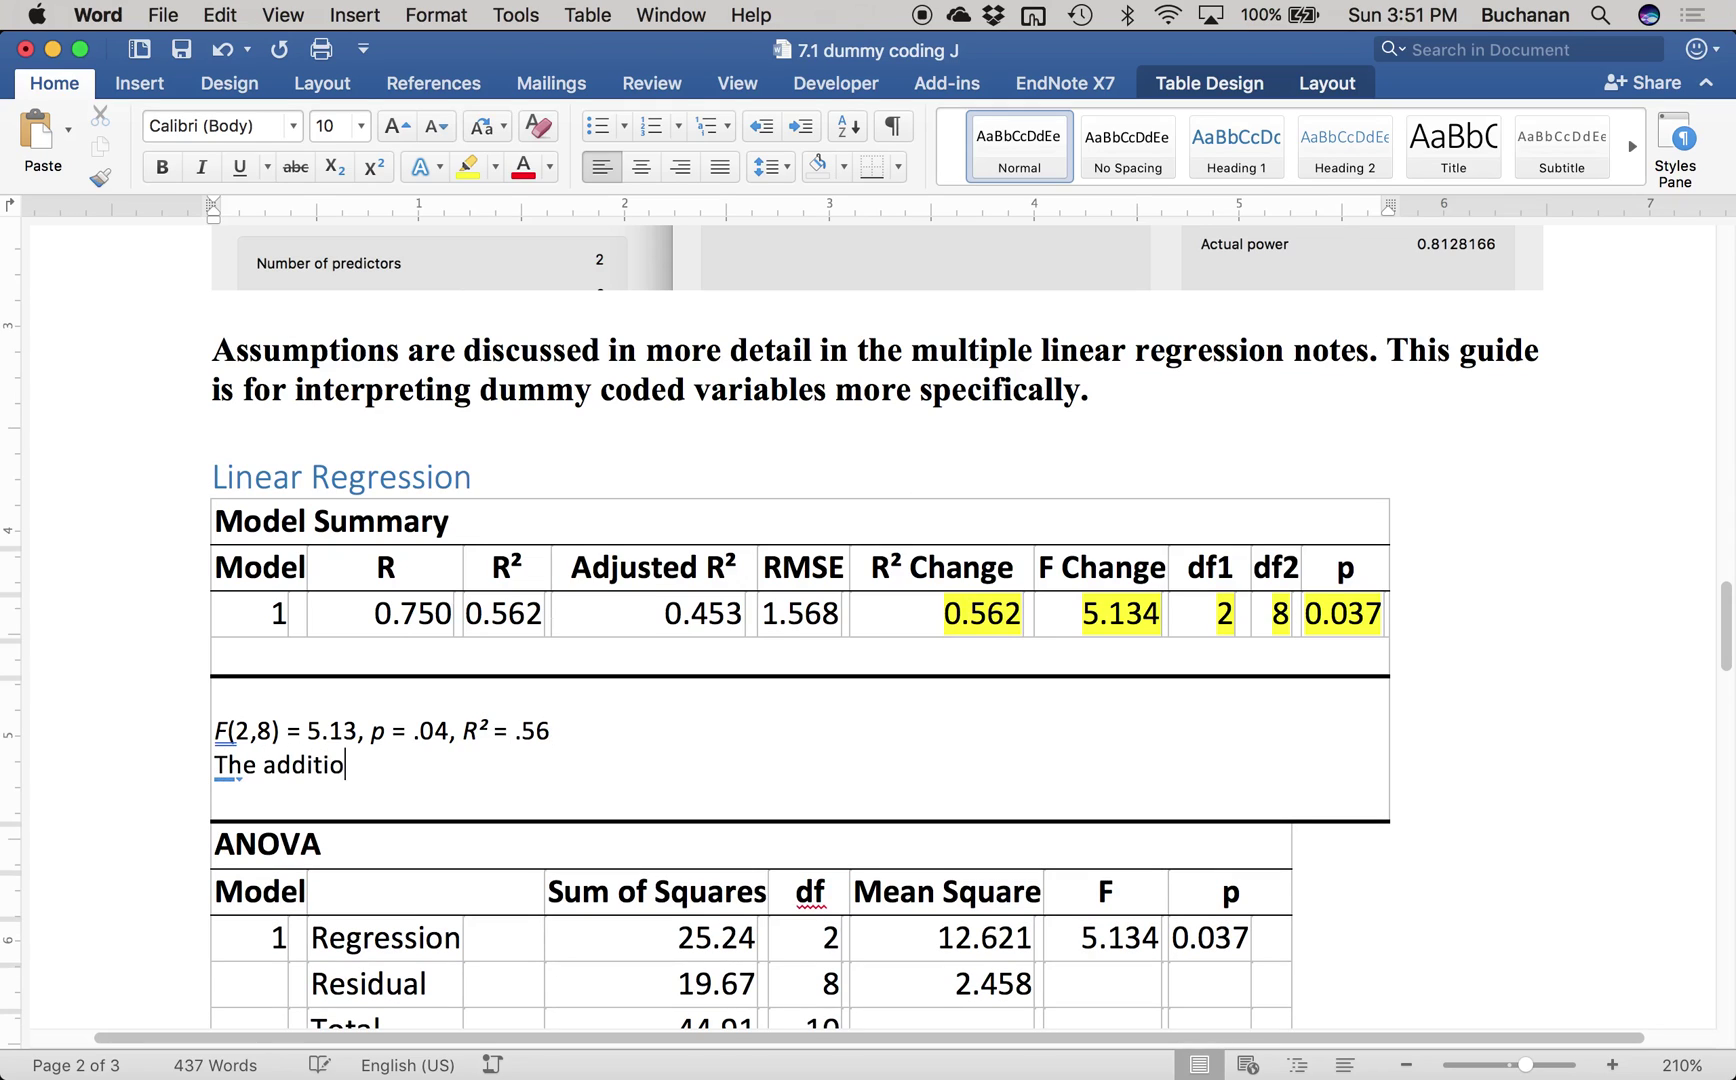
pyautogui.hotkey('alt', 'BackSpace')
pyautogui.hotkey('alt', 'BackSpace')
pyautogui.write('p')
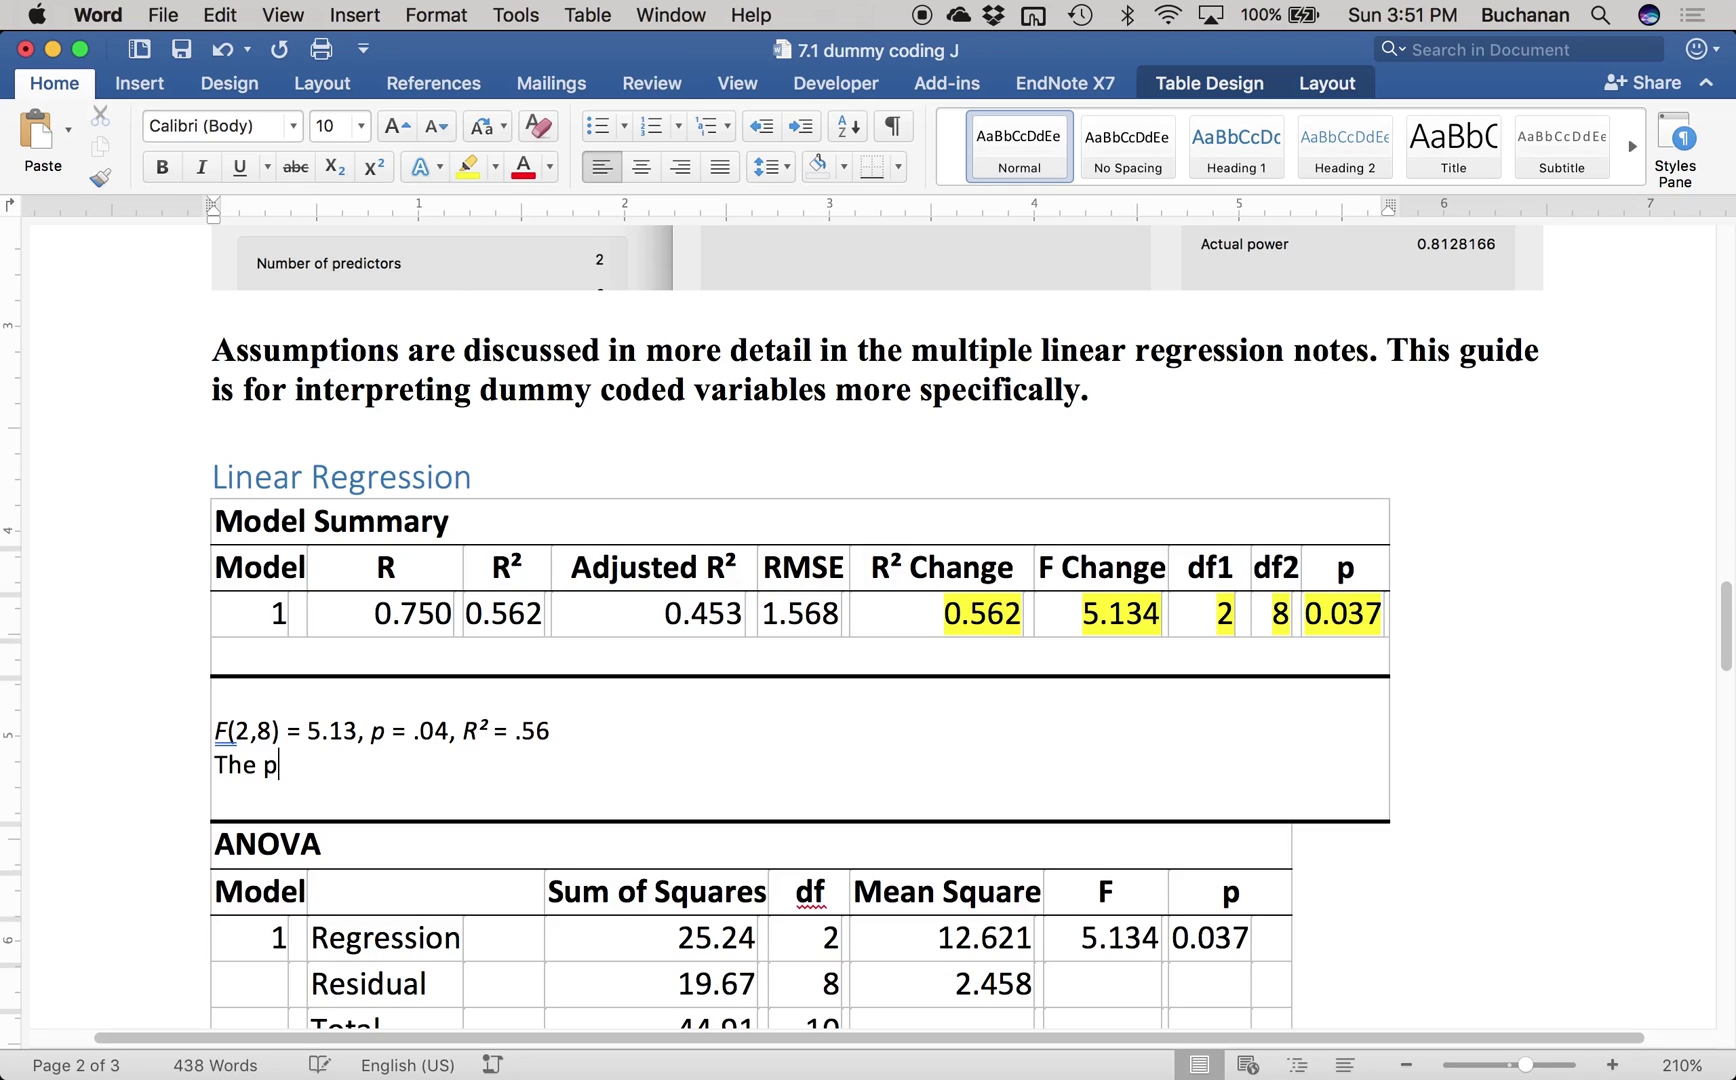
pyautogui.write('redictors (group health, dummy code) significantly predicted')
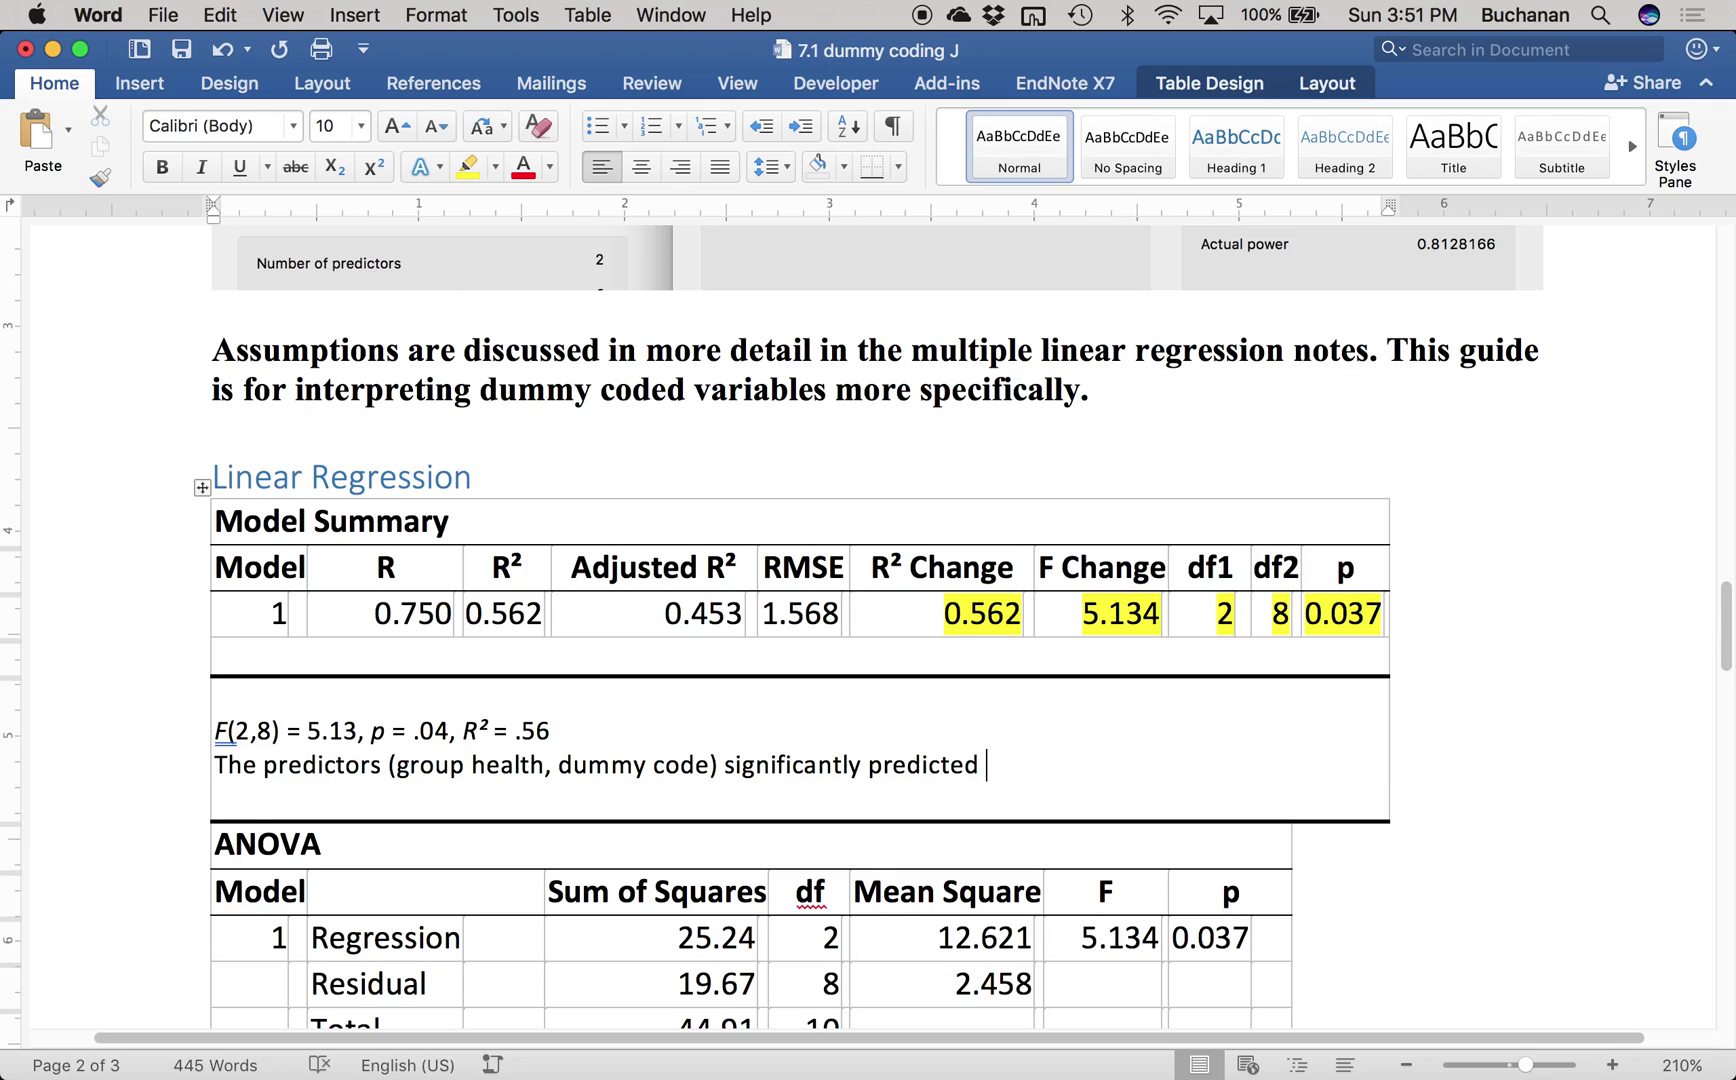
pyautogui.write('number of friends.')
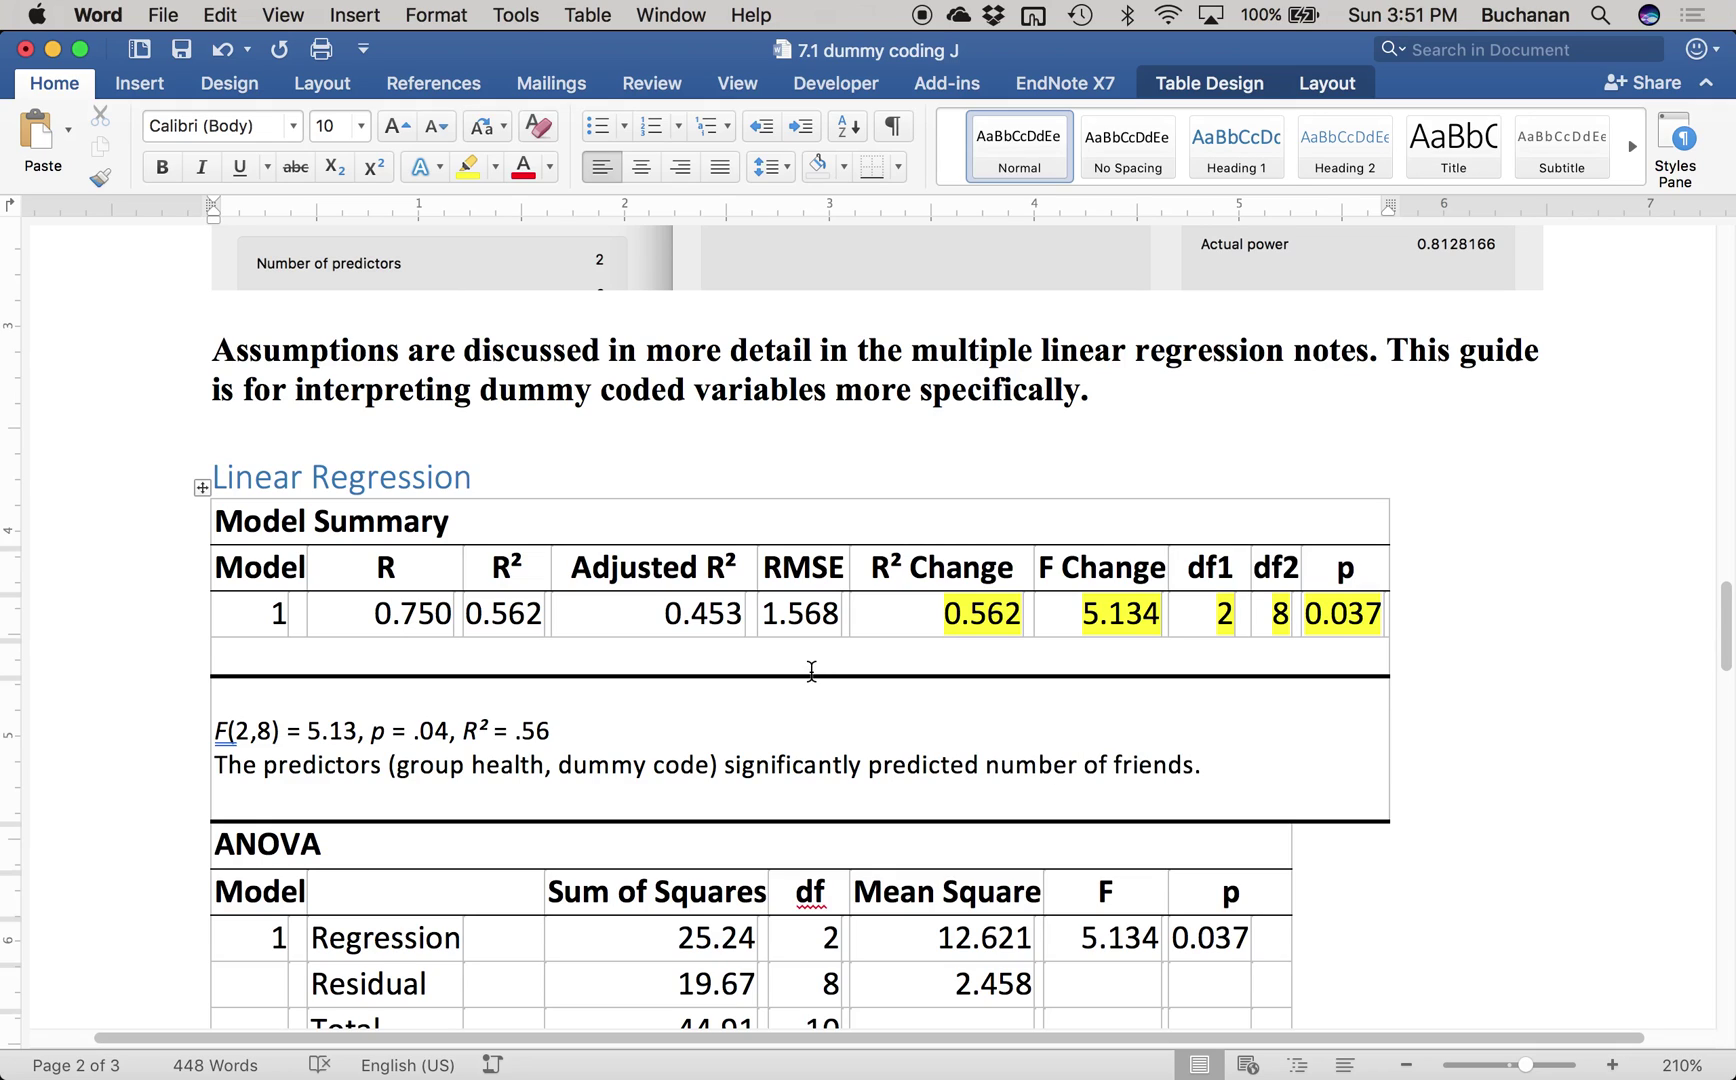
# Step: Insert two blank lines beneath the Coefficients table for a written interpretation
pyautogui.scroll(-5, 811, 670)
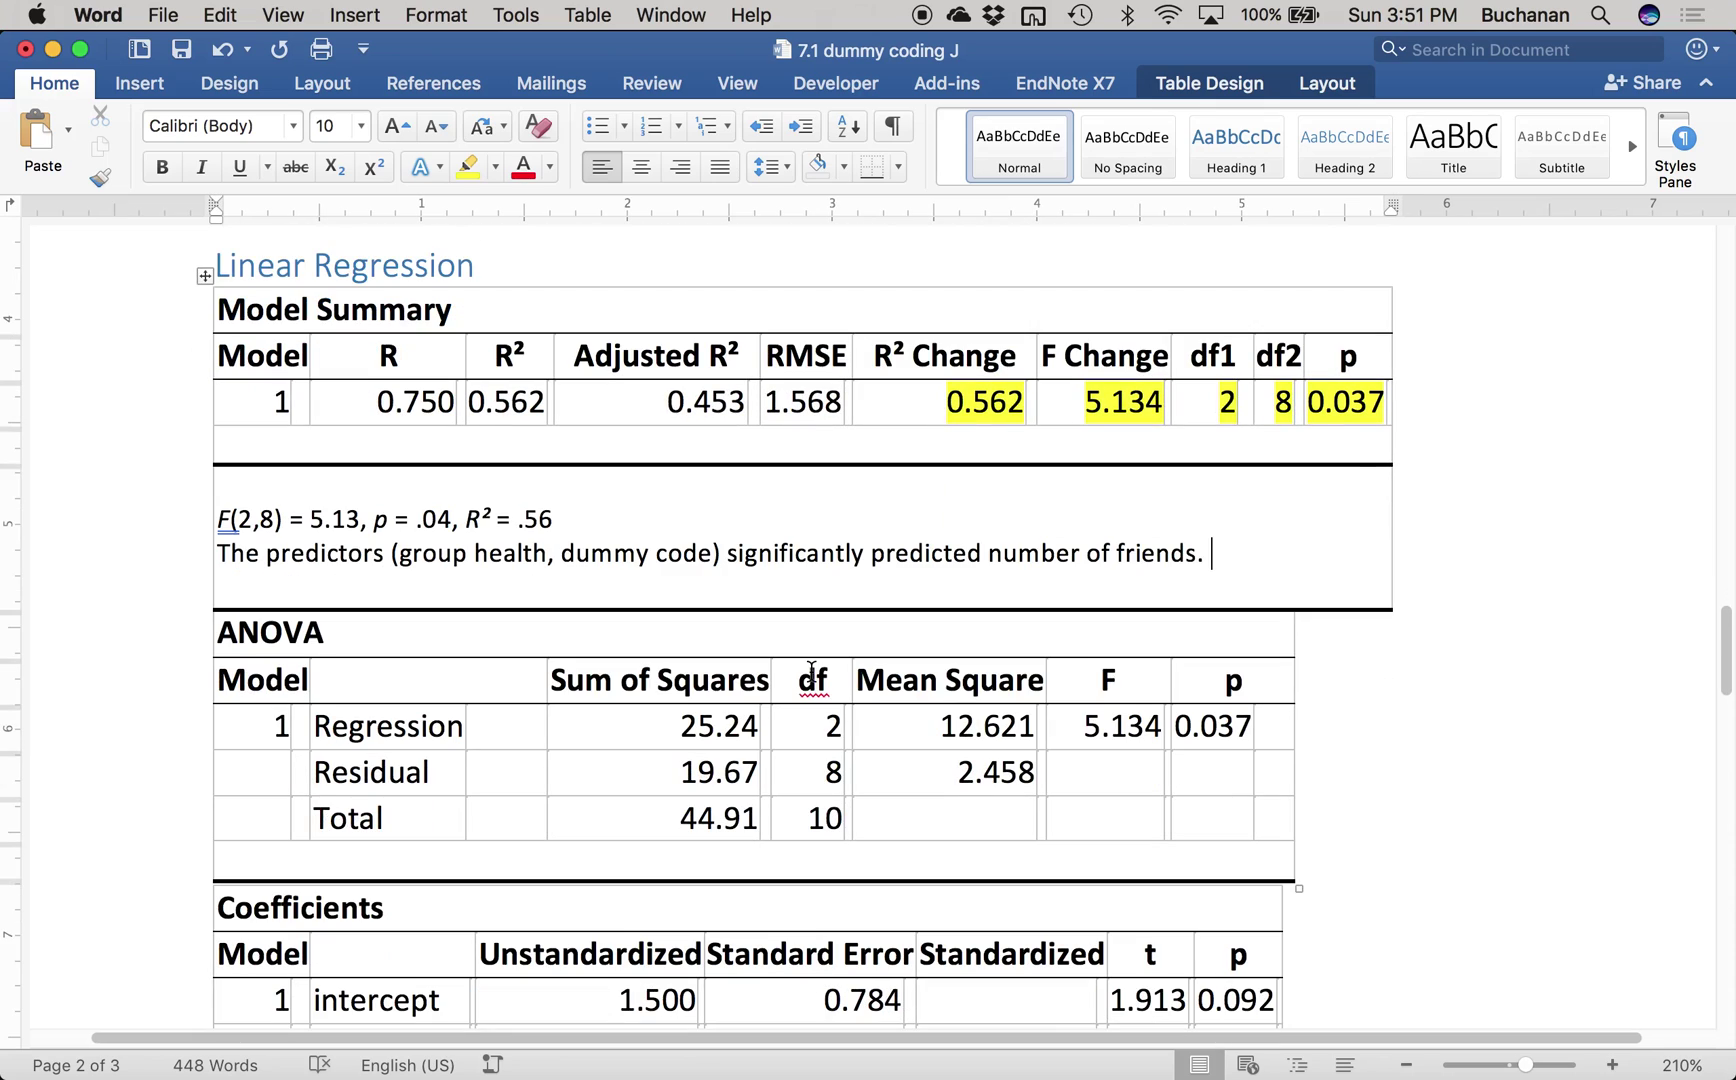
pyautogui.scroll(-2, 811, 670)
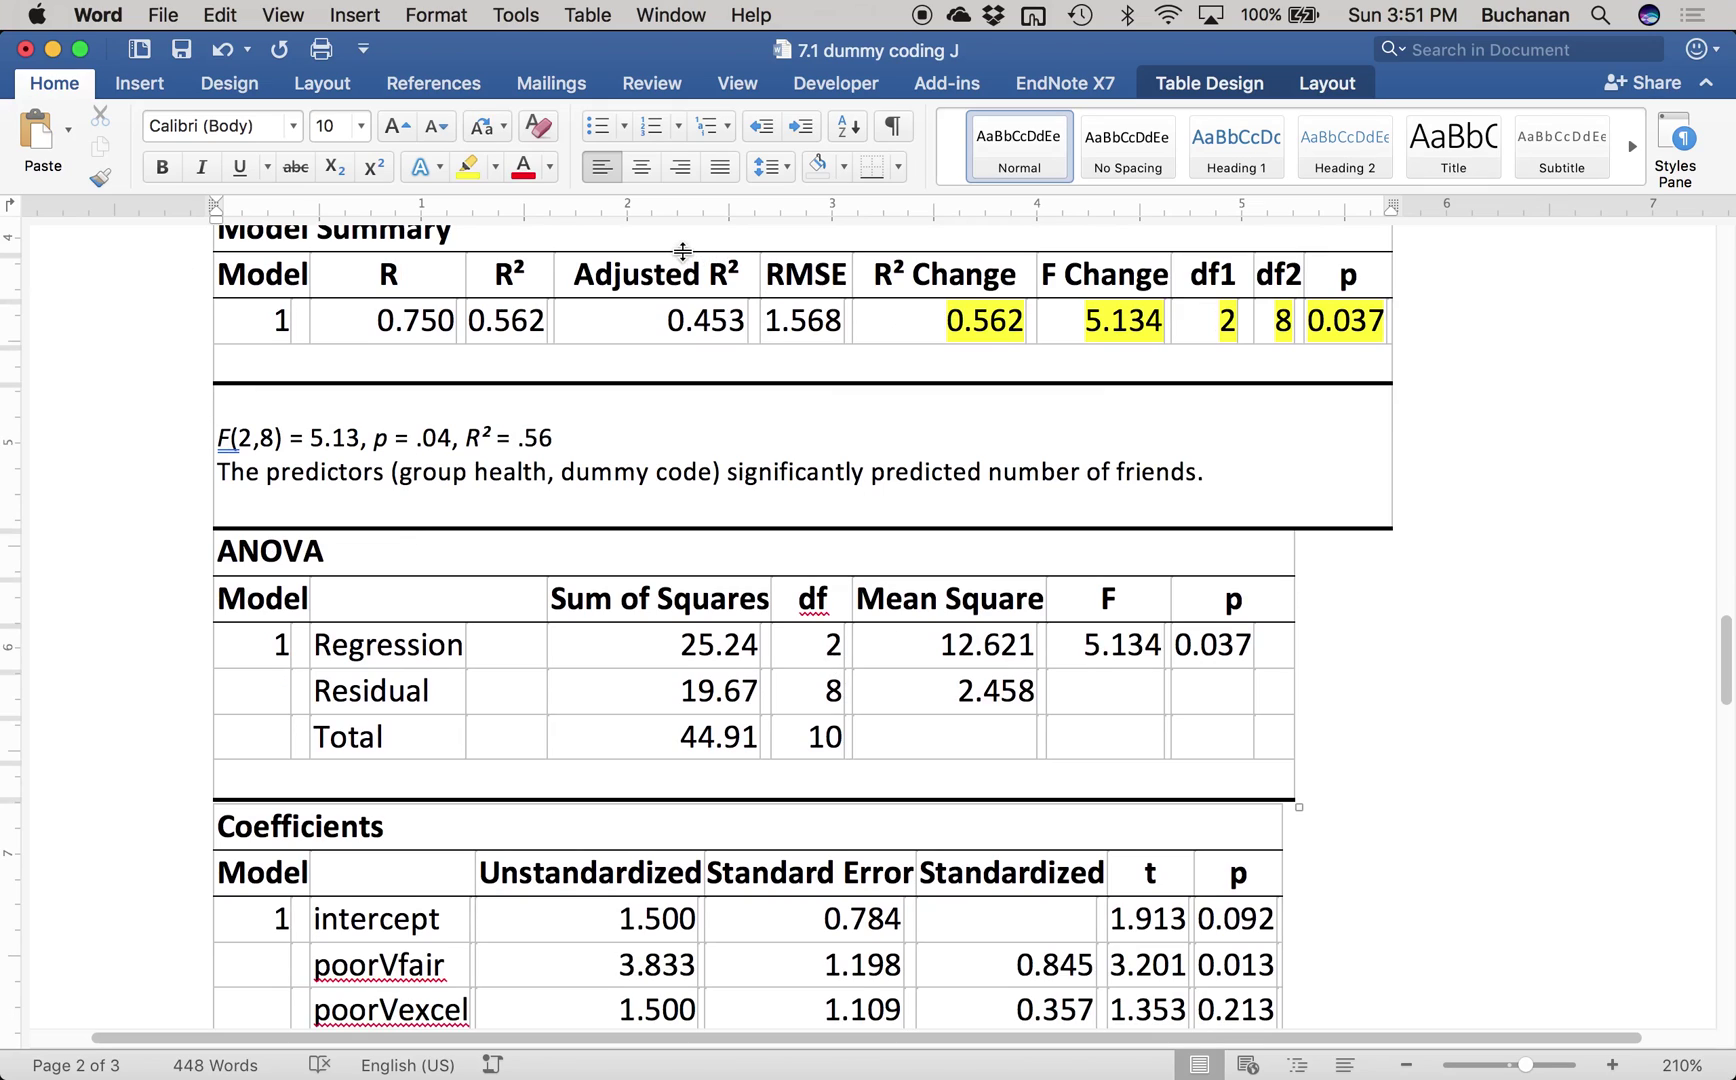
pyautogui.scroll(-10, 683, 251)
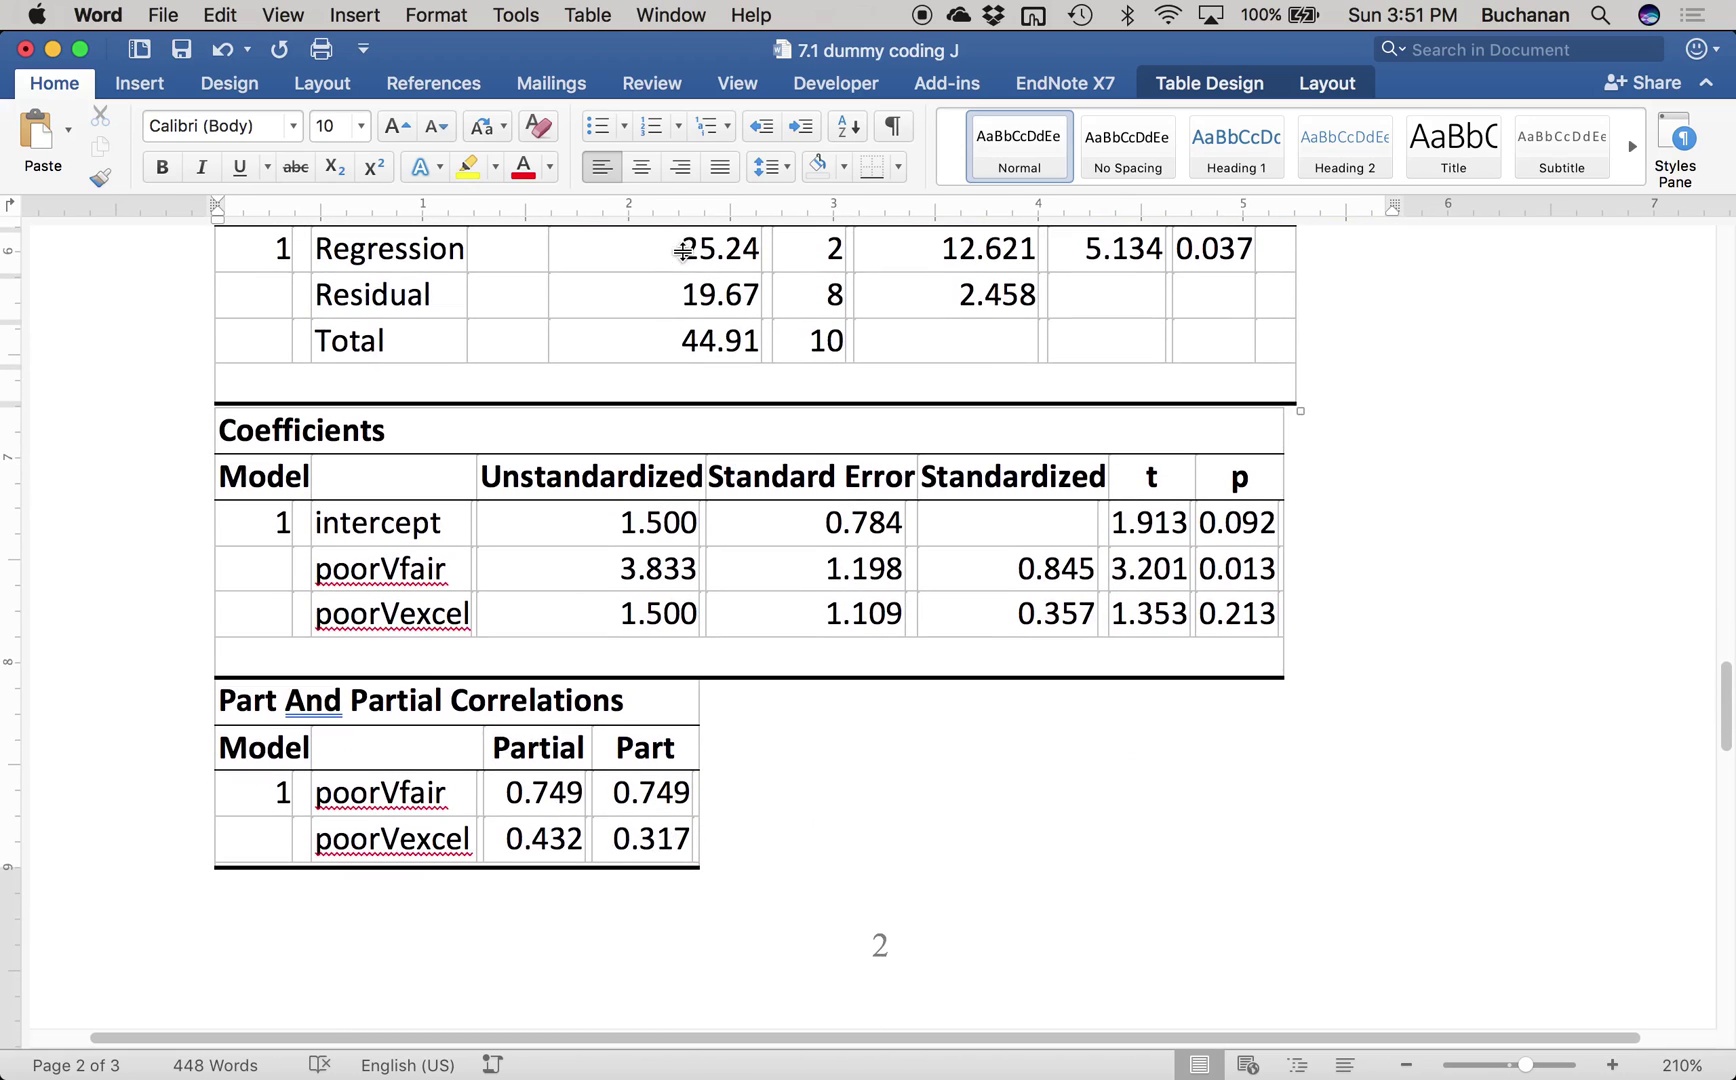
pyautogui.click(471, 664)
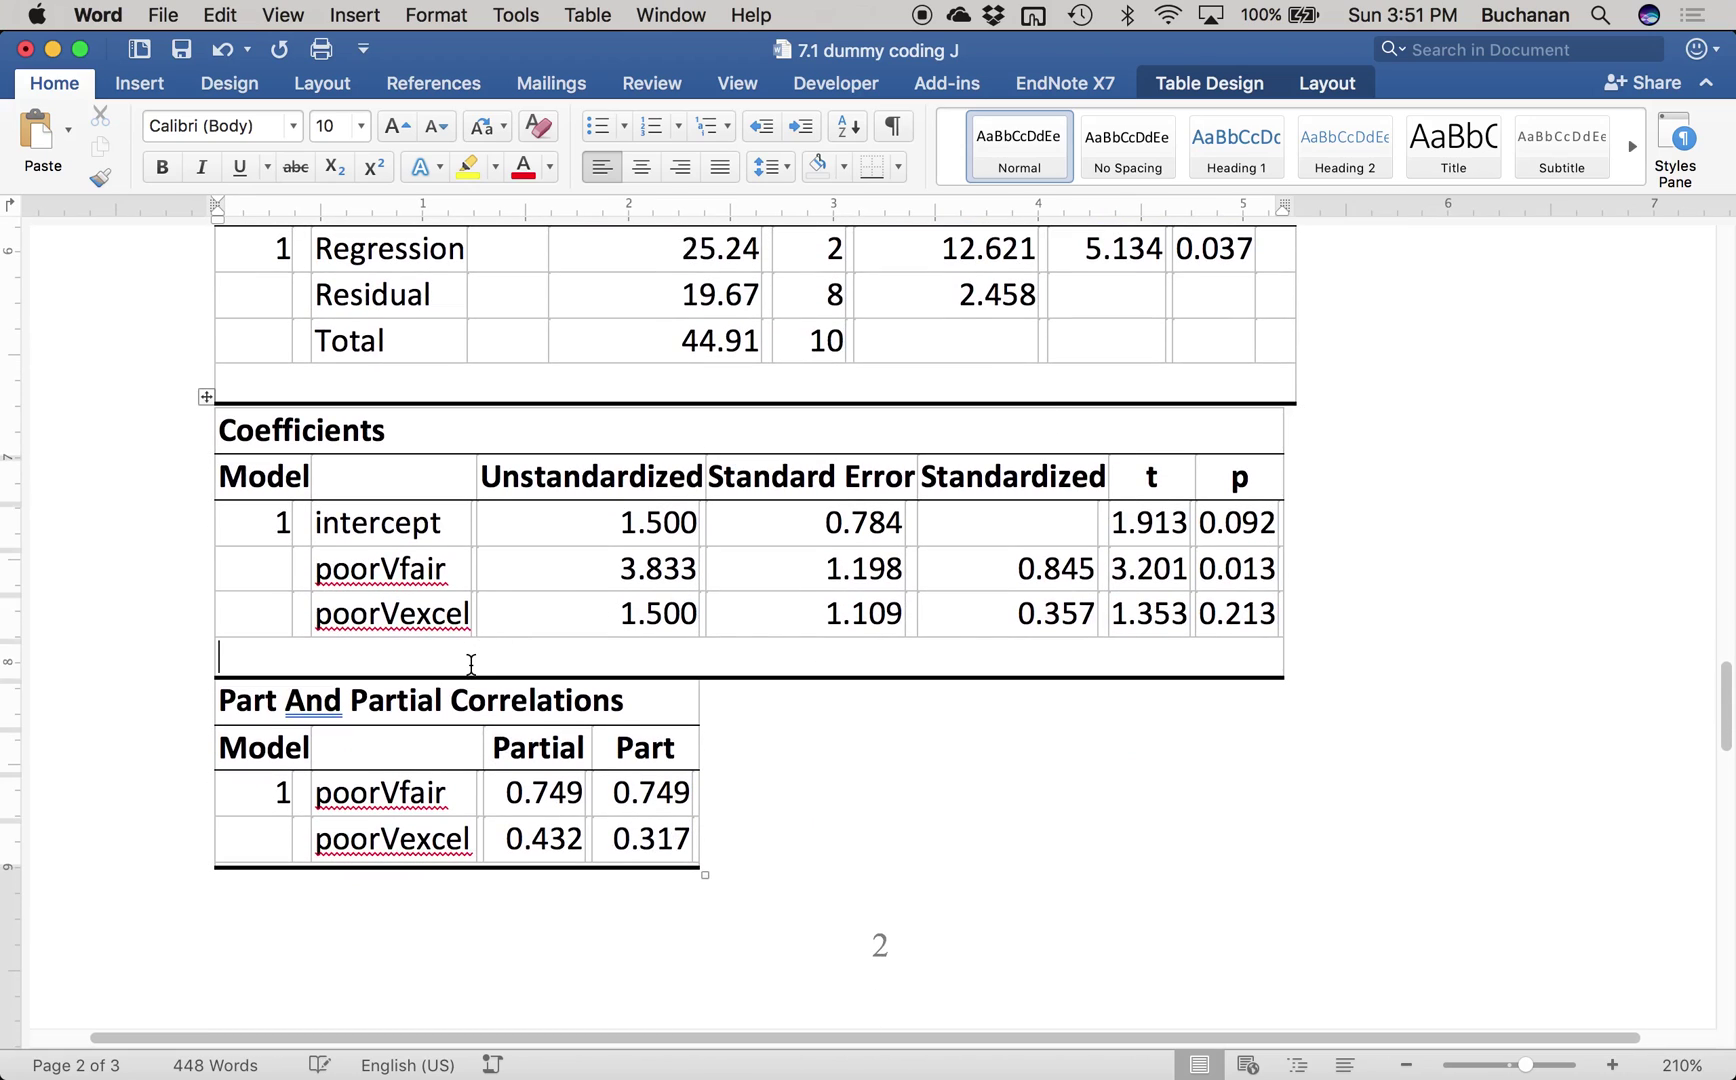
pyautogui.press('Return')
pyautogui.press('Return')
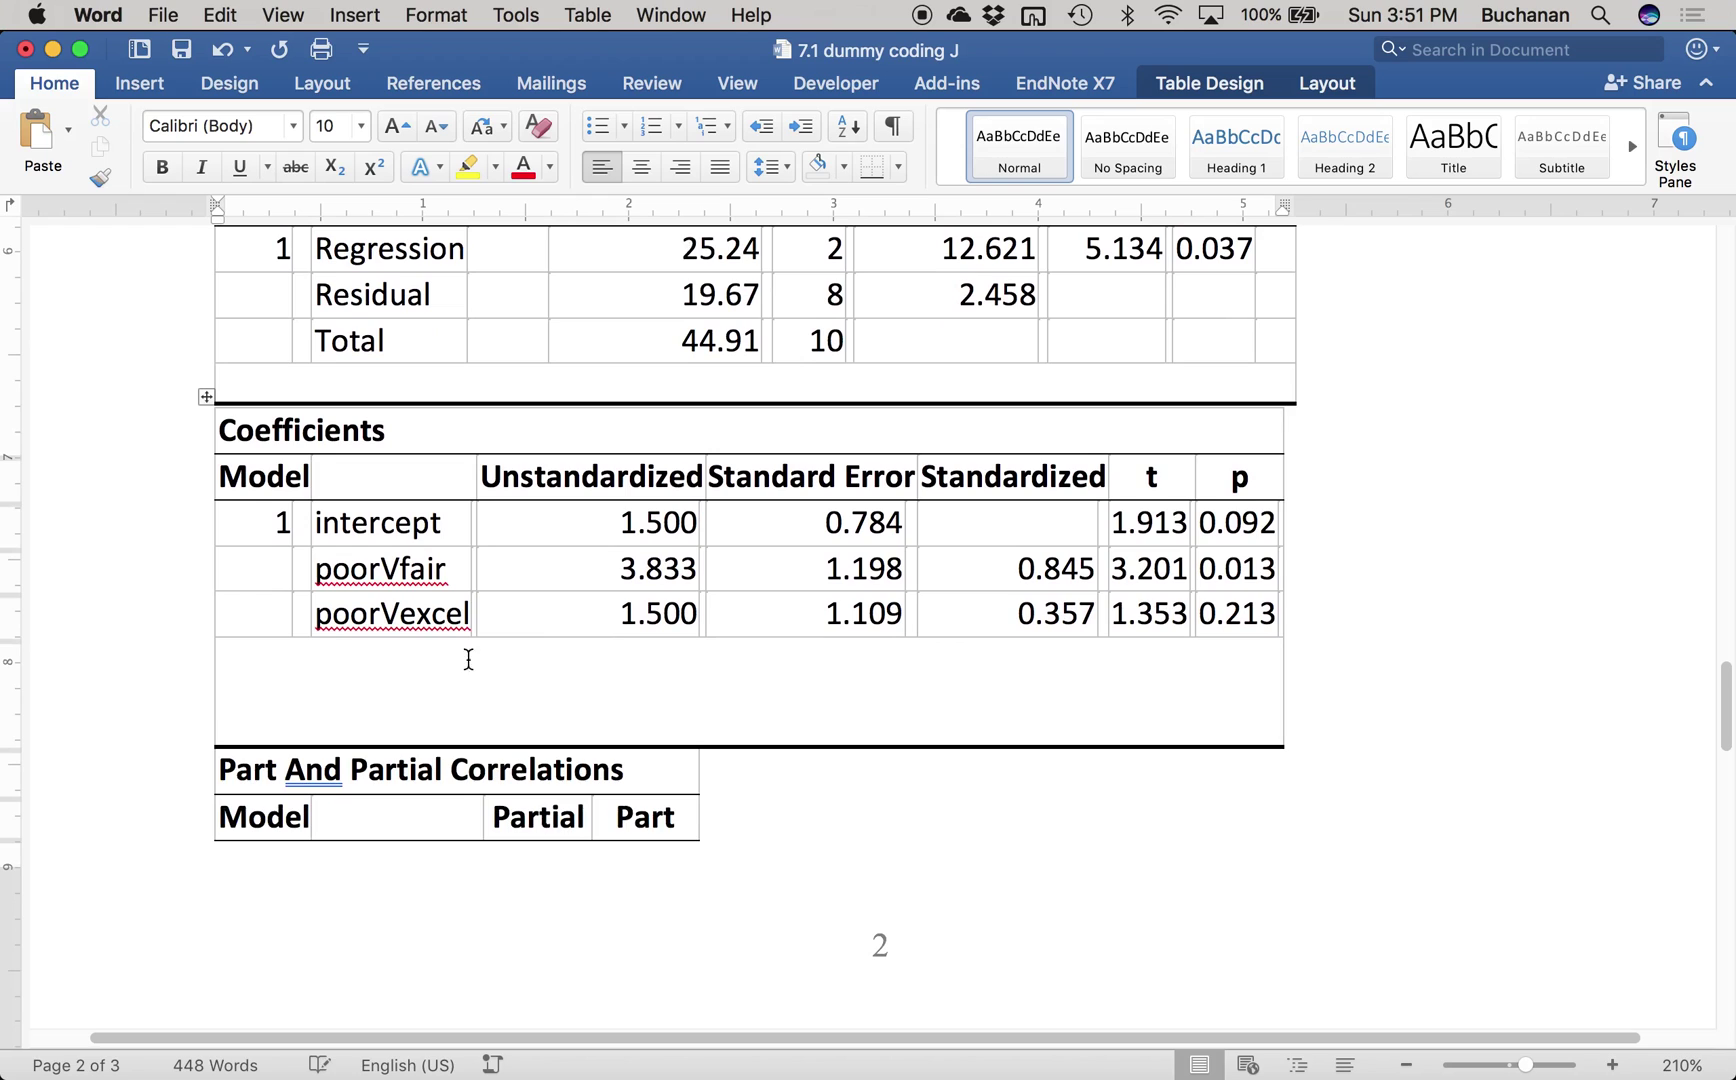
pyautogui.scroll(-5, 468, 659)
pyautogui.click(504, 651)
pyautogui.press('super+v')
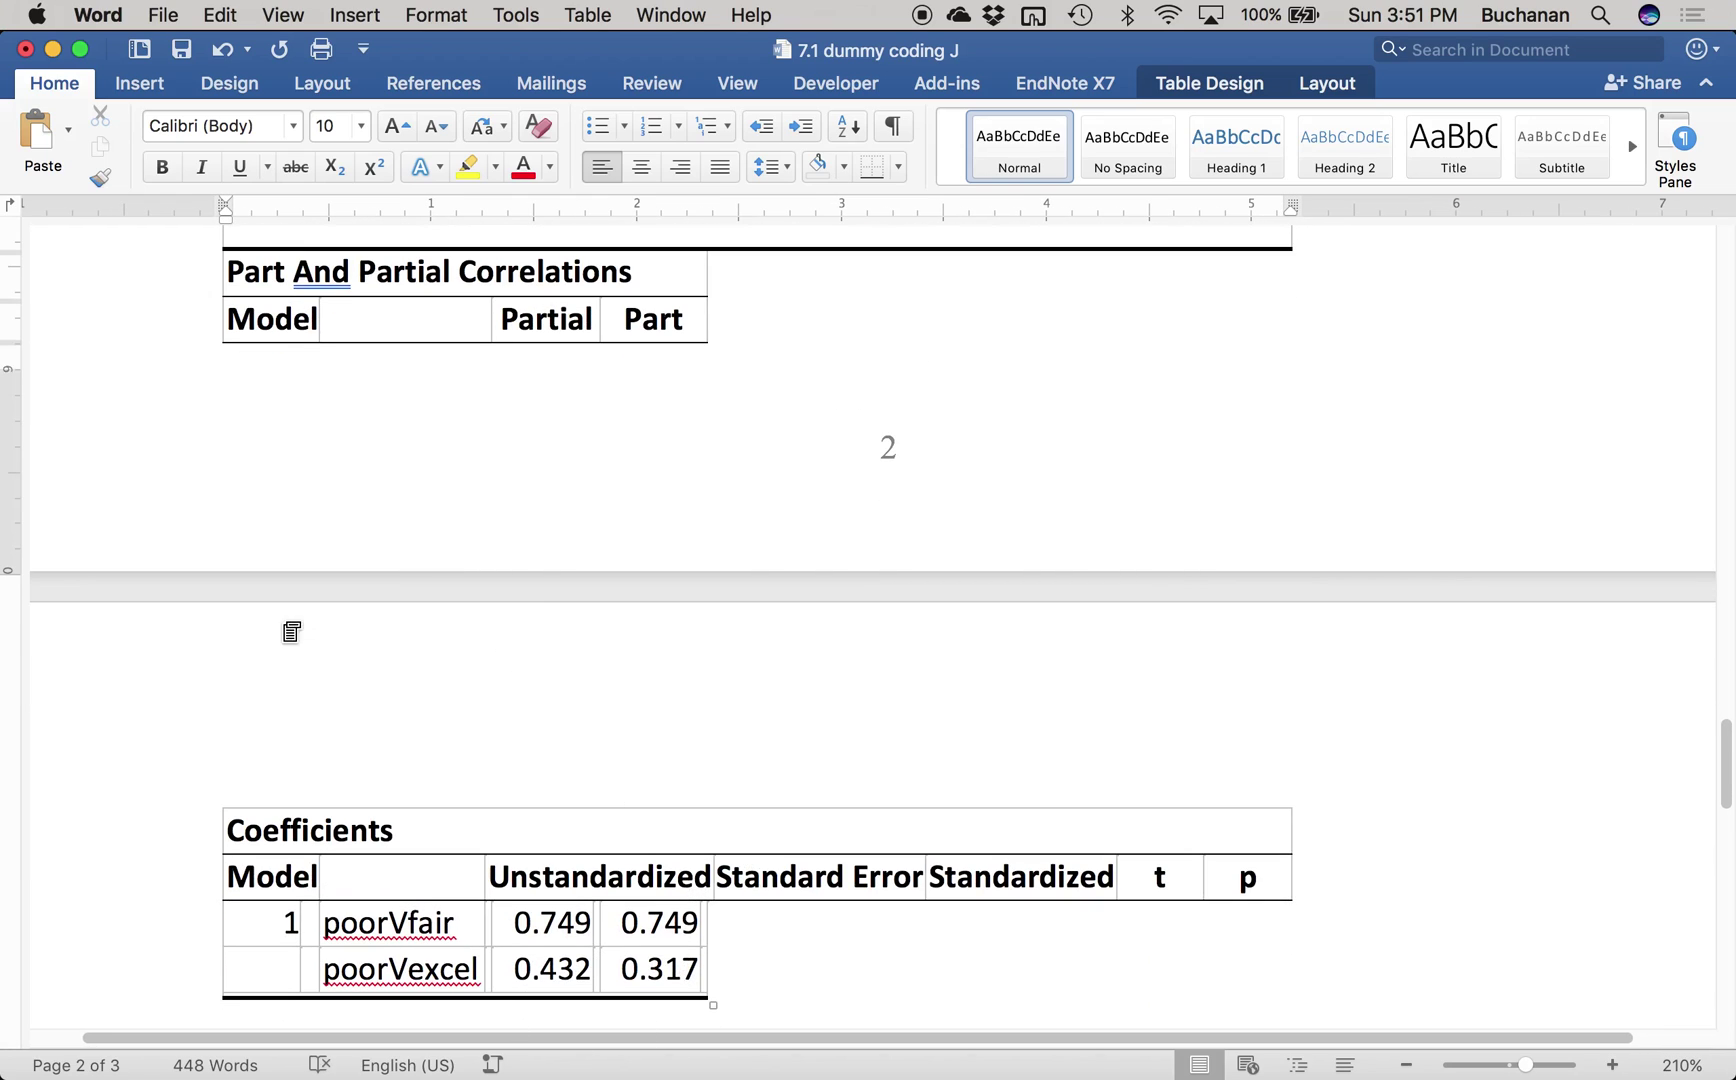
pyautogui.scroll(5, 376, 728)
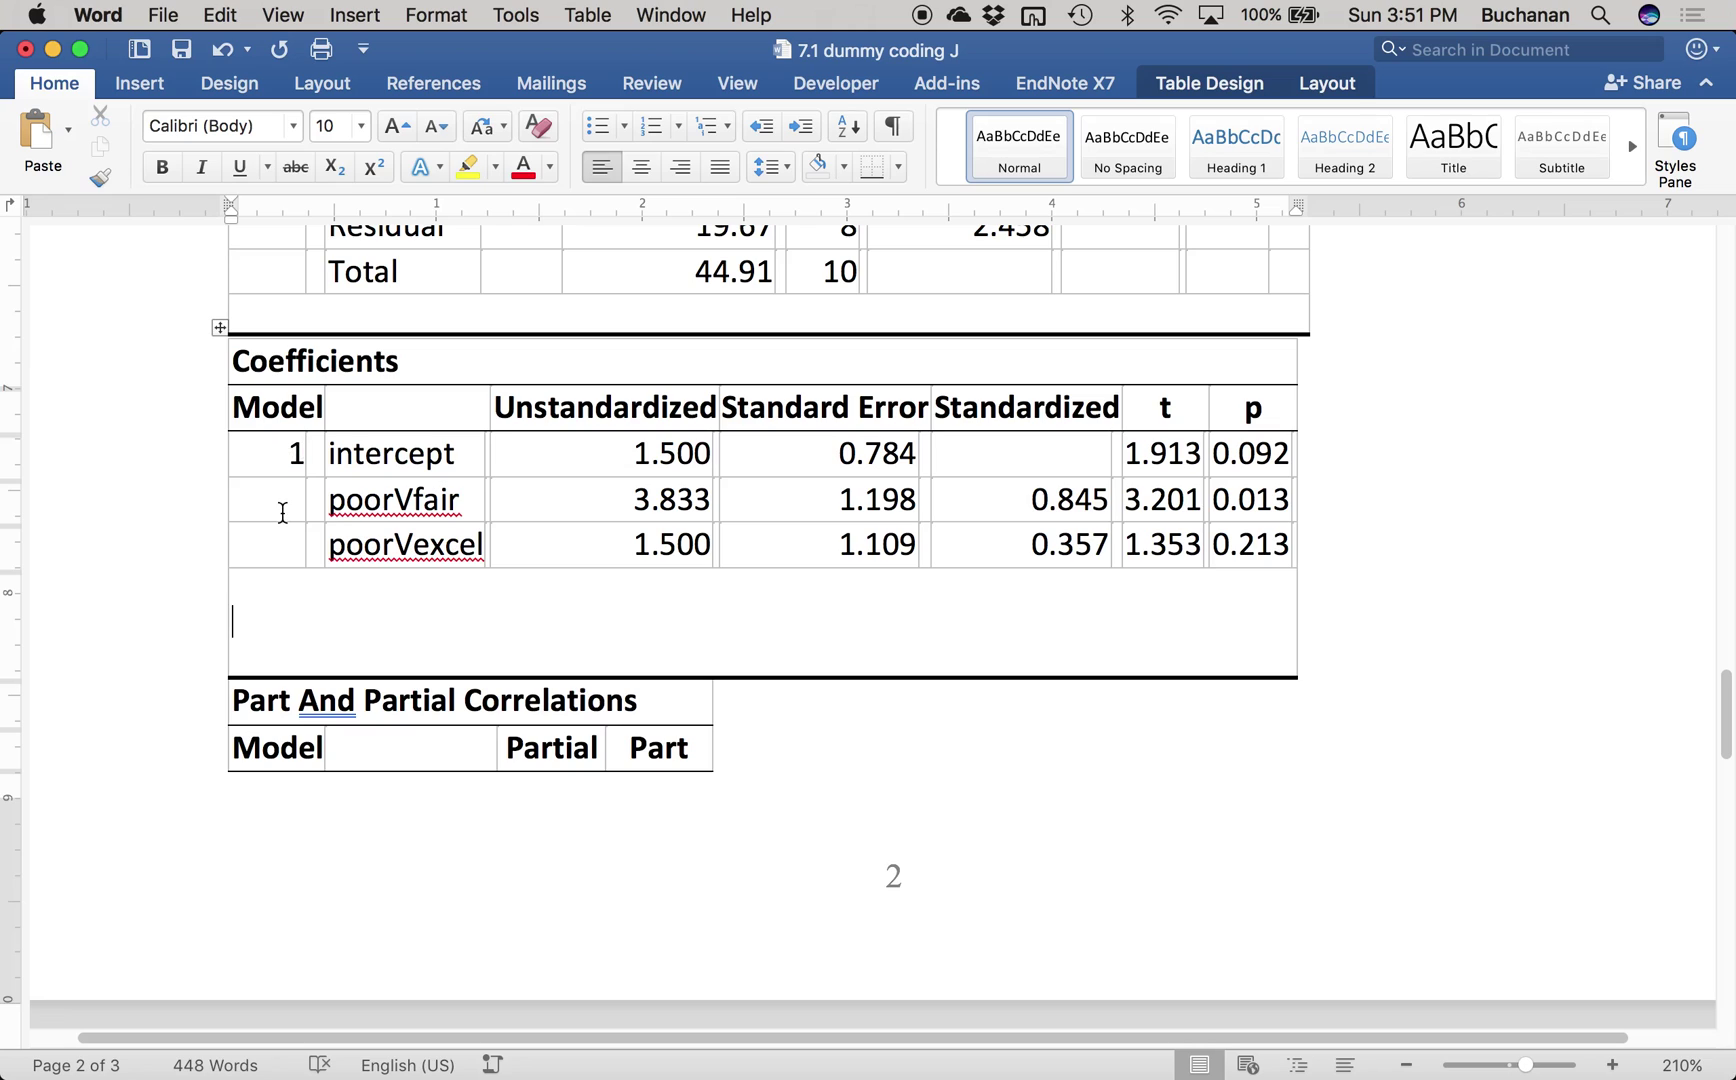
# Step: Highlight the poorVfair and poorVexcel rows of the Coefficients table in yellow
pyautogui.moveTo(284, 510); pyautogui.dragTo(1207, 540)
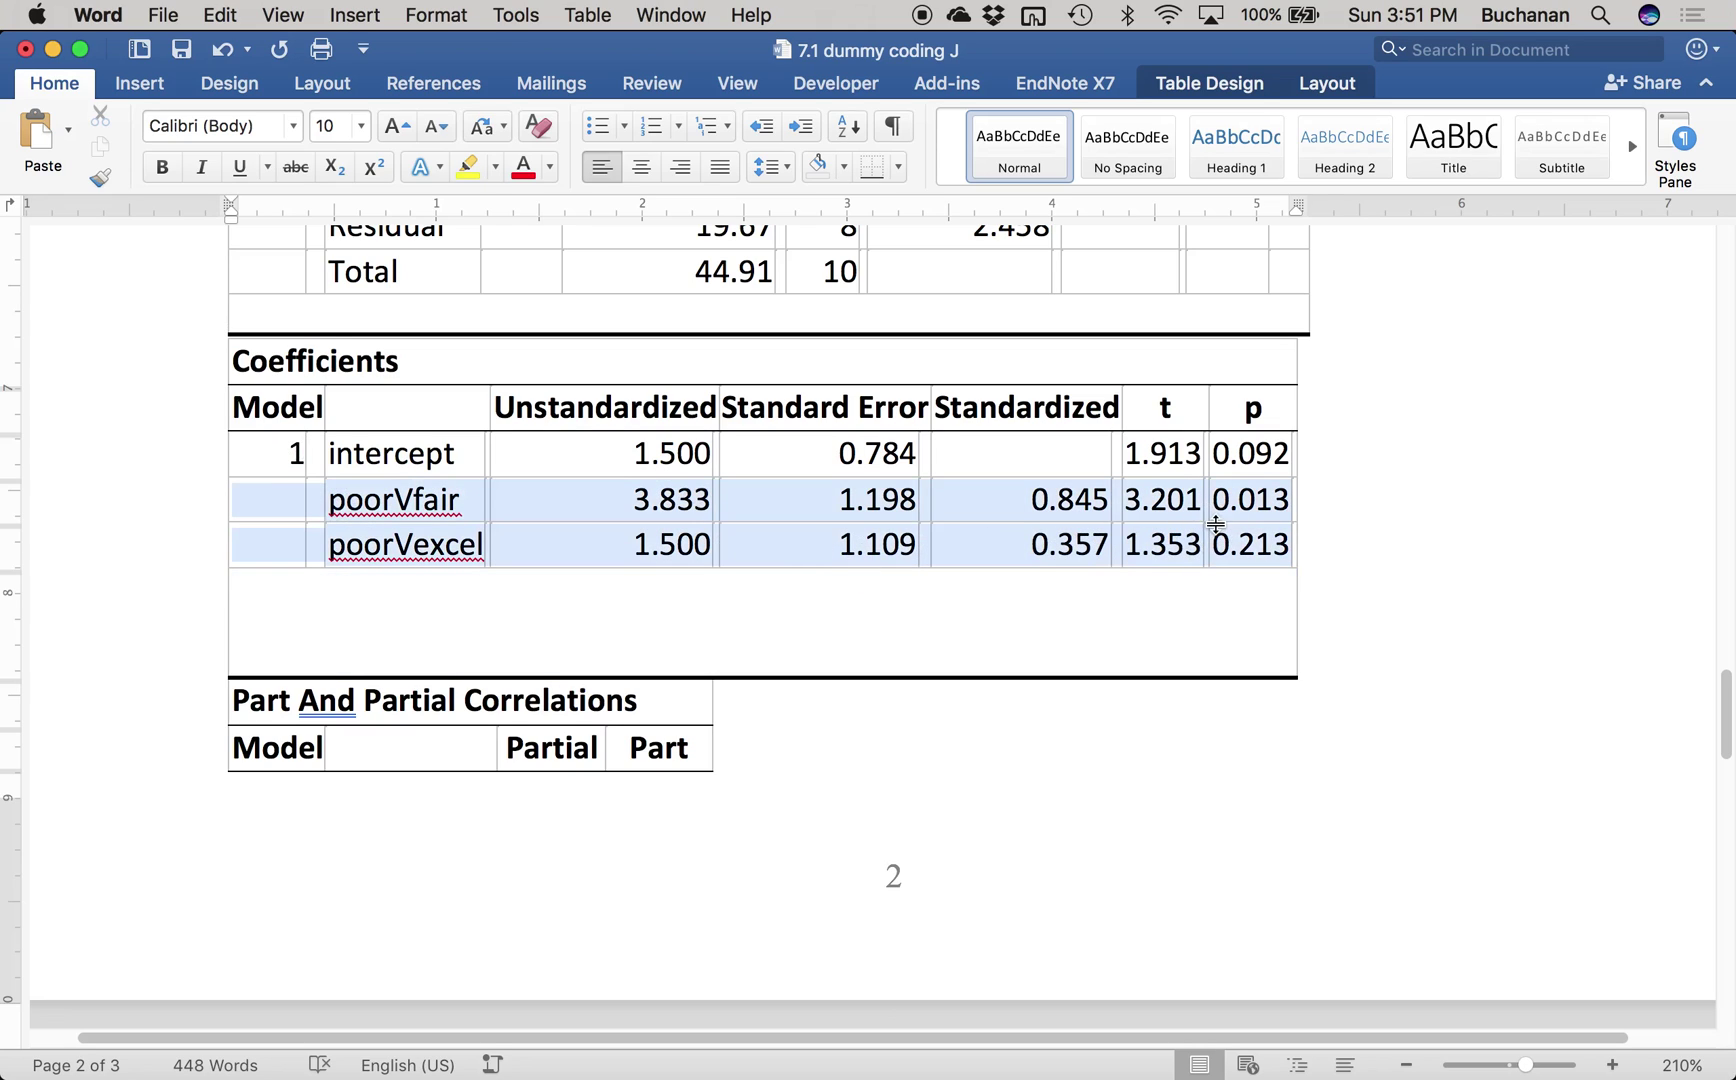
pyautogui.click(467, 167)
# Step: Write "Poor versus fair," beneath the coefficients and select the unstandardized coefficient of poorVfair
pyautogui.click(245, 621)
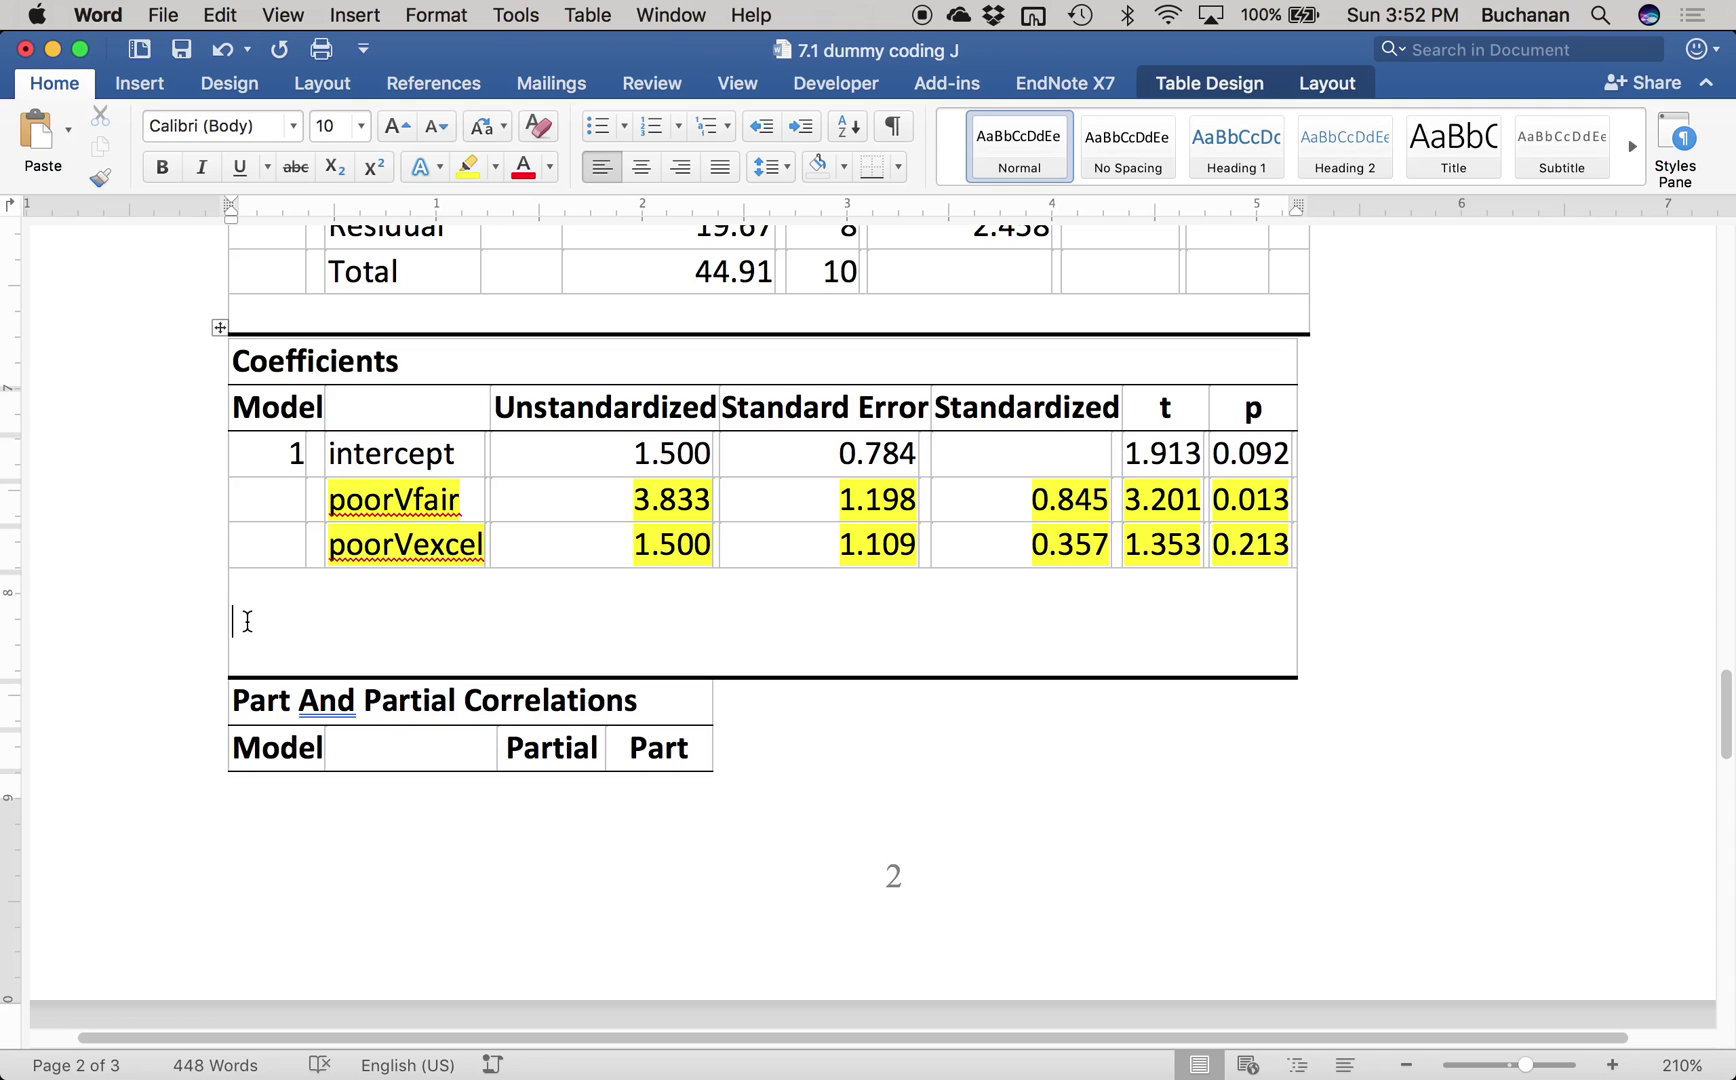
pyautogui.click(247, 621)
pyautogui.write('Poor versus fair,')
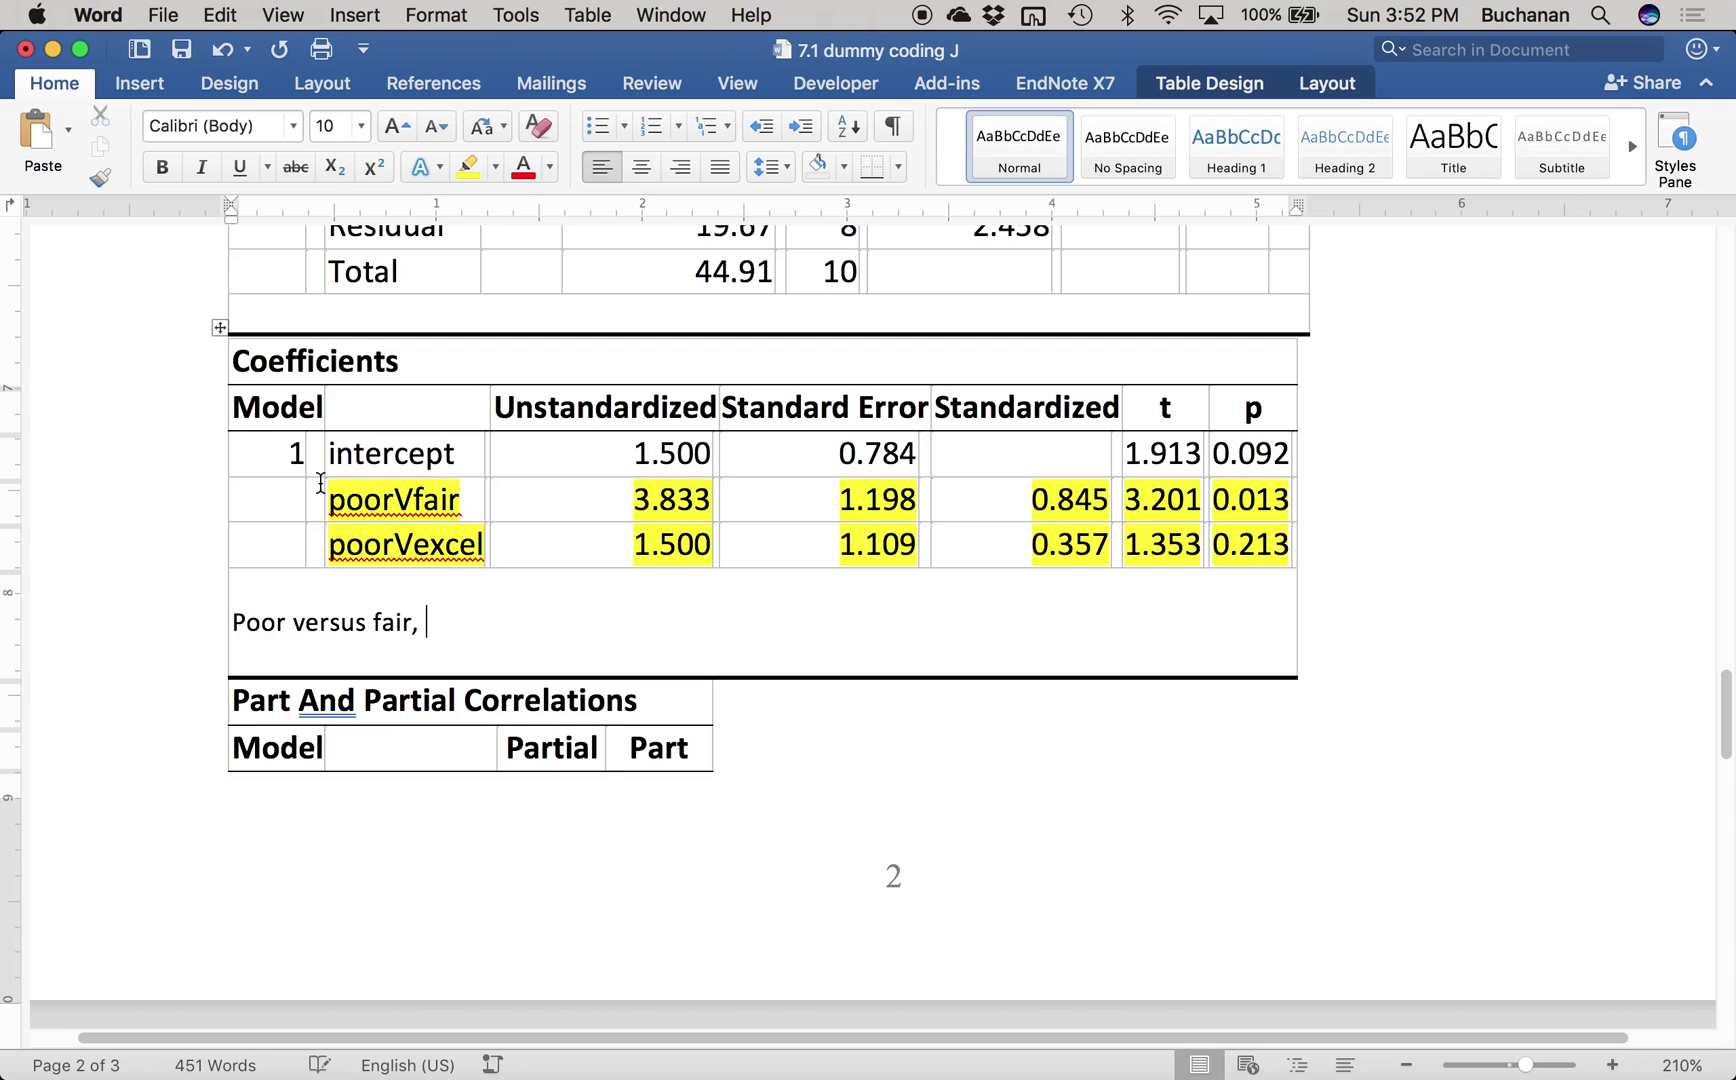
pyautogui.moveTo(639, 457); pyautogui.dragTo(644, 555)
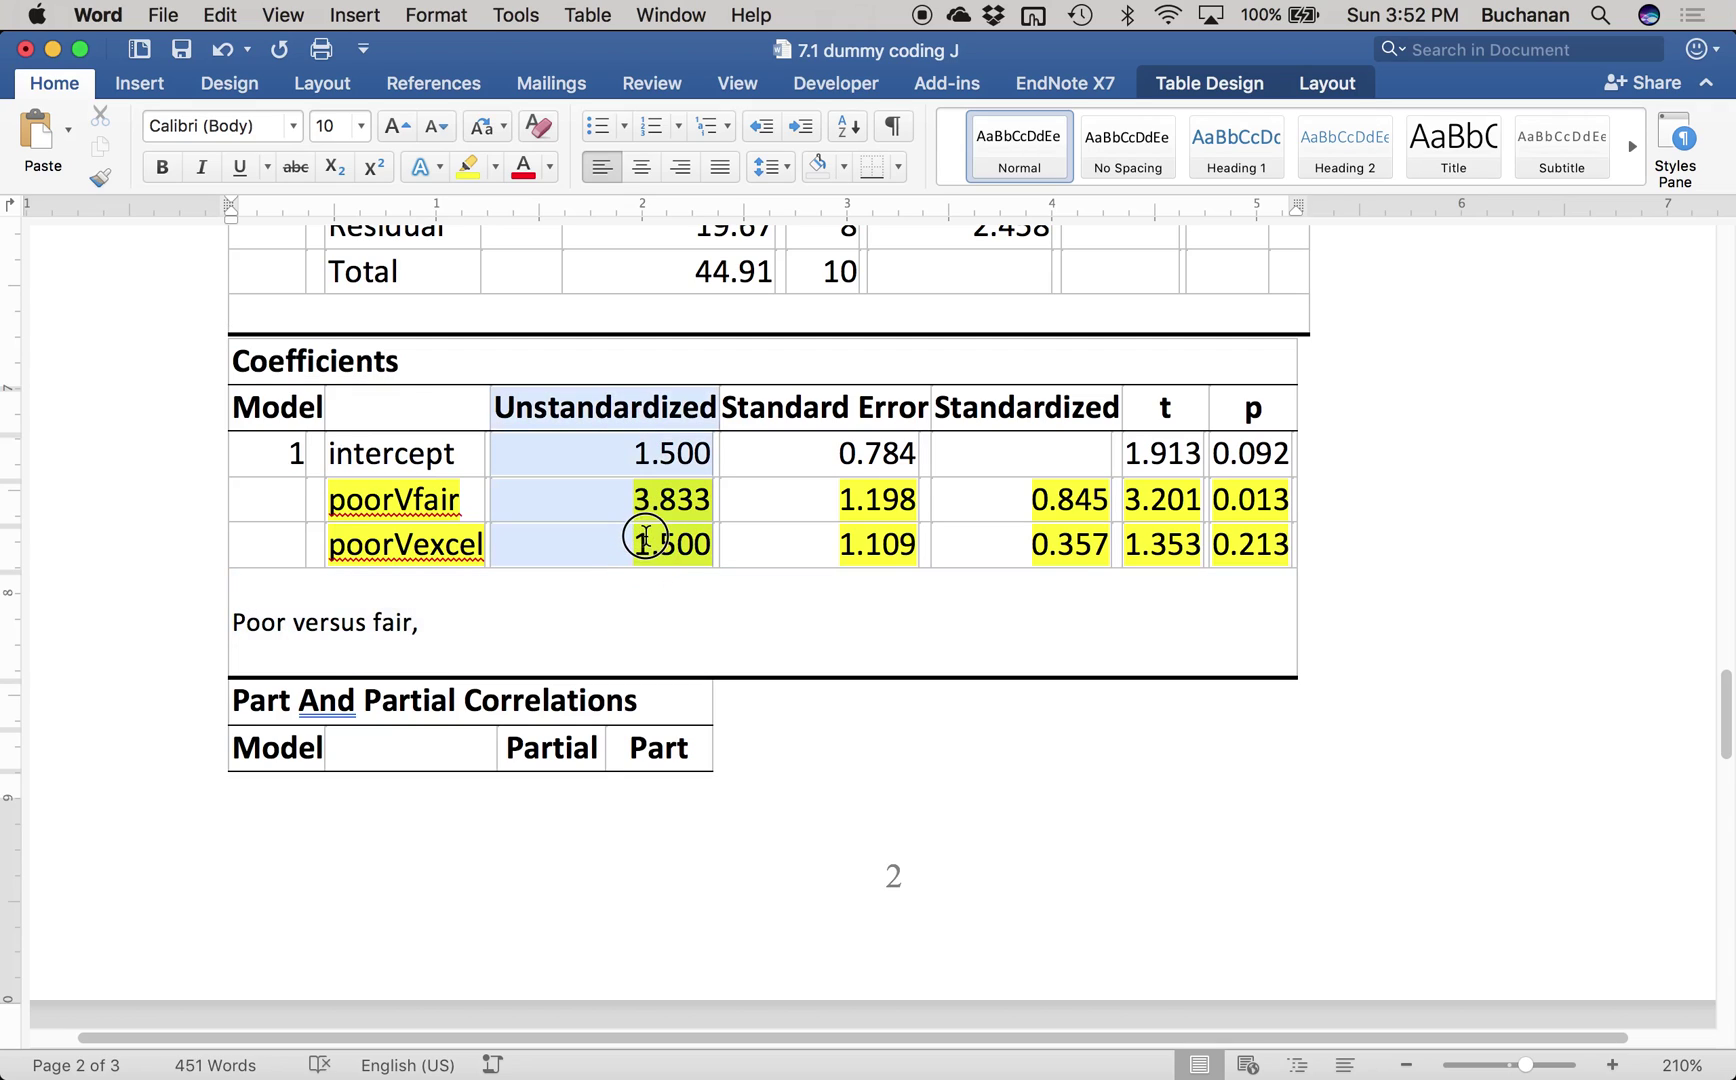
pyautogui.click(622, 513)
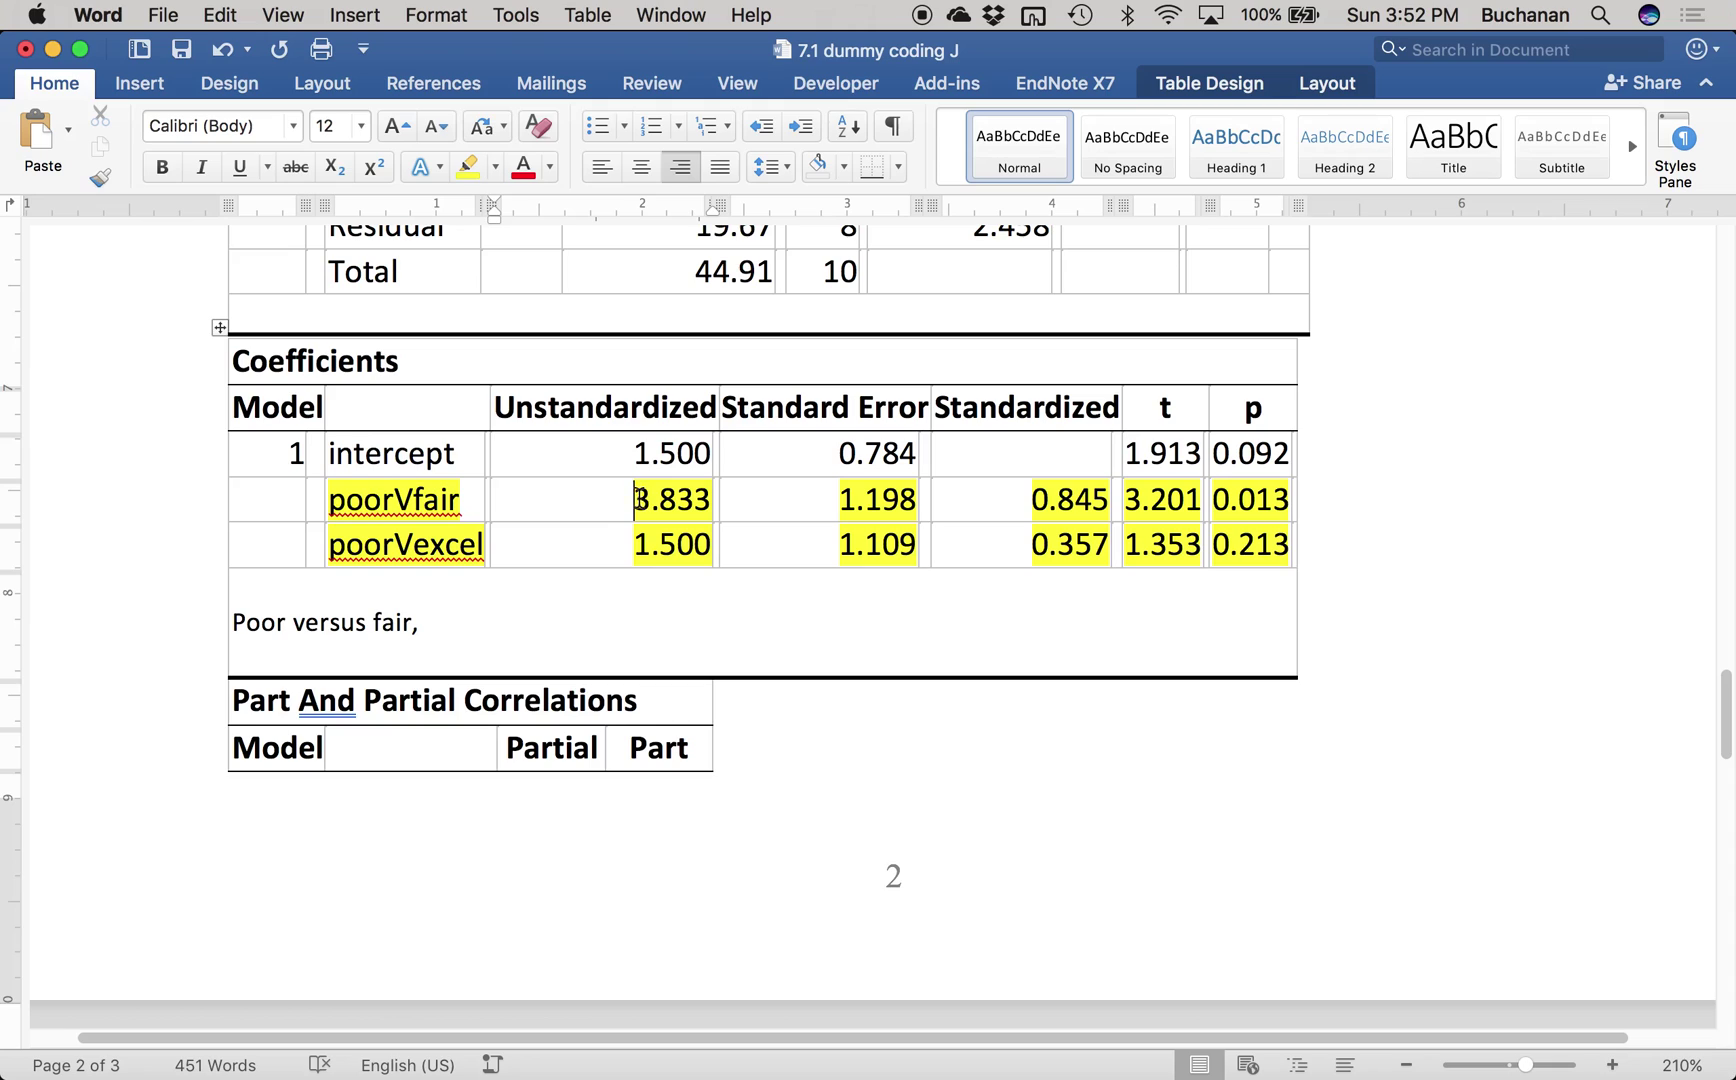
pyautogui.click(444, 628)
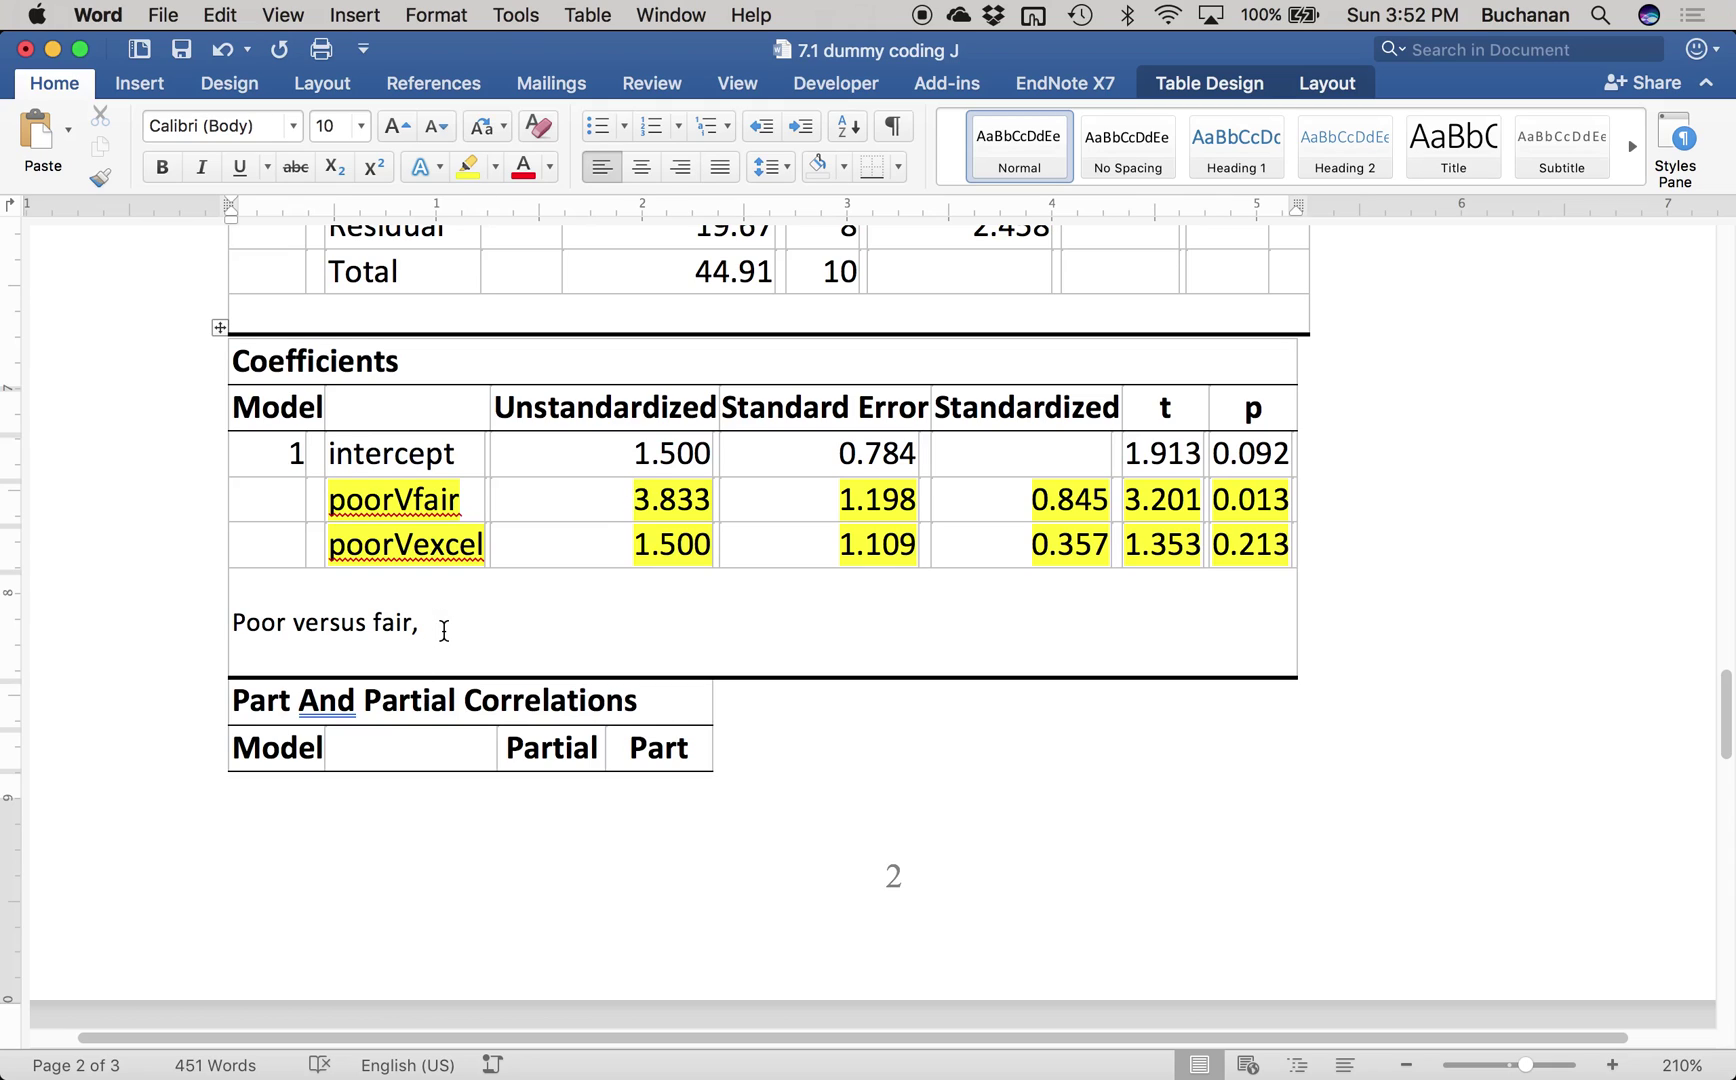
pyautogui.moveTo(625, 505); pyautogui.dragTo(712, 505)
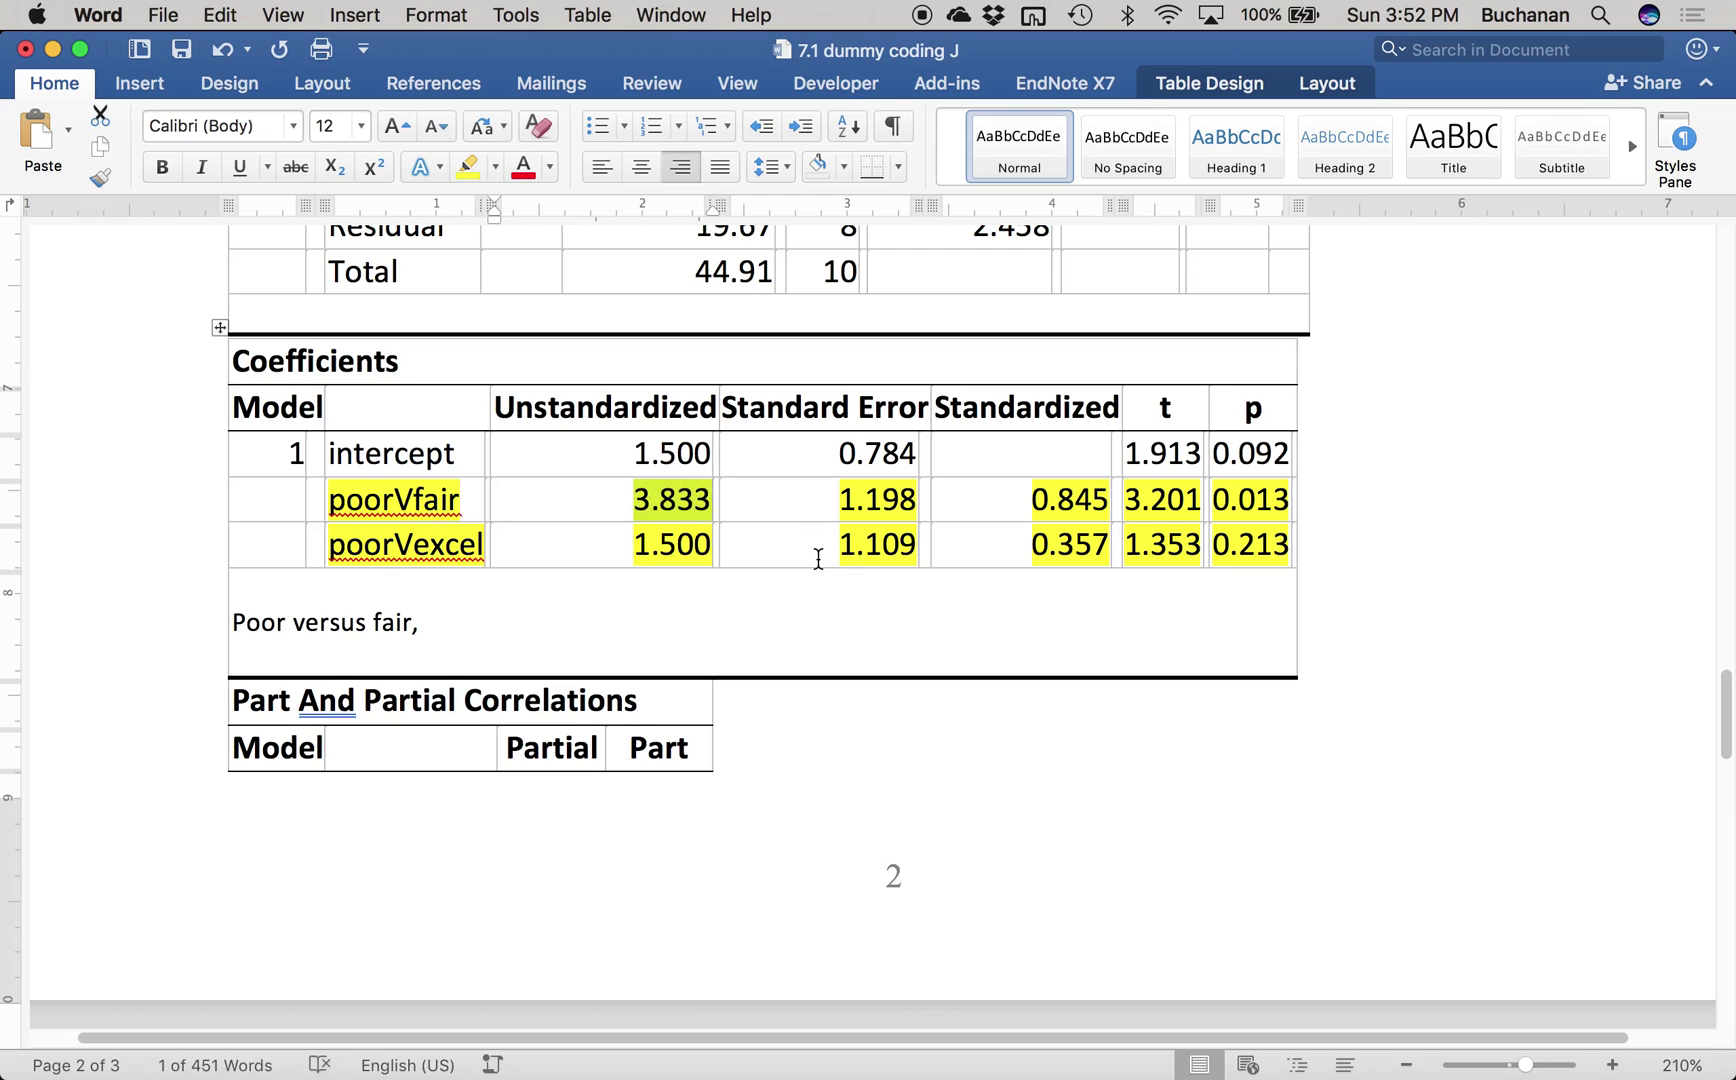
# Step: Switch to JASP and start a new classical ANOVA analysis on the dummy code data
pyautogui.hotkey('ctrl', 'Up')
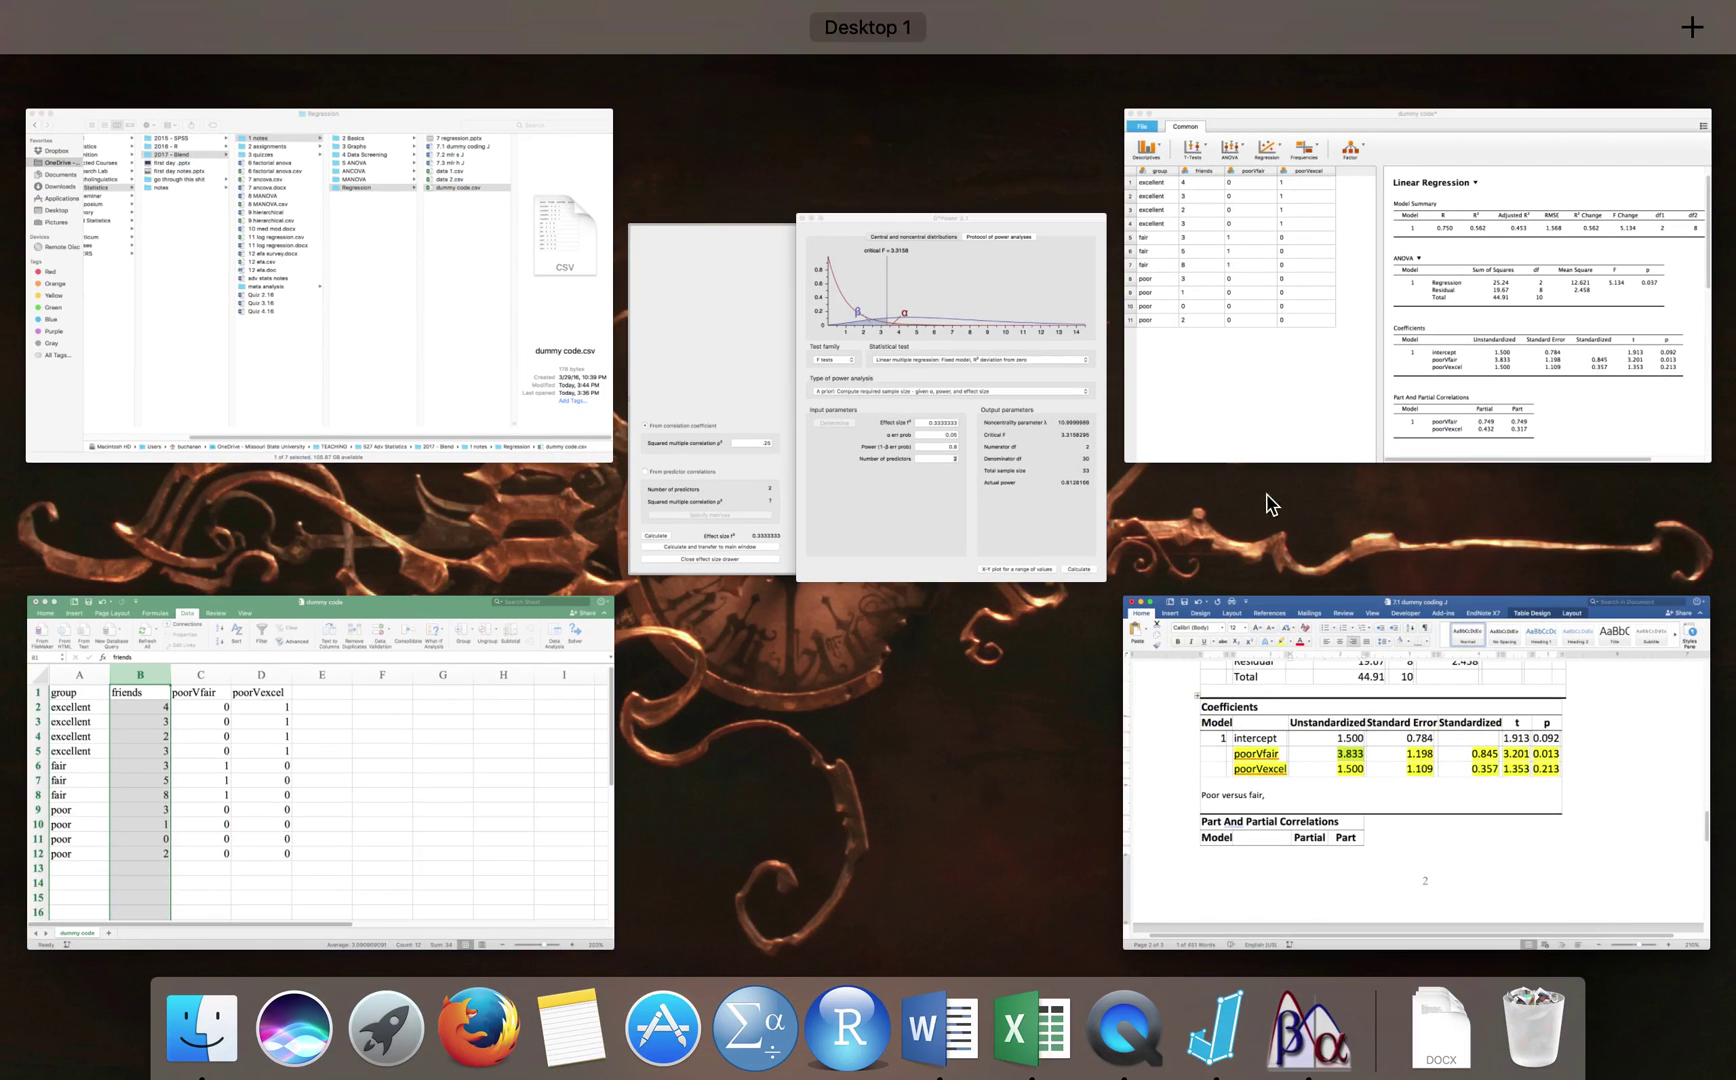
pyautogui.click(1237, 346)
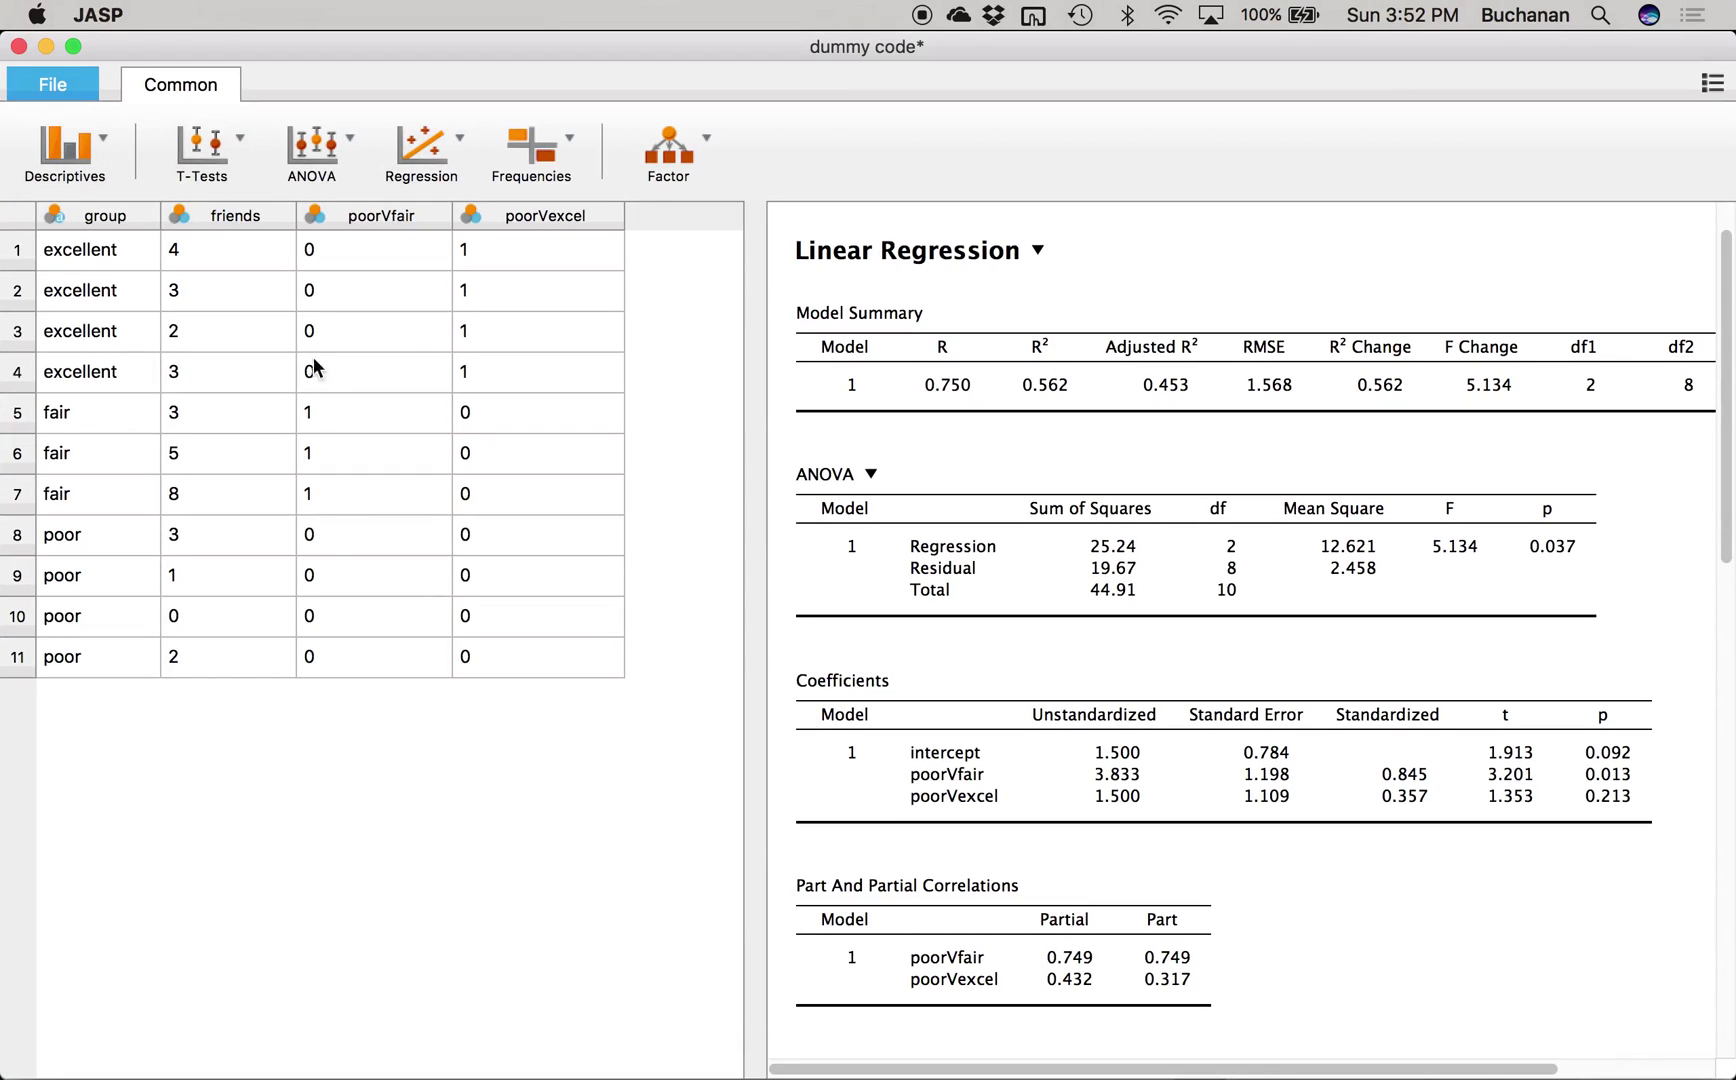
pyautogui.click(322, 145)
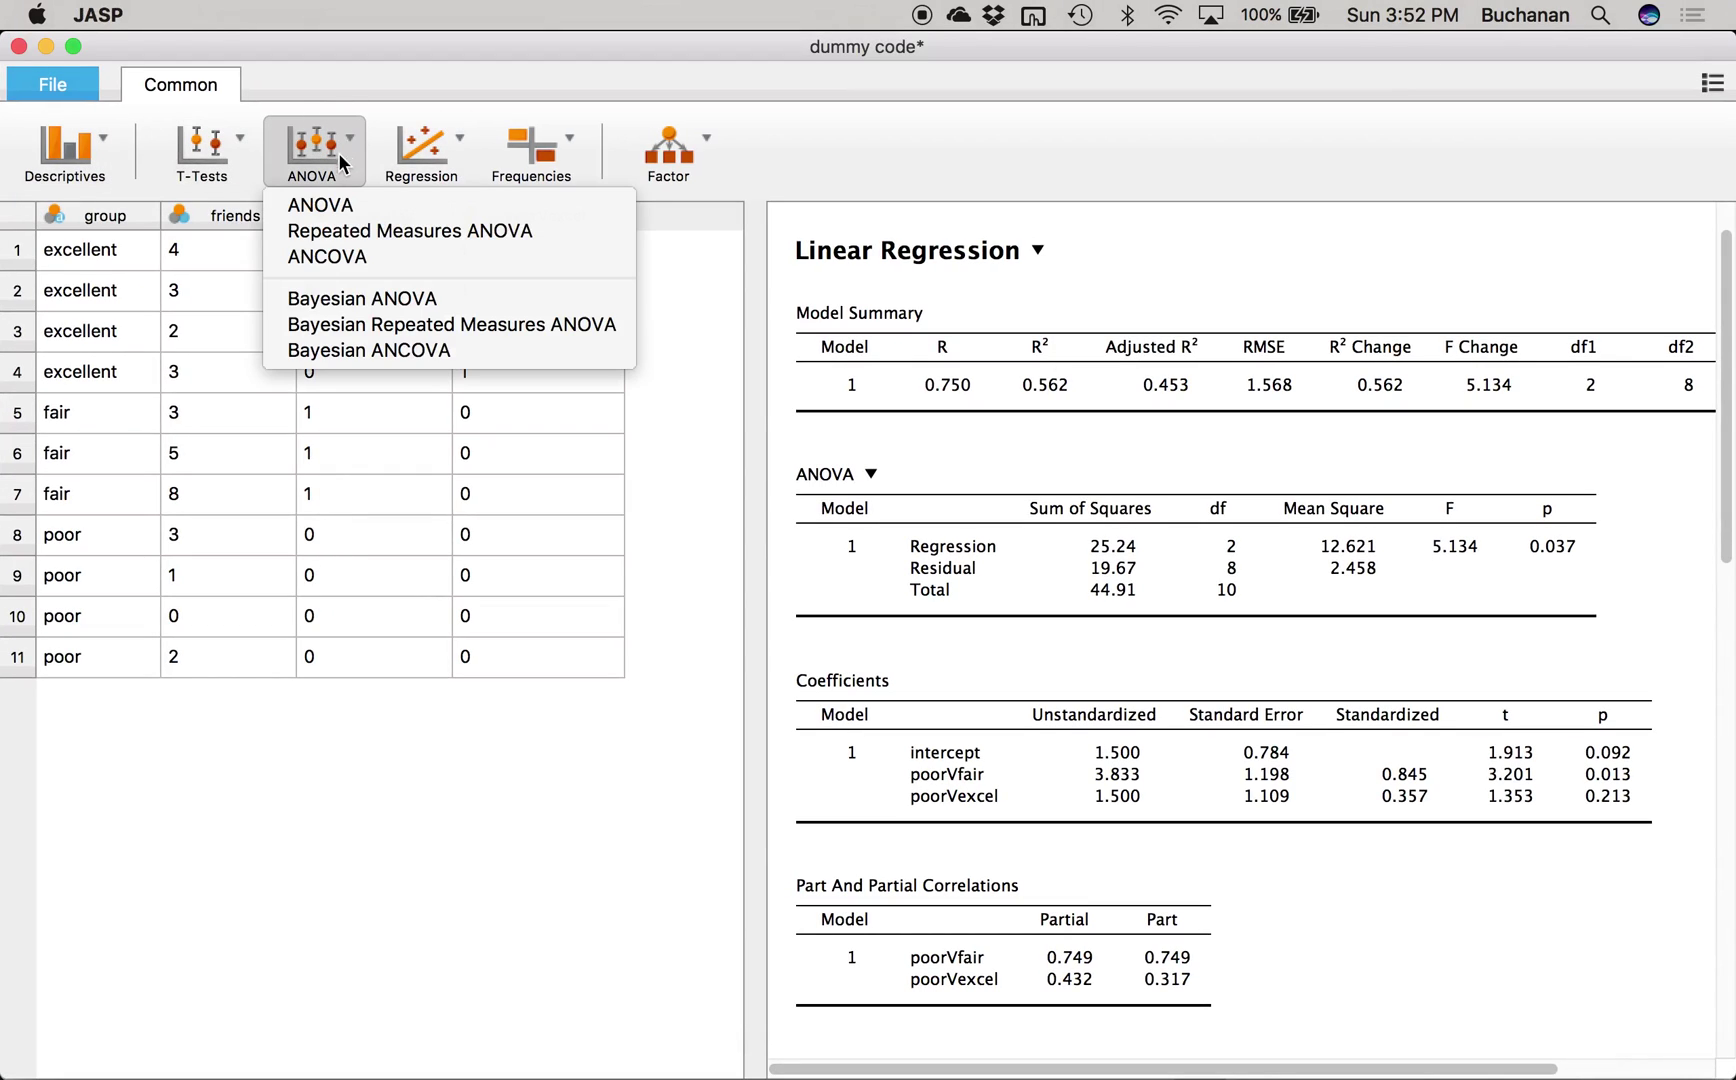
pyautogui.click(330, 205)
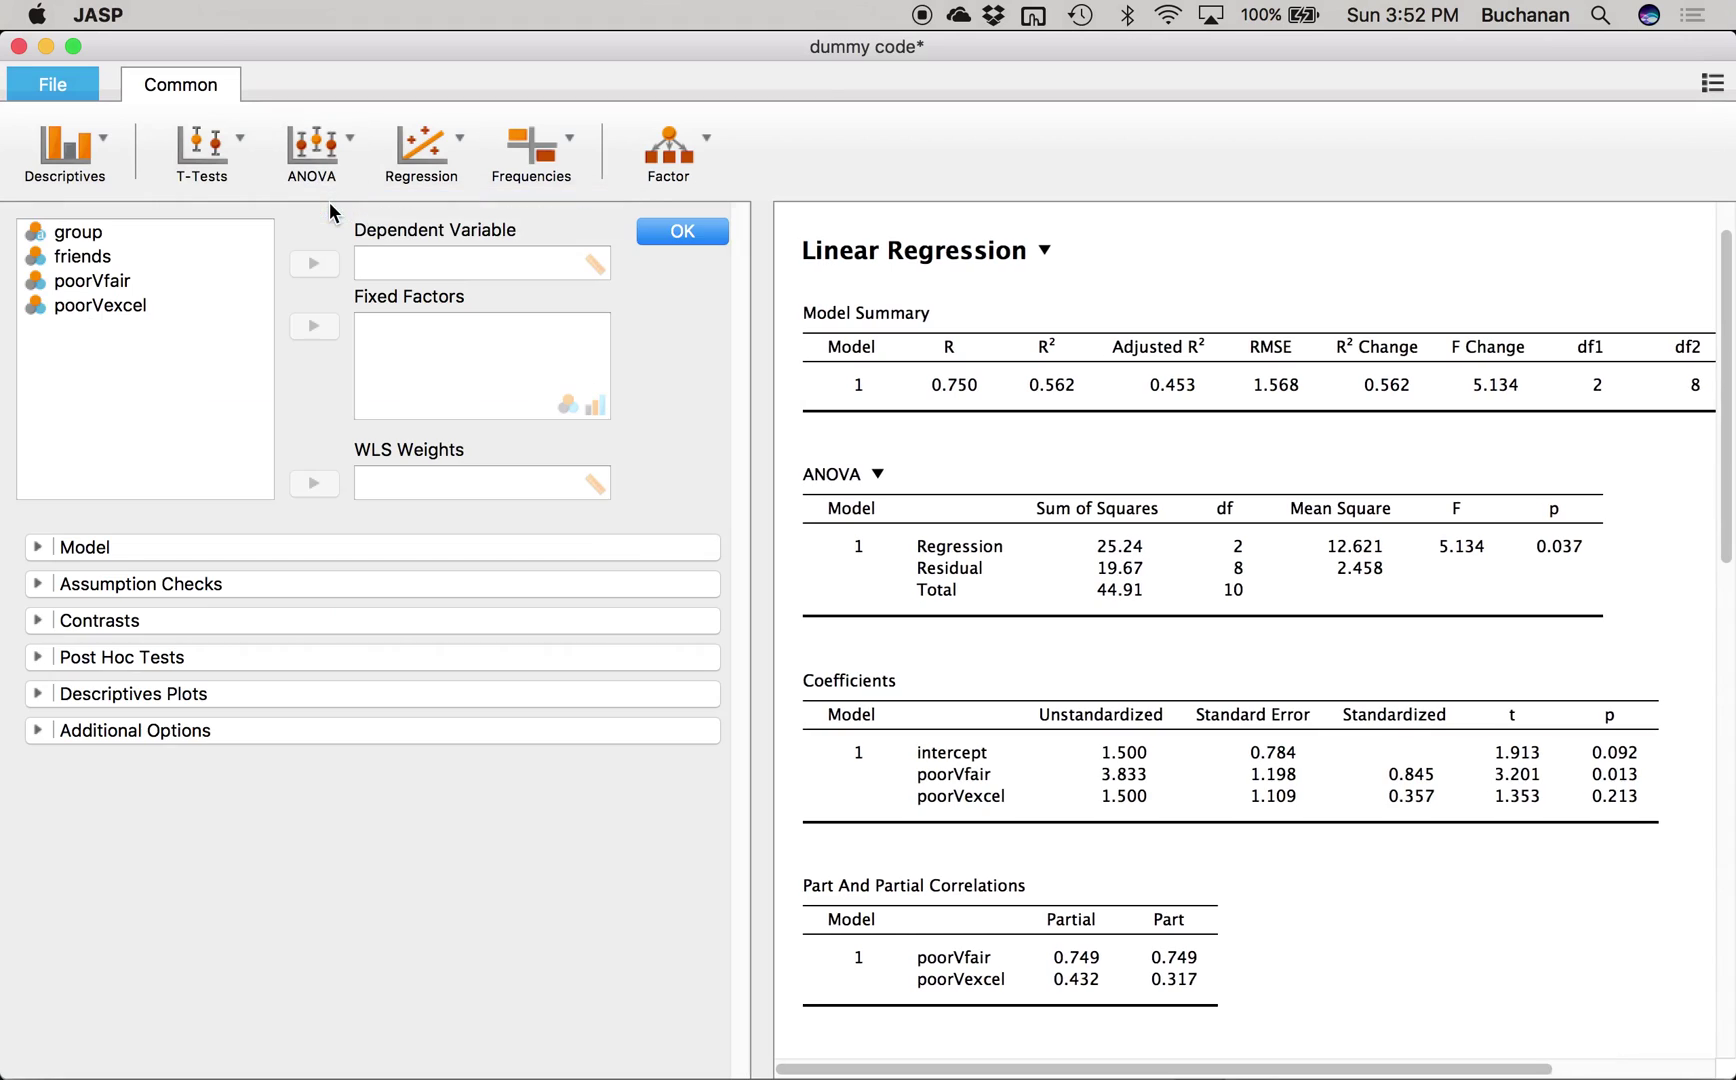
# Step: Assign friends as the dependent variable and group as the fixed factor of the ANOVA
pyautogui.click(62, 258)
pyautogui.click(313, 263)
pyautogui.click(148, 232)
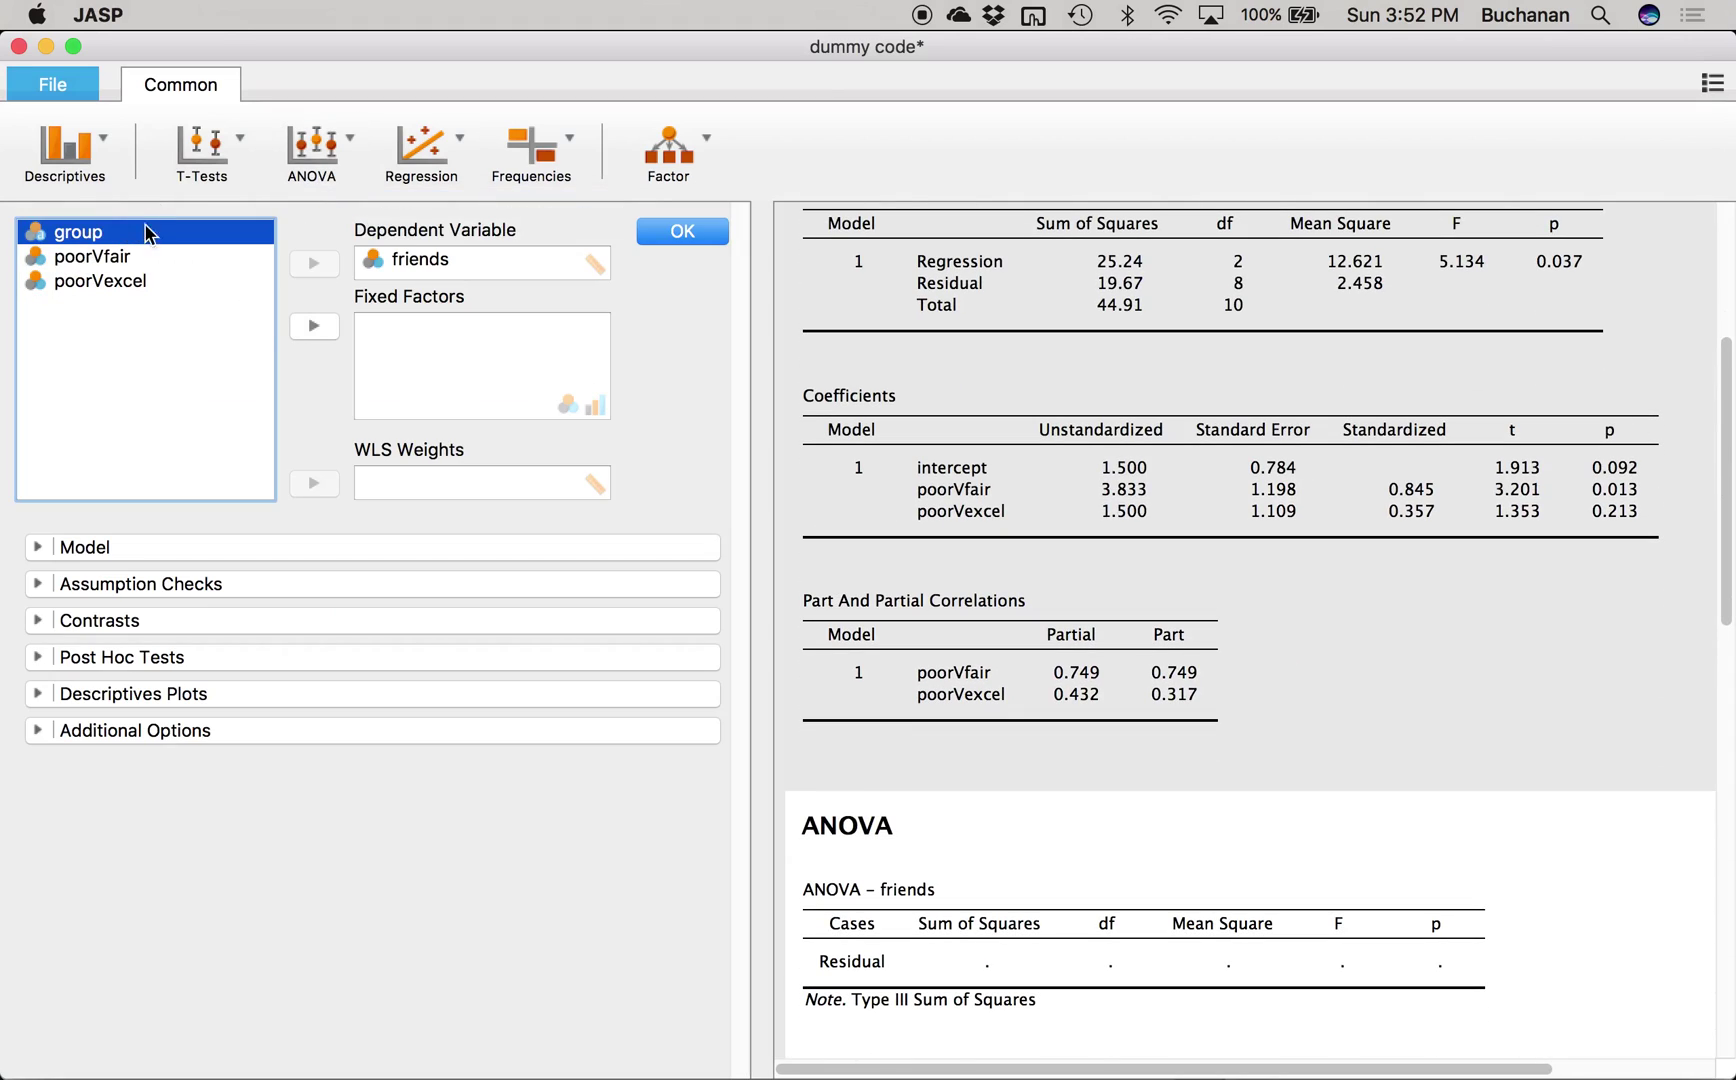
pyautogui.click(297, 333)
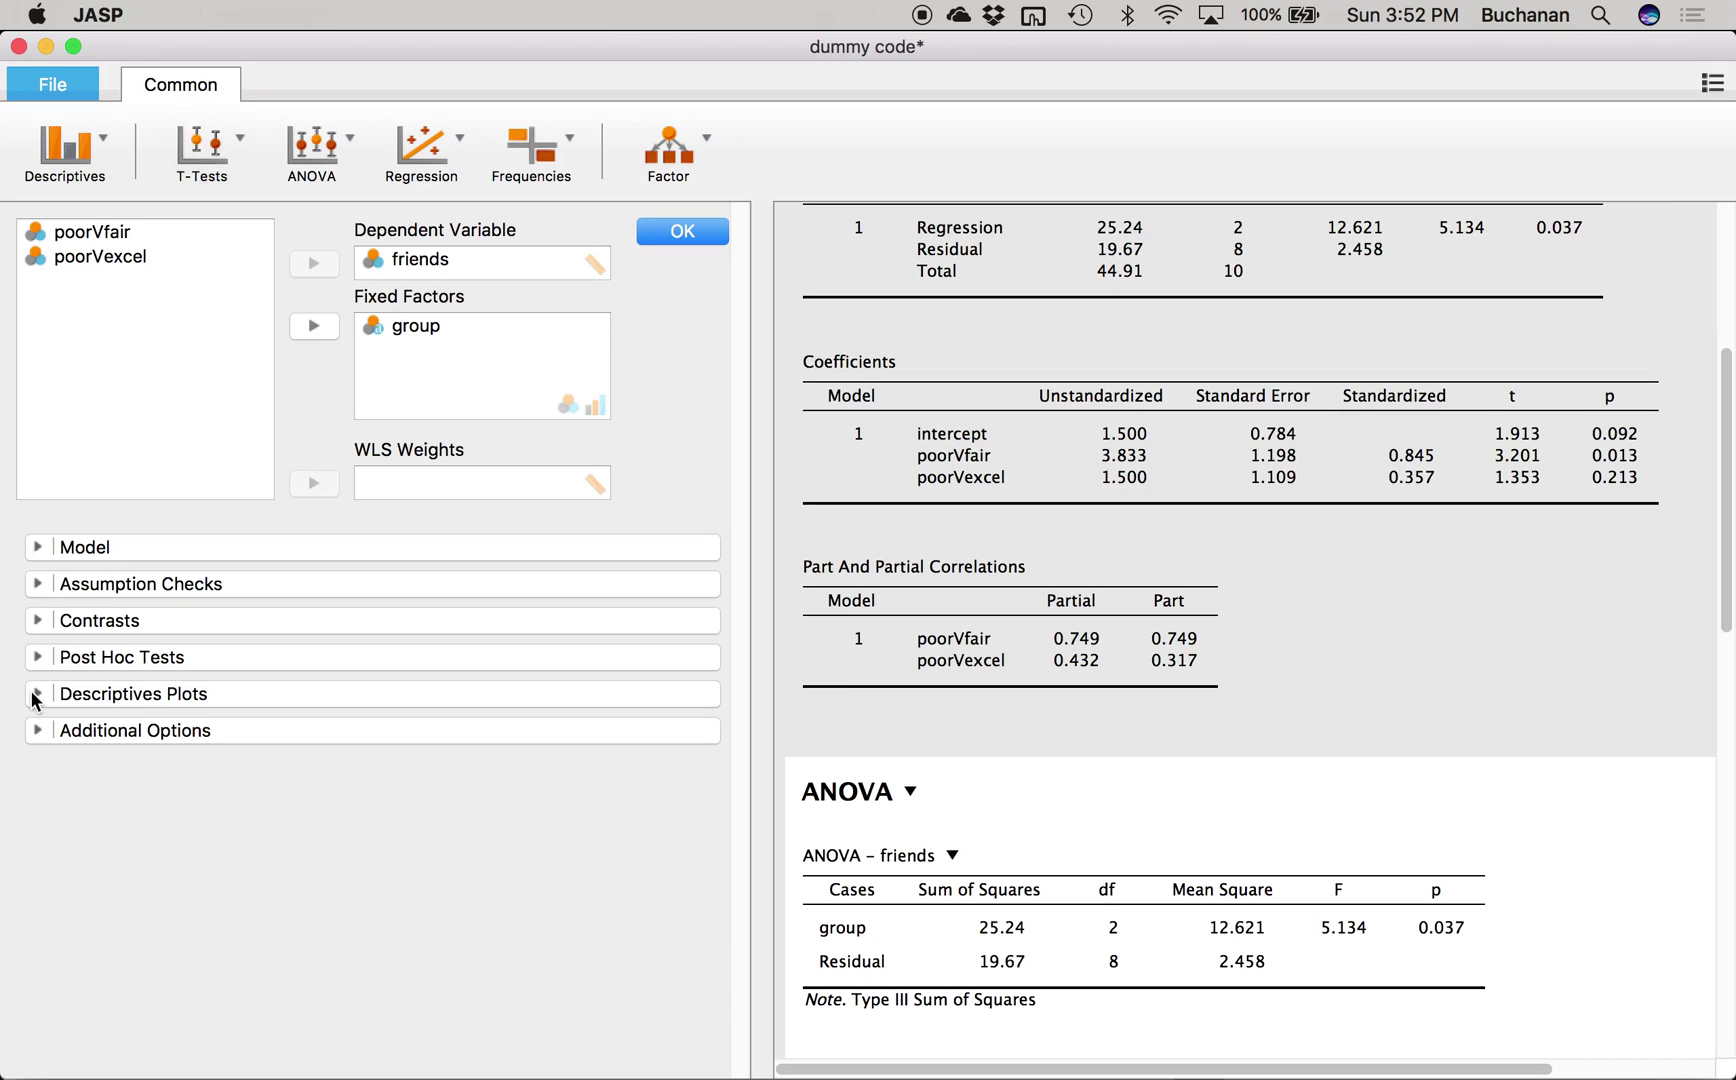
# Step: Add descriptive statistics to the ANOVA output and view the mean number of friends for each health group
pyautogui.click(38, 733)
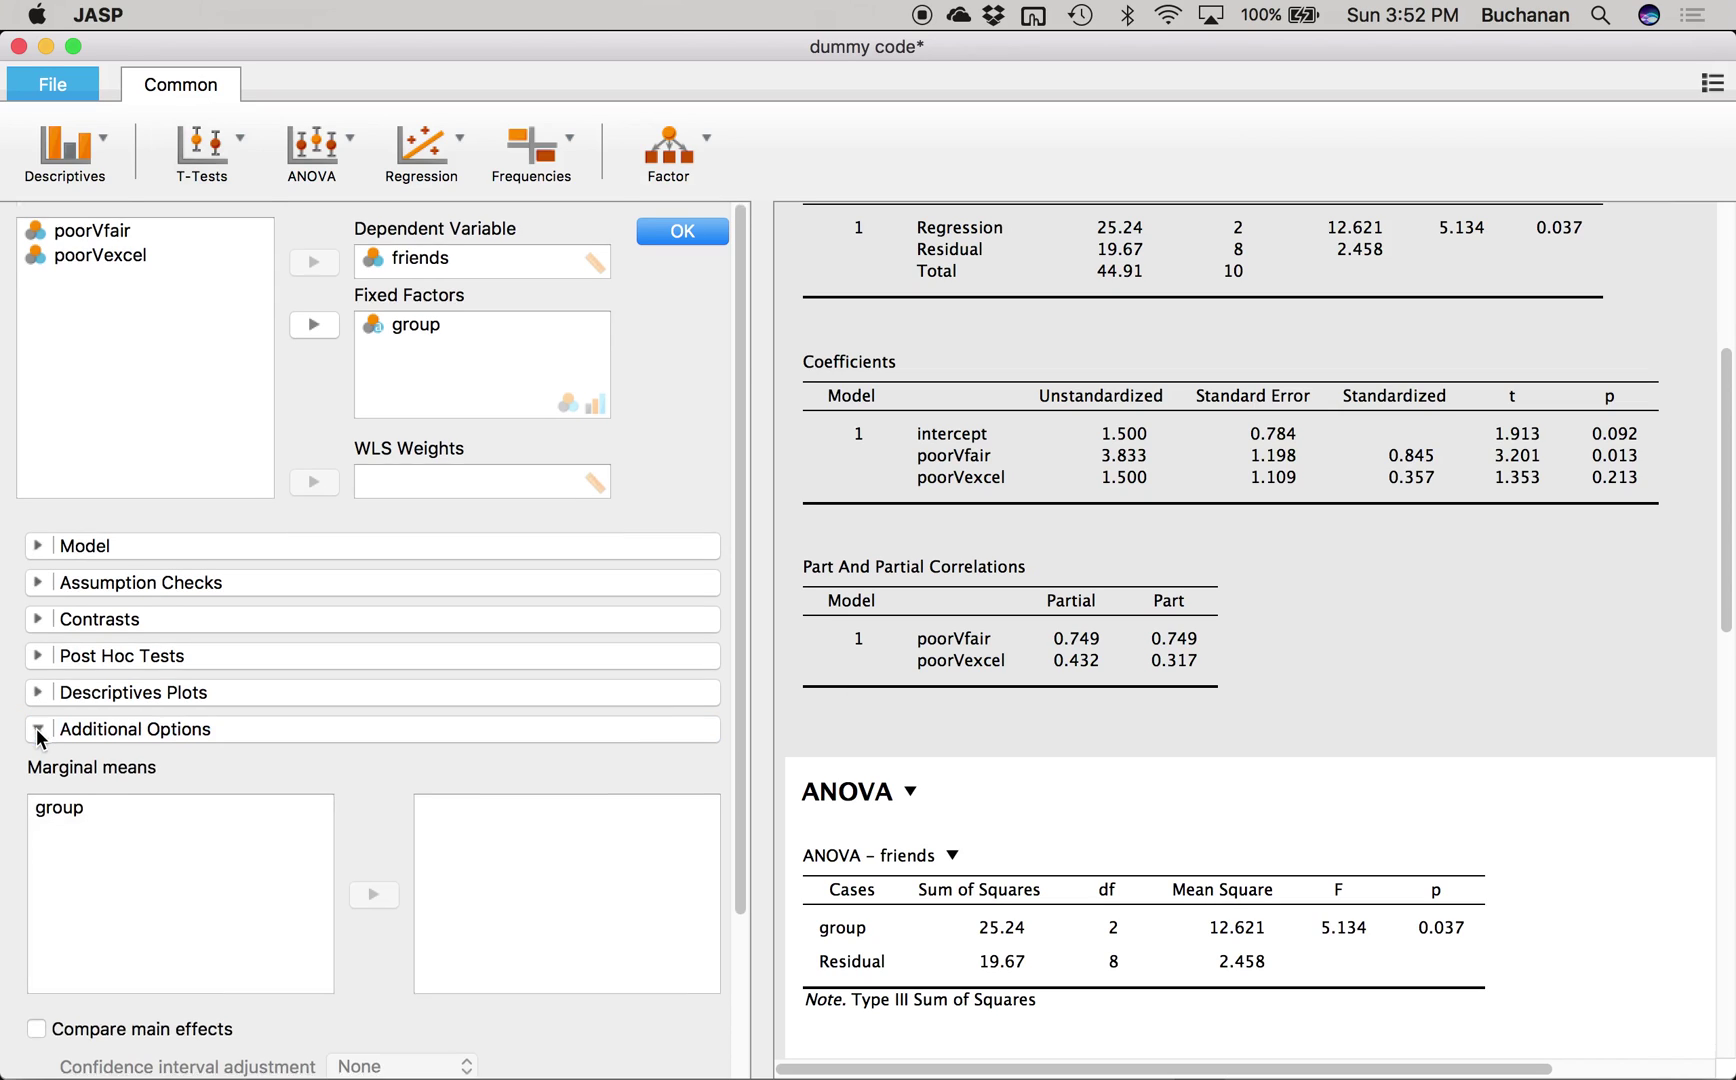
pyautogui.click(110, 948)
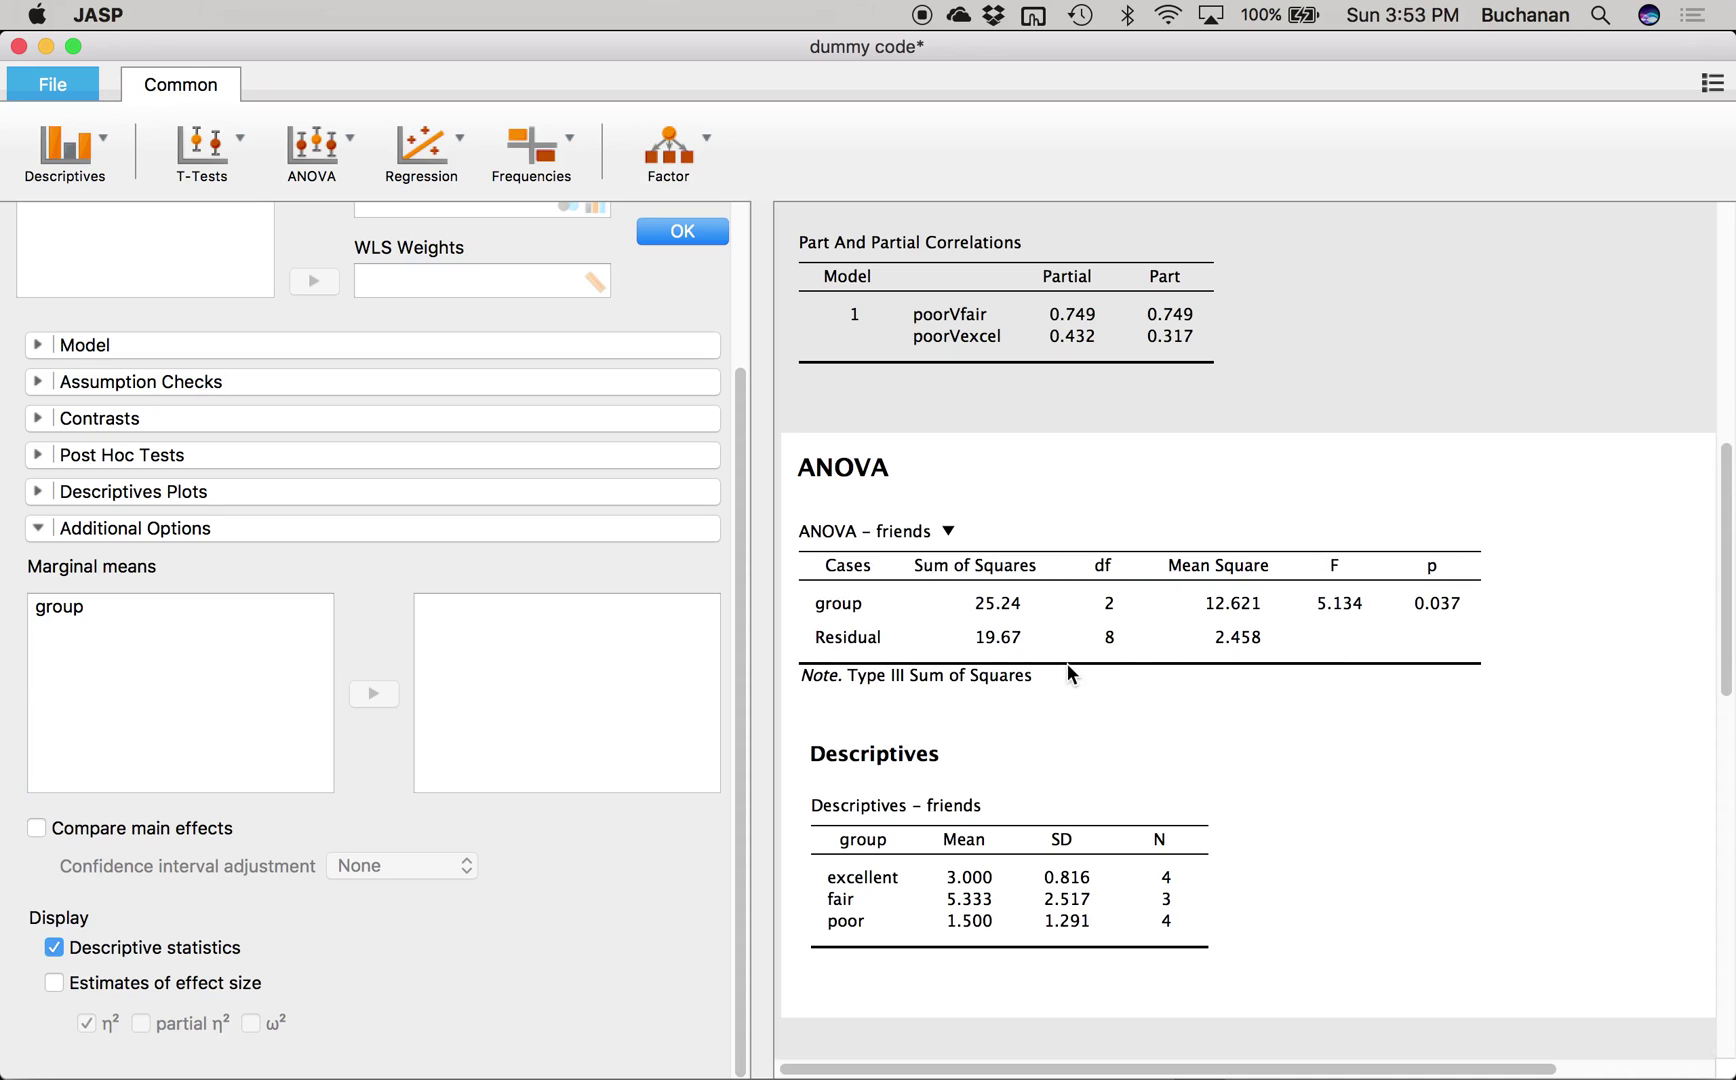
pyautogui.scroll(-2, 1093, 657)
pyautogui.hscroll(1, 1093, 657)
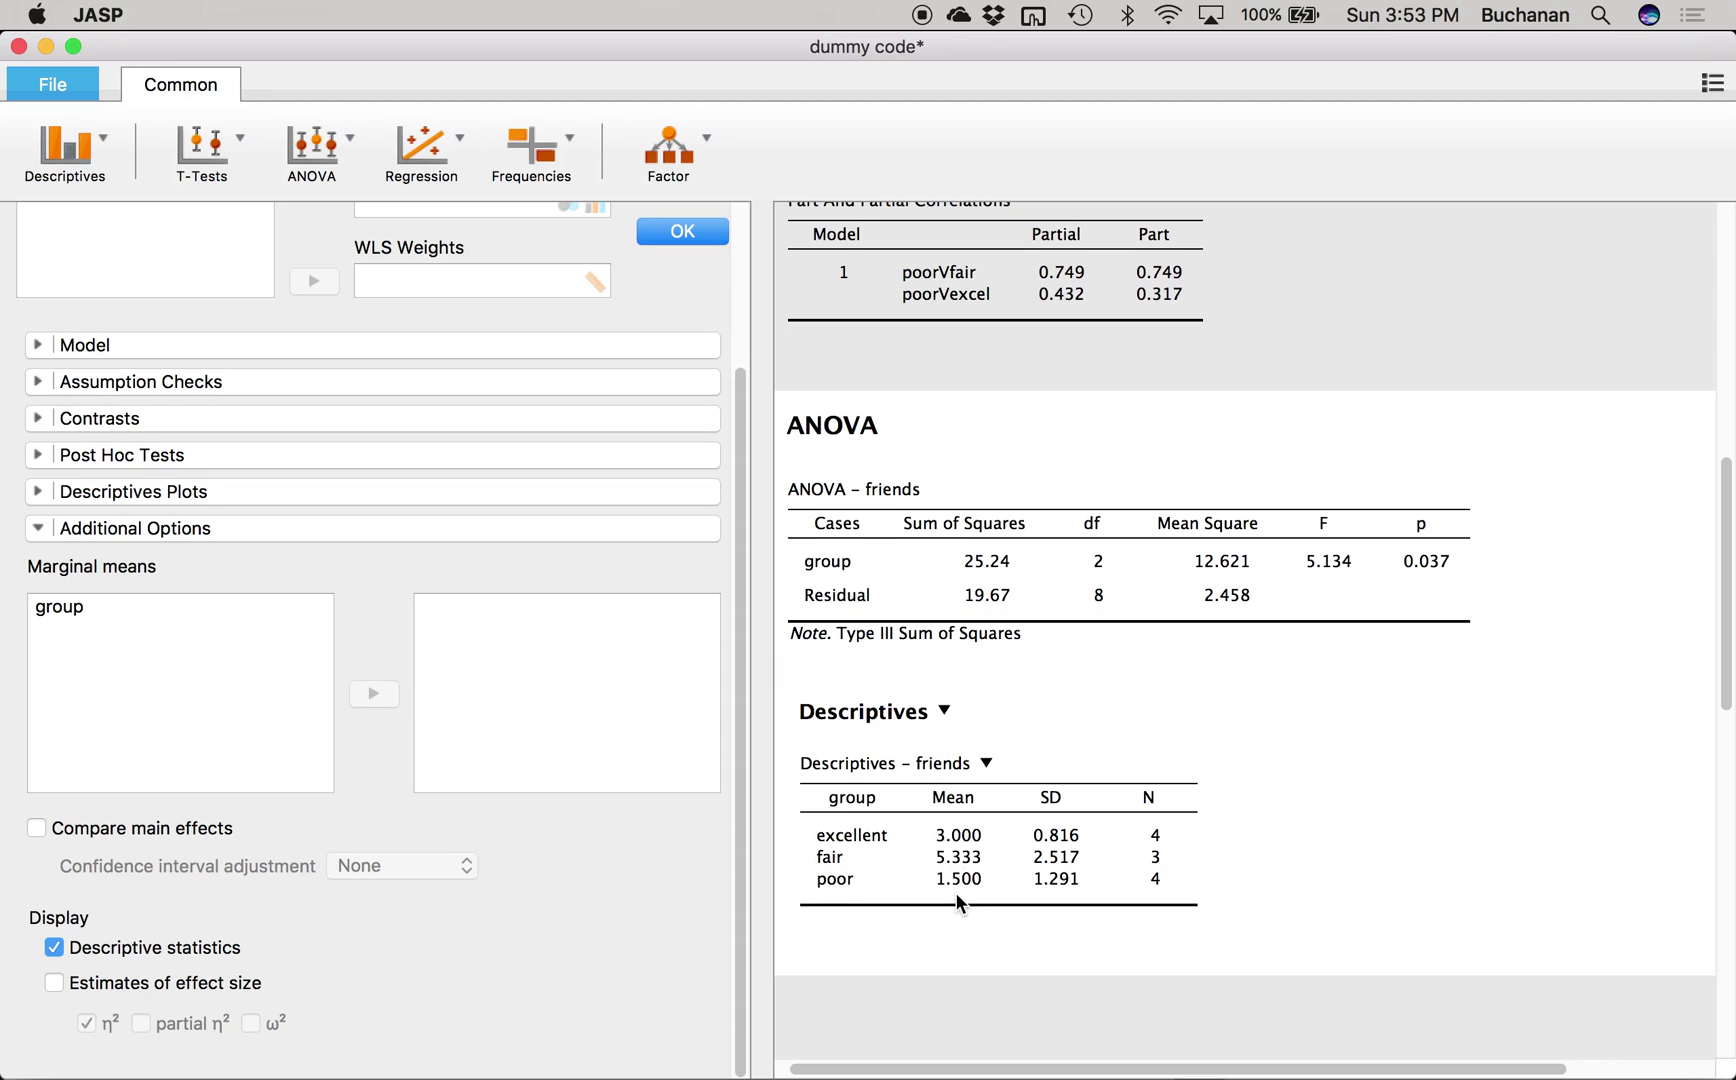
# Step: Switch to the Word notes and continue the "Poor versus fair," line with an italic t and an opening parenthesis
pyautogui.hotkey('ctrl', 'Up')
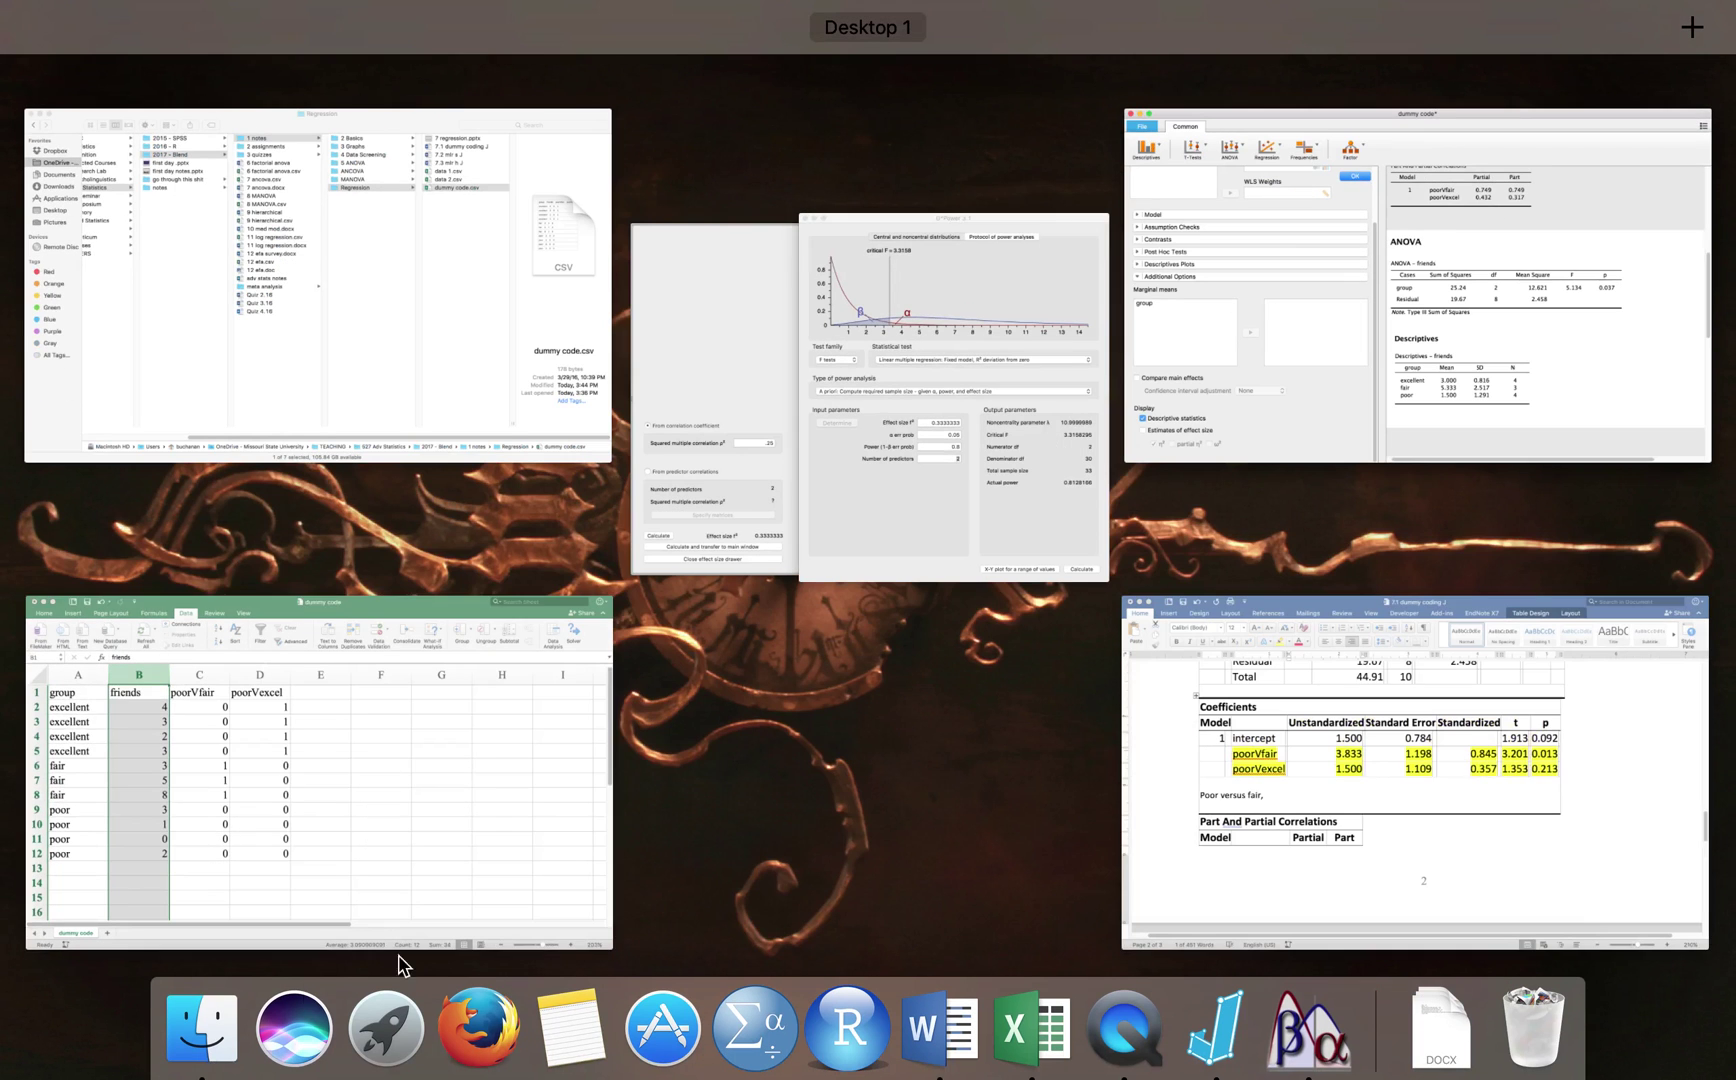
pyautogui.click(1307, 751)
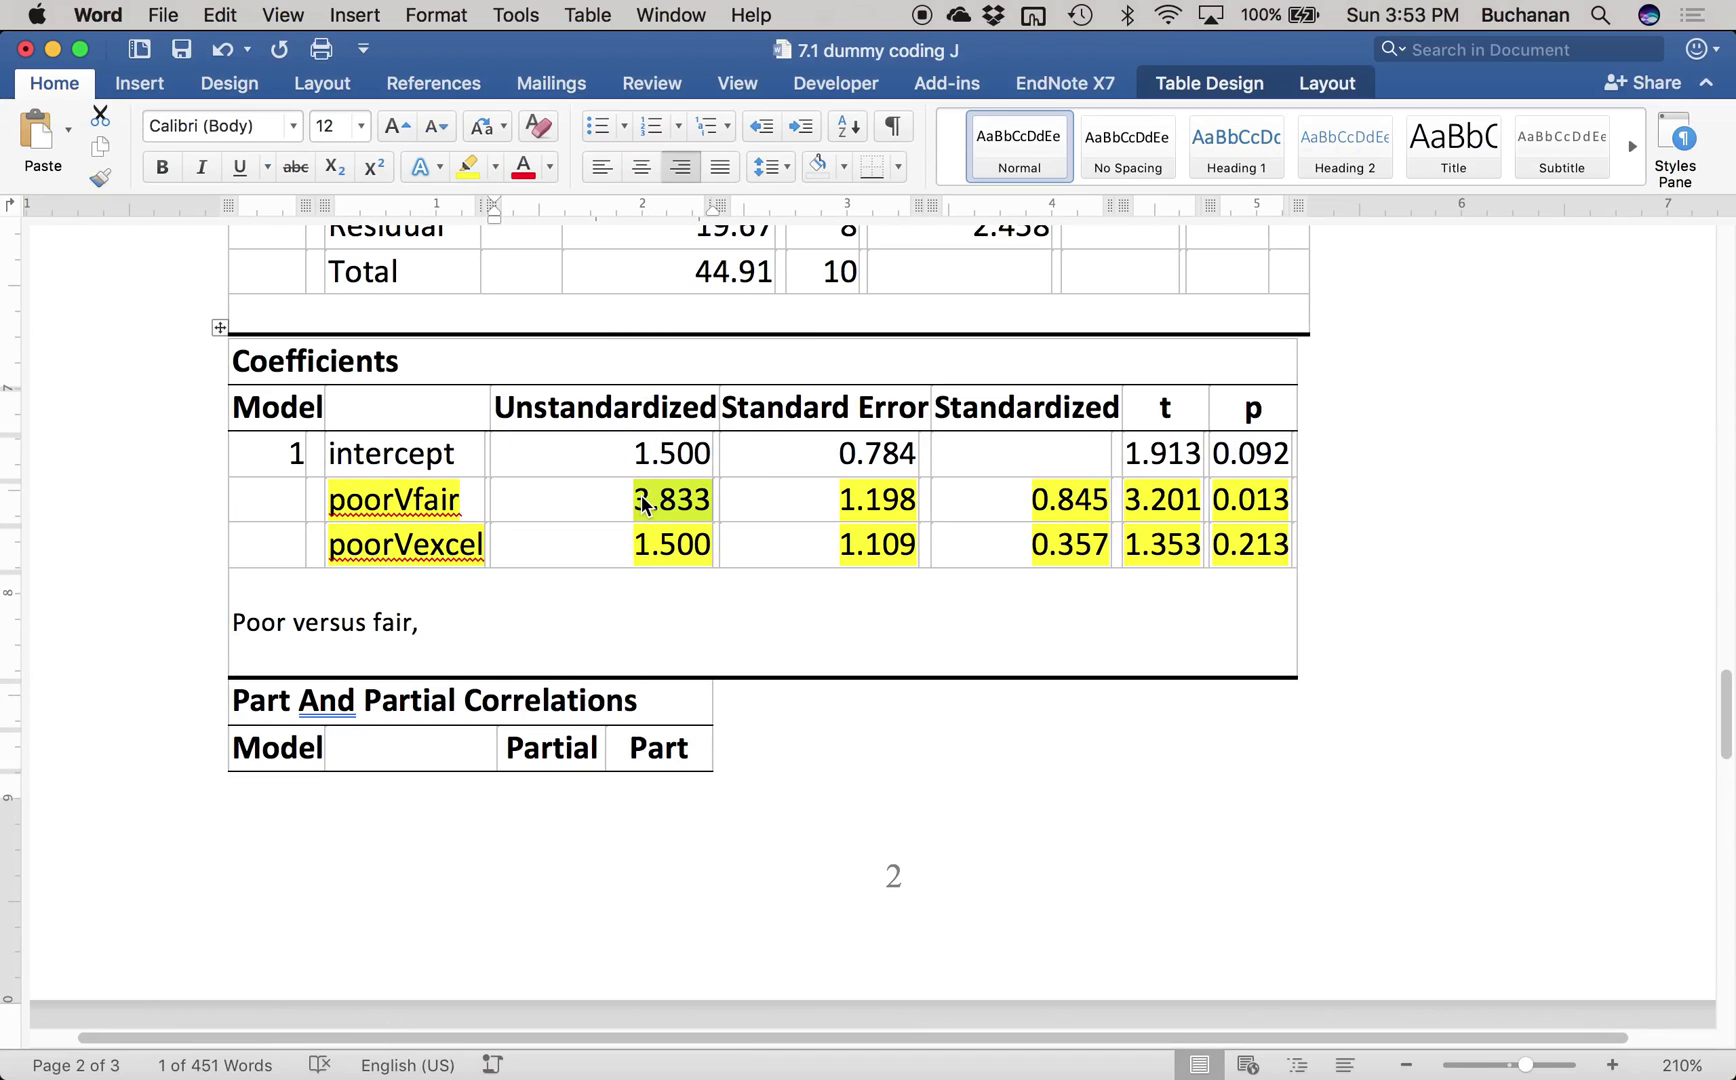
pyautogui.click(422, 637)
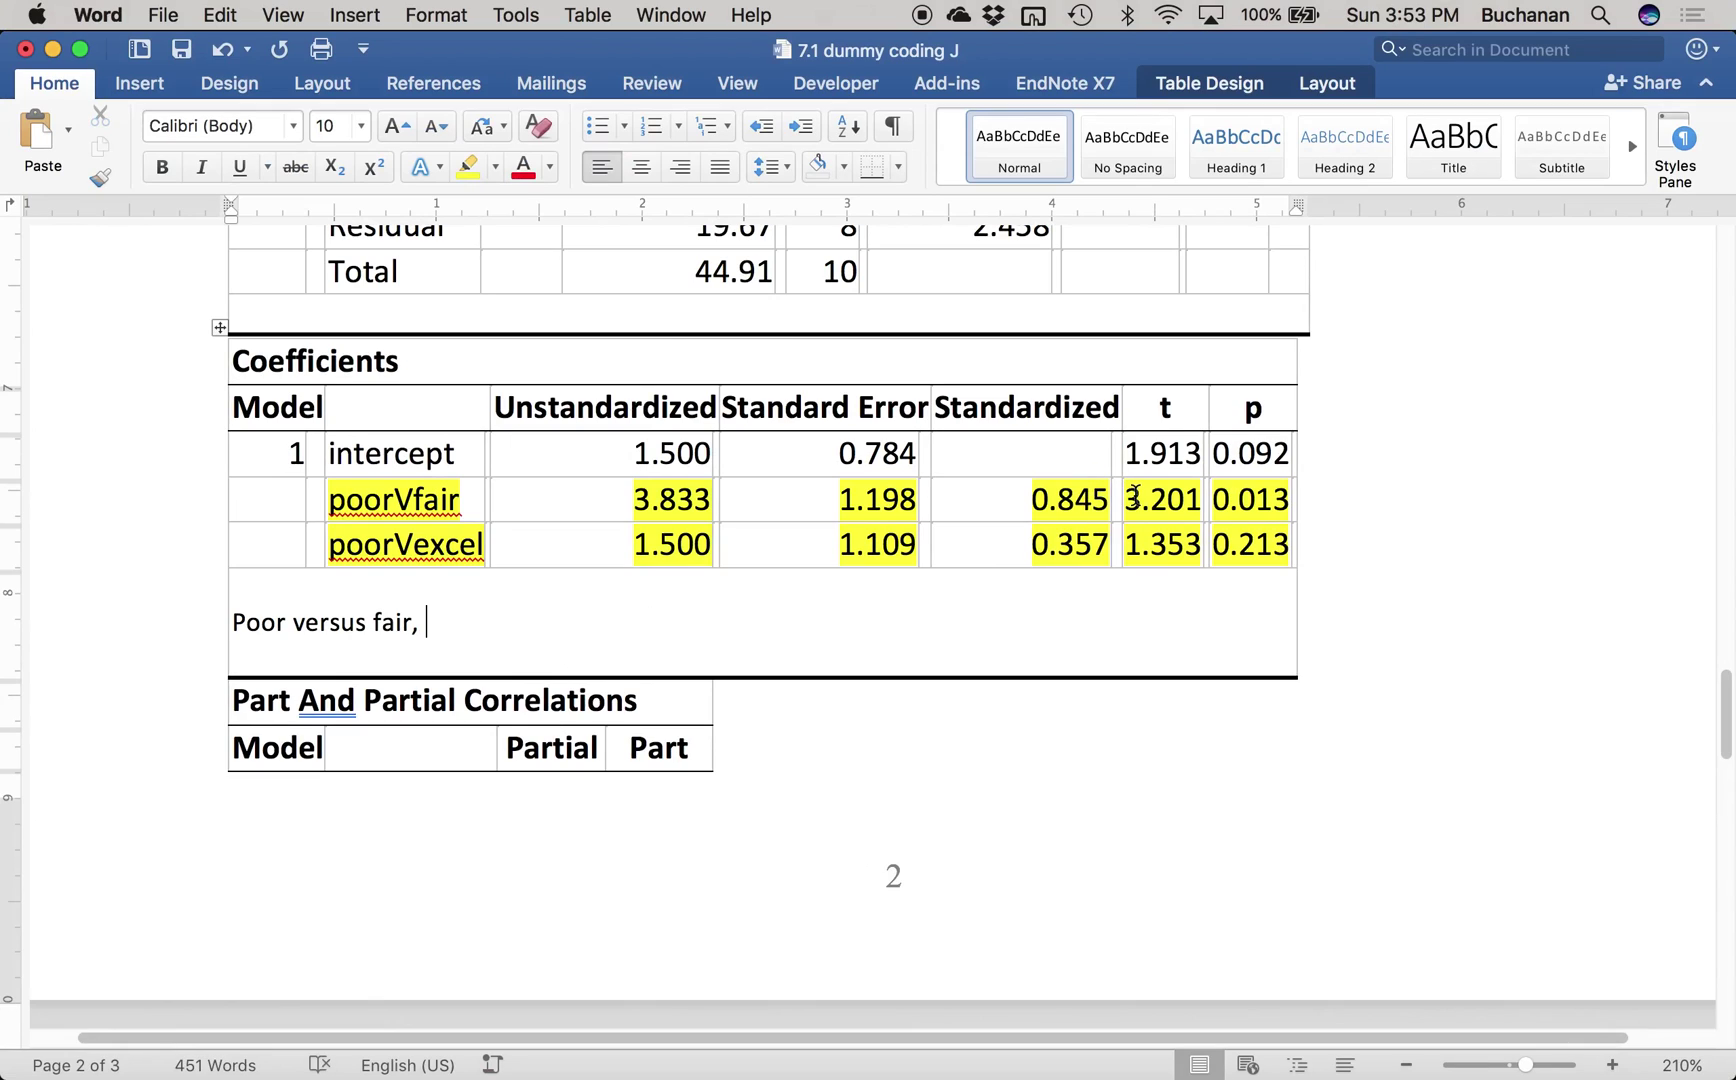
pyautogui.press('super+i')
pyautogui.write('t')
pyautogui.press('super+i')
pyautogui.write('(')
# Step: Check the residual degrees of freedom in the ANOVA table and continue the poor versus fair line with "8) ="
pyautogui.scroll(3, 1172, 520)
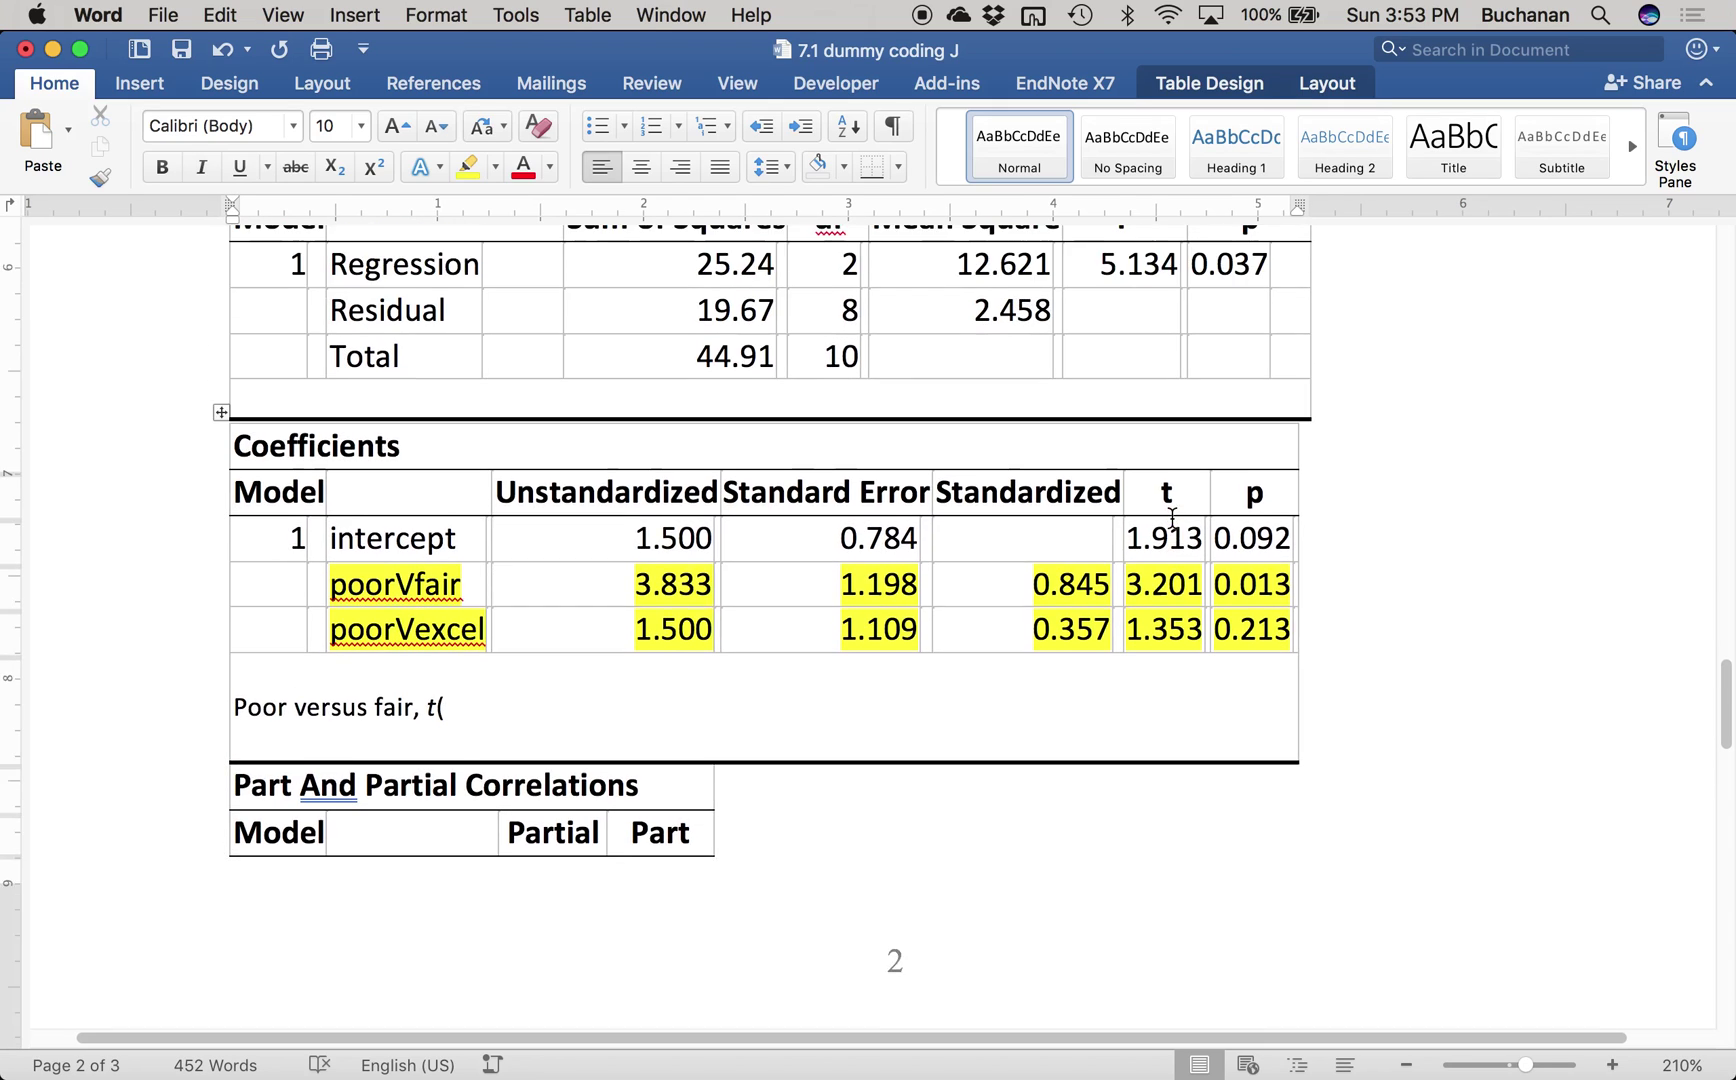
pyautogui.doubleClick(843, 400)
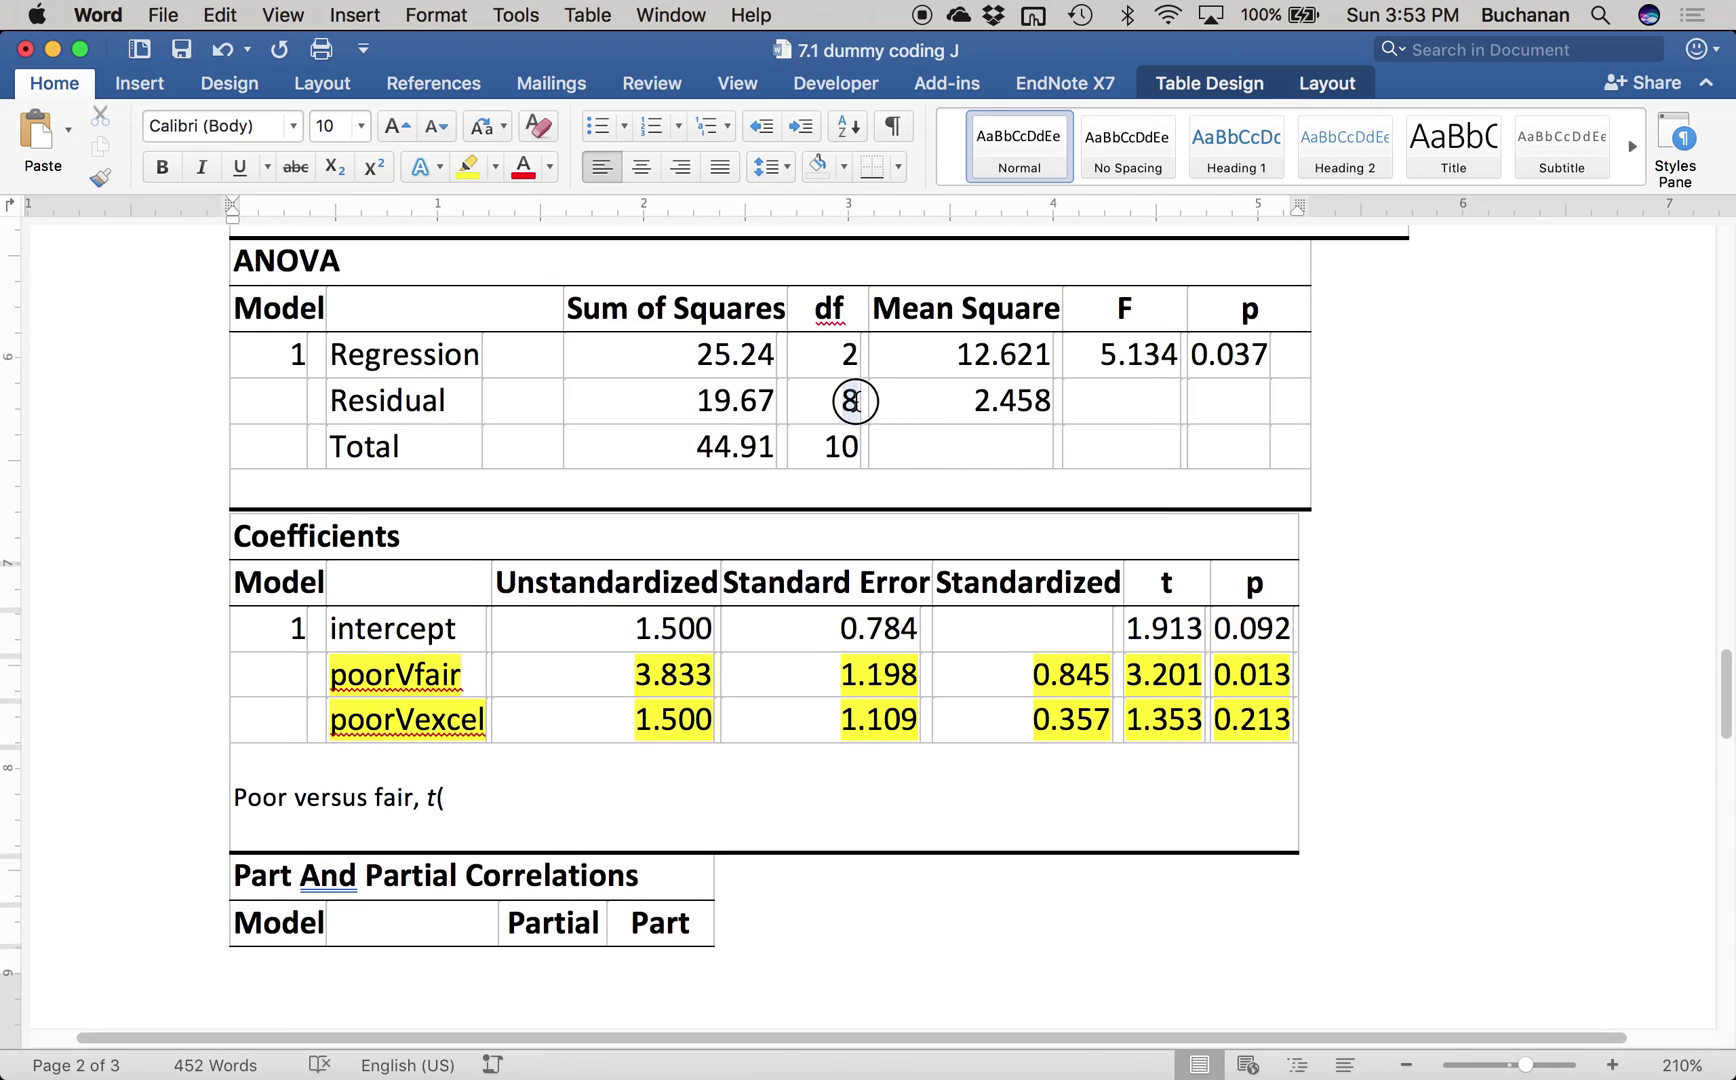
pyautogui.scroll(4, 849, 360)
pyautogui.moveTo(294, 395); pyautogui.dragTo(252, 395)
pyautogui.scroll(-7, 385, 413)
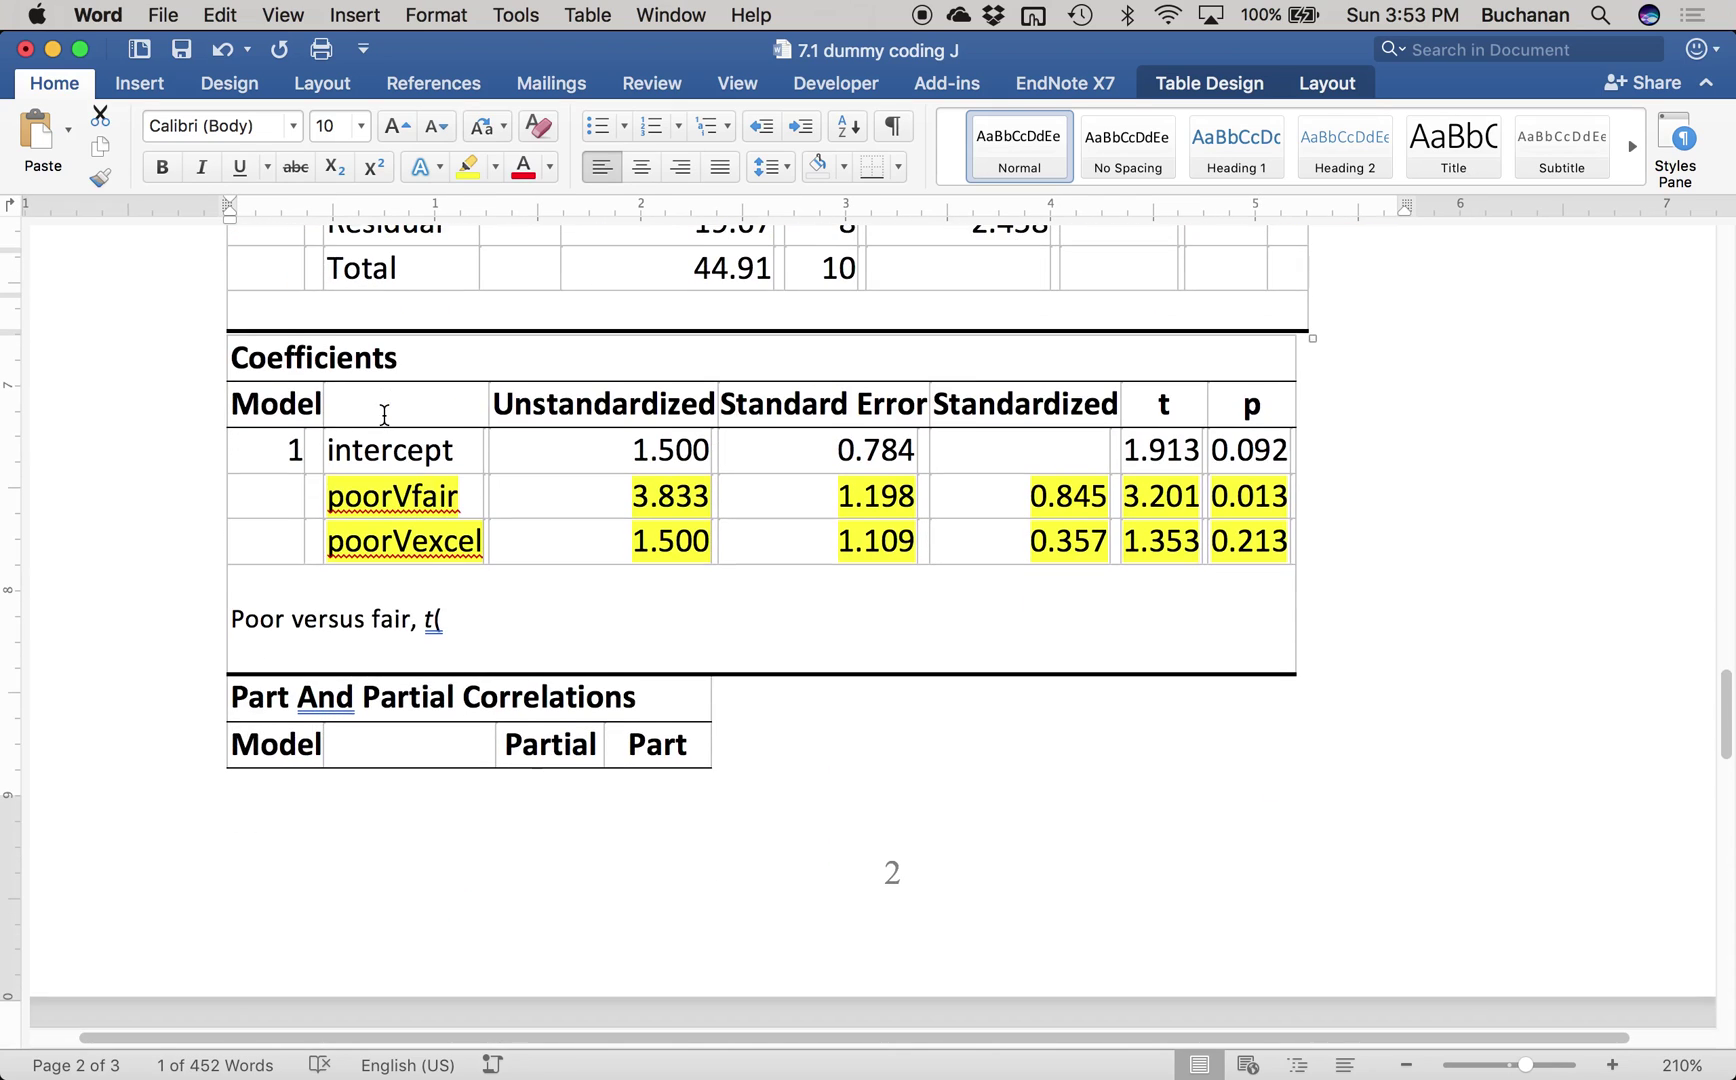
pyautogui.click(460, 620)
pyautogui.click(460, 619)
pyautogui.write('8) =')
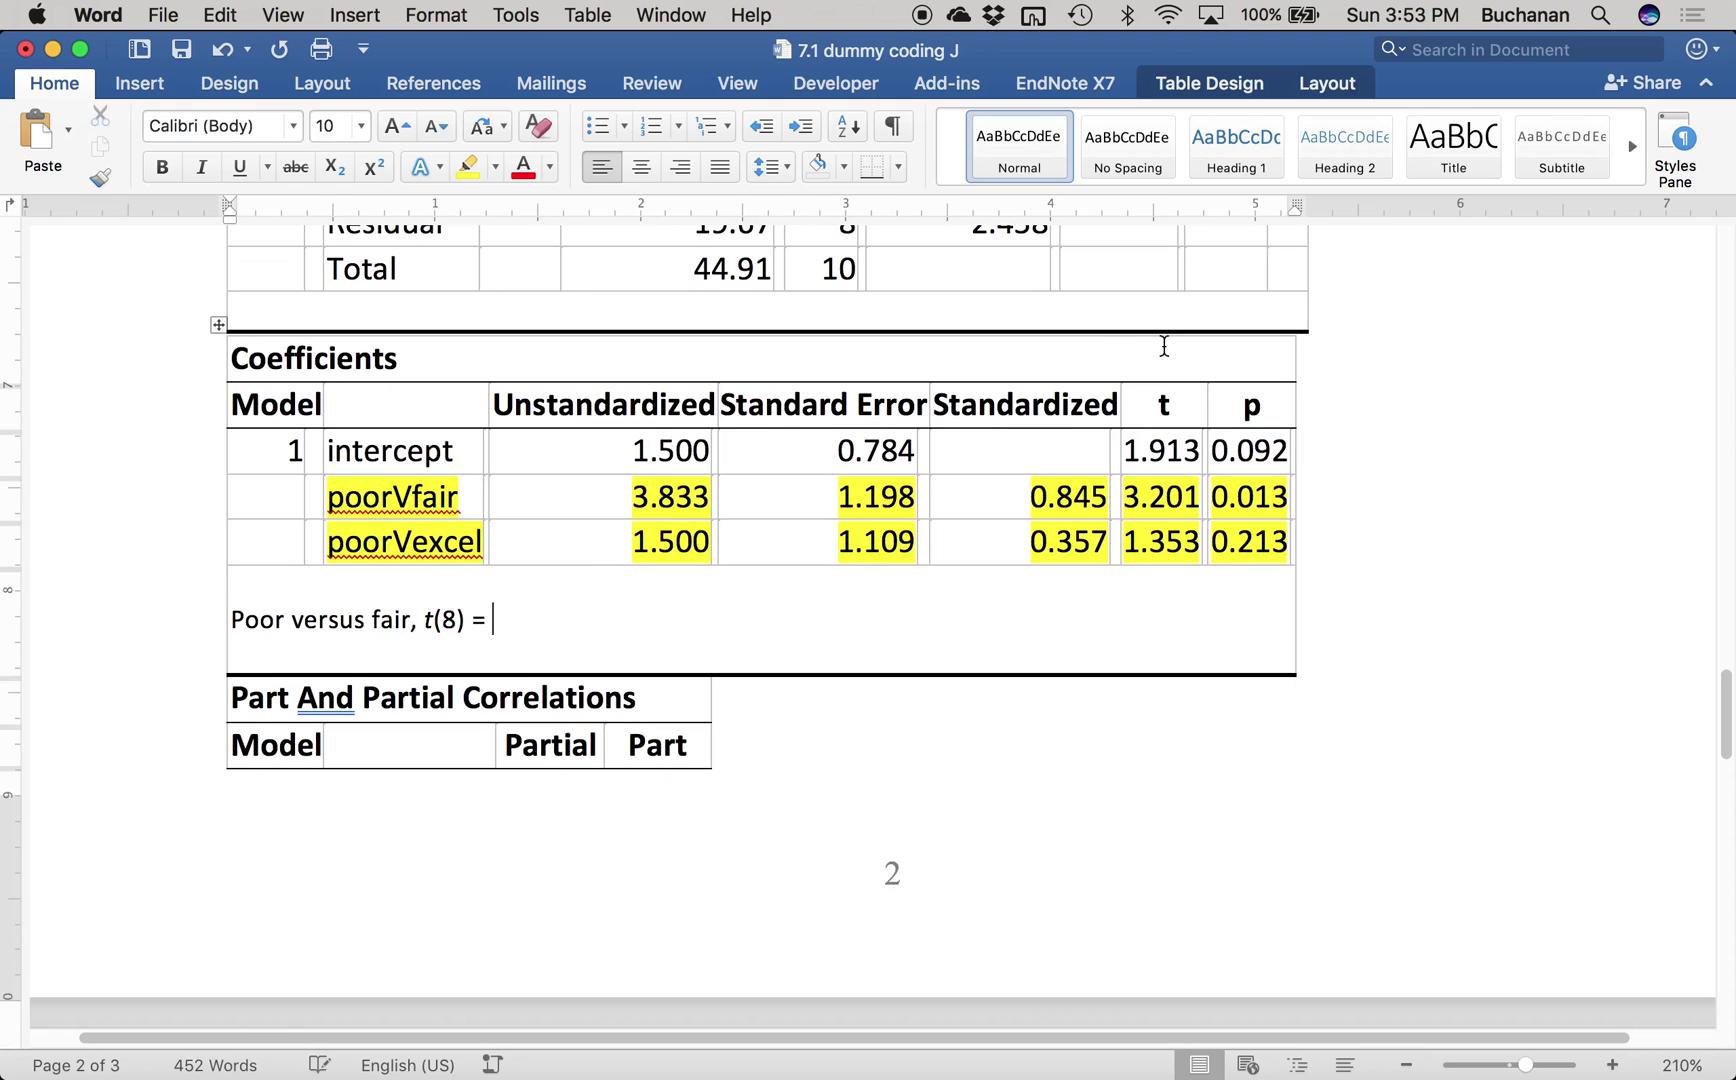
# Step: Complete the poor versus fair result with "3.20, p = .01", italicizing only the p
pyautogui.write(' 3.20,')
pyautogui.press('super+i')
pyautogui.write('p')
pyautogui.press('super+space')
pyautogui.write('-')
pyautogui.press('Escape')
pyautogui.click(650, 598)
pyautogui.press('Down')
pyautogui.press('End')
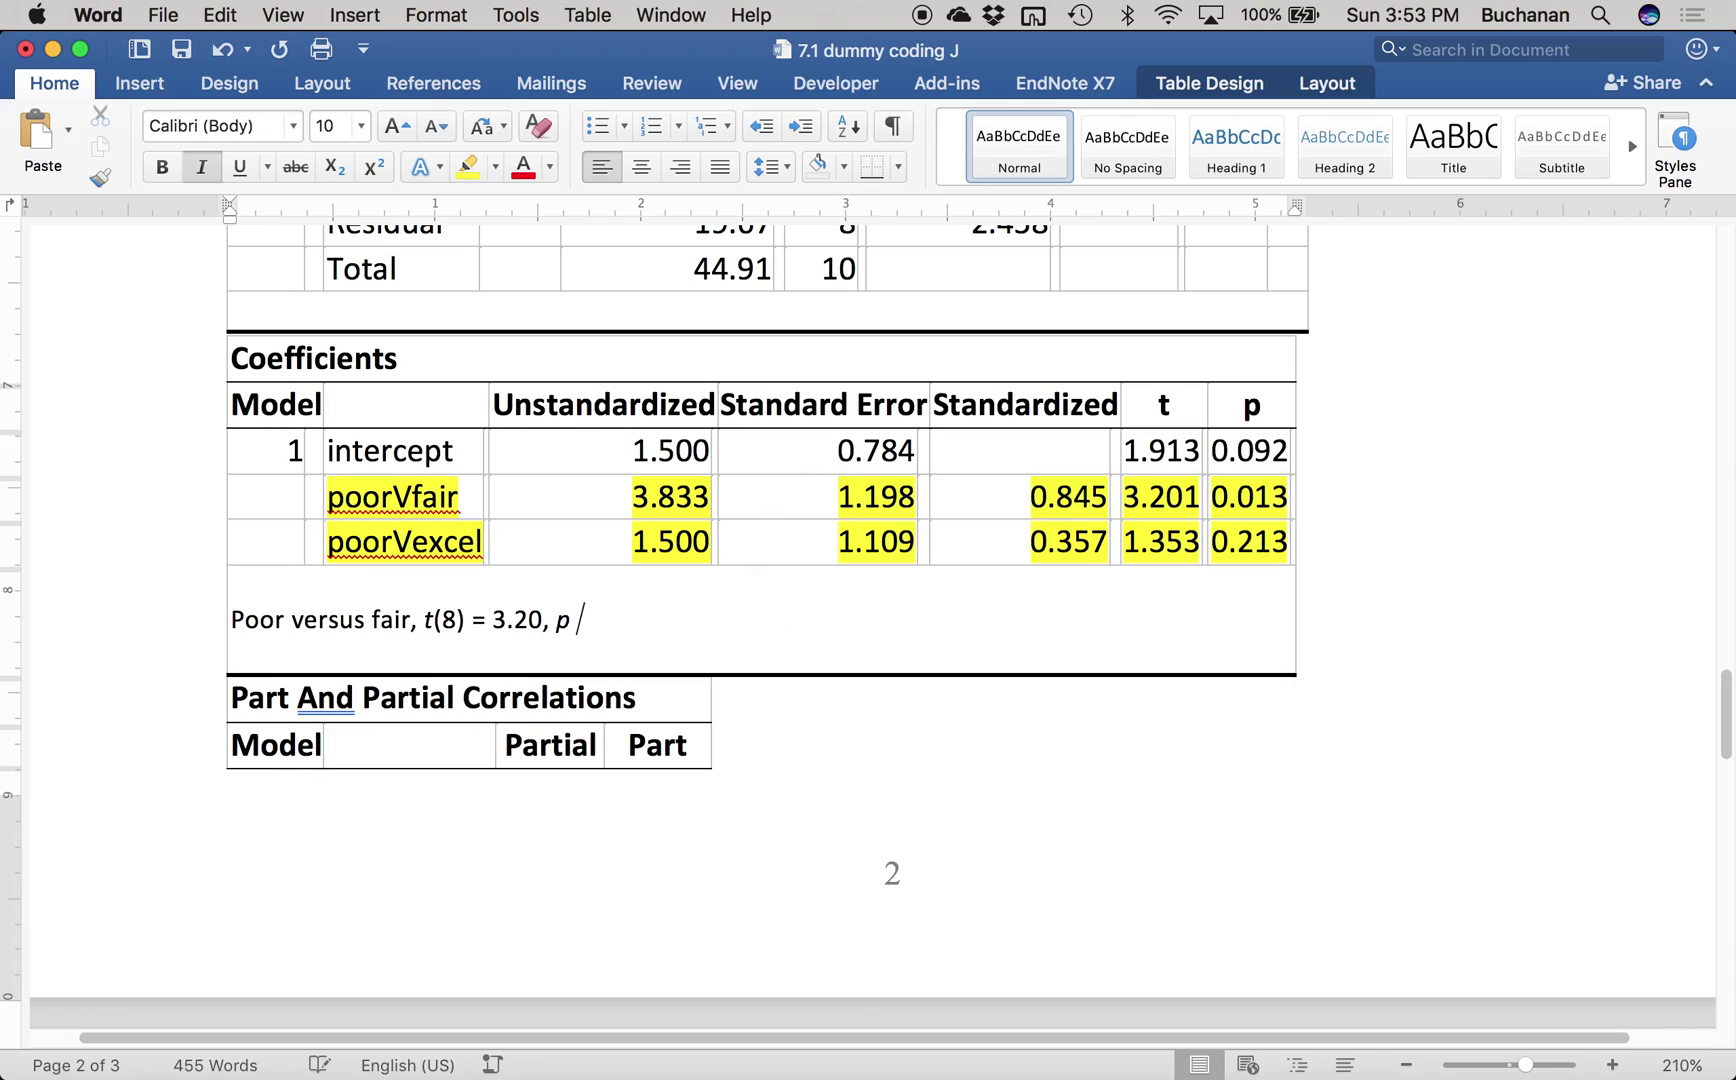
pyautogui.press('super+i')
pyautogui.write('-.')
pyautogui.write('= .01')
# Step: Start a new line reading "Poor versus excellent, t(8) =" with the t in italics
pyautogui.press('Return')
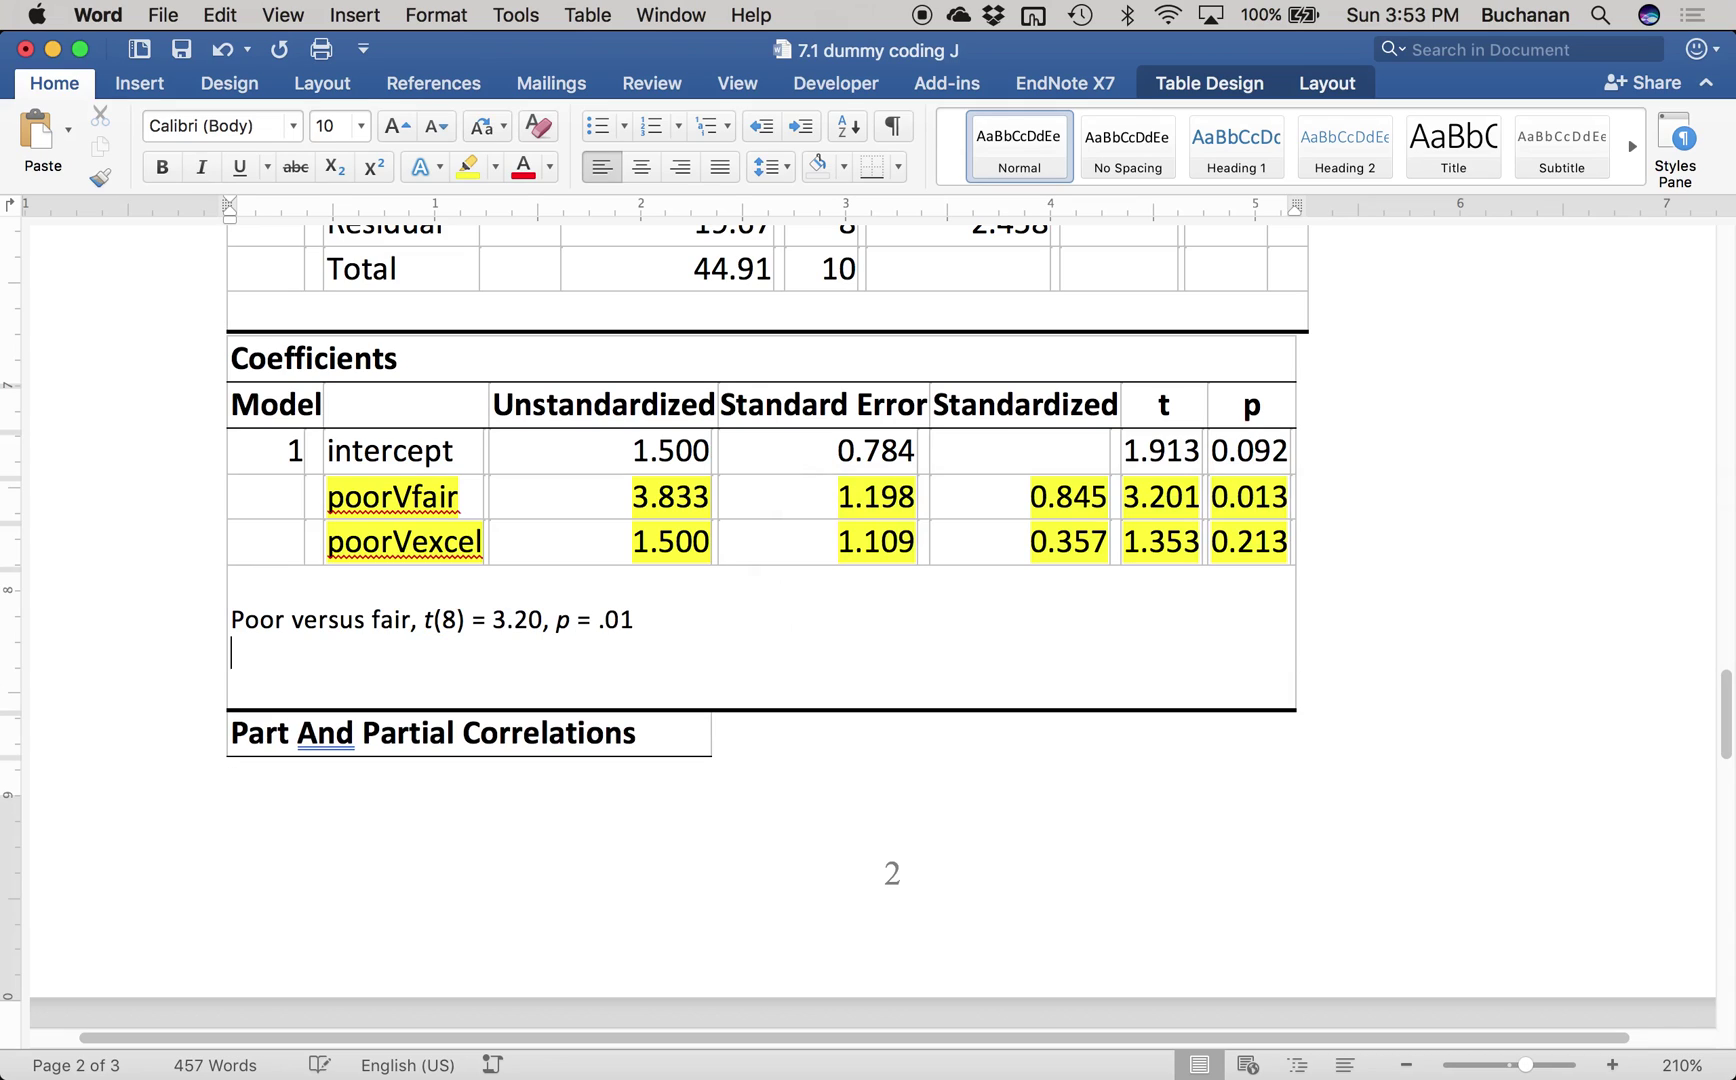
pyautogui.write('Poor versus excellent, t')
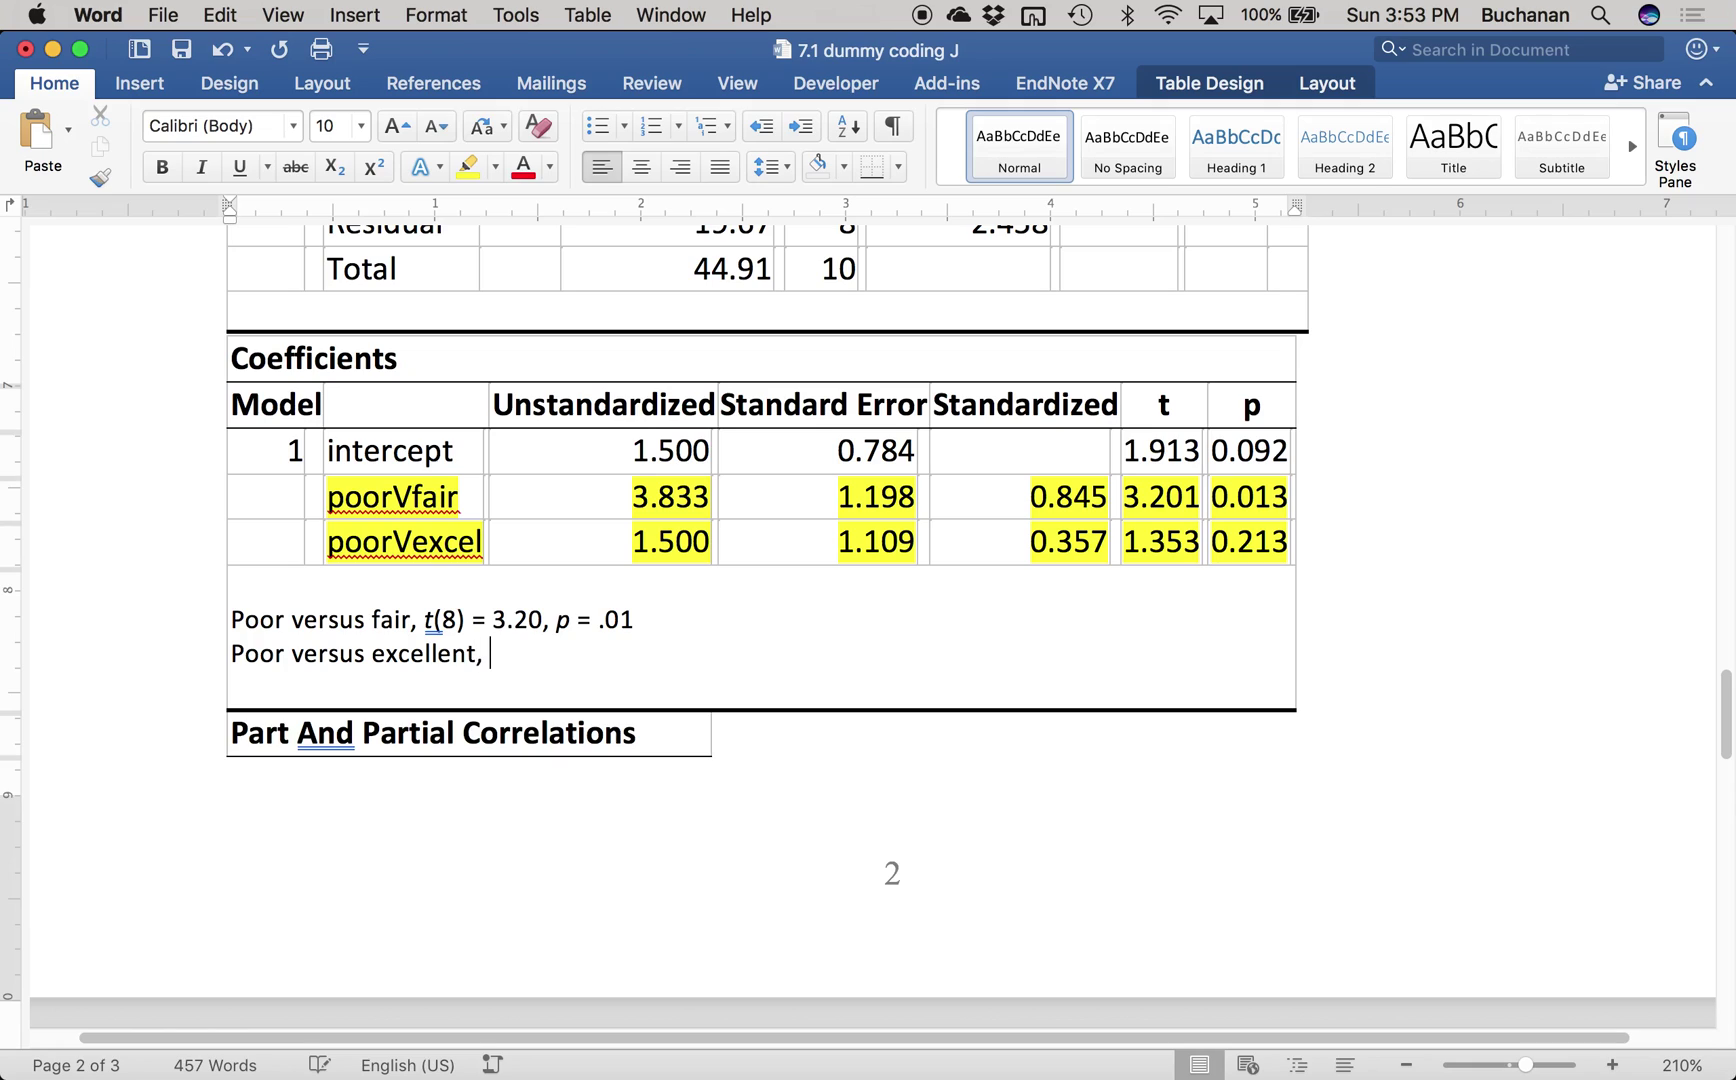
pyautogui.press('BackSpace')
pyautogui.press('super+i')
pyautogui.write('t')
pyautogui.press('super+i')
pyautogui.write('(')
pyautogui.press('BackSpace')
pyautogui.write('(8) =')
# Step: Complete the poor versus excellent result with "1.35, p = .21", italicizing only the p
pyautogui.write(' .')
pyautogui.write('1.45')
pyautogui.press('BackSpace')
pyautogui.press('BackSpace')
pyautogui.write('35,')
pyautogui.press('super+i')
pyautogui.write('p')
pyautogui.press('super+i')
pyautogui.write('= .21')
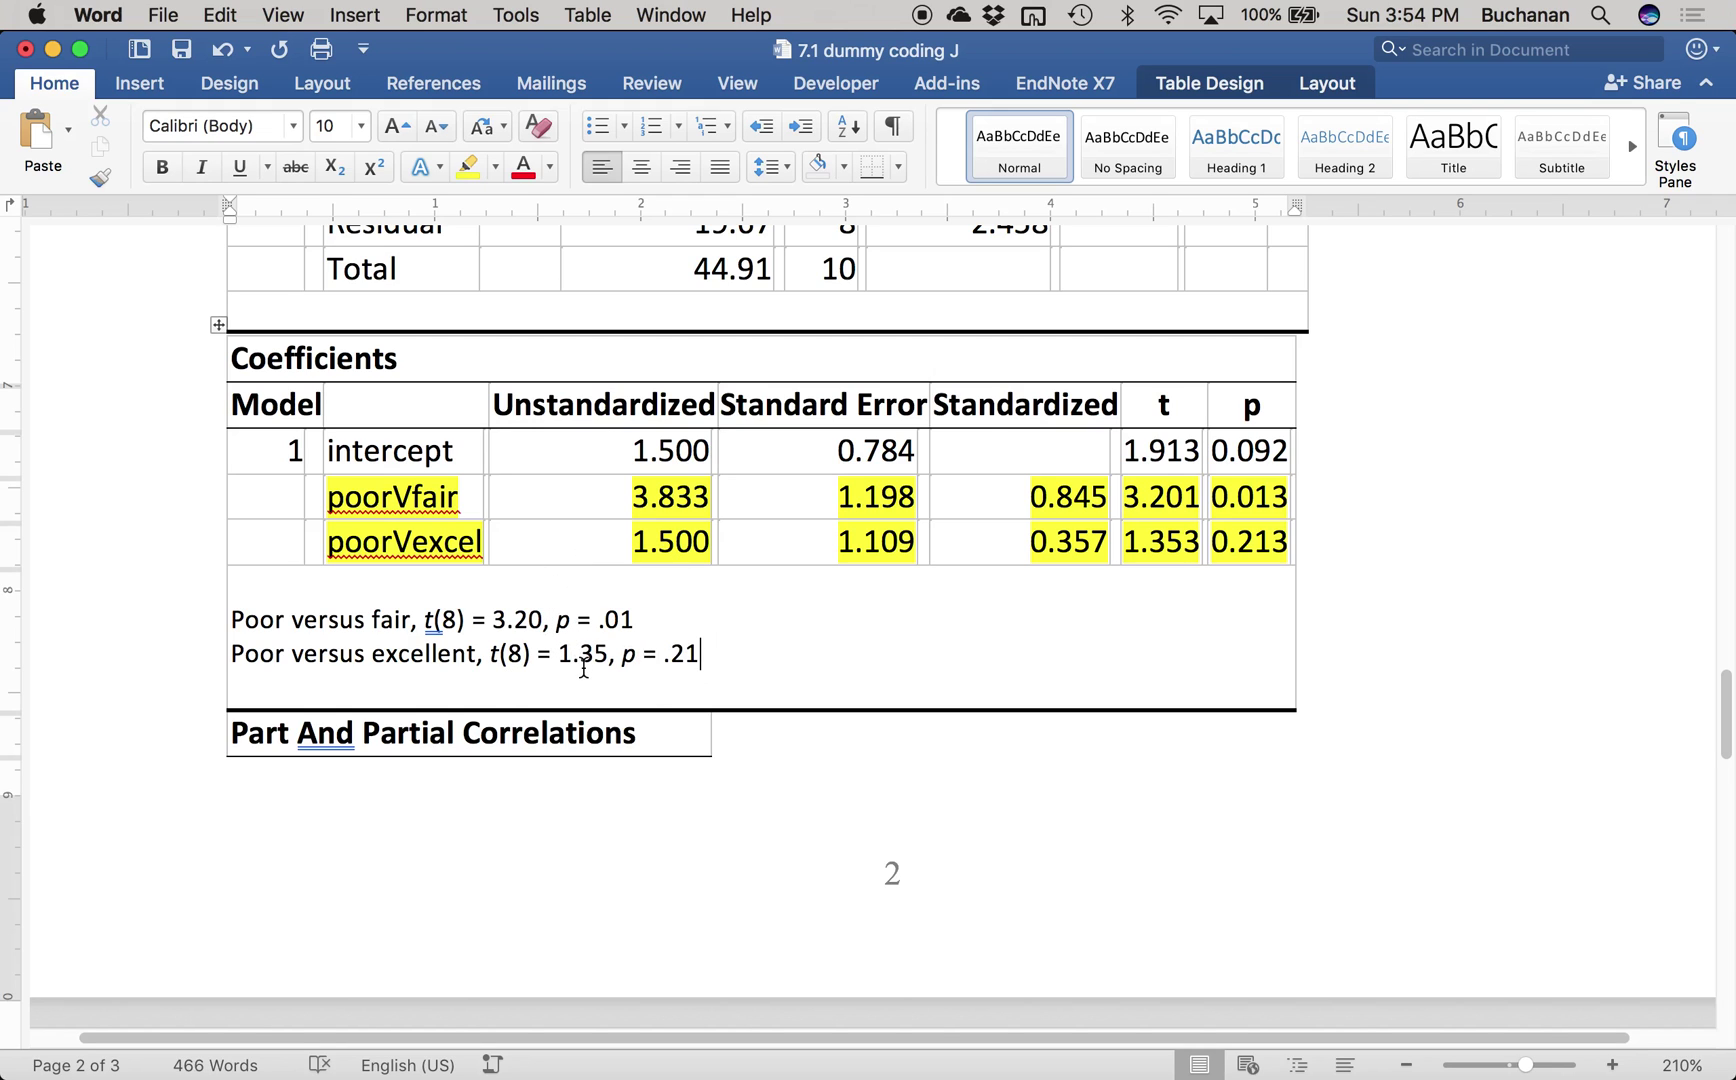
# Step: Switch to JASP and run Tukey-corrected post hoc tests on group, closing the analysis options
pyautogui.hotkey('ctrl', 'Up')
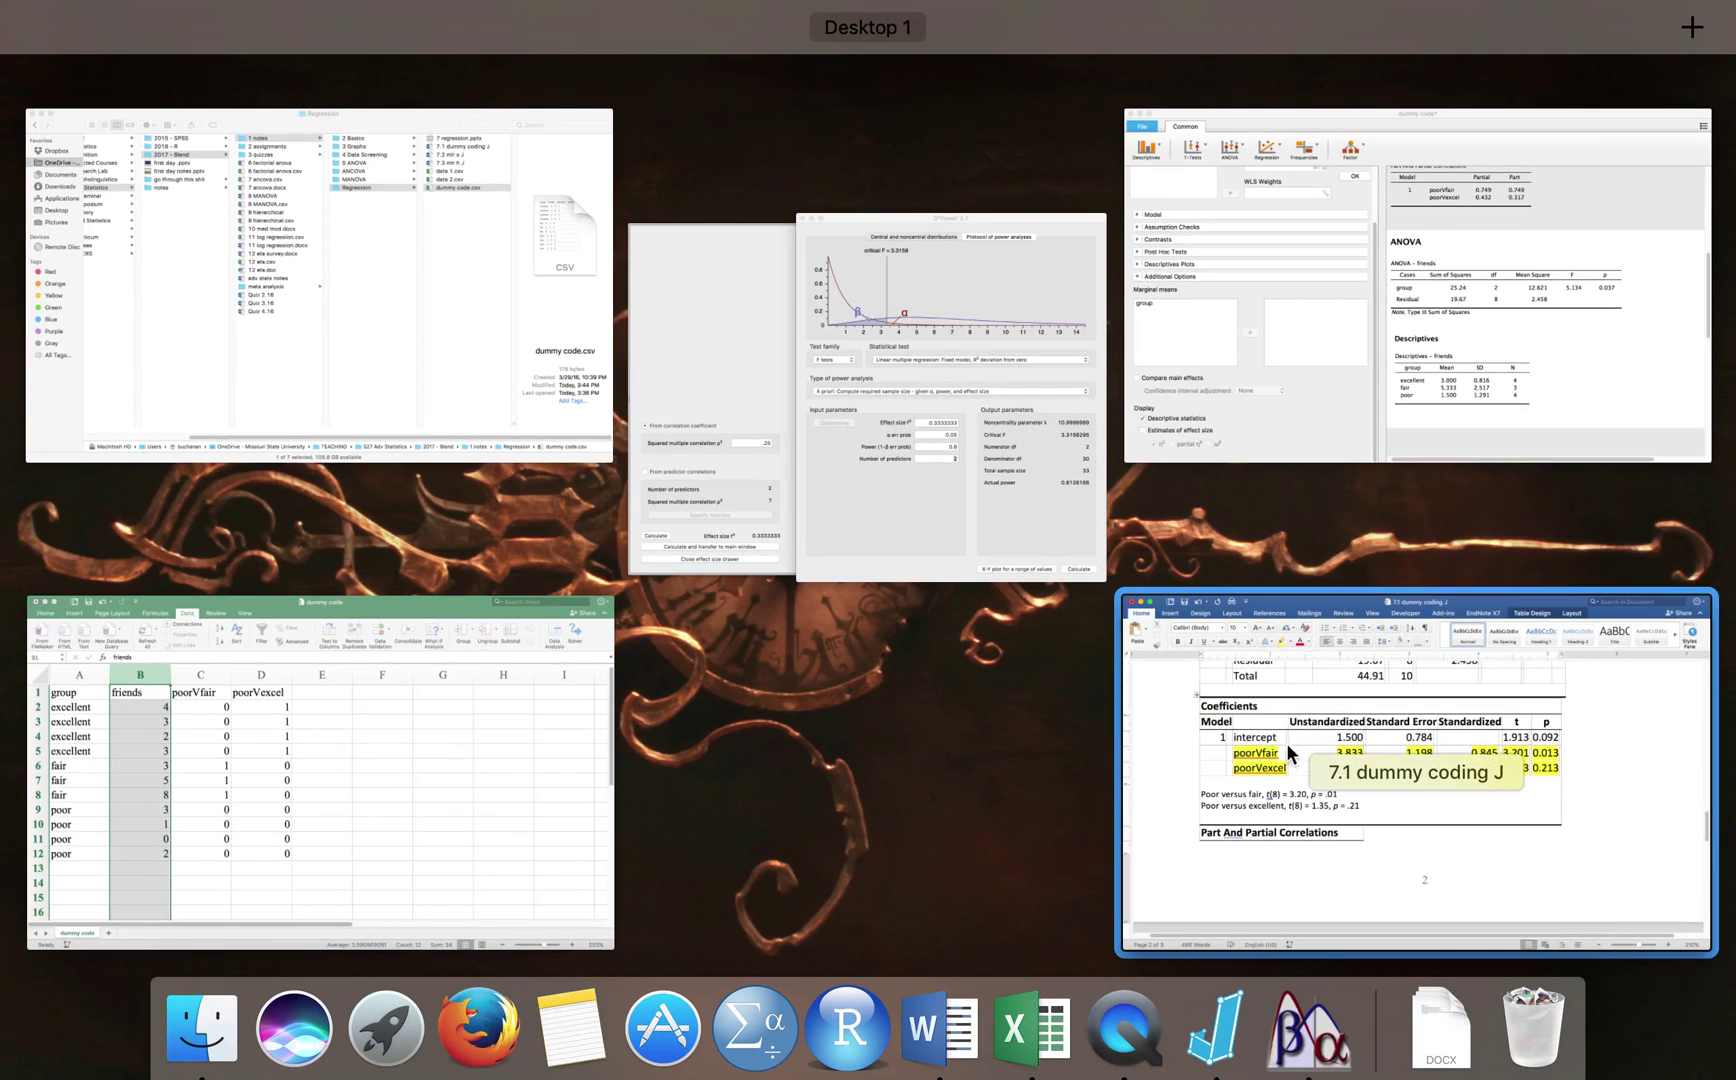
pyautogui.click(1318, 345)
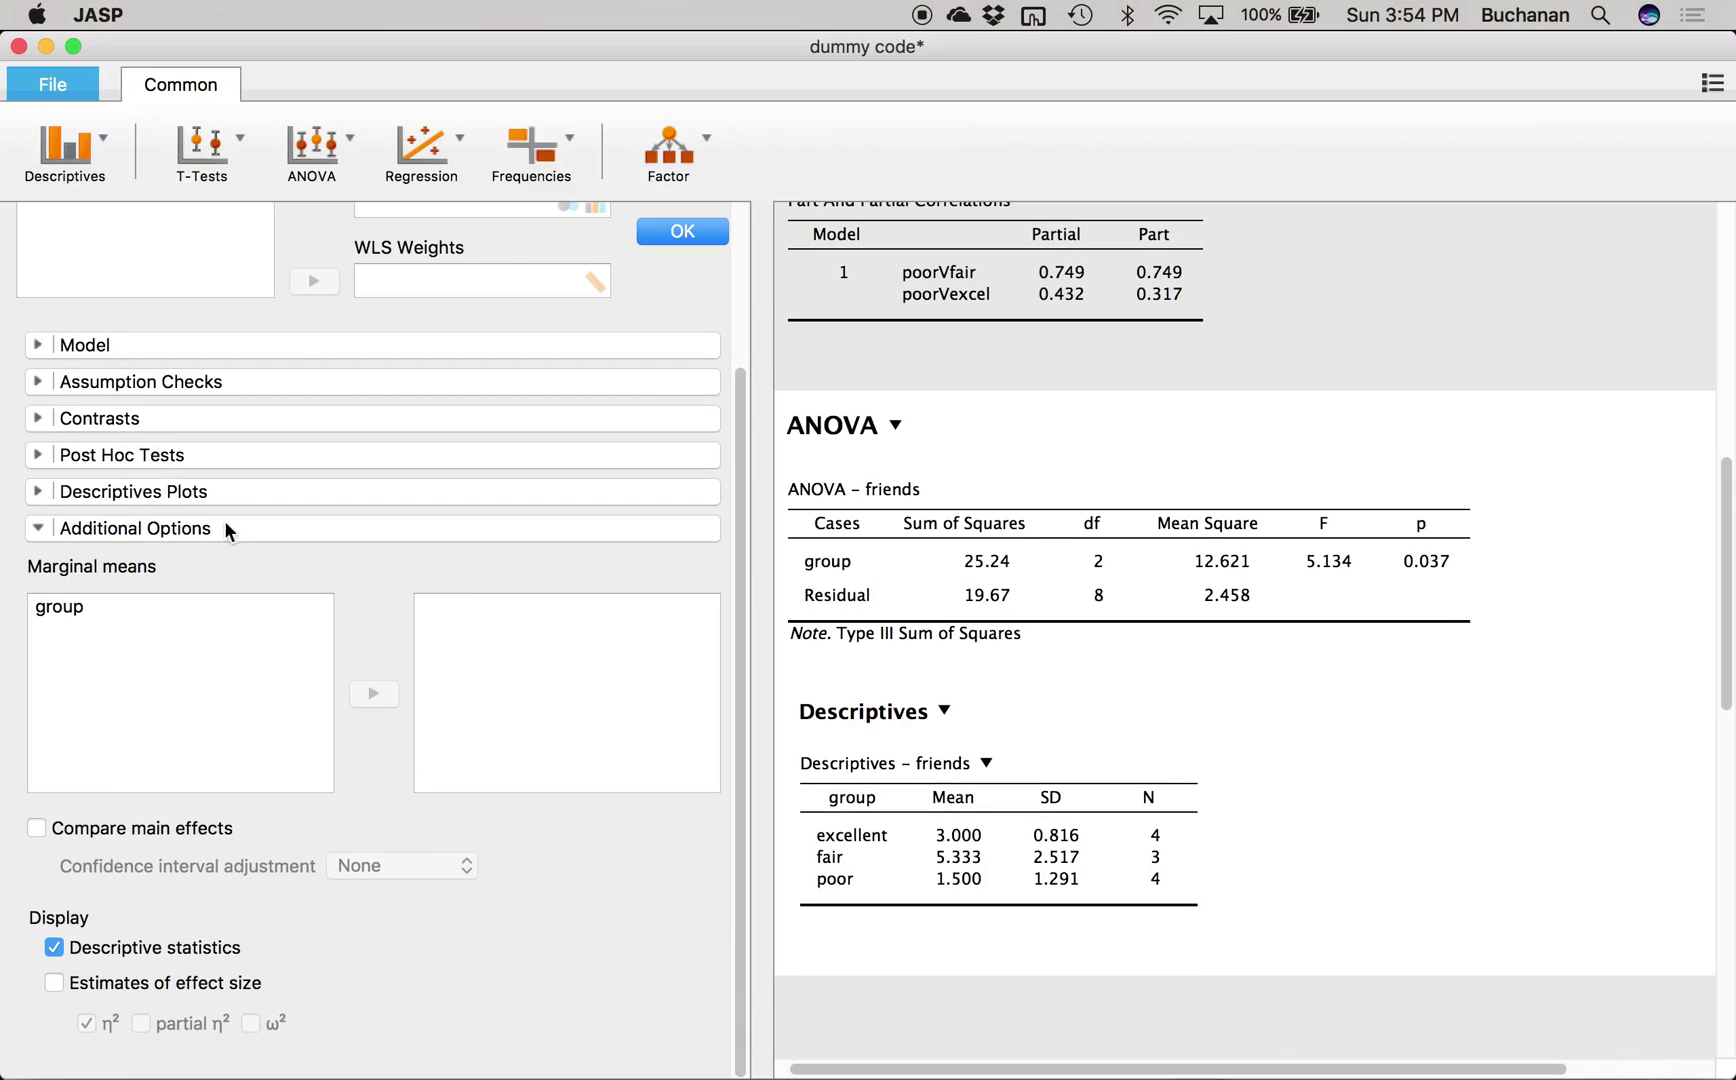
pyautogui.click(43, 455)
pyautogui.click(56, 500)
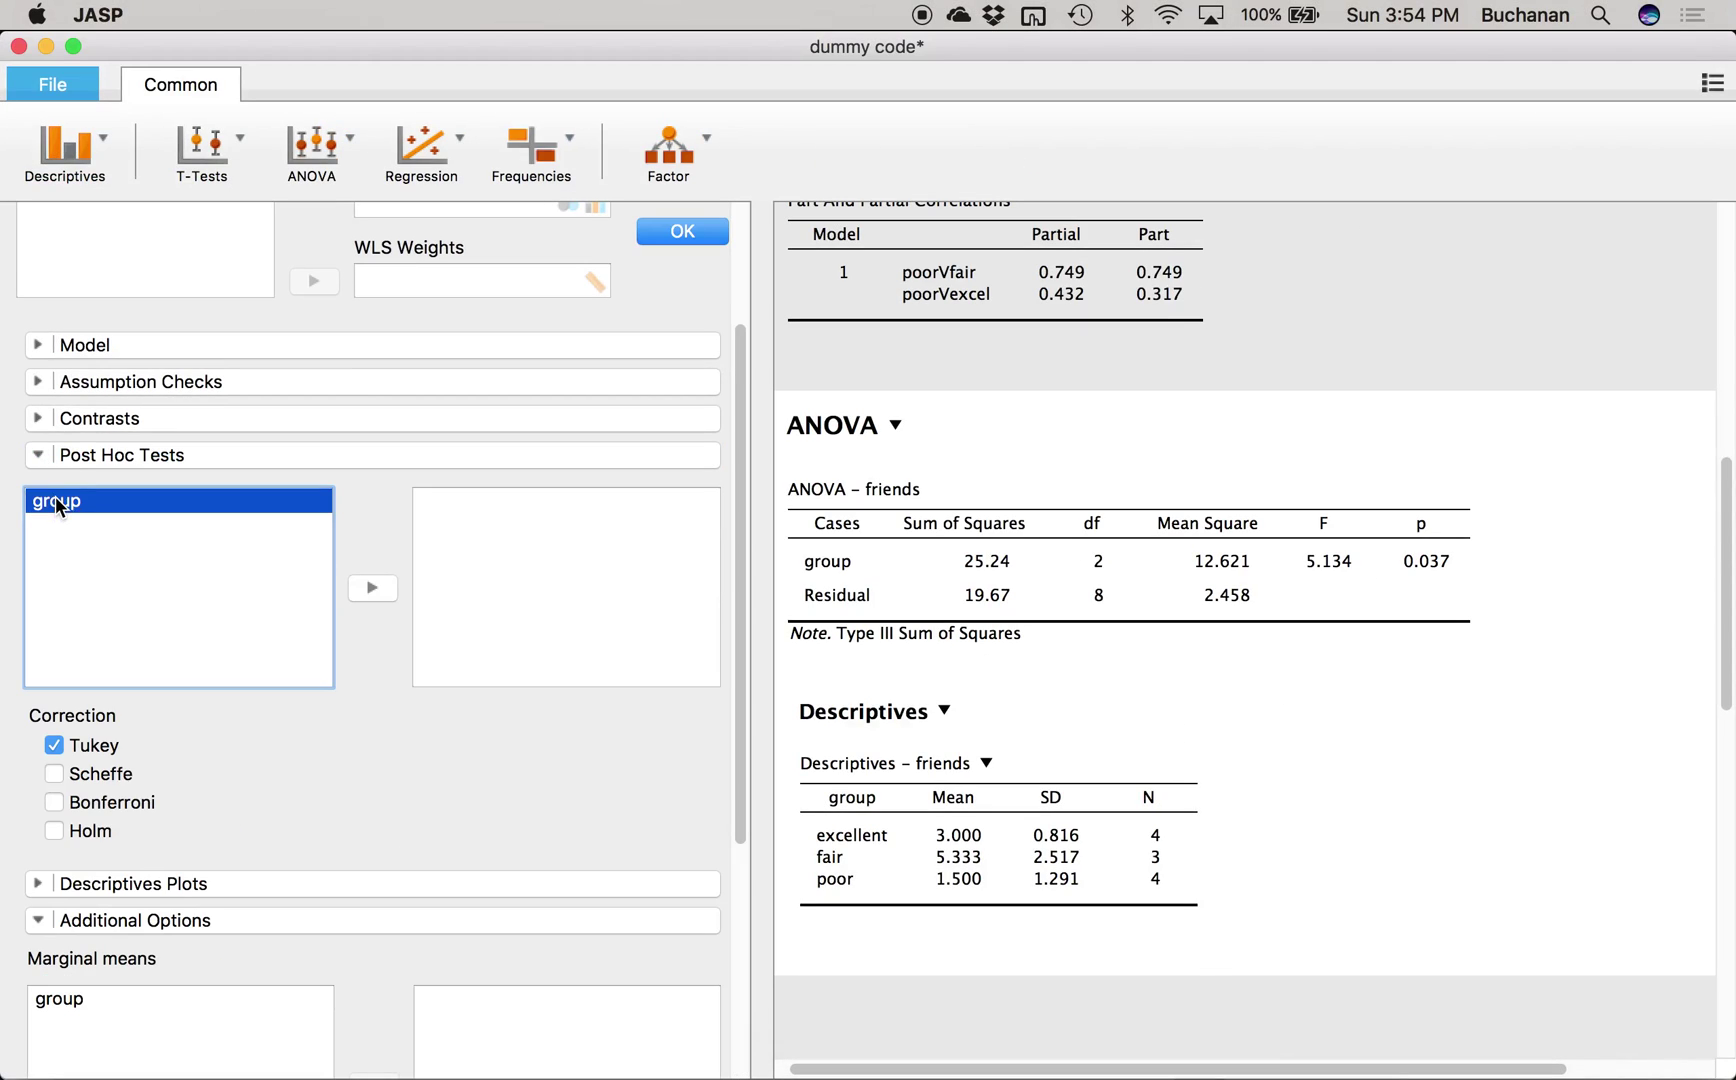
pyautogui.click(372, 588)
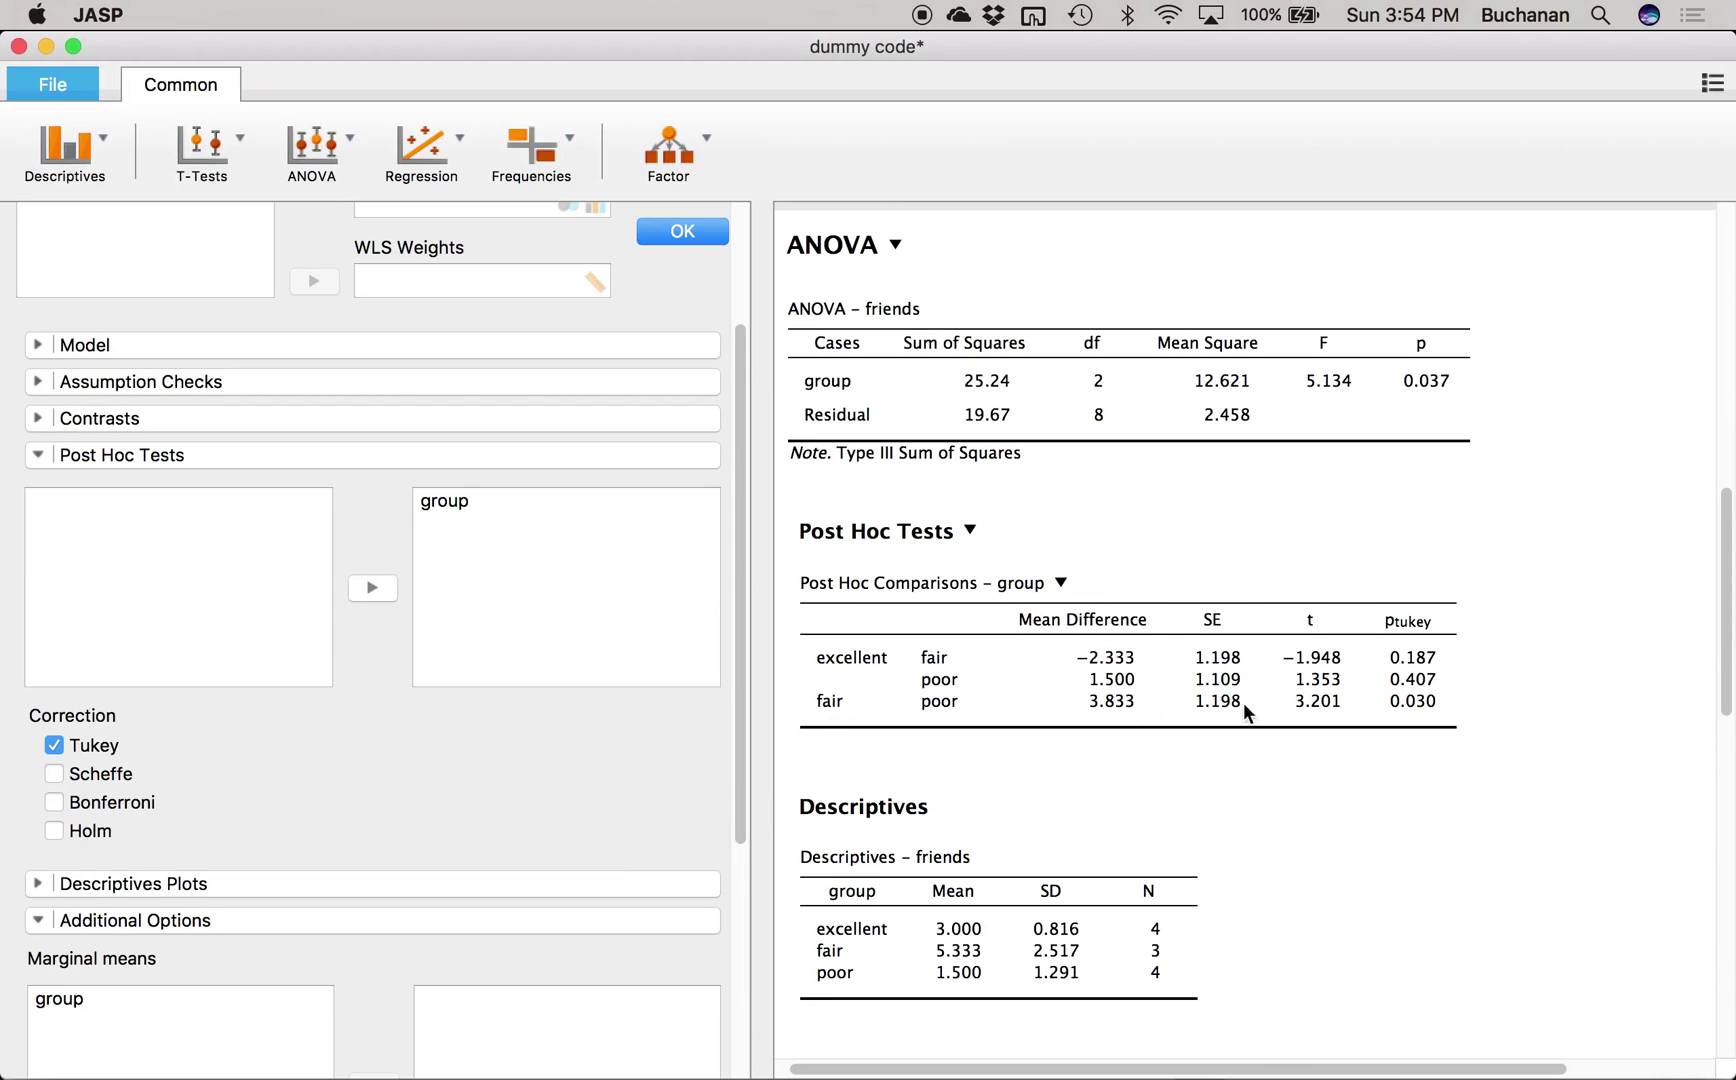
pyautogui.click(1431, 703)
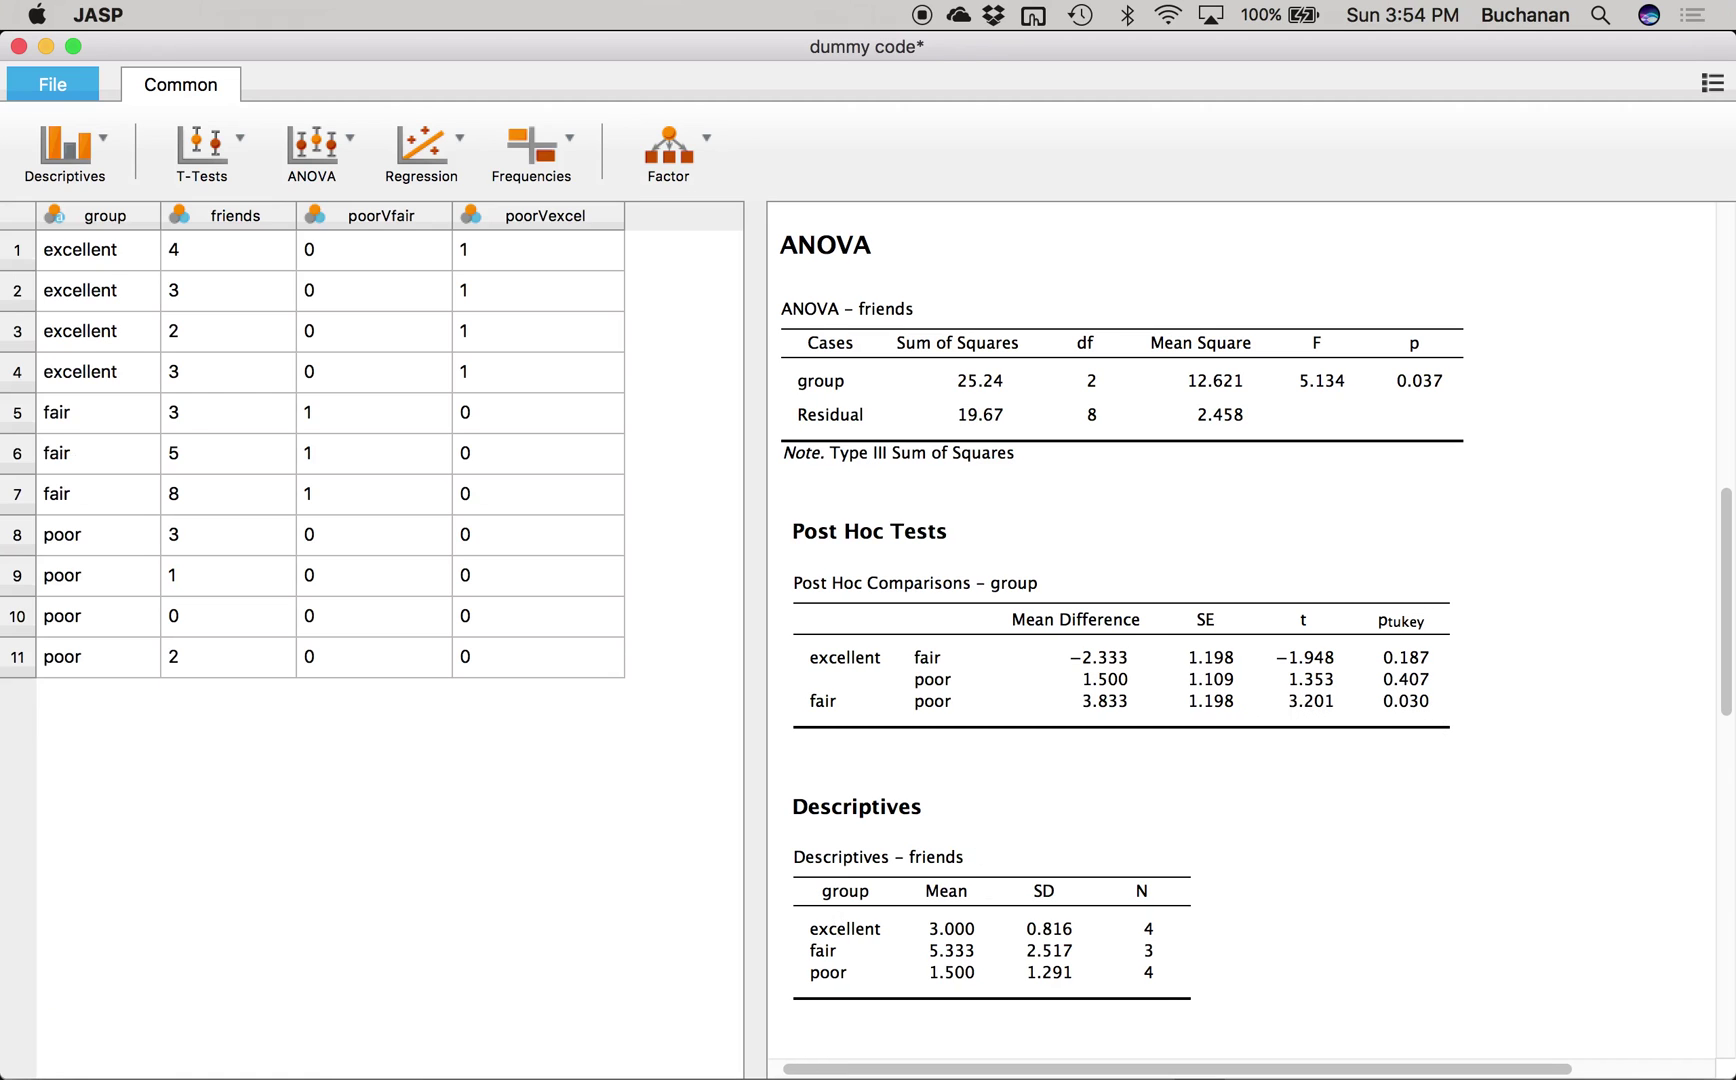
# Step: Switch back to the Word notes and save the document
pyautogui.hotkey('ctrl', 'Up')
pyautogui.click(1255, 711)
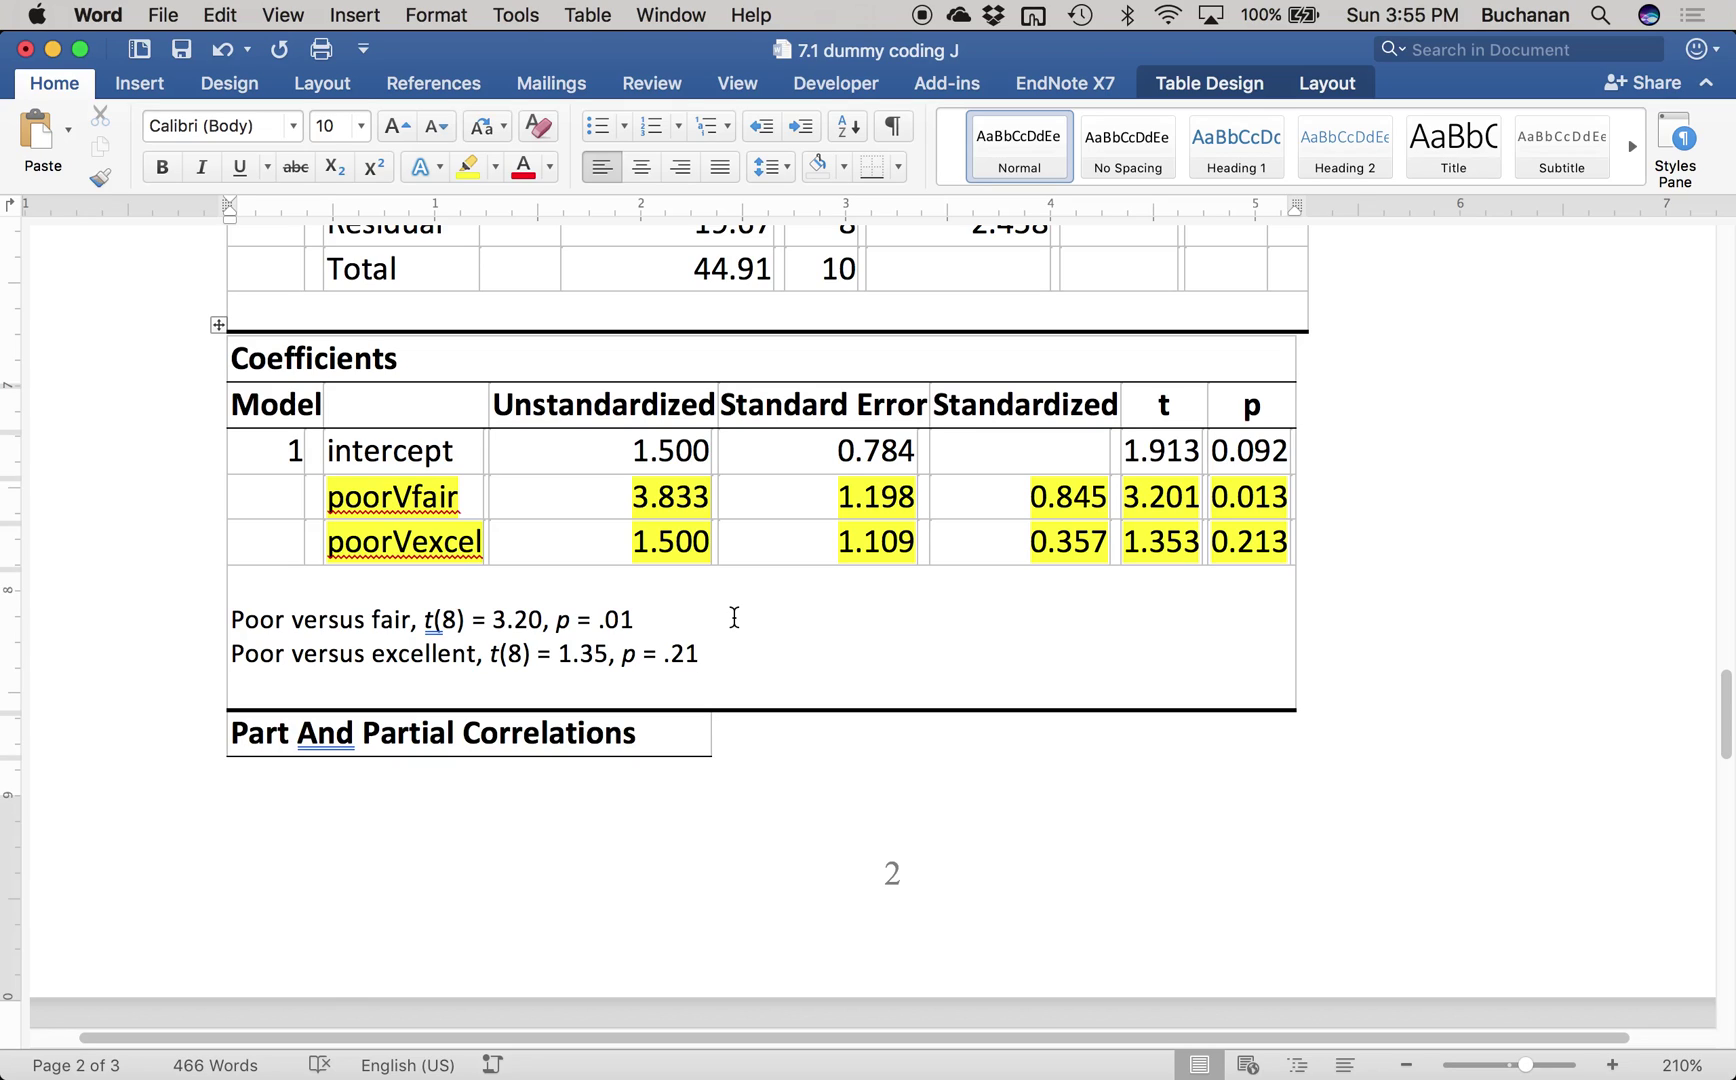
pyautogui.press('super+s')
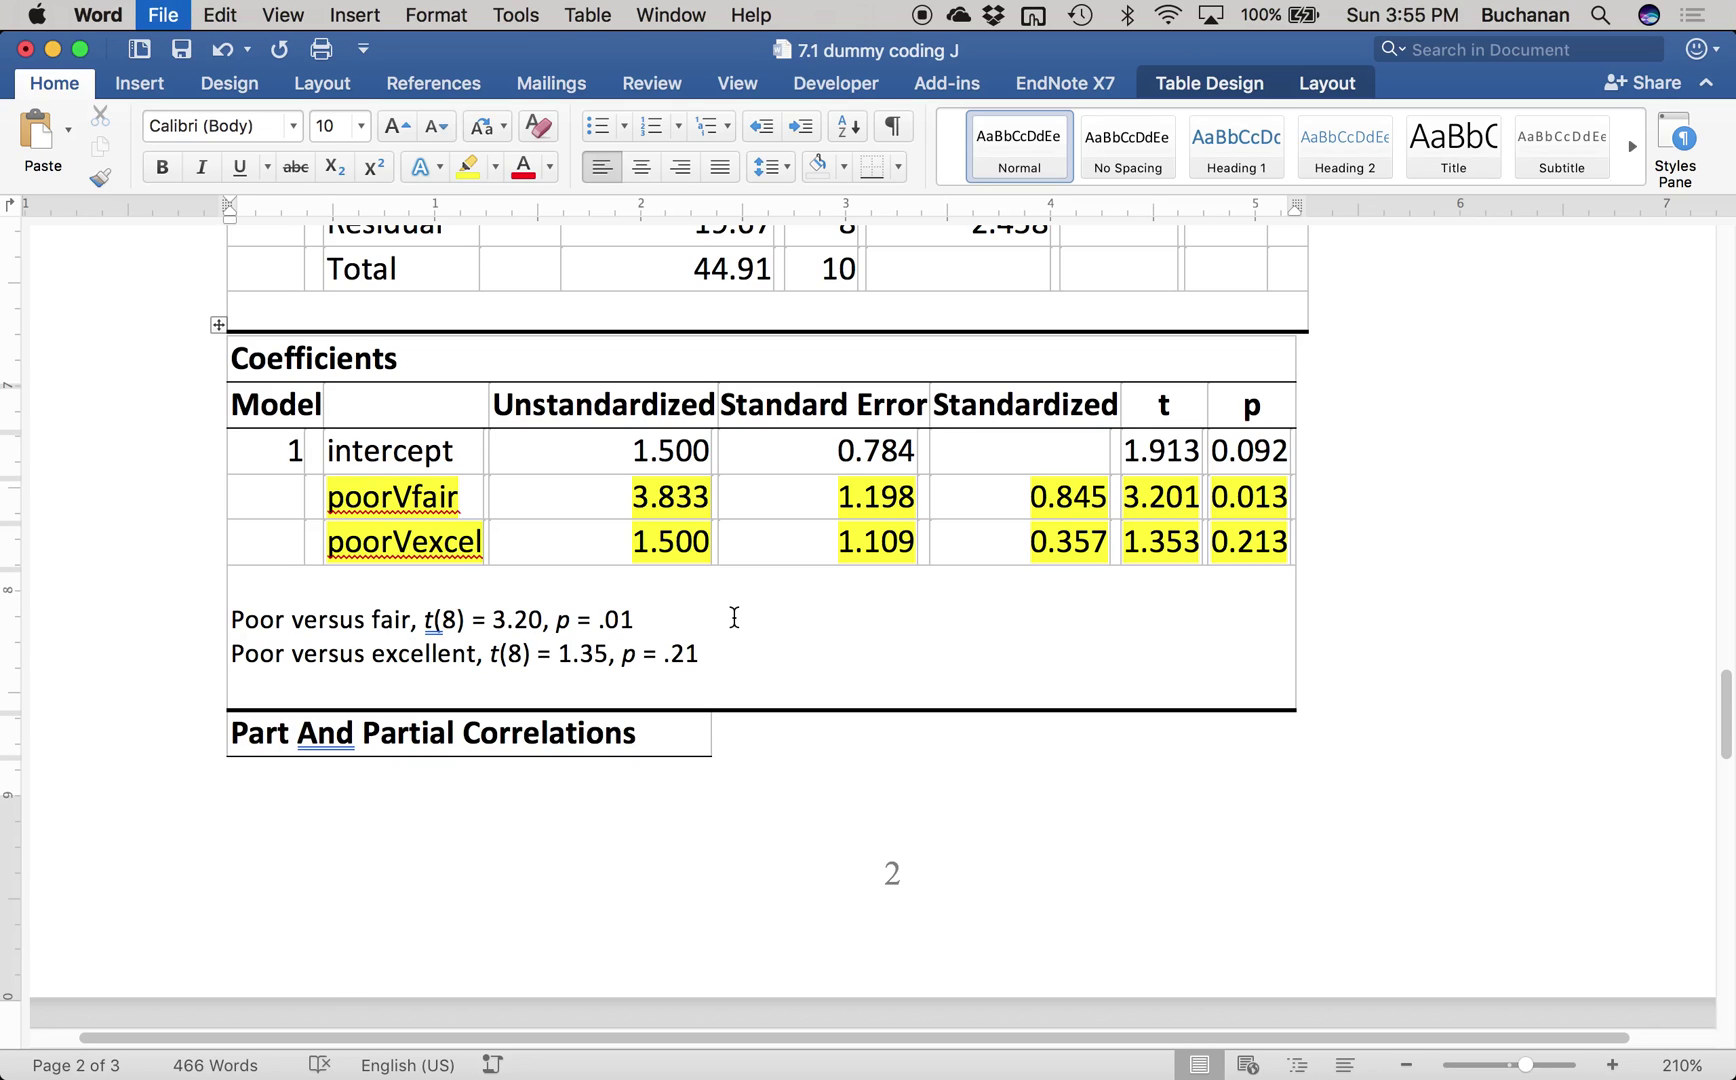